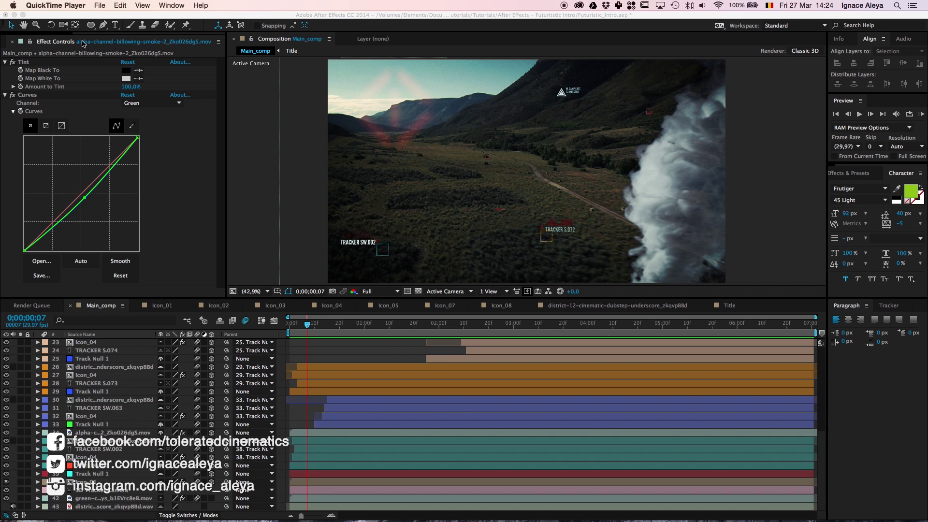
Switch to Chrome to view the VideoBlocks stock footage home page and return to After Effects
mouse_move(566, 518)
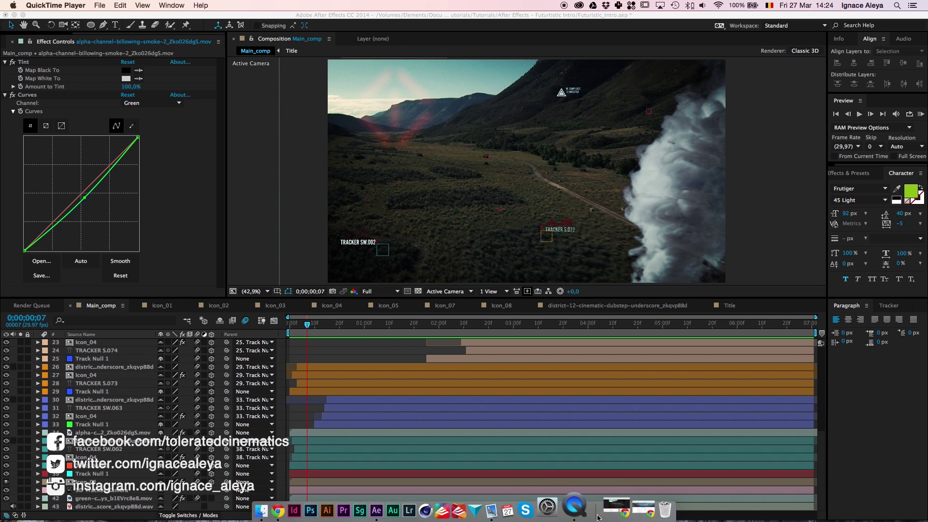
click(626, 512)
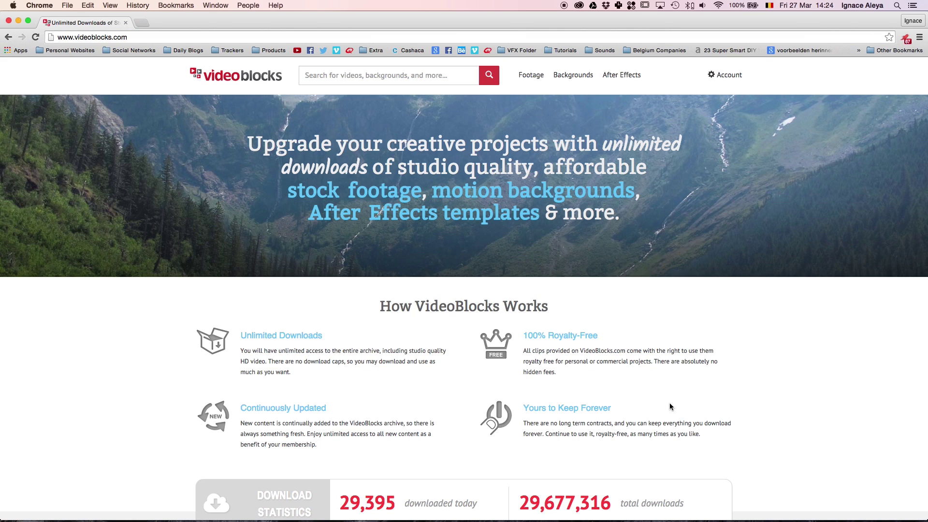
mouse_move(577, 84)
click(18, 20)
click(181, 17)
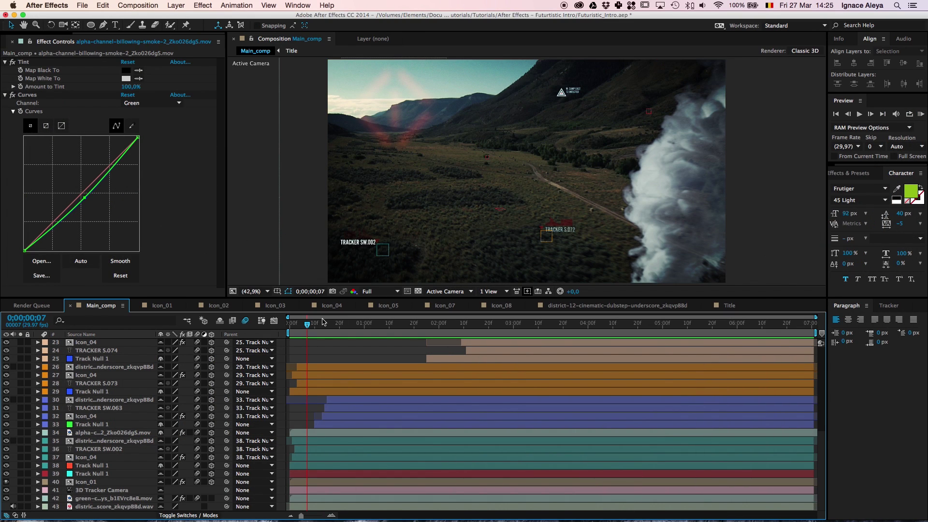
Delete every project item except the alpha-channel-billowing-smoke-2 .mov clip and the district-12-cinematic-dubstep-underscore .wav track
click(117, 42)
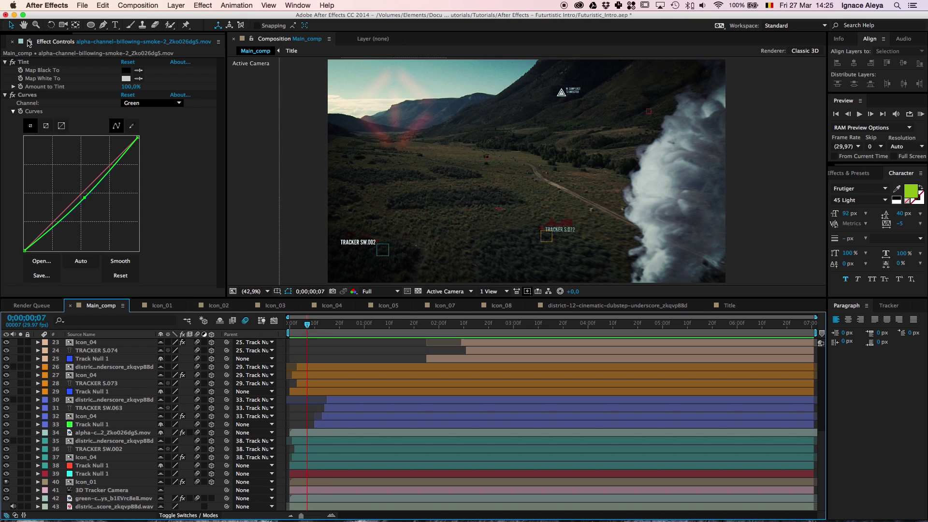
click(13, 34)
click(87, 42)
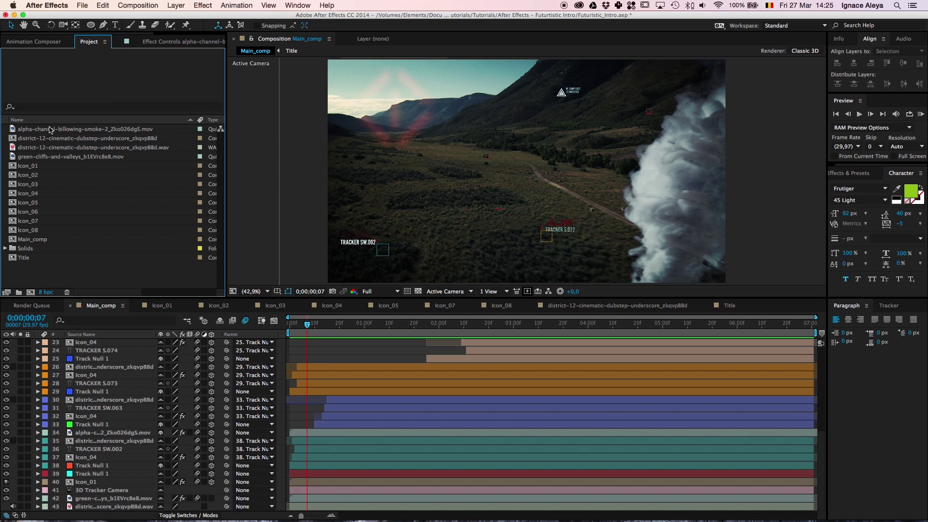
drag(32, 270, 54, 127)
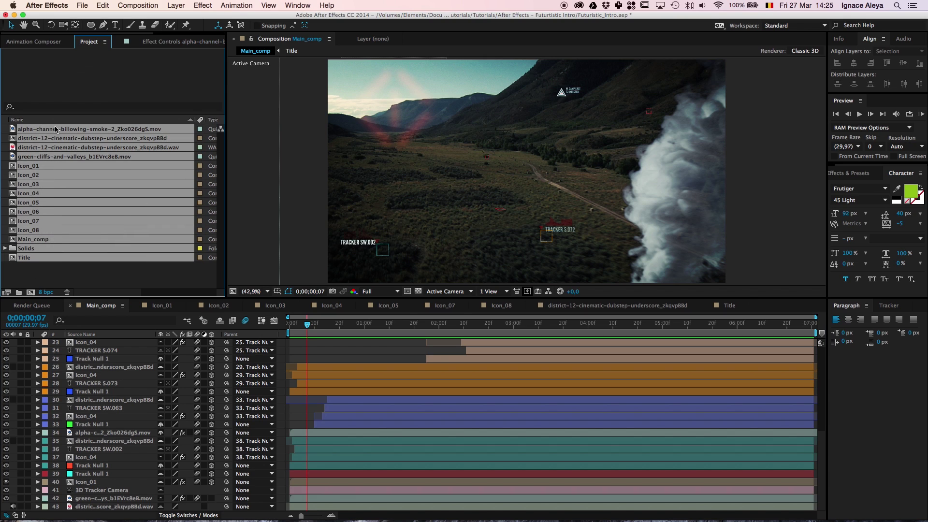
super+click(48, 138)
super+click(49, 138)
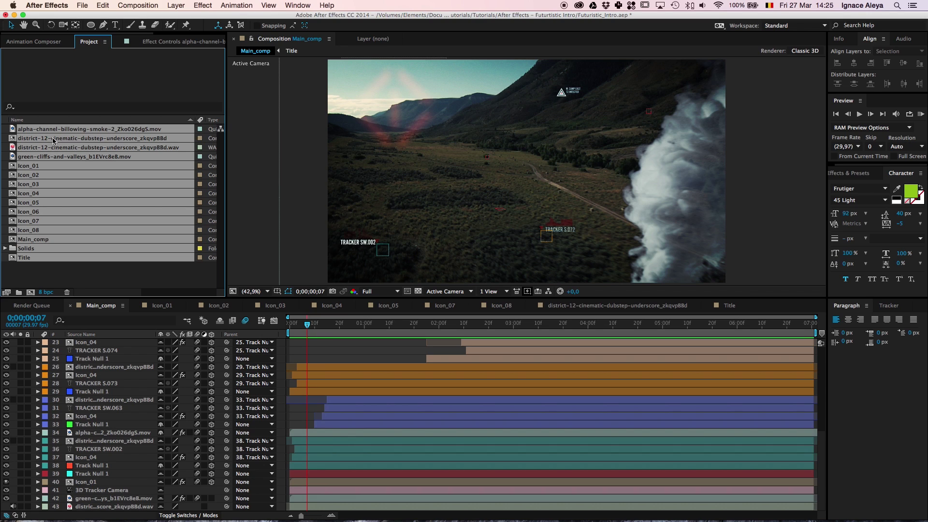
super+click(52, 147)
super+click(60, 130)
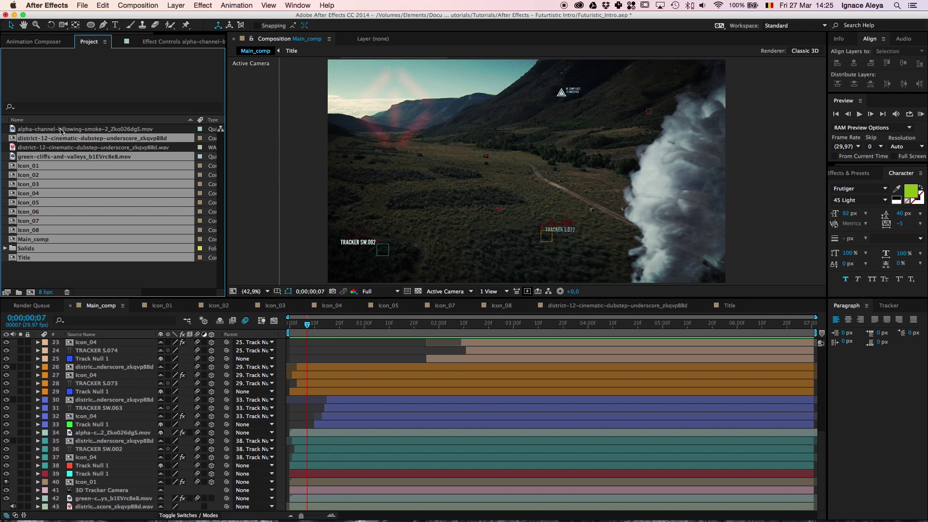
key(Delete)
key(Return)
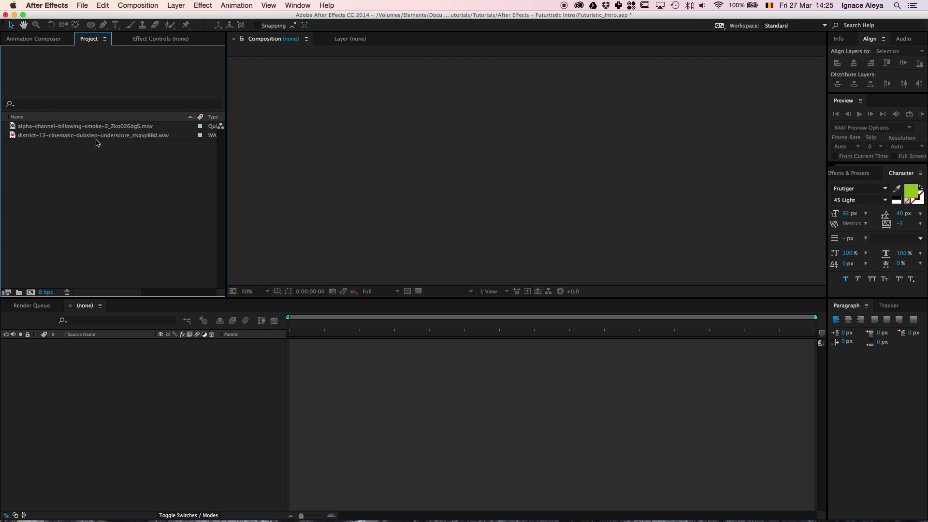
click(97, 139)
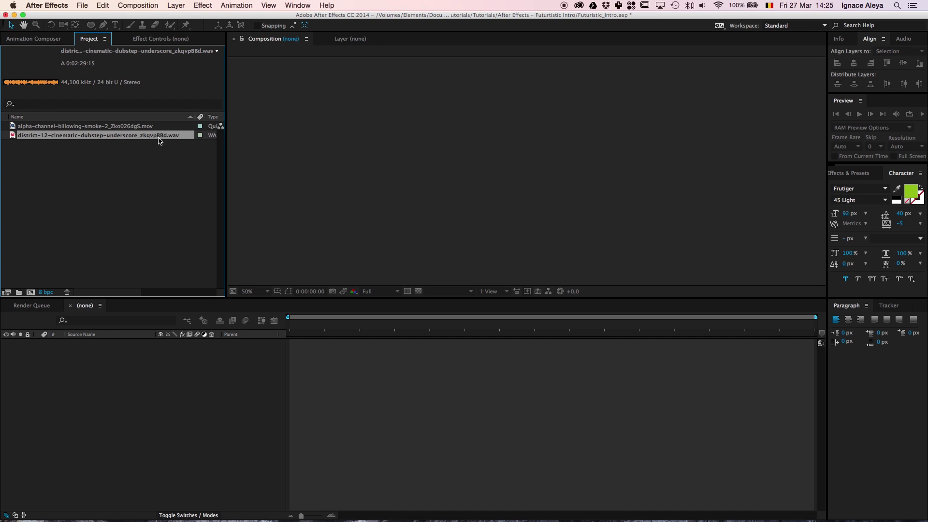
click(36, 127)
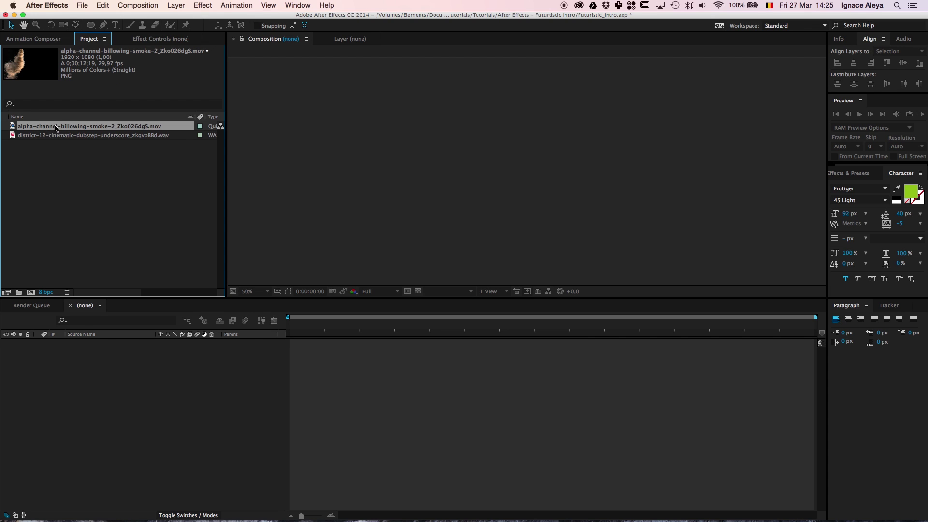
drag(56, 127, 33, 292)
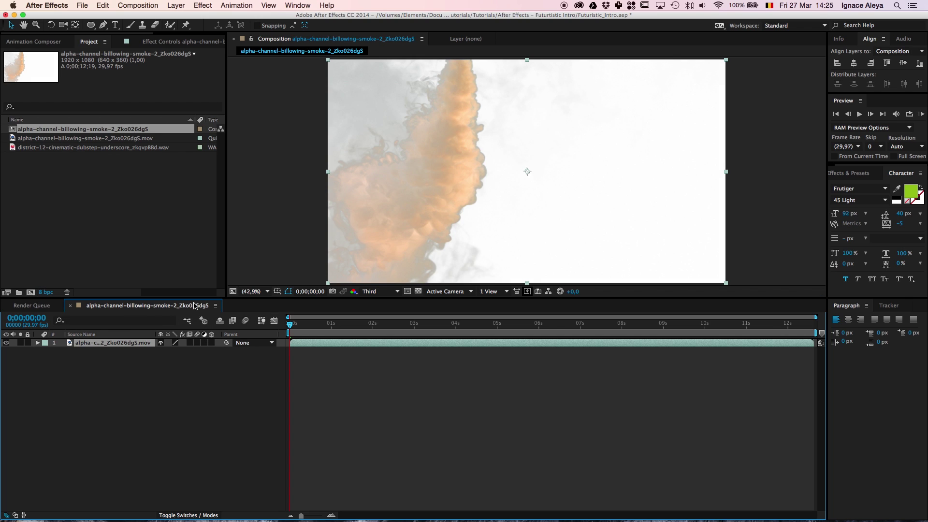
click(56, 132)
key(Delete)
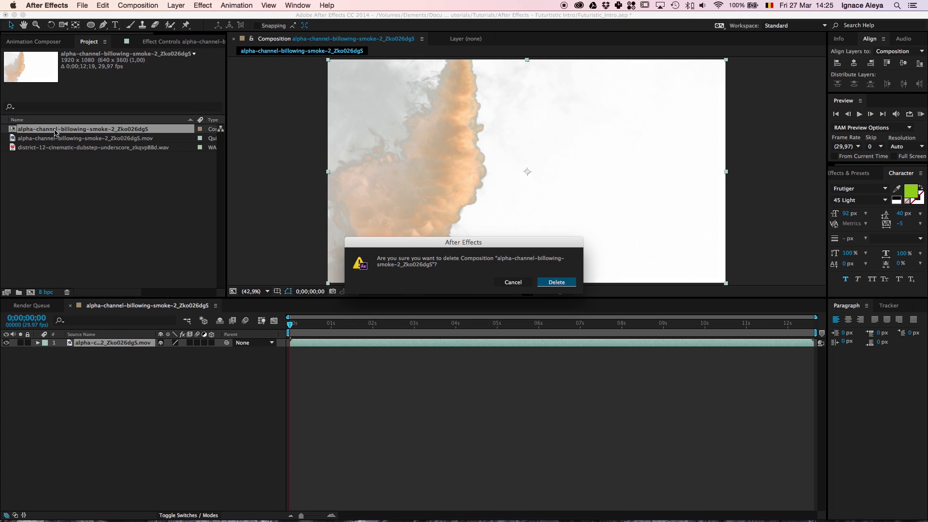
key(Return)
Delete the billowing smoke clip from the project and import the green-cliffs-and-valleys .mov clip from the VideoBlocks folder
click(56, 127)
key(Delete)
right_click(79, 149)
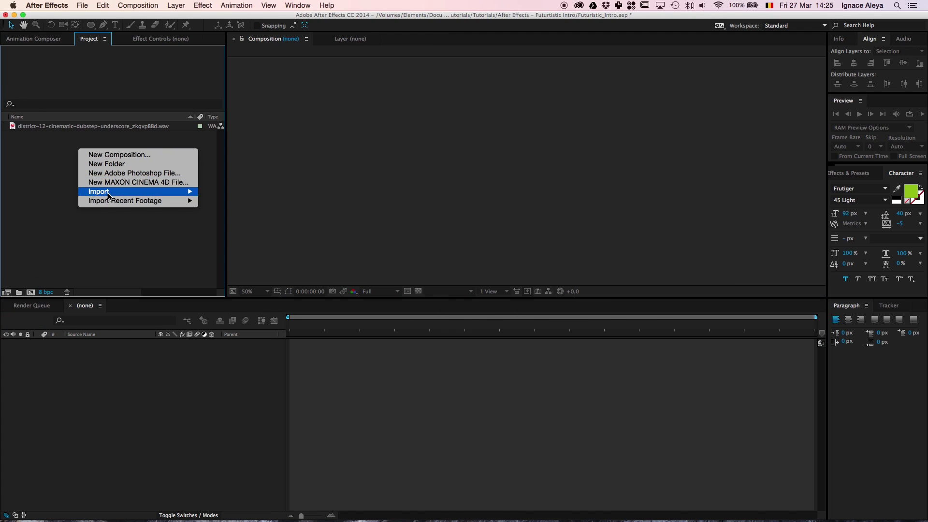
mouse_move(109, 196)
click(220, 191)
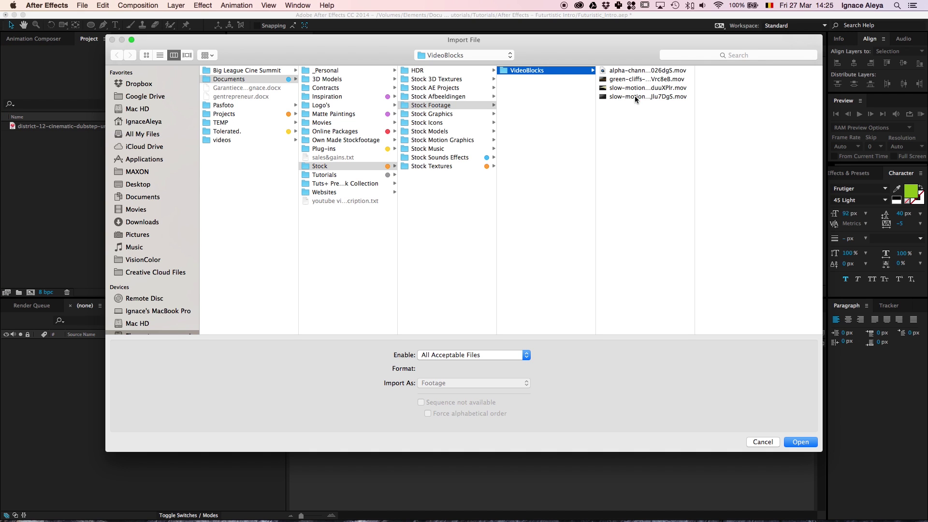
click(635, 82)
double_click(634, 81)
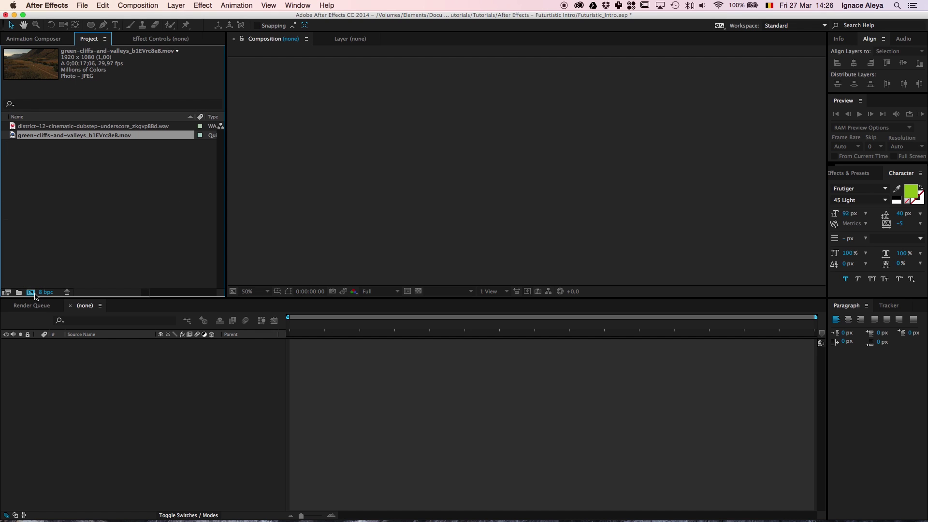
Create a composition from the green-cliffs-and-valleys clip and trim it to a work area ending at 7 seconds
click(30, 293)
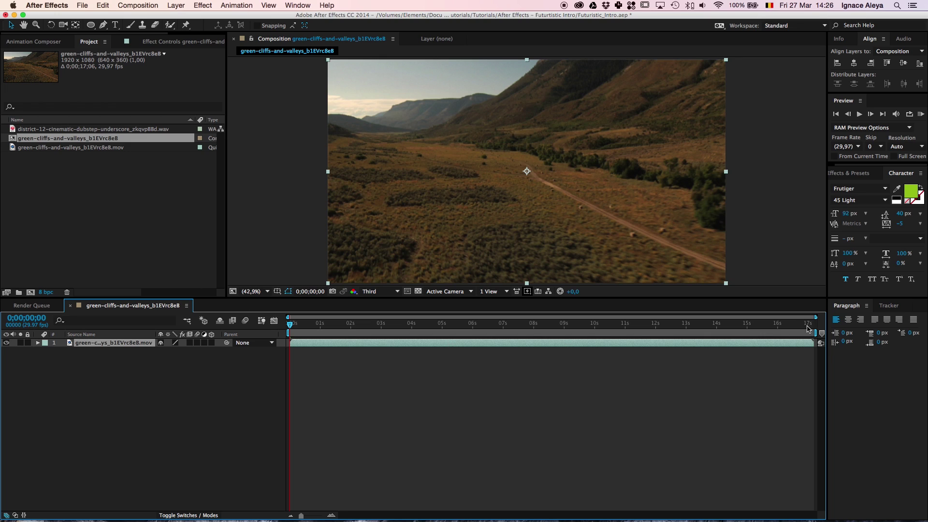
click(504, 323)
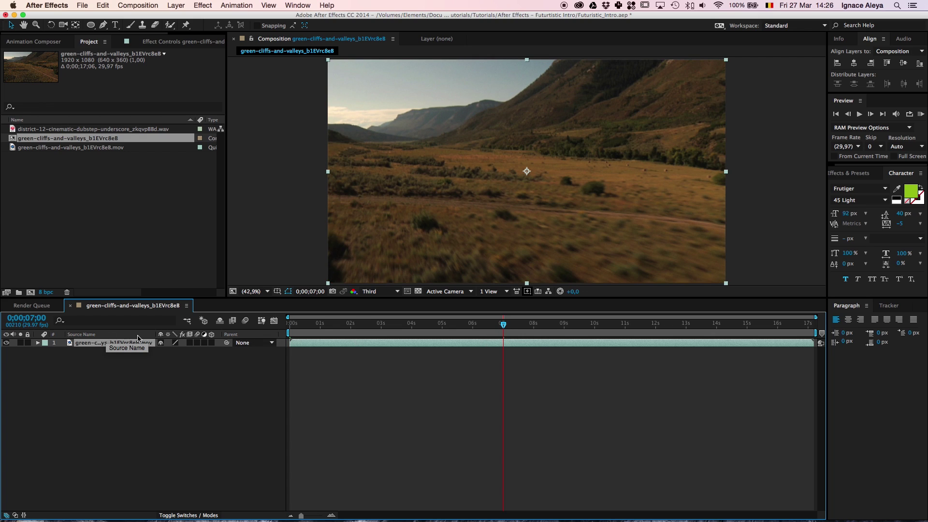
key(n)
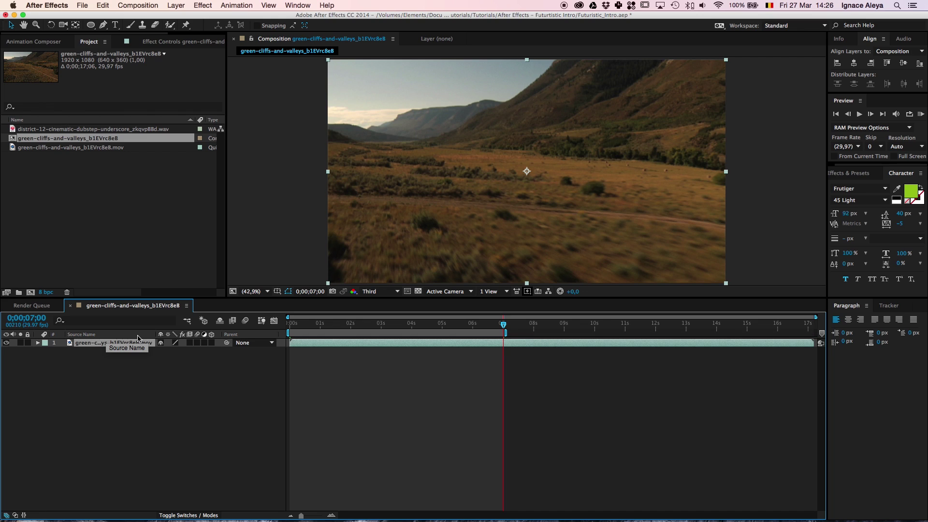
right_click(385, 332)
click(413, 358)
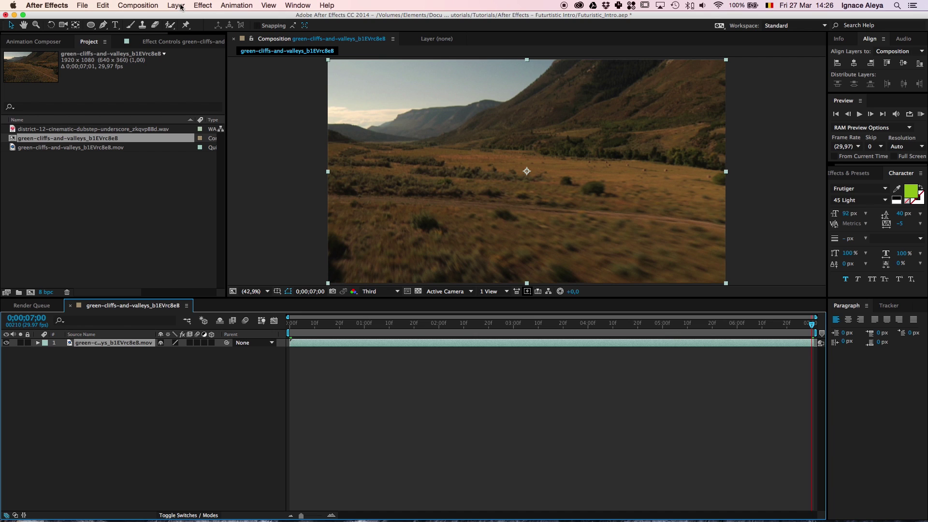
Set the composition's frame rate to 24 frames per second
click(156, 6)
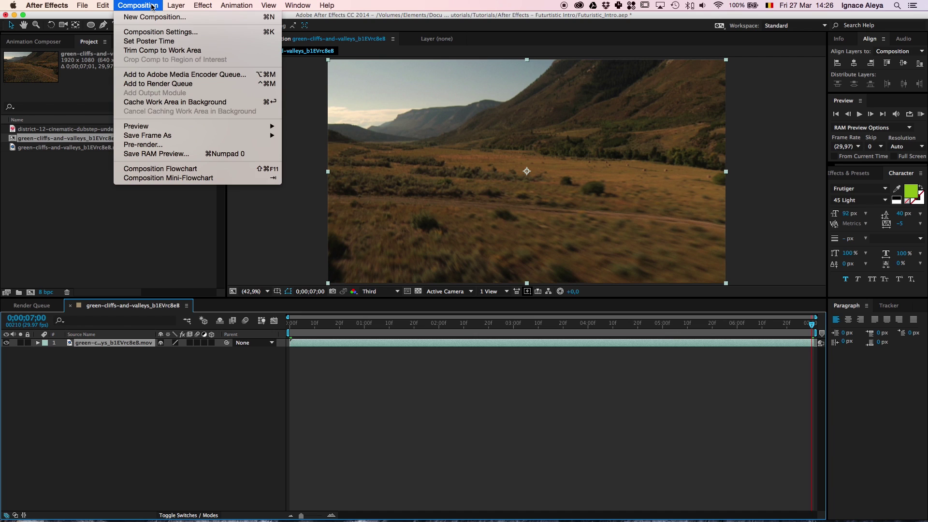
click(153, 33)
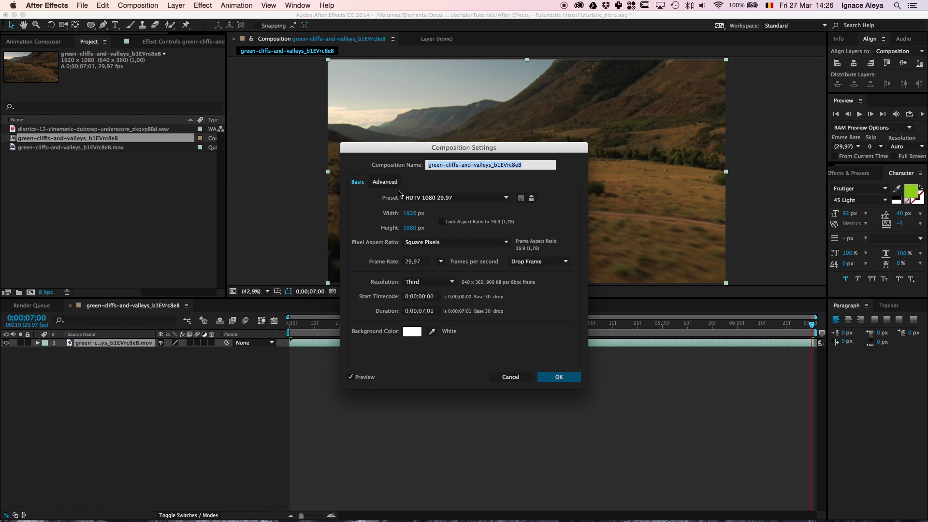
click(414, 214)
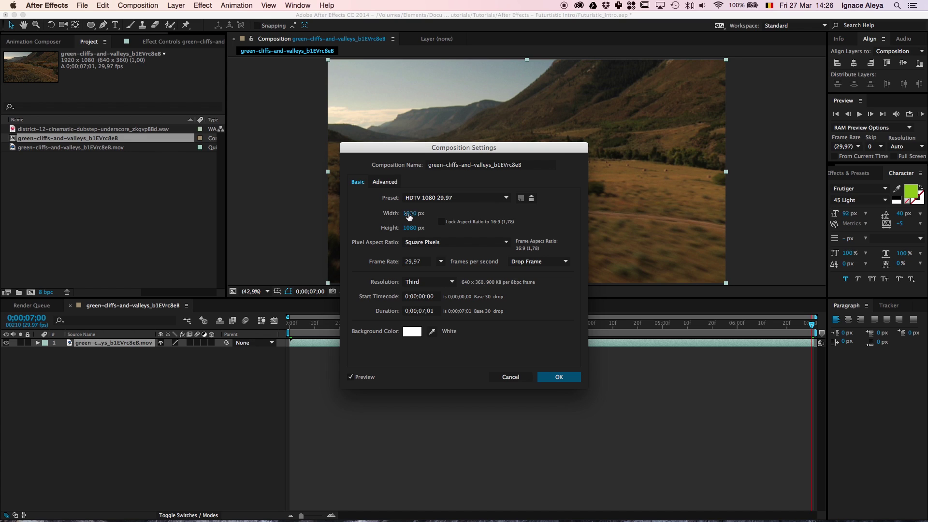
click(409, 229)
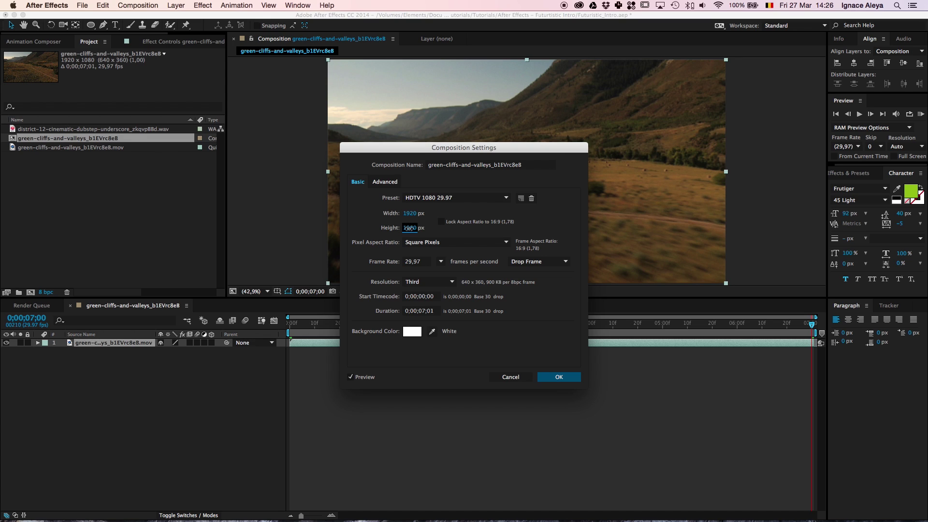
click(424, 263)
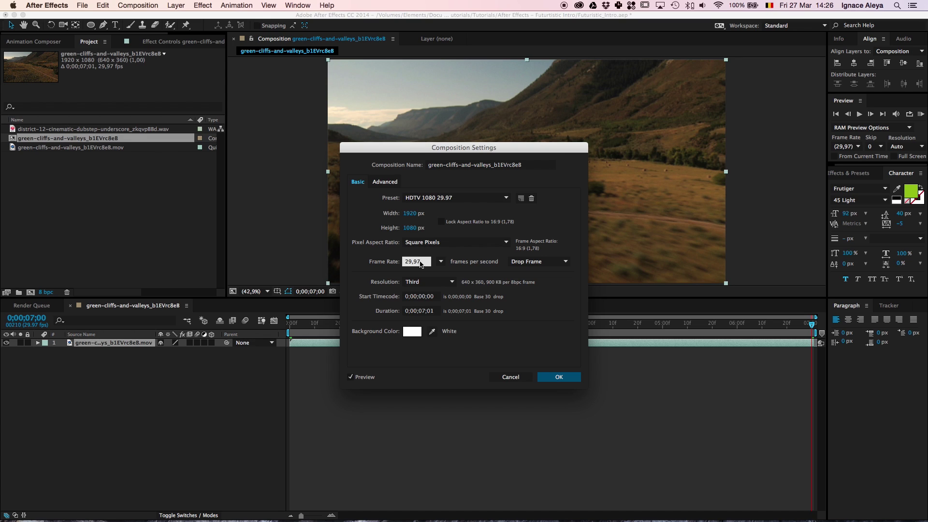
text(24)
key(Return)
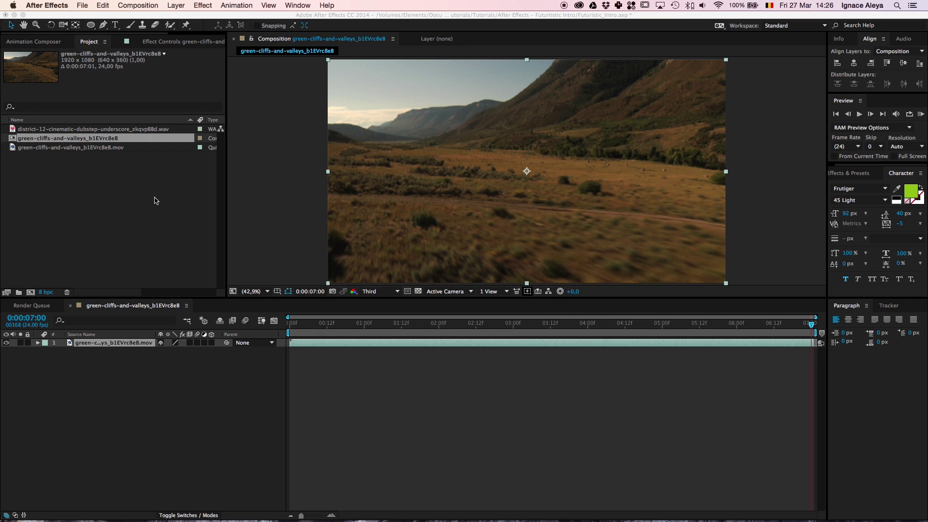
Preview the valley footage from near the start of the composition
click(318, 324)
drag(318, 325, 300, 338)
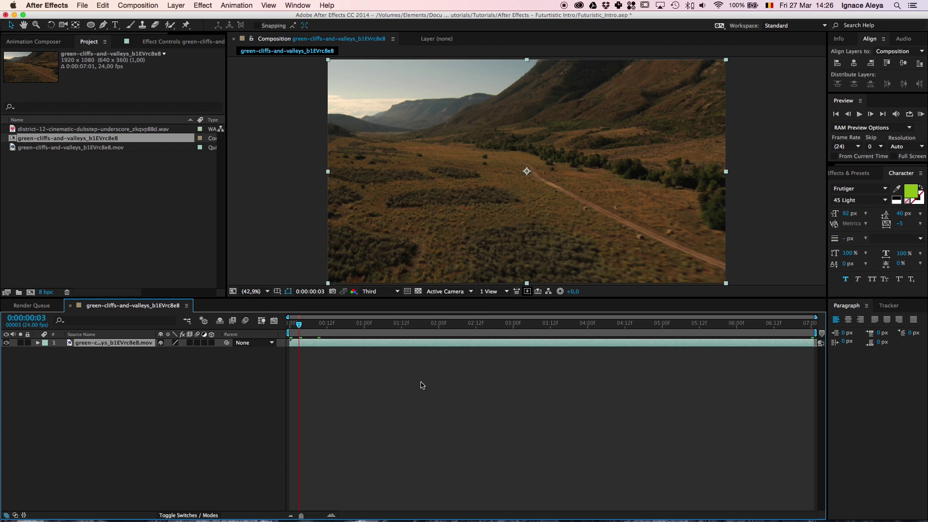
key(space)
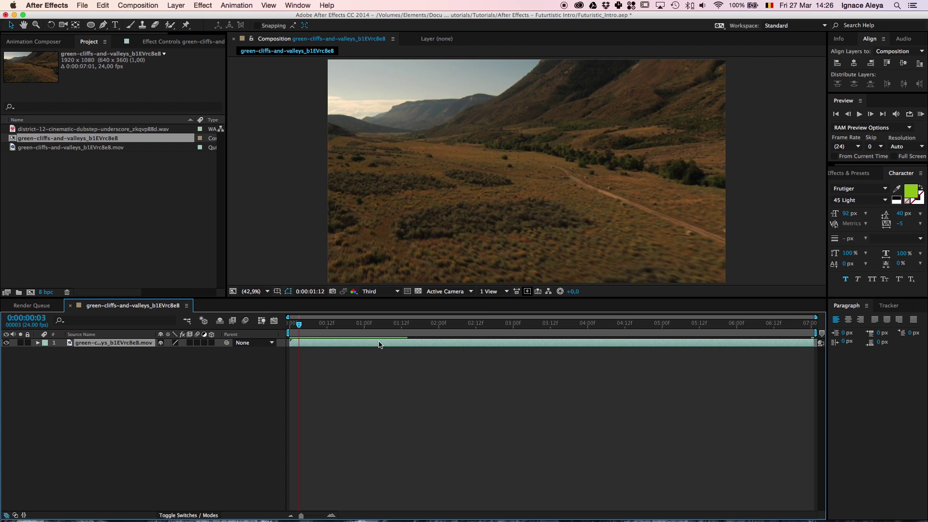
key(space)
Rename the composition as Main Comp
click(151, 5)
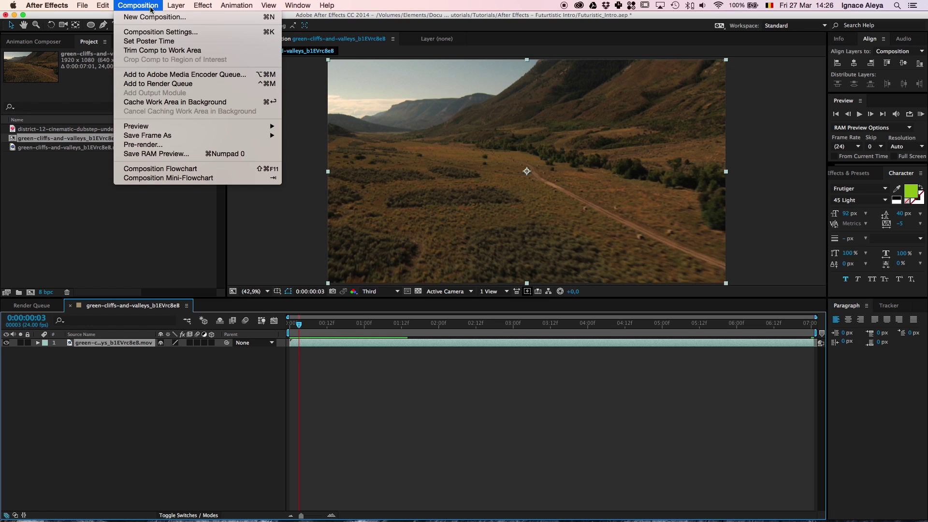
click(152, 33)
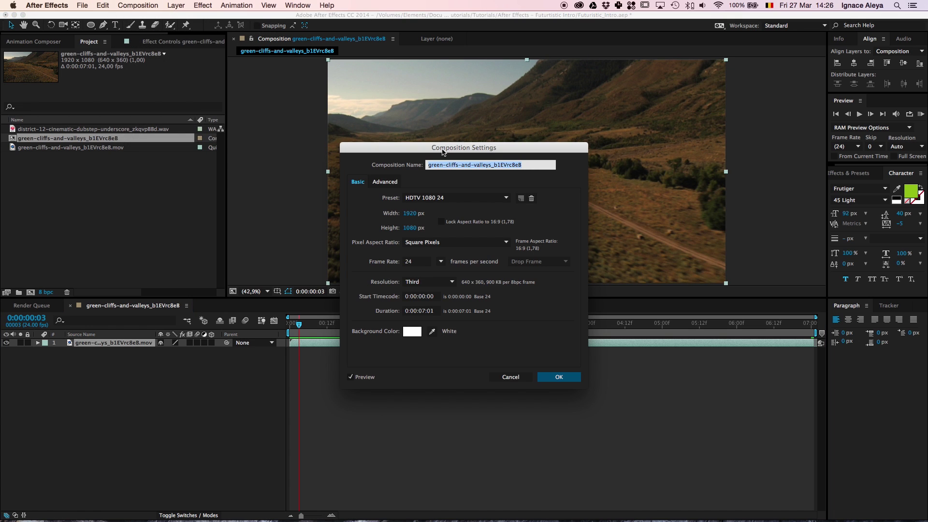
text(Main Comp)
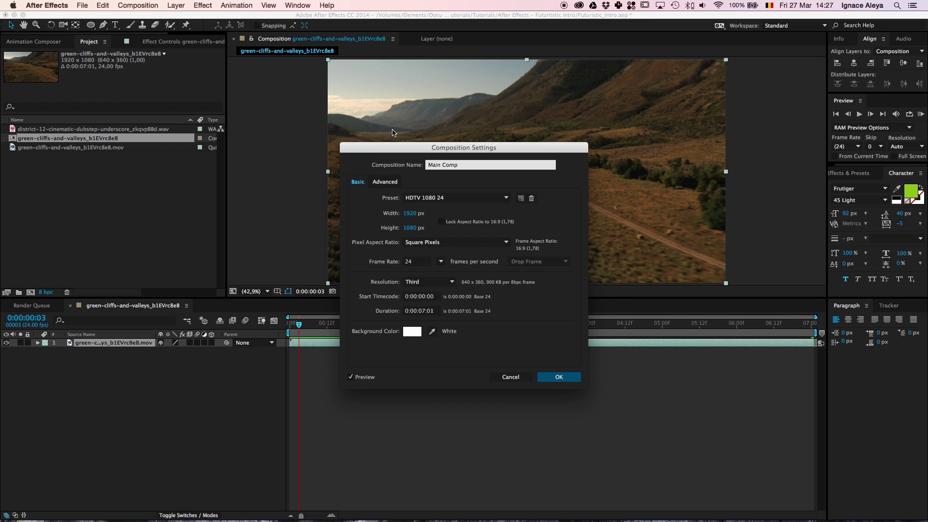
key(Return)
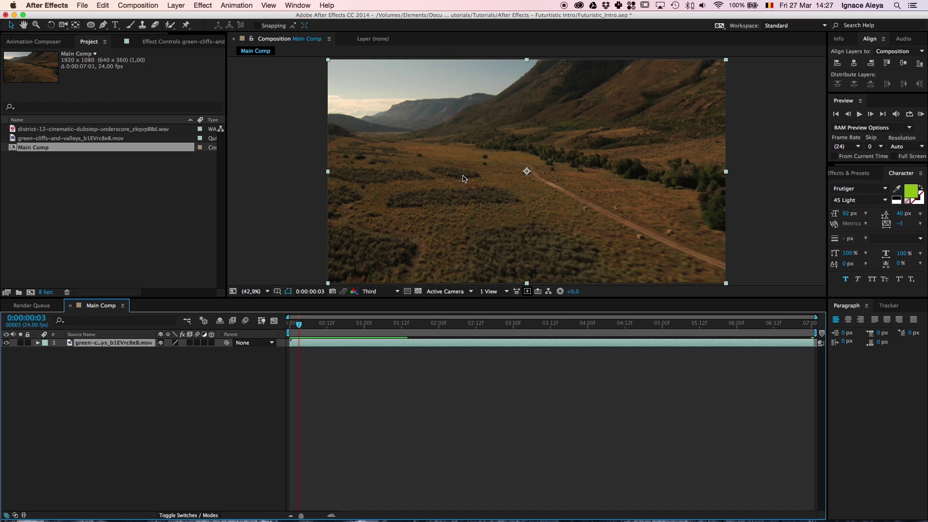
Start 3D camera tracking on the green-cliffs-and-valleys layer in Main Comp
click(398, 372)
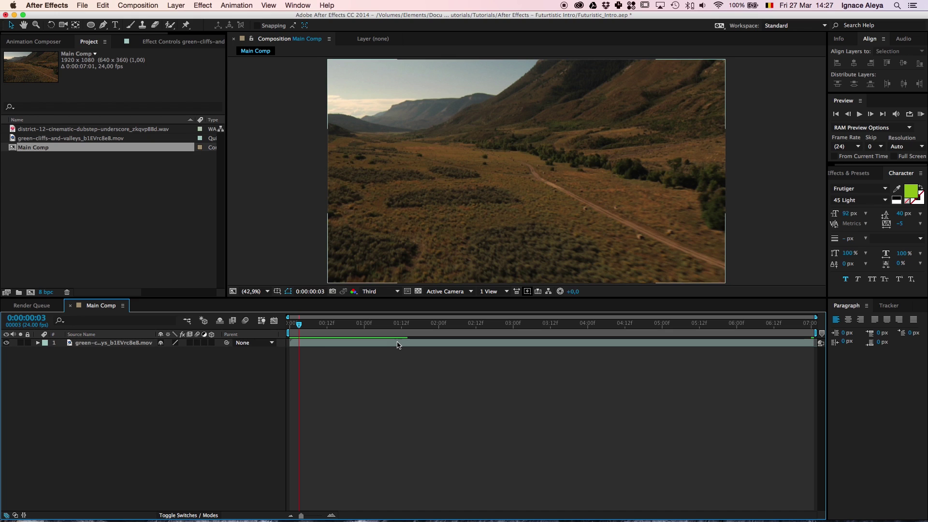
click(398, 343)
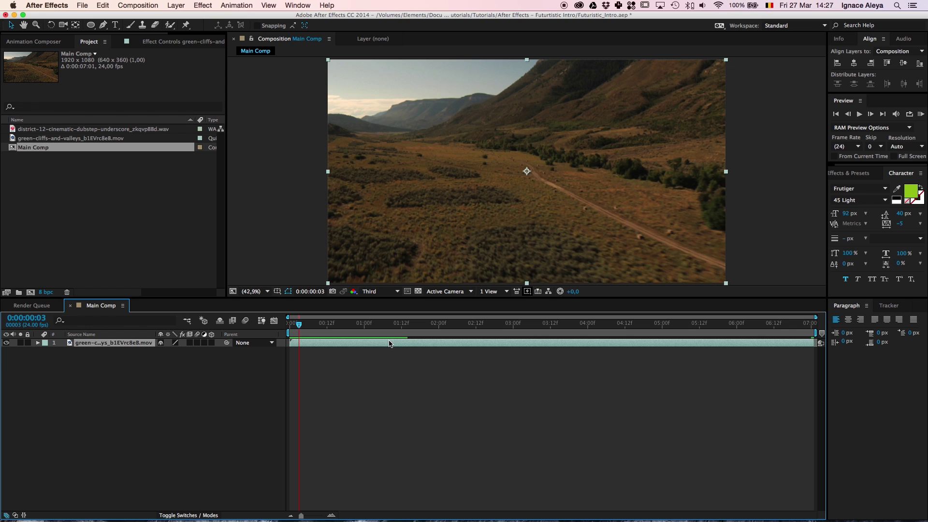
click(303, 4)
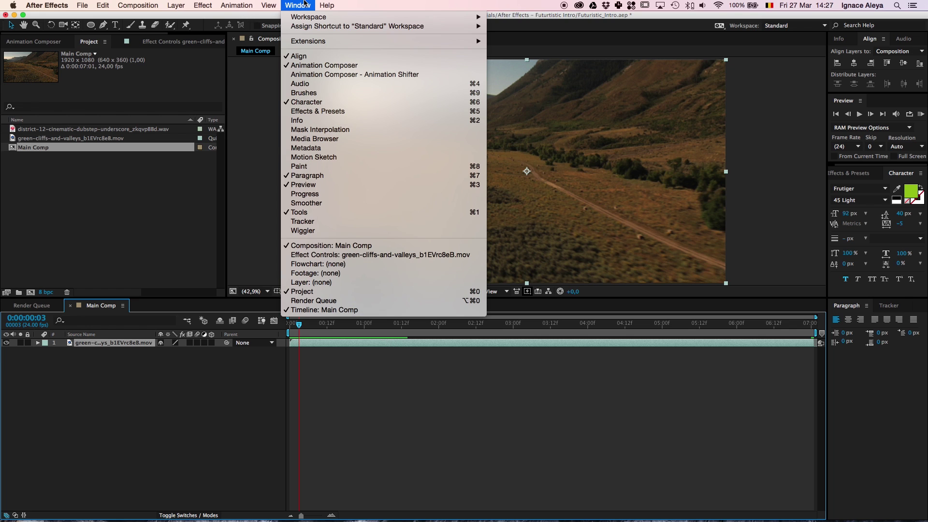
click(315, 222)
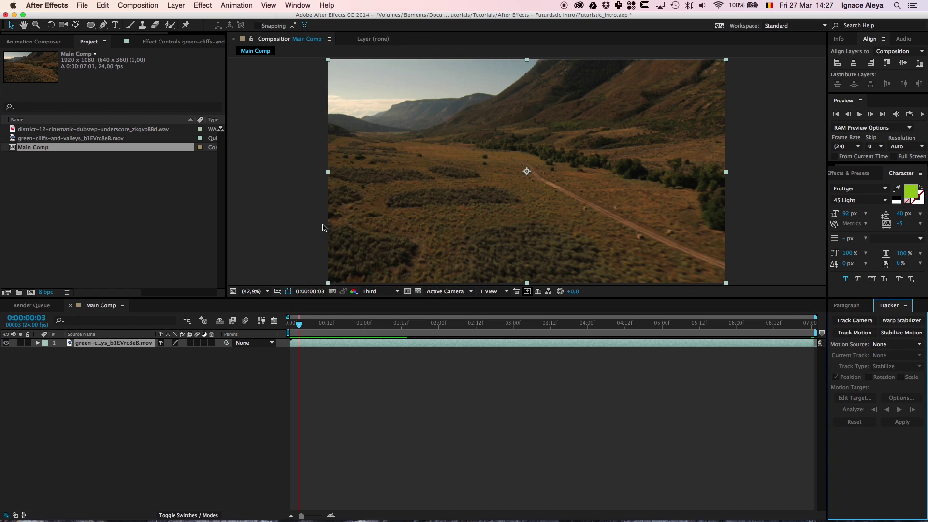
click(854, 321)
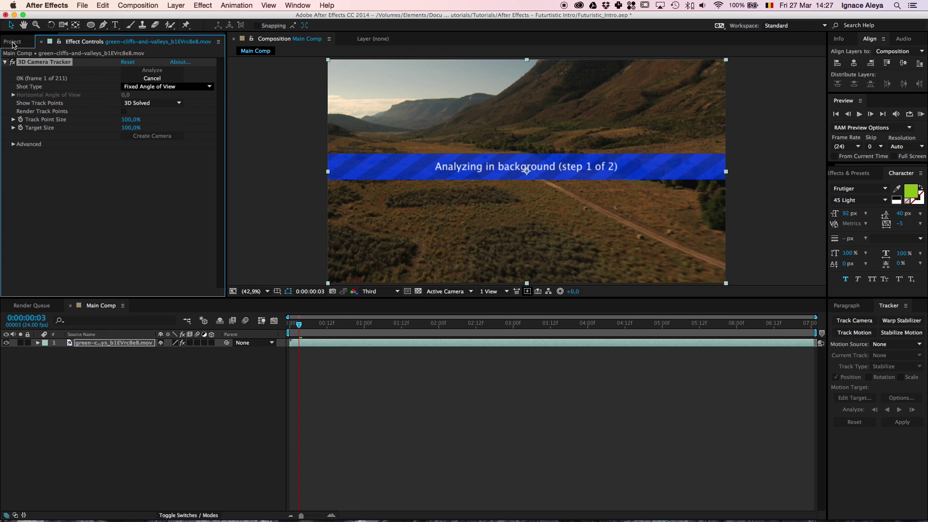
Create a new composition called Icon 01 with a width and height of 500 px
click(136, 5)
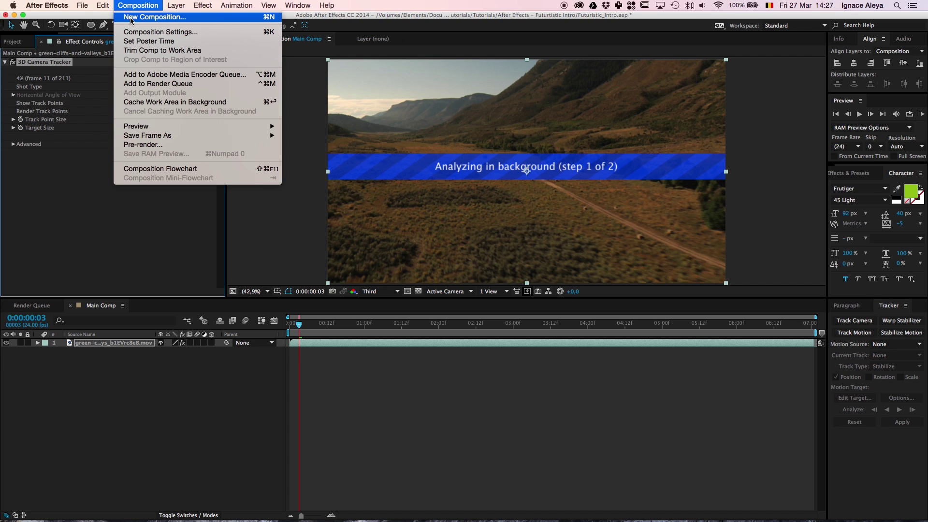
click(130, 17)
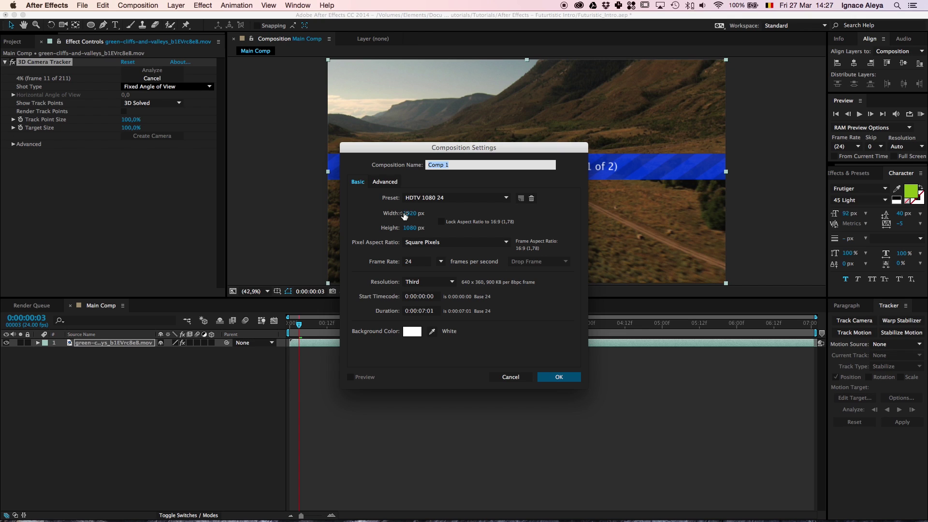
text(Icon 01)
click(409, 213)
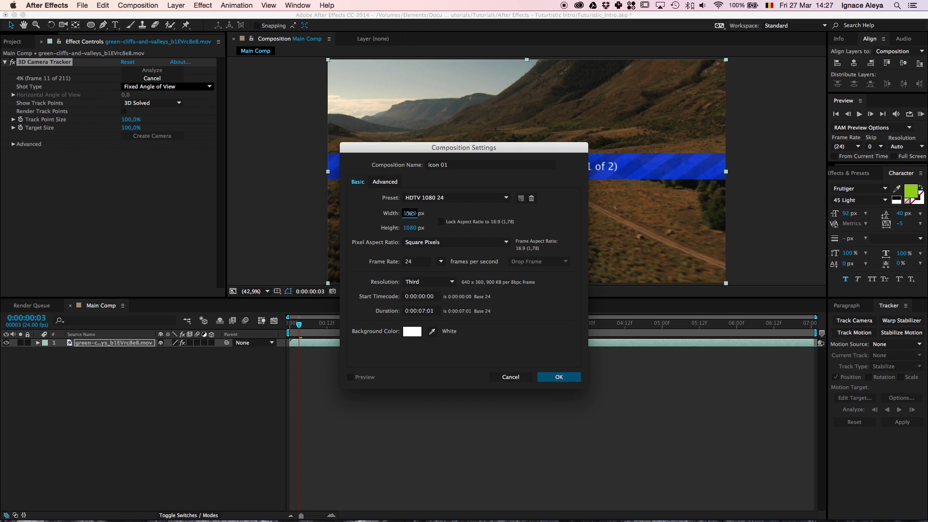
text(500)
click(411, 228)
text(500)
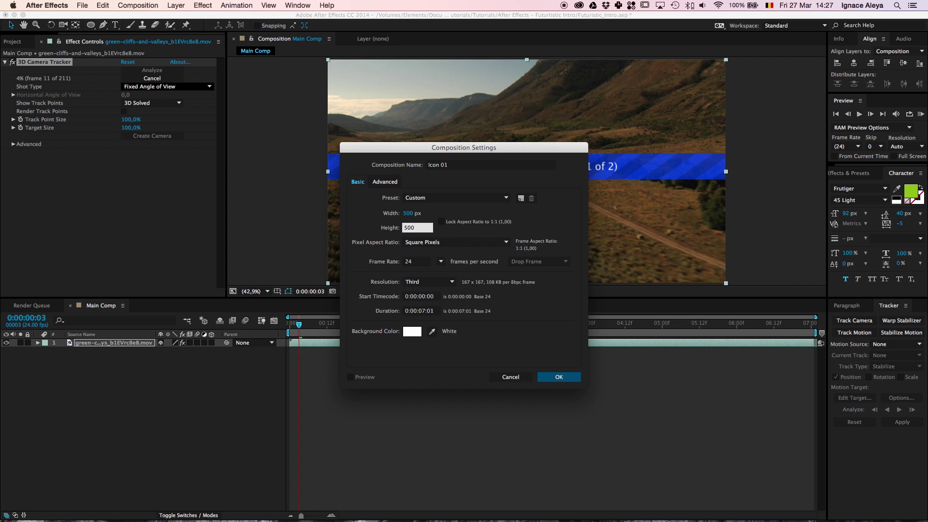
click(546, 377)
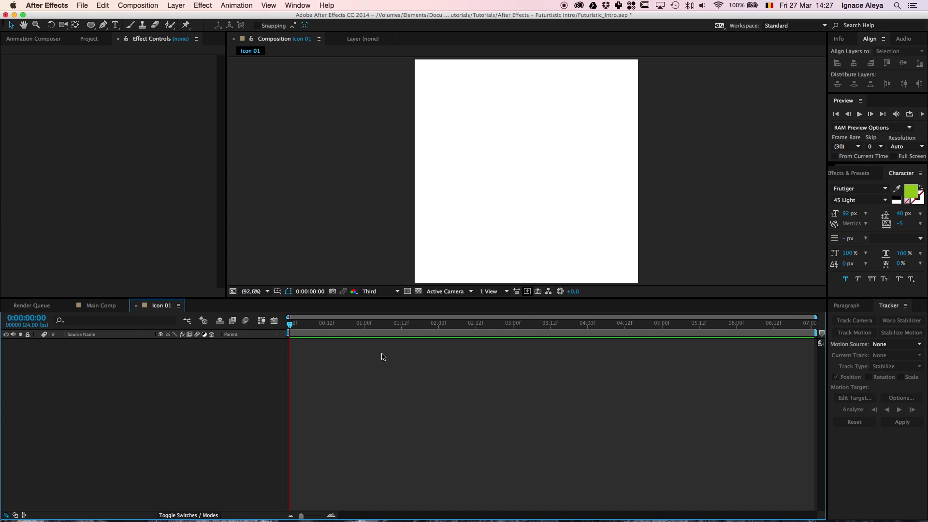
click(90, 27)
click(91, 26)
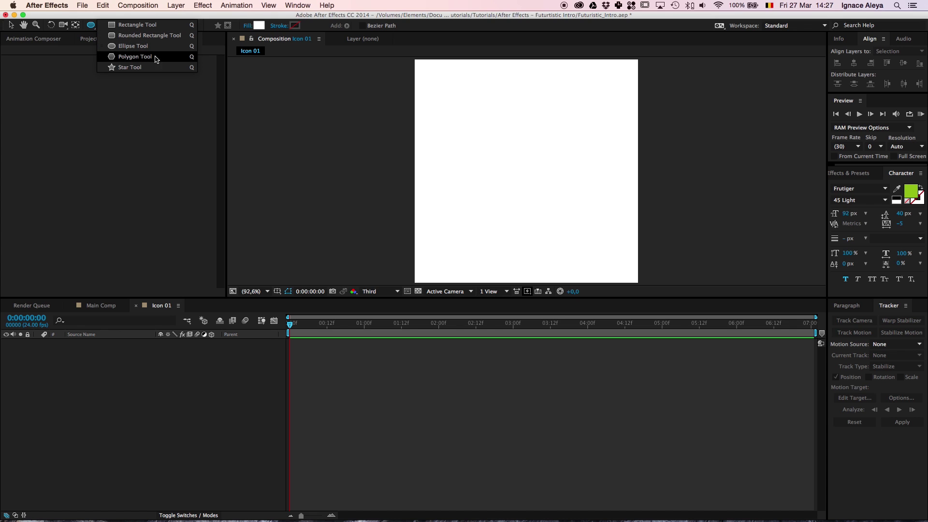
click(132, 46)
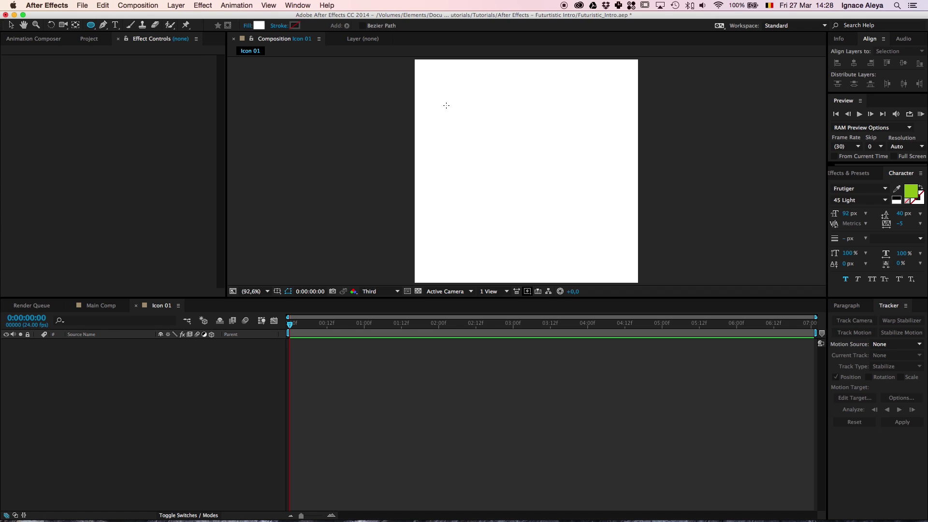
drag(446, 103, 561, 217)
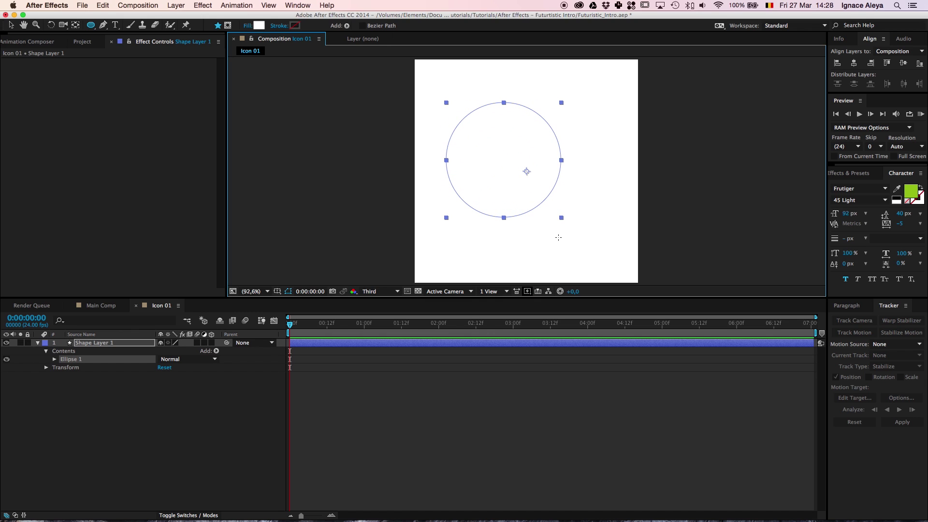
key(Delete)
click(91, 26)
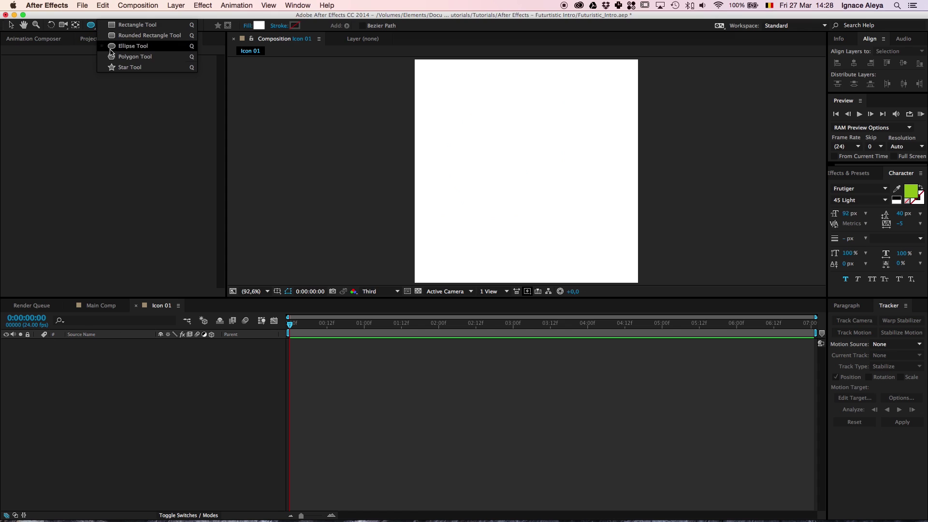
click(135, 56)
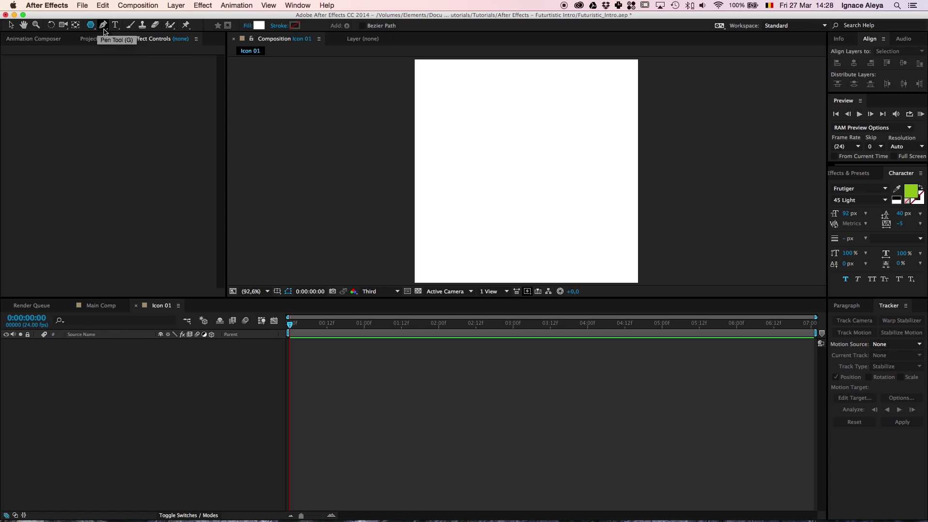
drag(438, 108, 560, 202)
key(space)
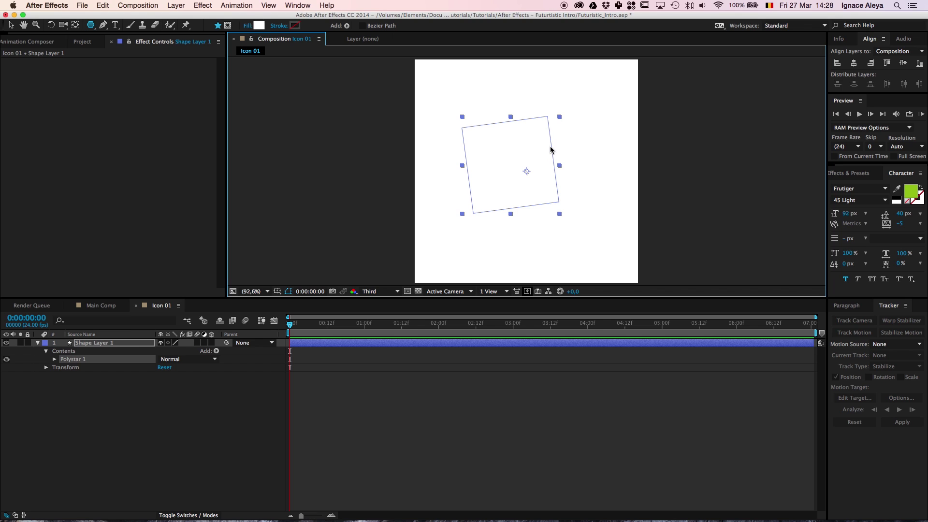
key(Delete)
key(v)
Draw a large upright triangle outward from the centre of Icon 01 with the Polygon tool, reducing its sides to three
click(91, 24)
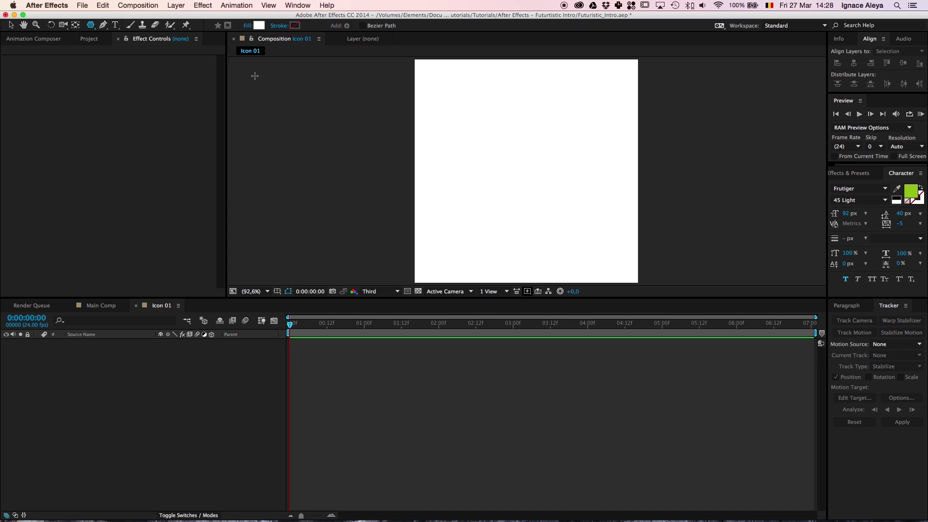
drag(526, 171, 543, 238)
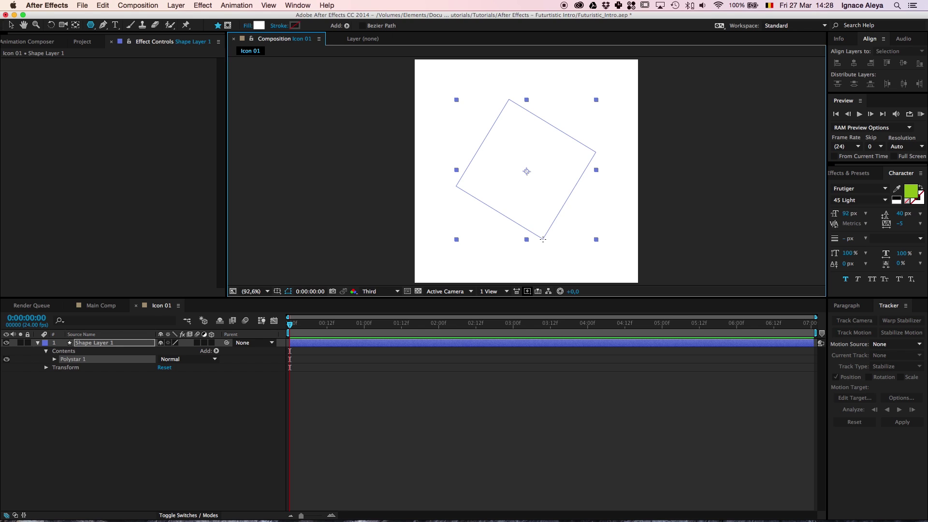
key(Down)
drag(543, 238, 573, 253)
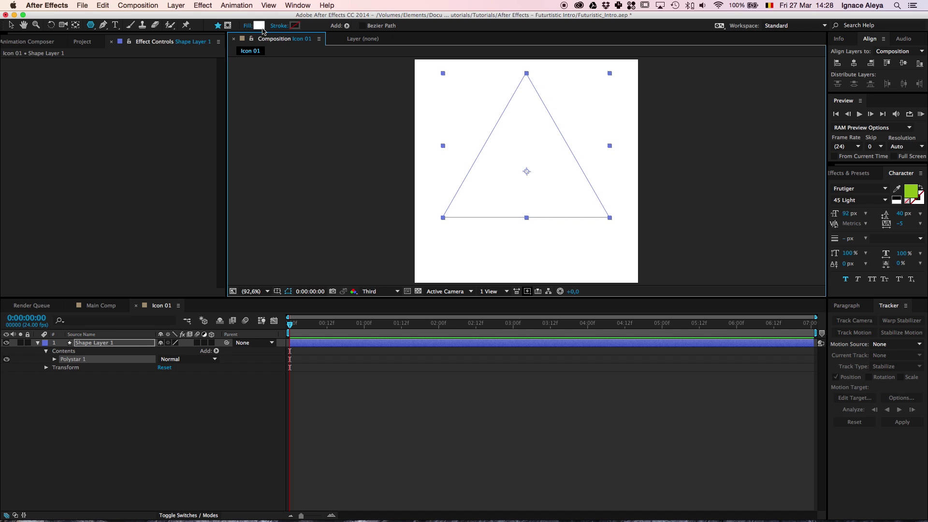
Change the triangle's fill colour to dark red
click(260, 26)
drag(444, 244, 461, 253)
click(560, 212)
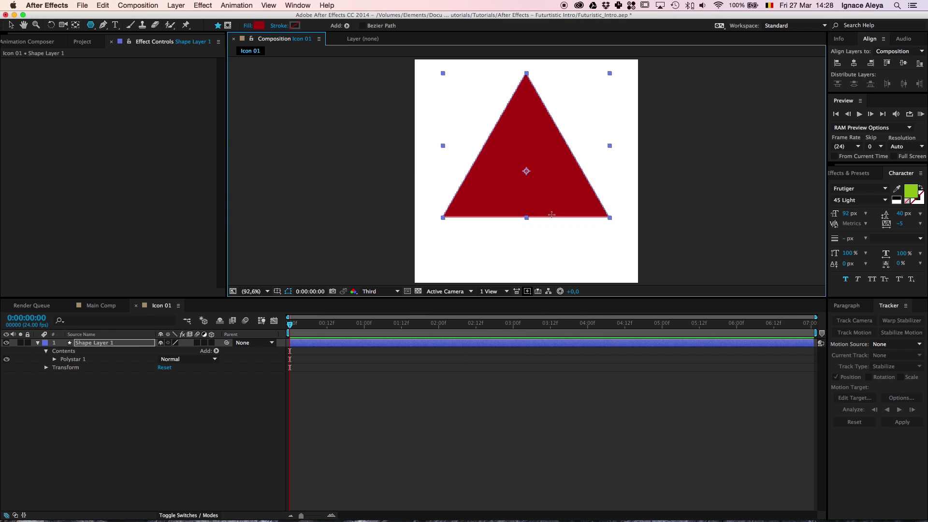
Set the triangle layer's rotation to 180° so that it points downward
click(121, 343)
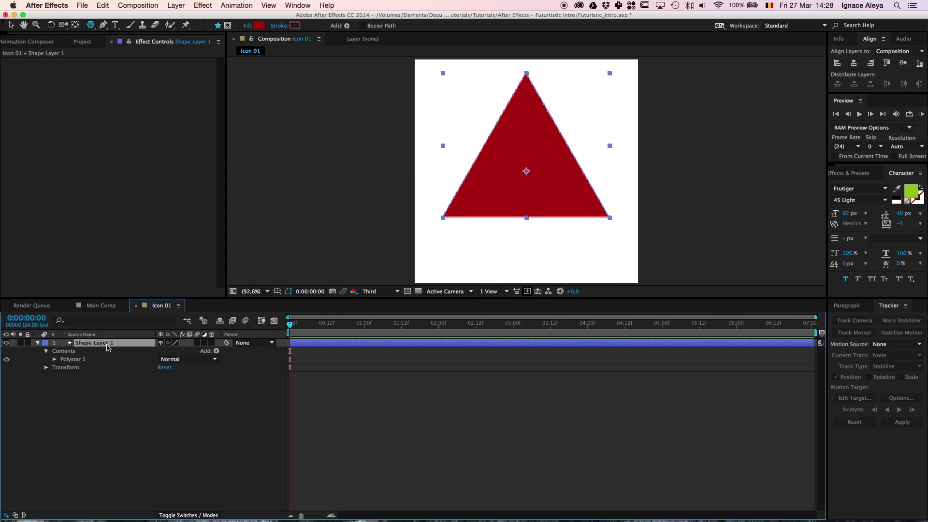
key(r)
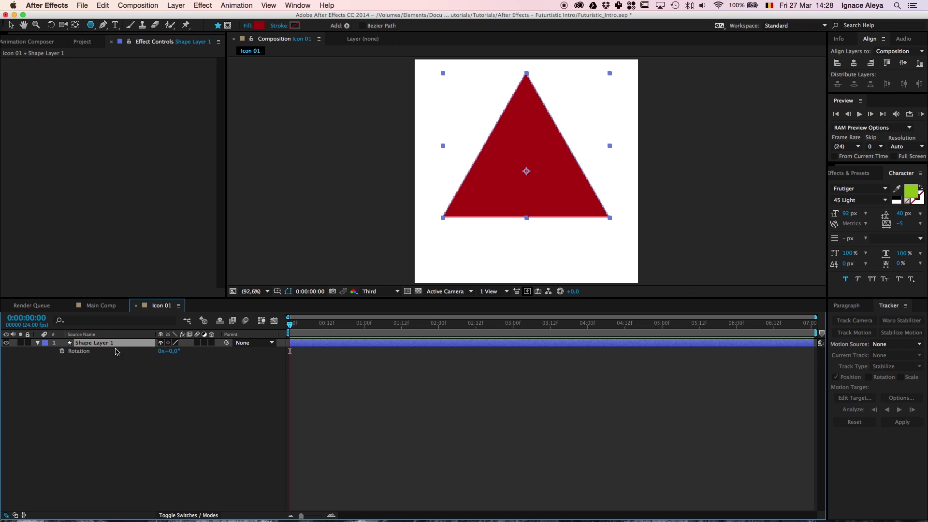
click(174, 352)
text(180)
click(172, 373)
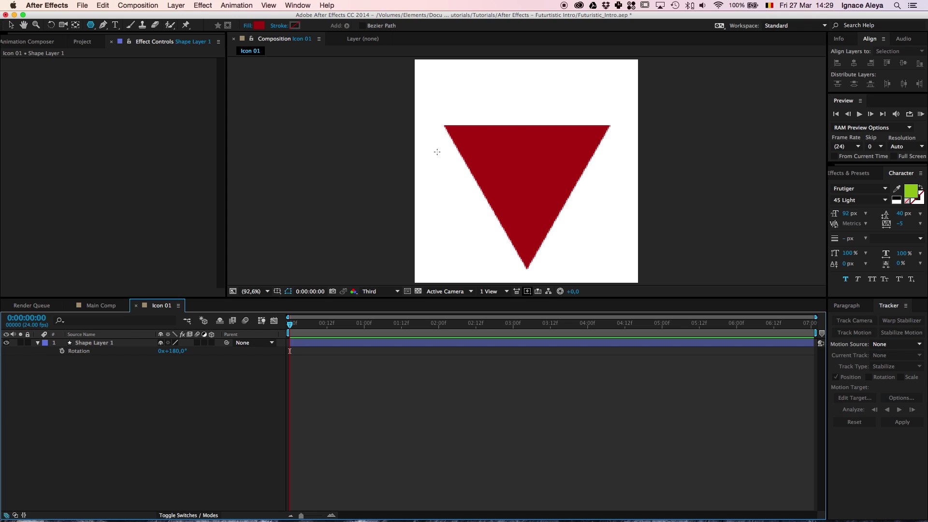
Move the inverted triangle upward and align it to the composition's horizontal and vertical centre
click(317, 344)
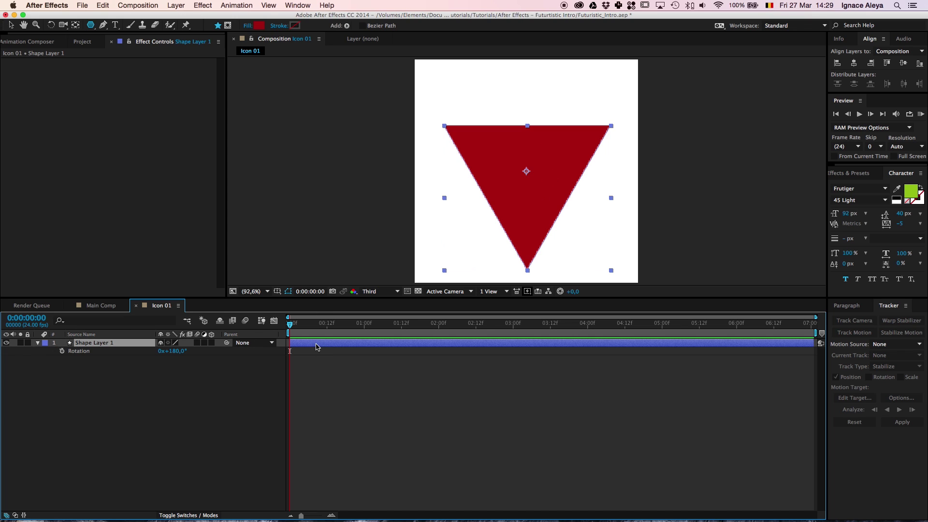
click(11, 25)
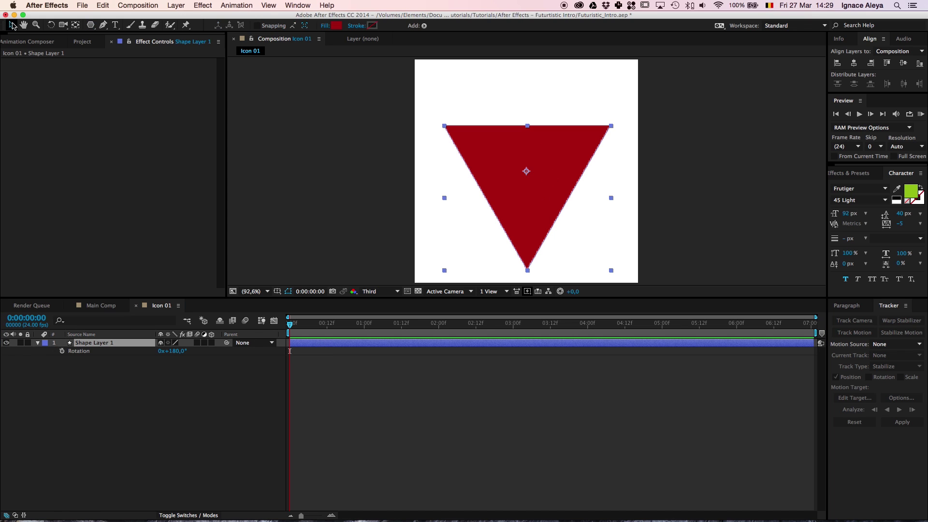
drag(508, 169, 508, 146)
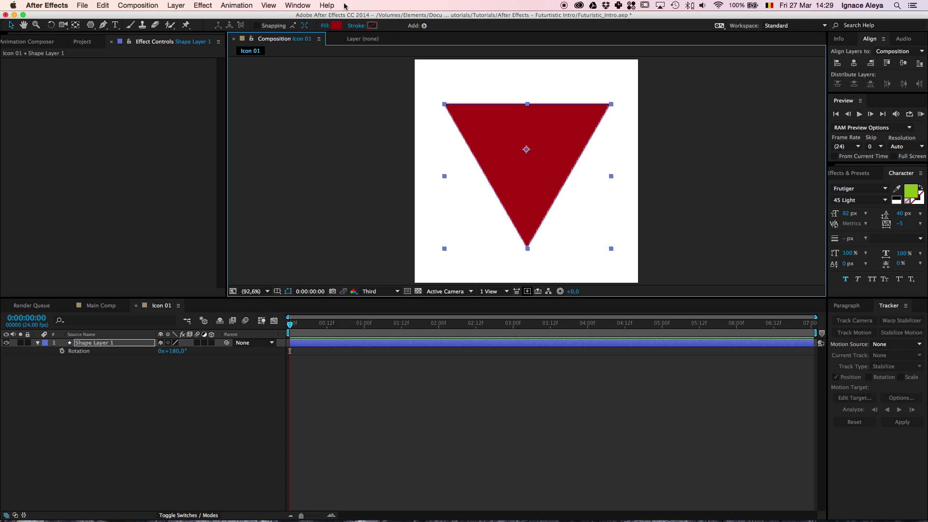
click(305, 5)
click(412, 58)
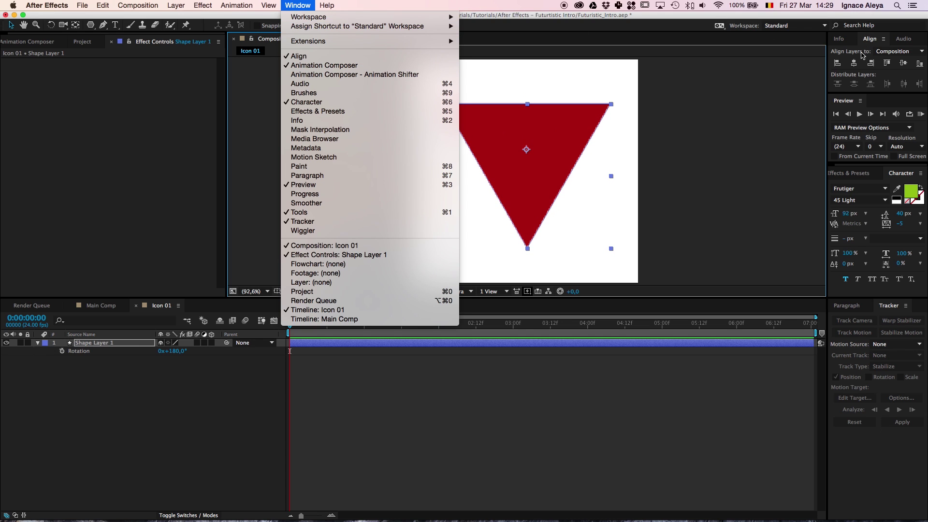
click(853, 64)
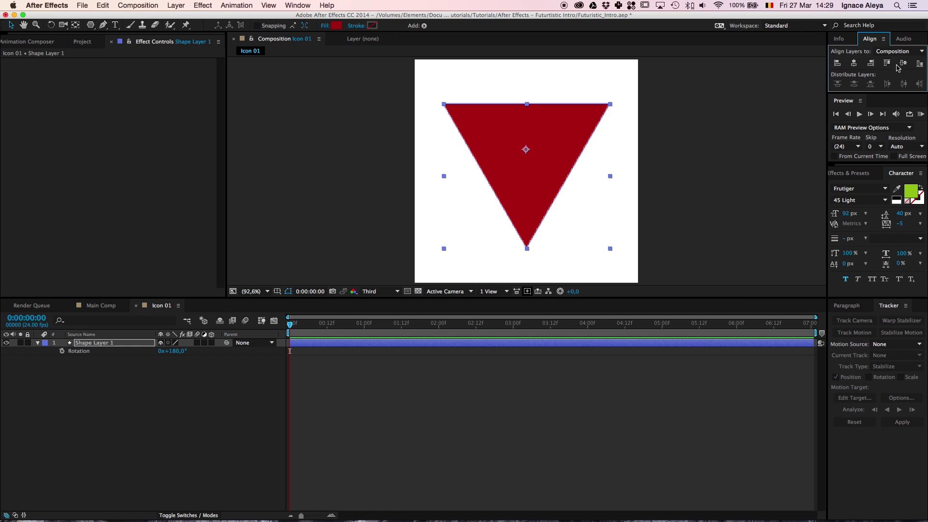
click(903, 64)
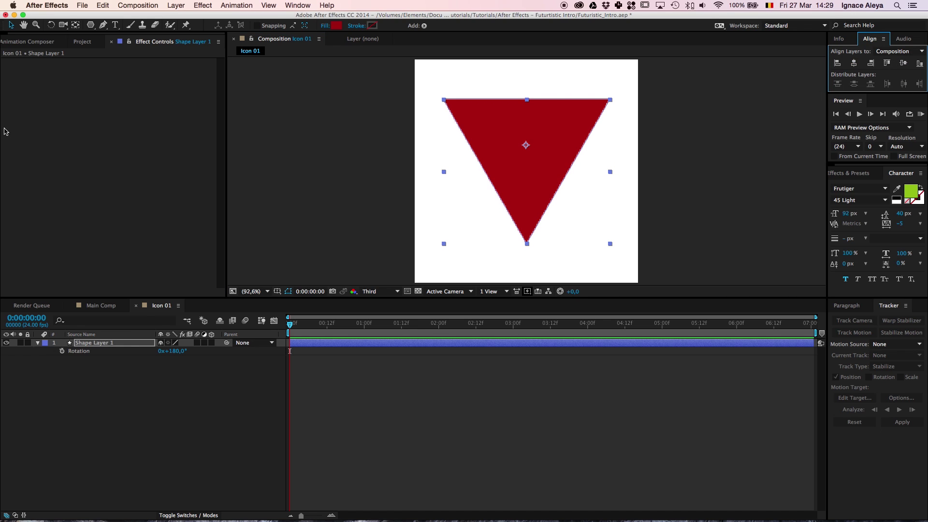
Duplicate the Icon 01 composition and open the copy with its triangle layer selected
click(81, 42)
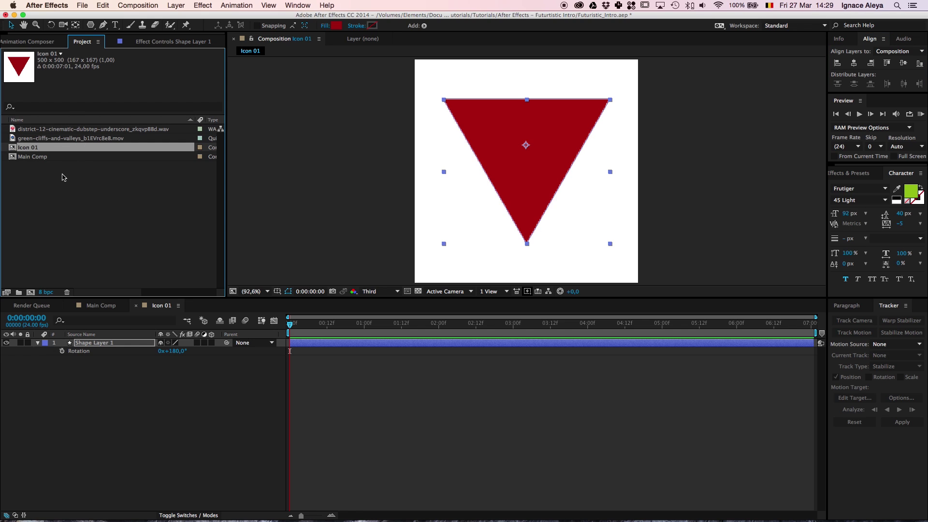
click(63, 194)
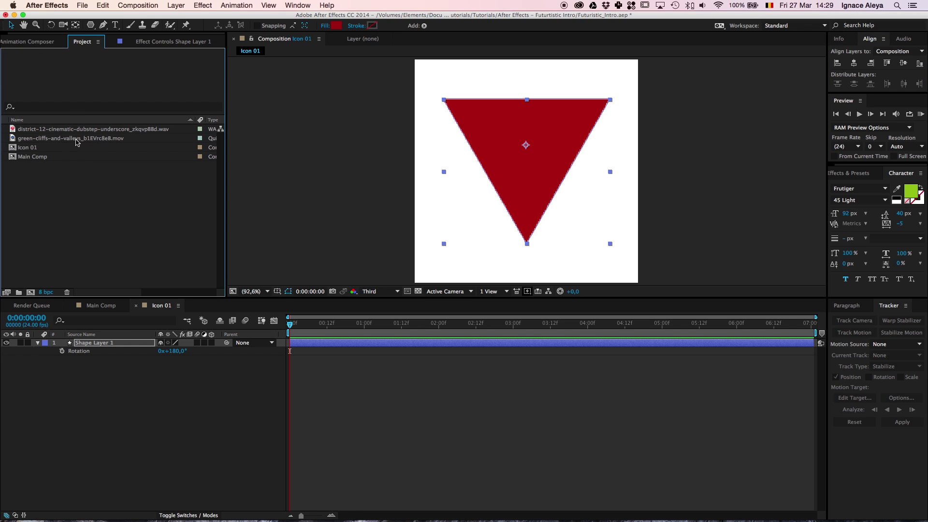
click(34, 148)
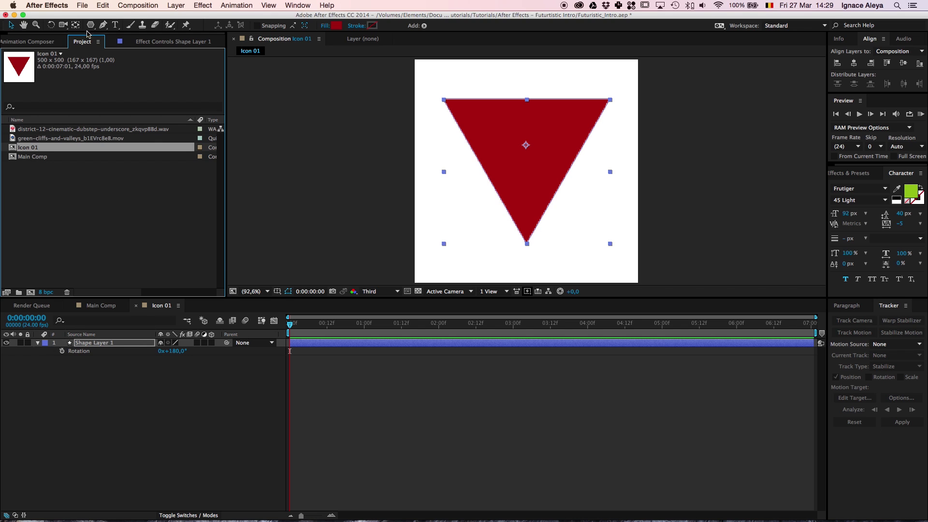
click(103, 6)
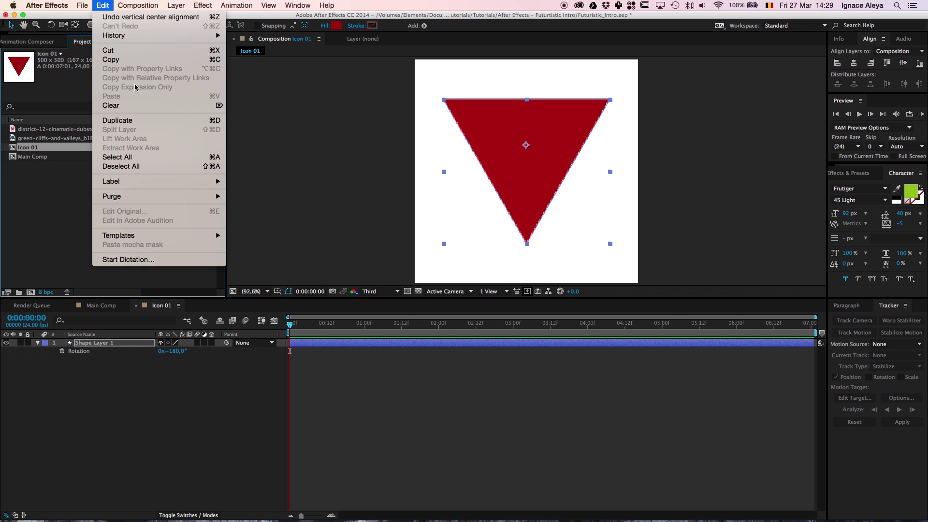
click(127, 121)
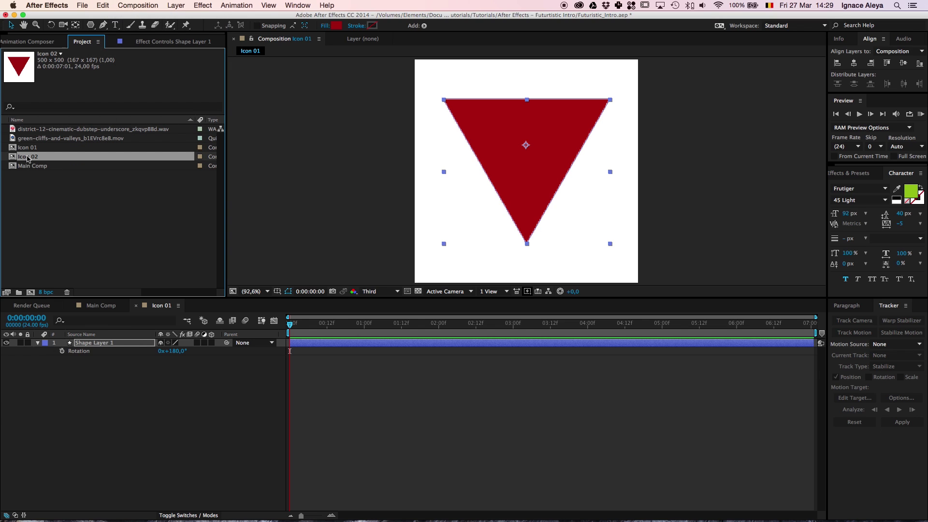
double_click(27, 157)
click(365, 341)
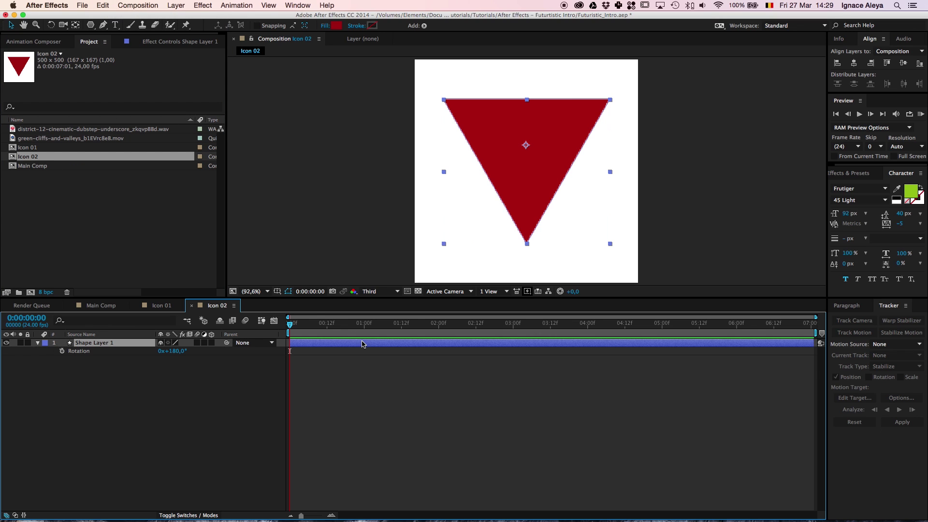
Delete the red inverted triangle layer and draw a smaller upright triangle from the centre of Icon 02 with the Polygon tool
key(Delete)
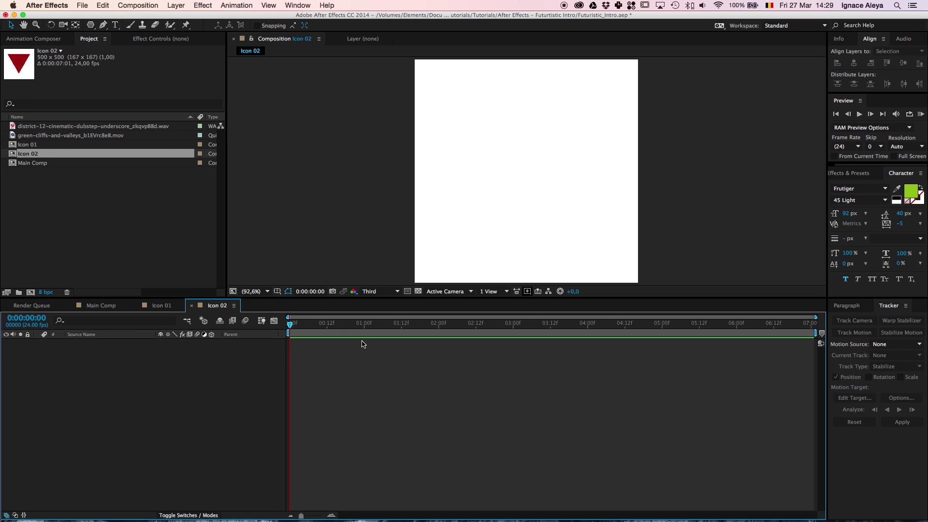
click(91, 25)
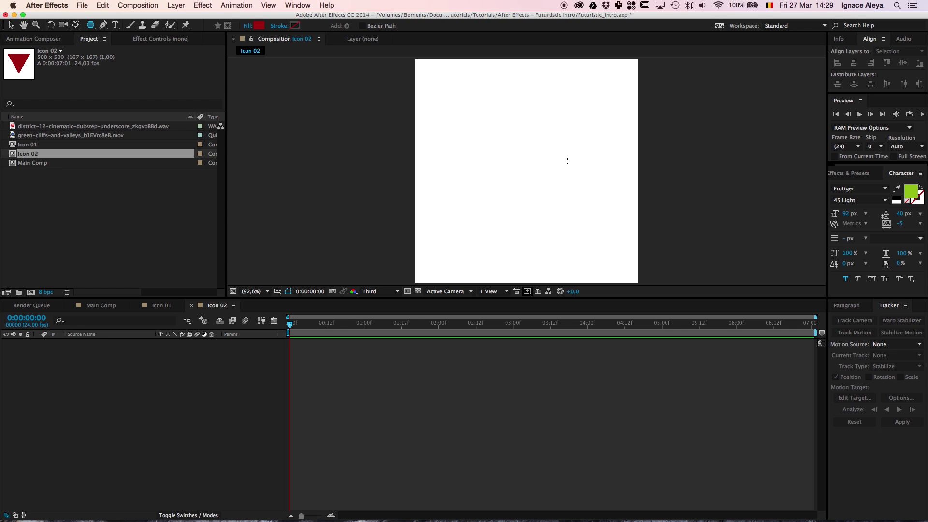
mouse_move(526, 171)
mouse_down()
mouse_move(585, 280)
mouse_move(534, 252)
mouse_up()
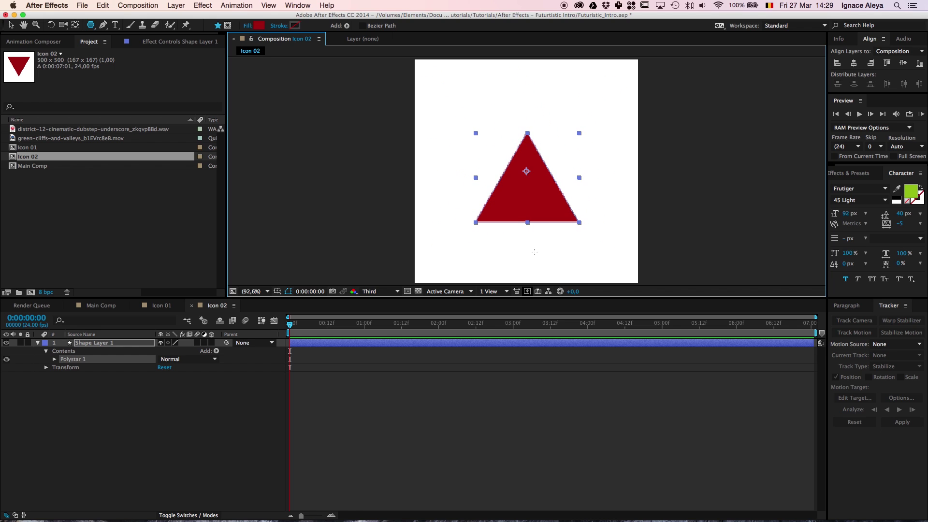
Change the new triangle's fill colour to white and turn on the transparency grid behind it
click(261, 25)
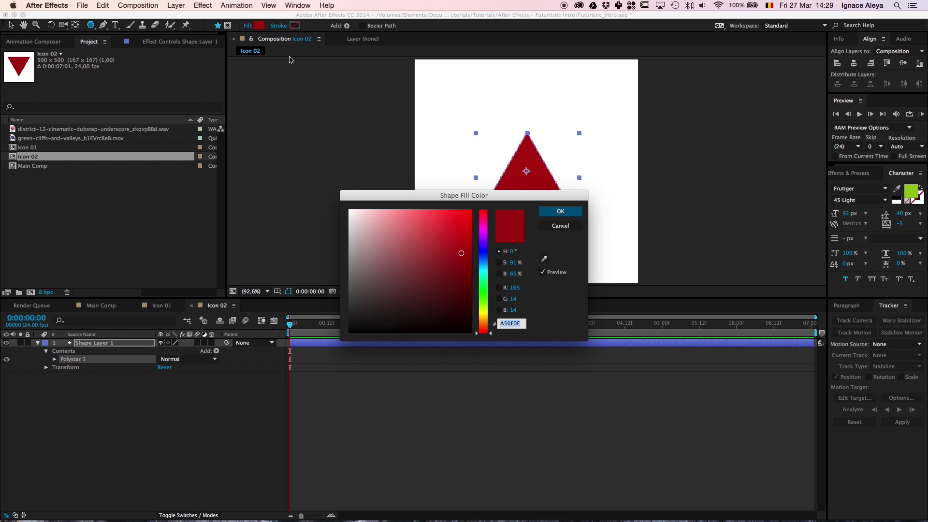
drag(411, 250, 291, 157)
key(Return)
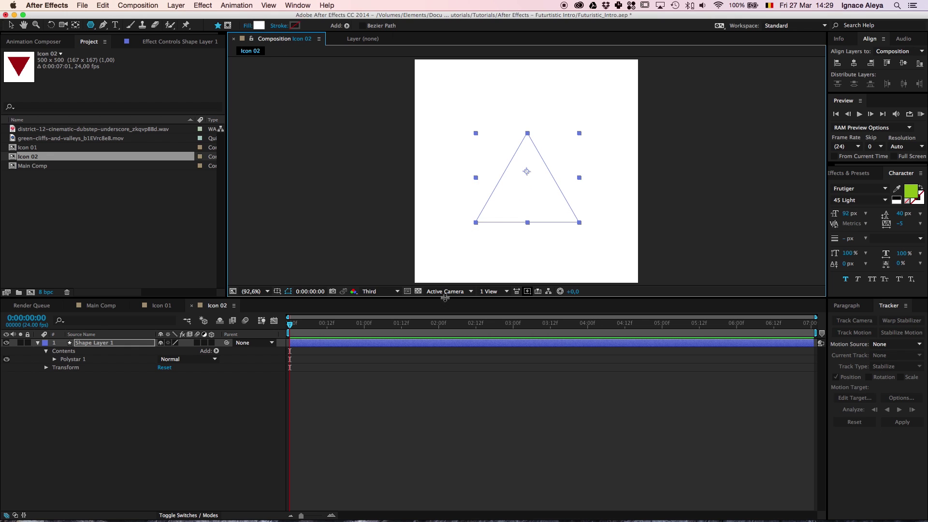
click(418, 291)
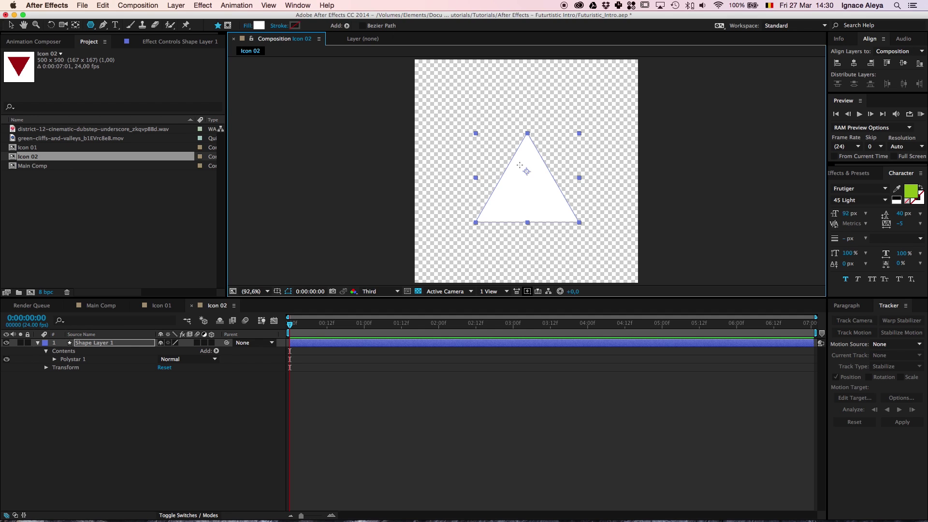
Reposition the white triangle slightly near the middle of the Icon 02 composition
key(v)
click(527, 202)
drag(527, 202, 525, 202)
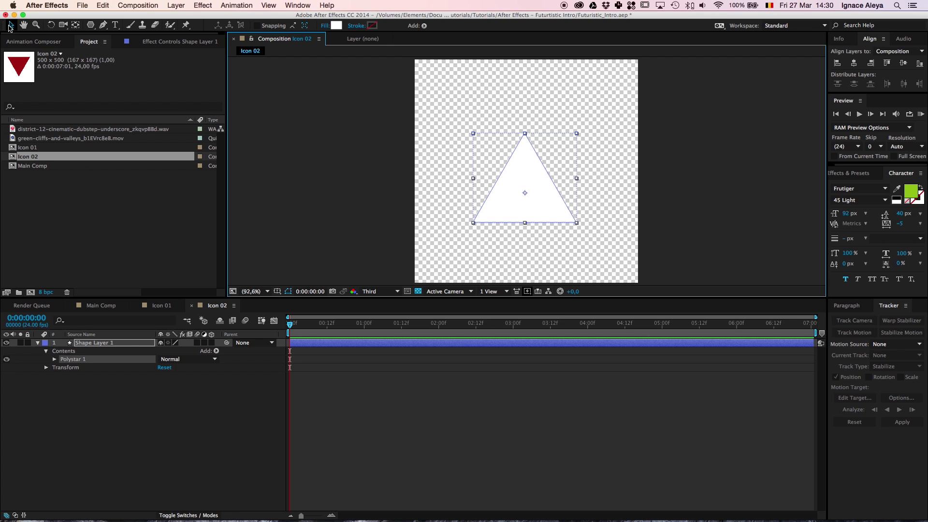
drag(518, 212, 524, 209)
Duplicate the triangle layer and give the copy no fill and a white stroke
click(145, 345)
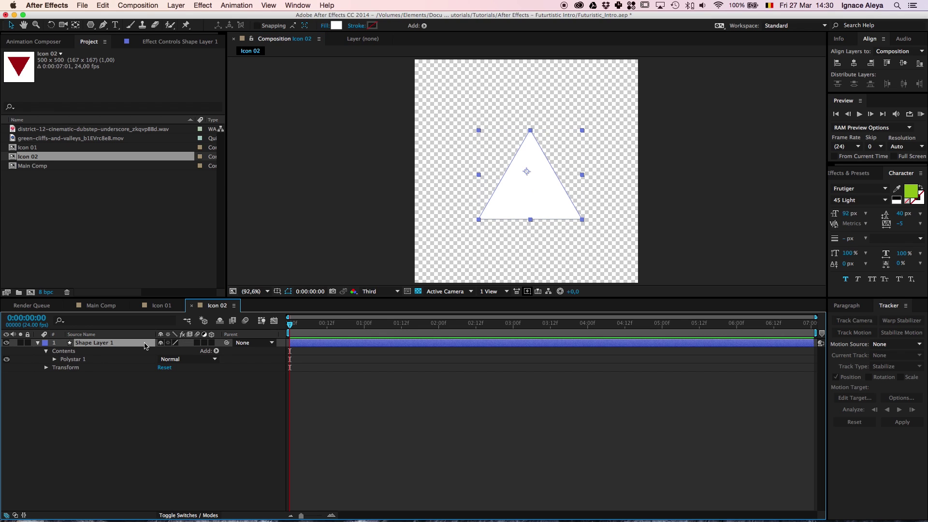
key(super+d)
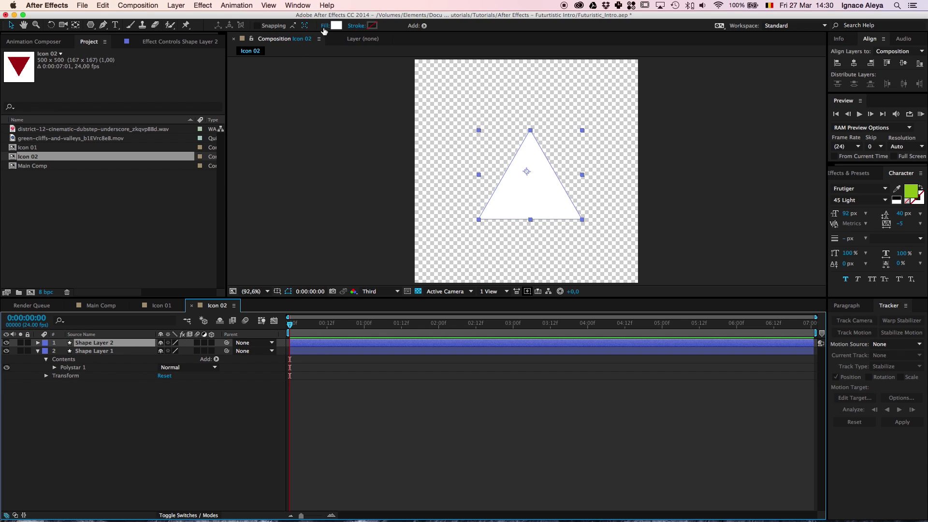
click(325, 26)
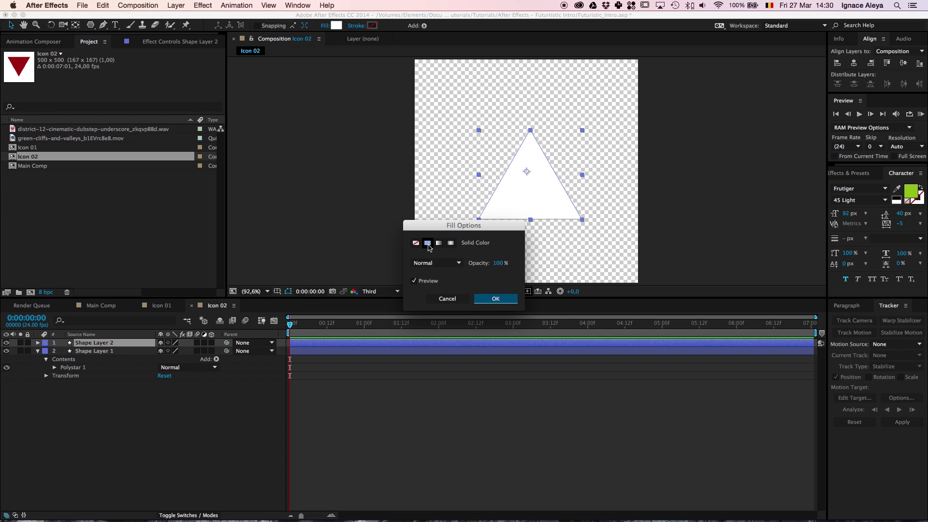
click(416, 243)
click(495, 298)
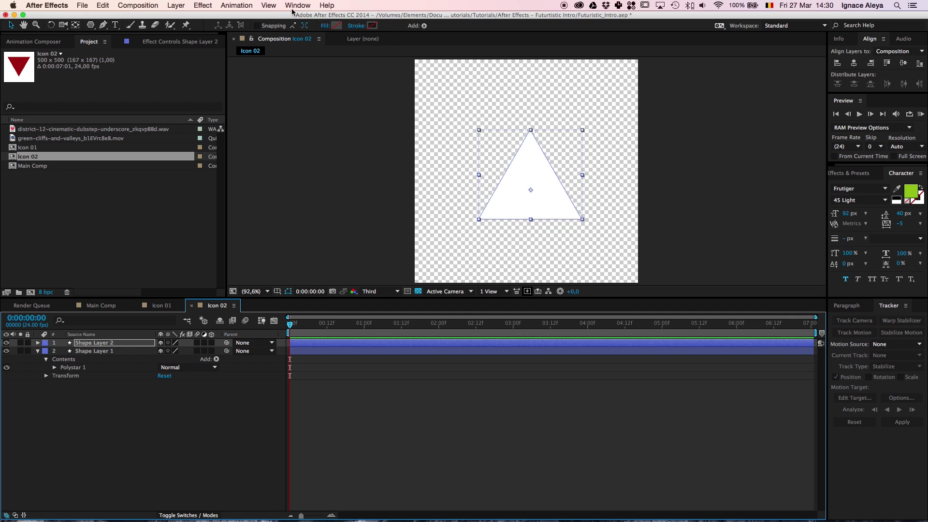
click(372, 26)
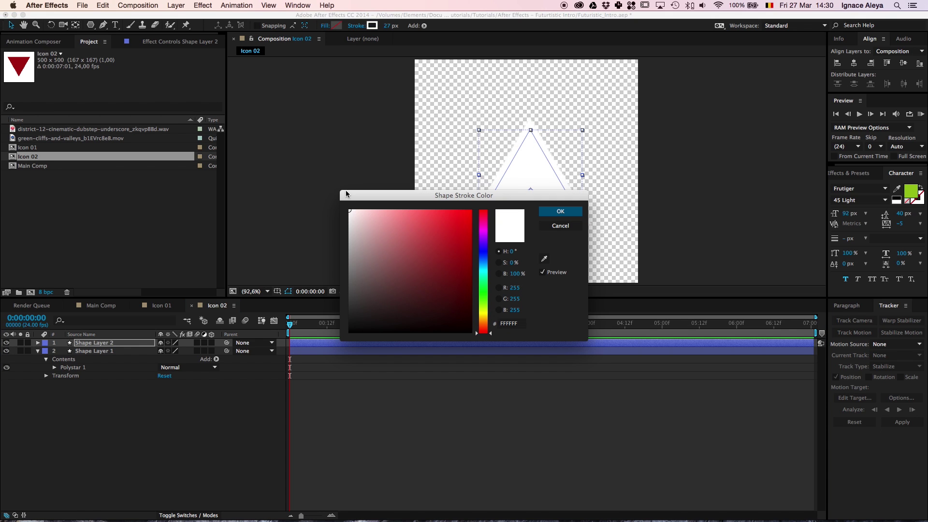
click(555, 211)
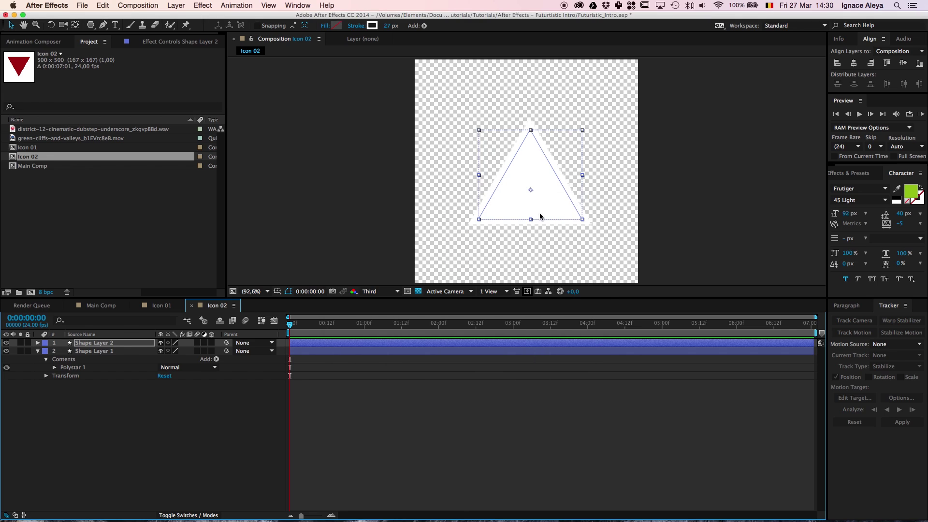
Scale the outlined triangle copy up to 146% so that it surrounds the solid triangle
click(132, 343)
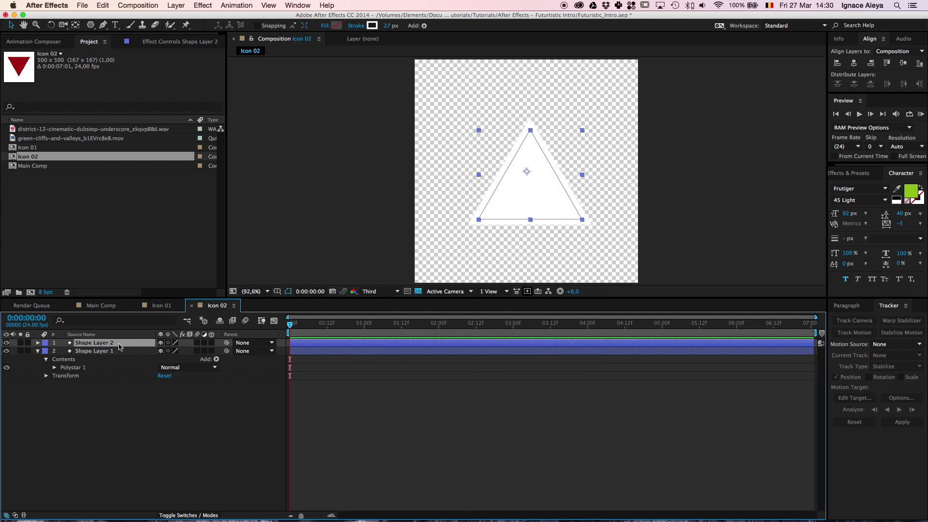
key(s)
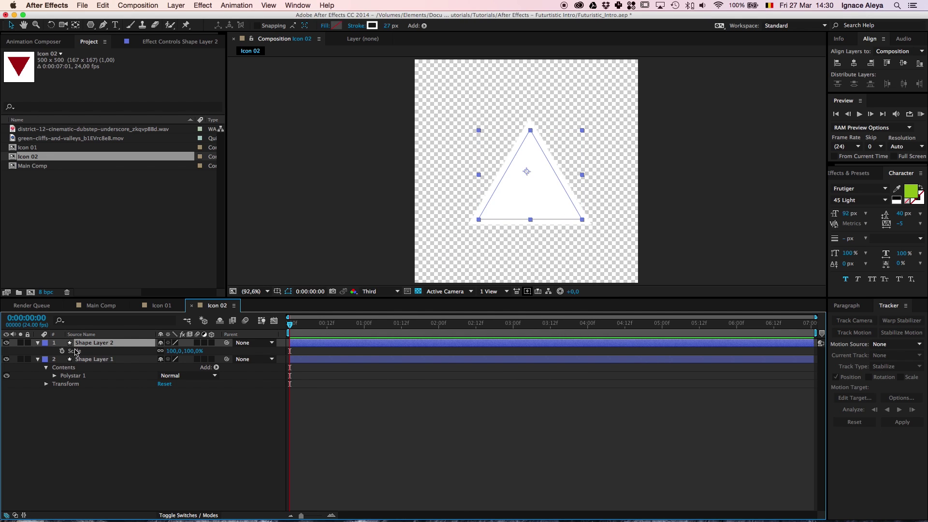
drag(177, 352, 200, 351)
Nudge the outlined triangle upward and slightly left to even out its gap around the solid triangle
key(shift+Up)
key(shift+Up)
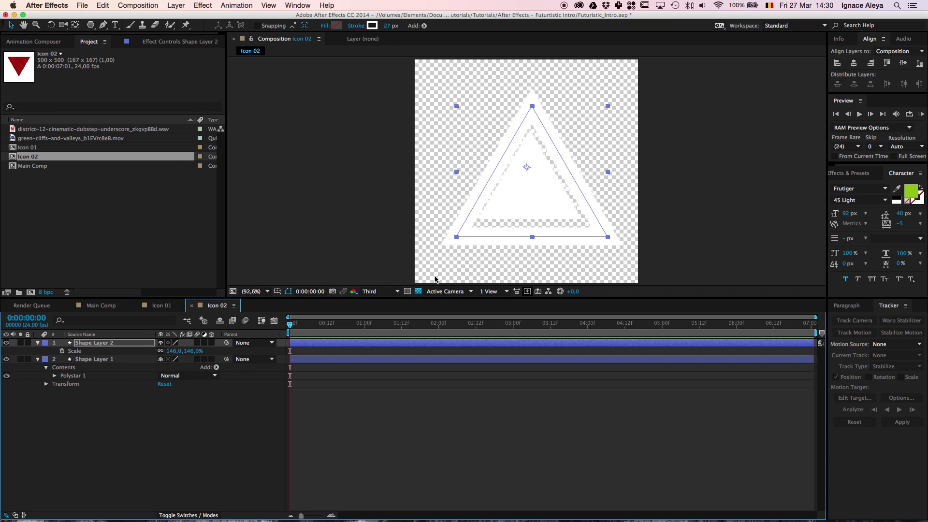
key(shift+Left)
key(shift+Right)
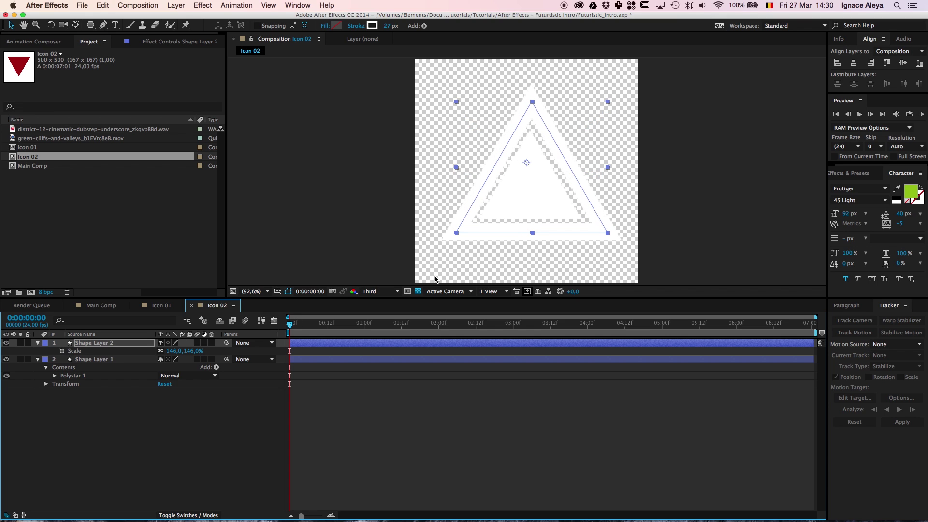
key(Left)
key(Left)
key(Up)
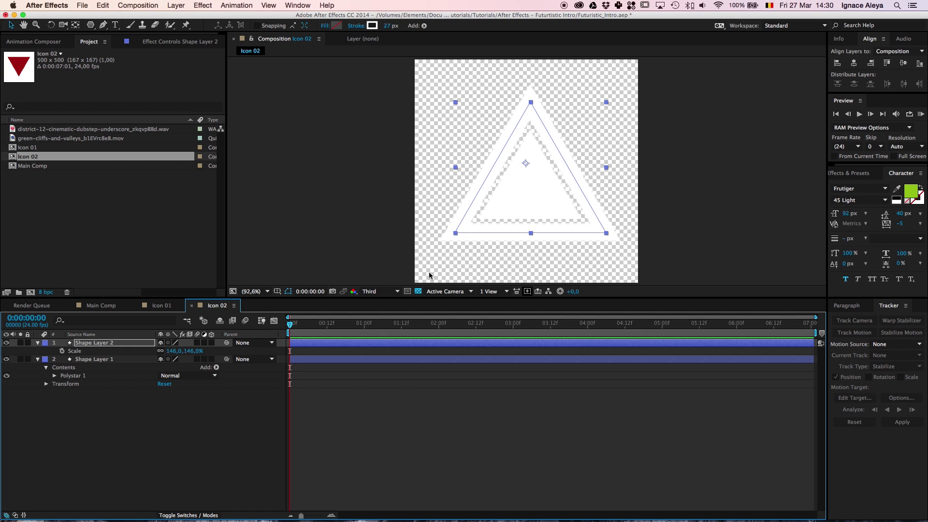
Set the outer triangle's stroke width to 20 px and deselect its layer
click(389, 26)
text(20)
key(Return)
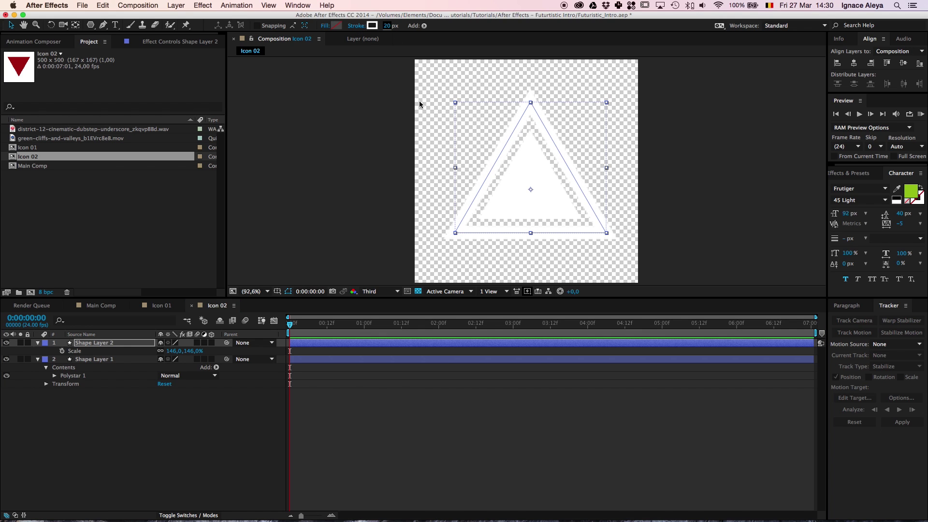
click(535, 406)
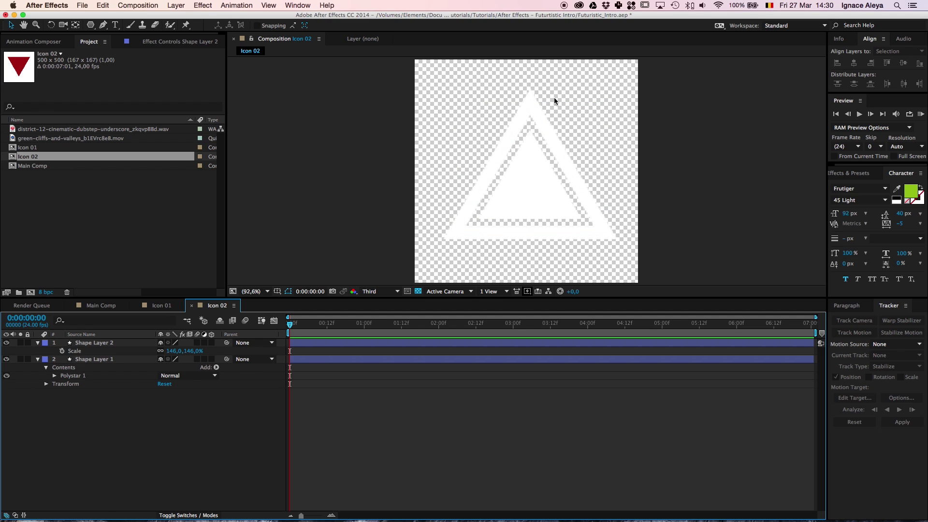
Duplicate the Icon 02 composition and open the copy, Icon 03
click(28, 158)
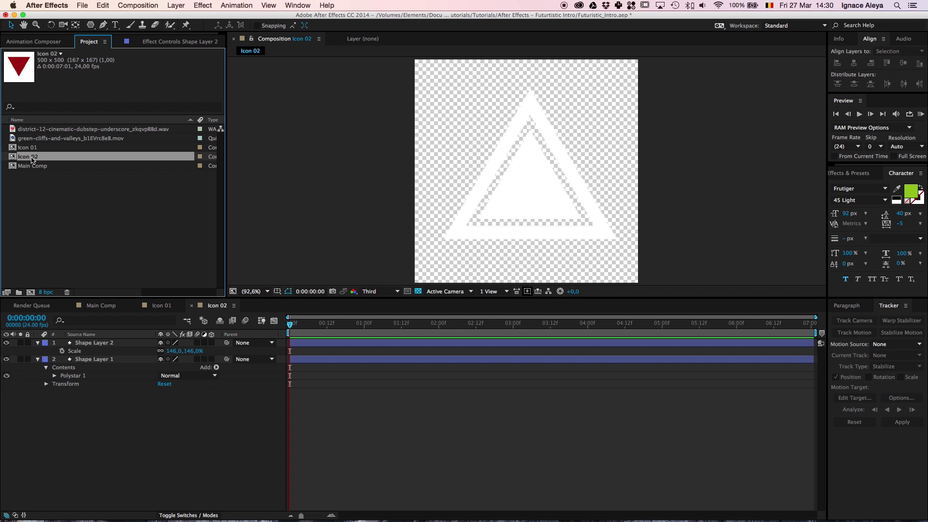
key(super+d)
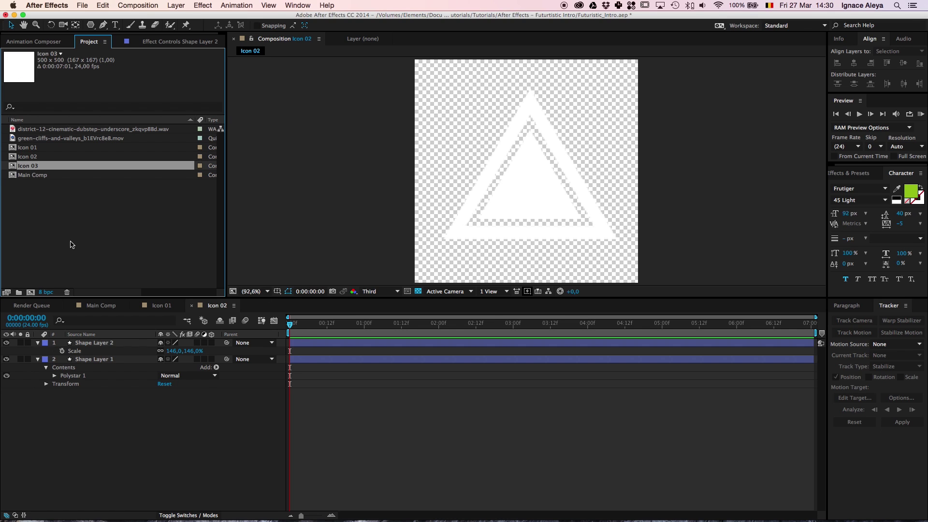
double_click(57, 167)
Delete both triangle shape layers from the Icon 03 composition
click(118, 341)
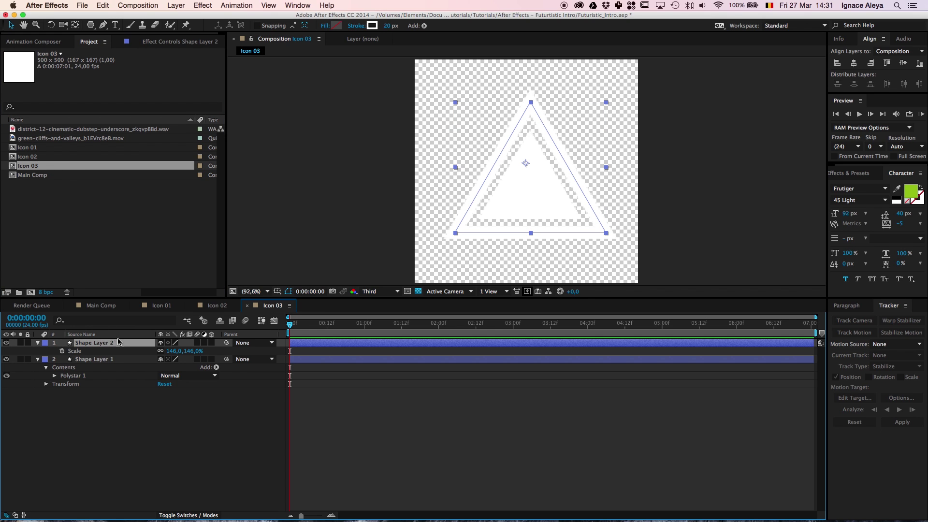
key(Delete)
click(108, 344)
key(Delete)
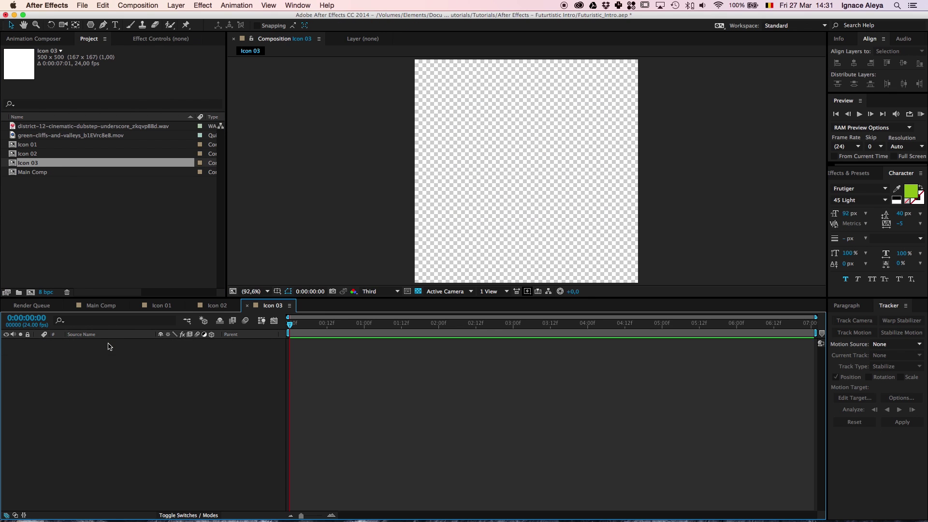
Switch to Finder, open Example_Tutorial.mov to examine the icons in the reference intro, and return to the Icon 03 composition in After Effects
click(109, 313)
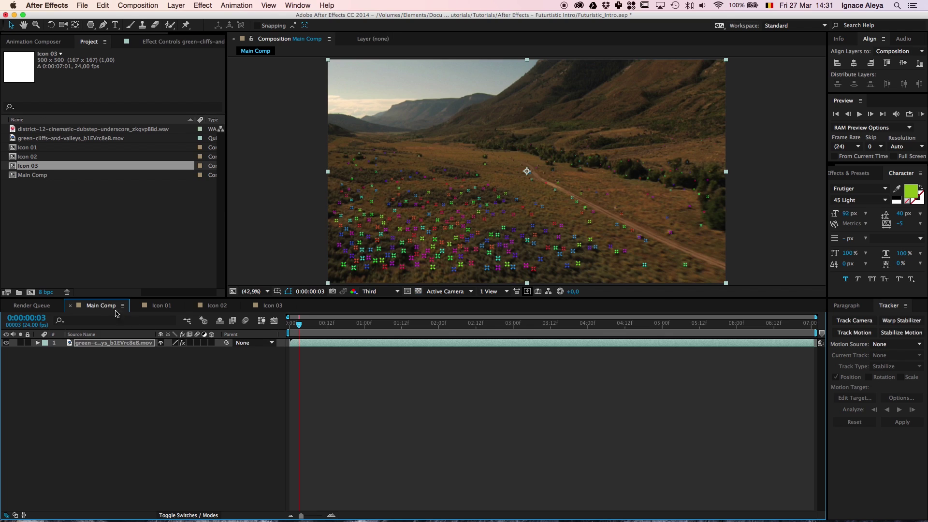
click(271, 306)
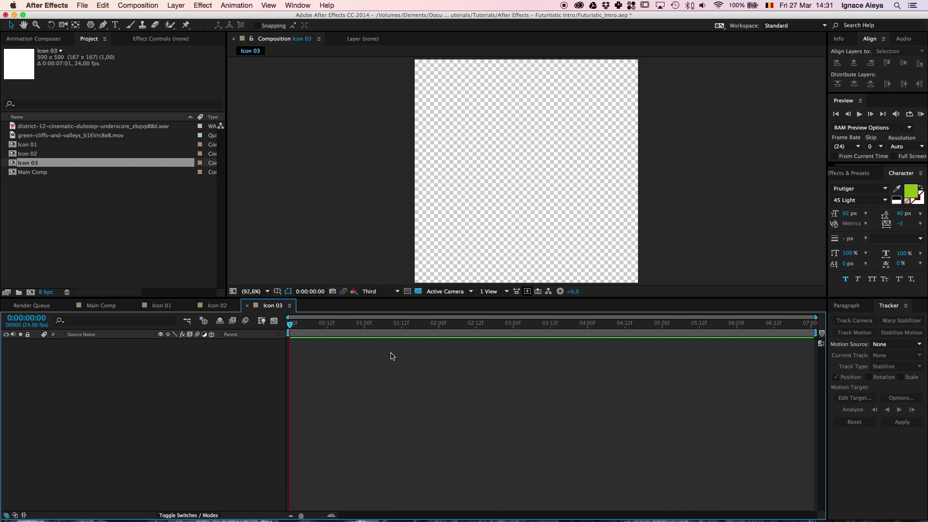
click(290, 508)
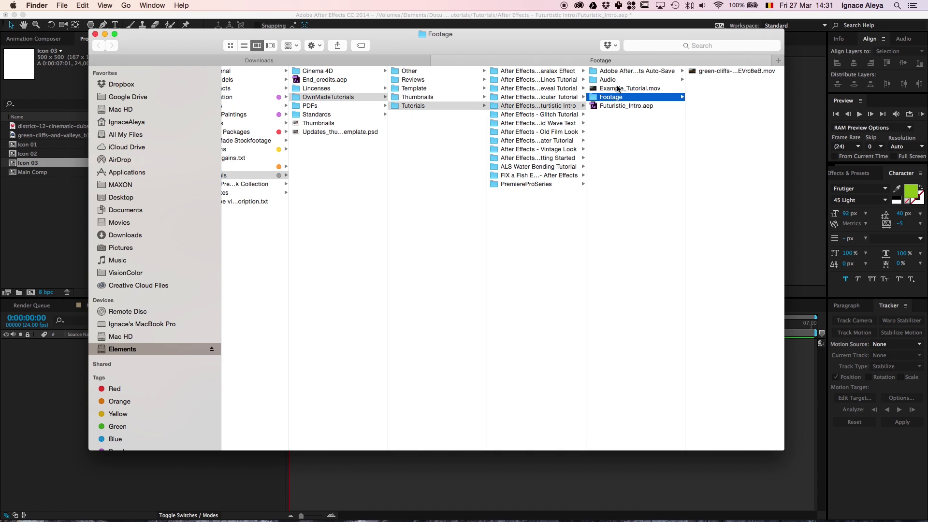
click(618, 88)
double_click(618, 89)
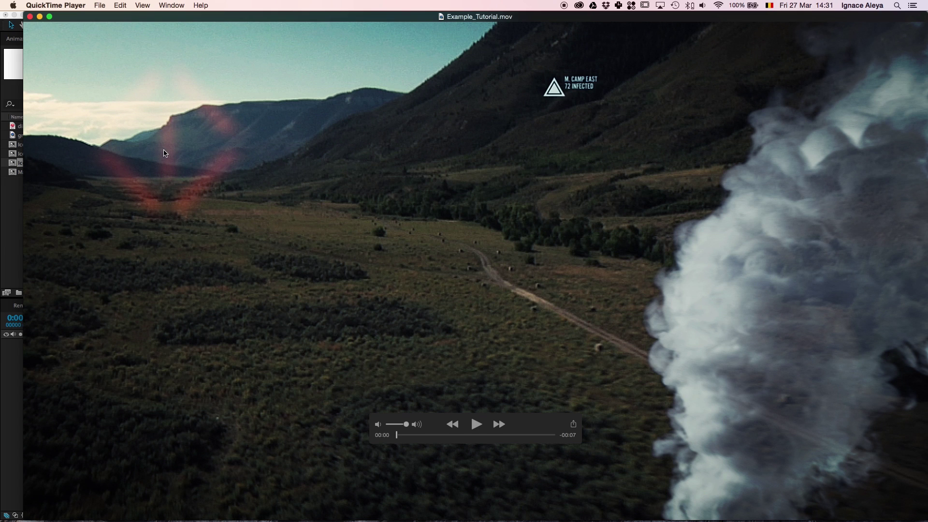
key(super+Tab)
click(459, 251)
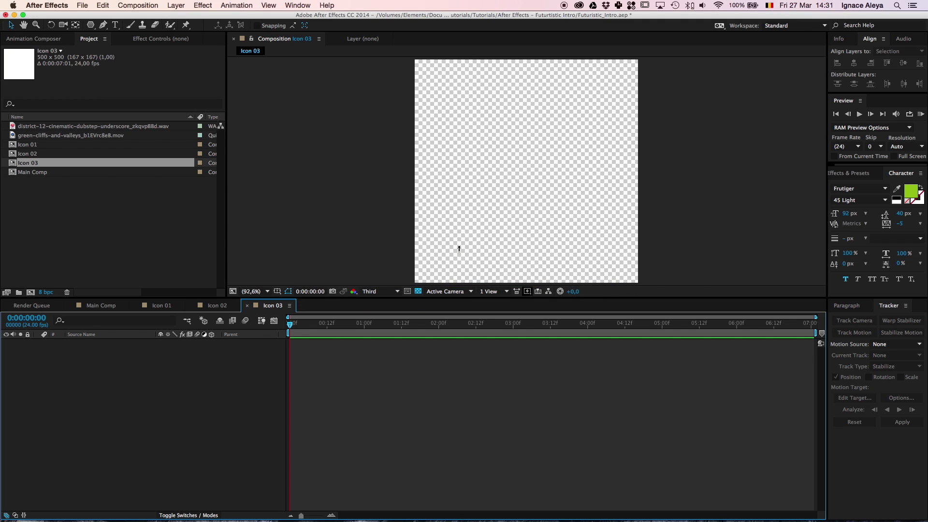
Draw a large four-sided diamond outline from the centre of Icon 03 with the Polygon tool
click(91, 26)
mouse_move(508, 150)
mouse_down()
mouse_move(503, 77)
mouse_move(546, 248)
mouse_move(539, 246)
mouse_move(538, 238)
mouse_move(553, 255)
mouse_up()
key(Up)
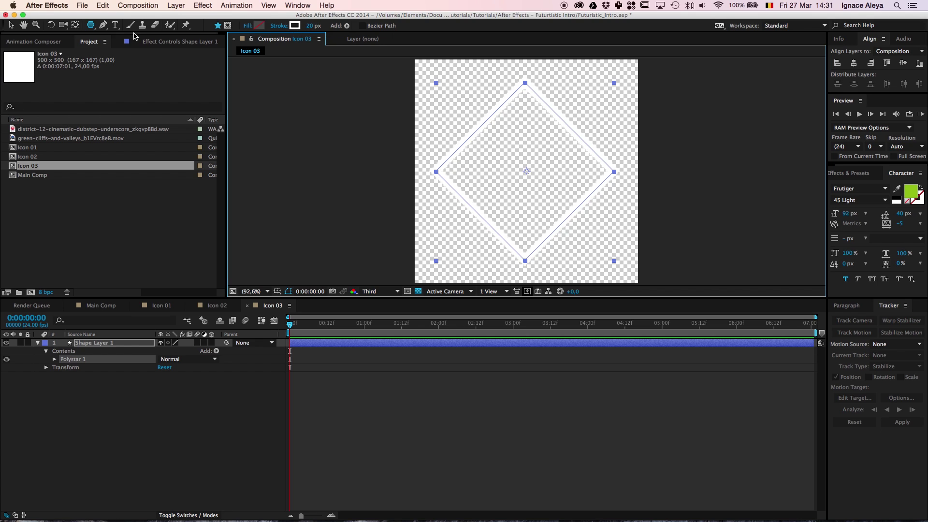
Draw a vertical line on a new shape layer with the Pen tool, through the diamond's centre from the composition's upper to lower edge
click(103, 26)
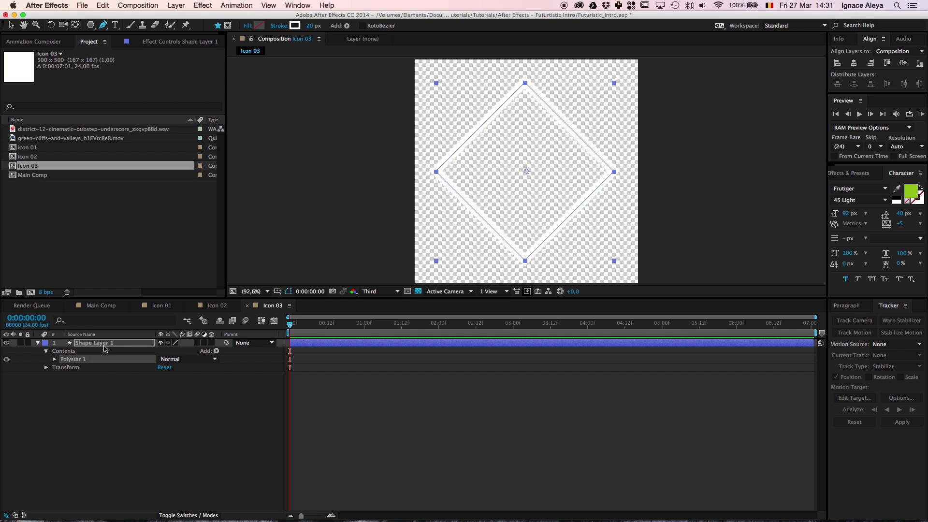
click(124, 401)
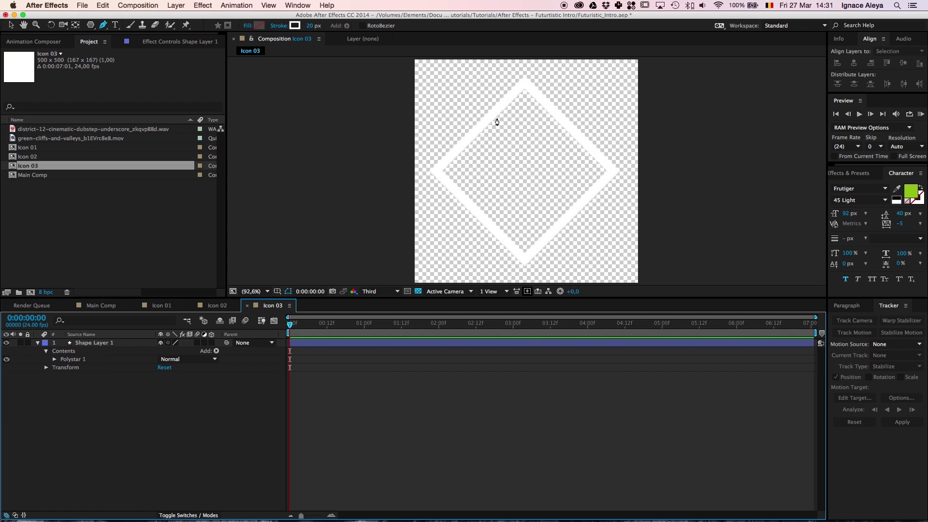
click(523, 59)
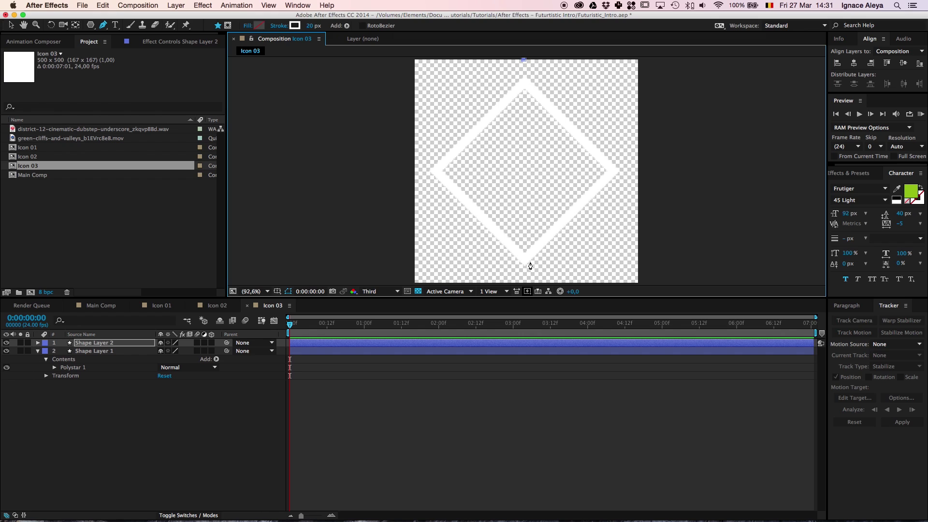
click(524, 282)
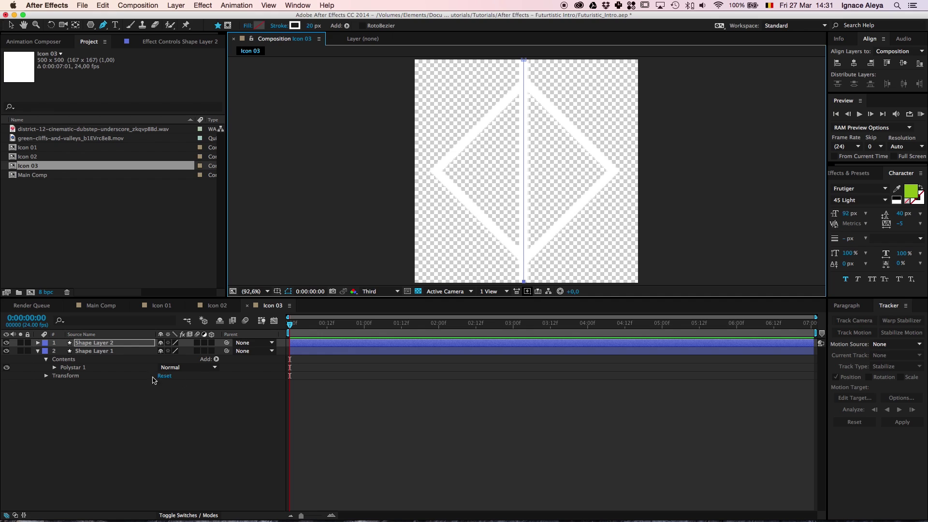
Set the vertical line's stroke width to 40 px
click(313, 25)
text(40)
key(Return)
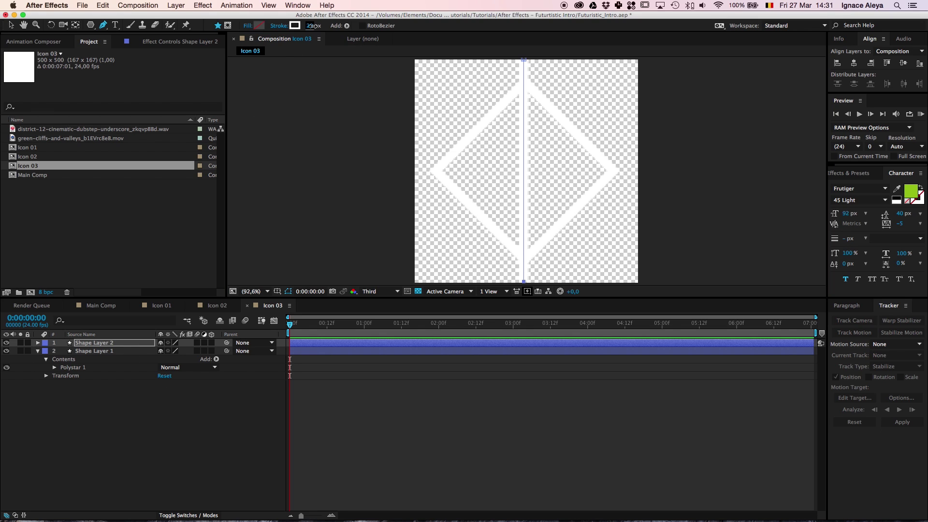
Draw a horizontal line with the Pen tool on the vertical line's layer, through the diamond's centre and across the full composition width
click(130, 428)
click(70, 345)
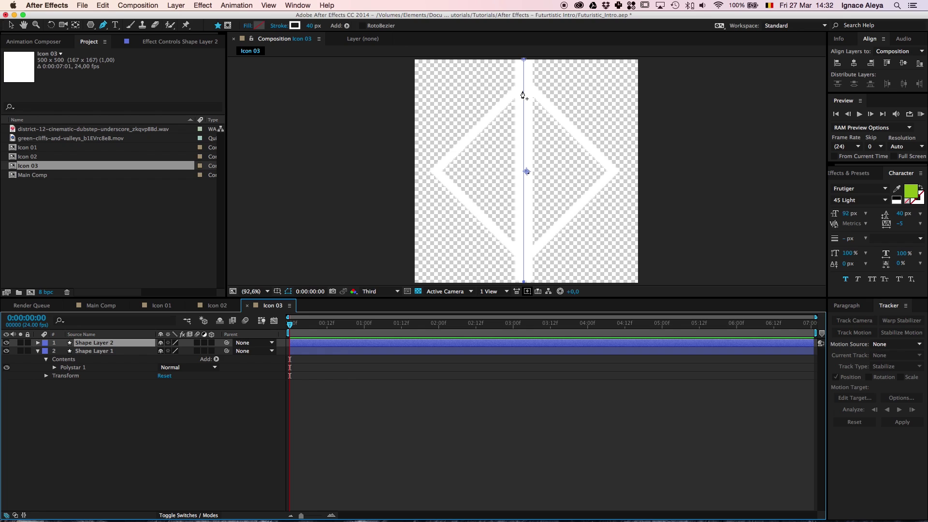
click(412, 172)
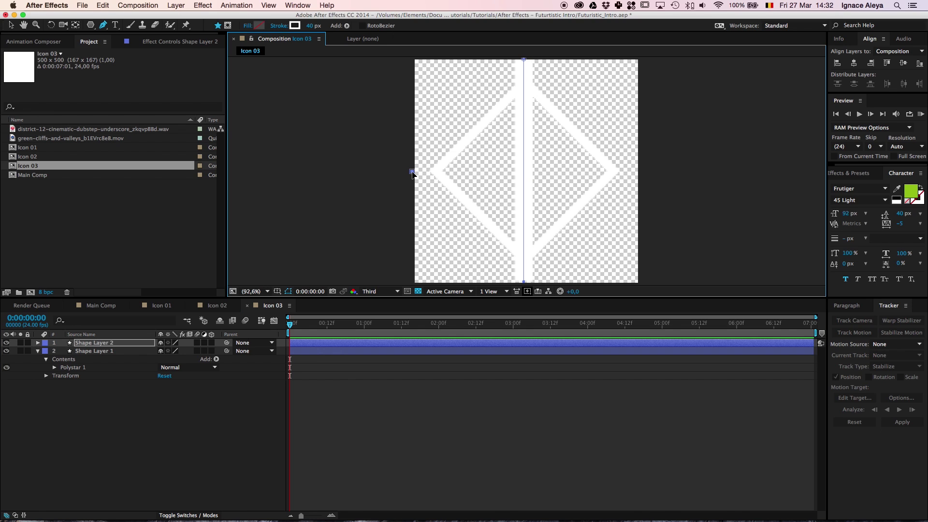
click(641, 171)
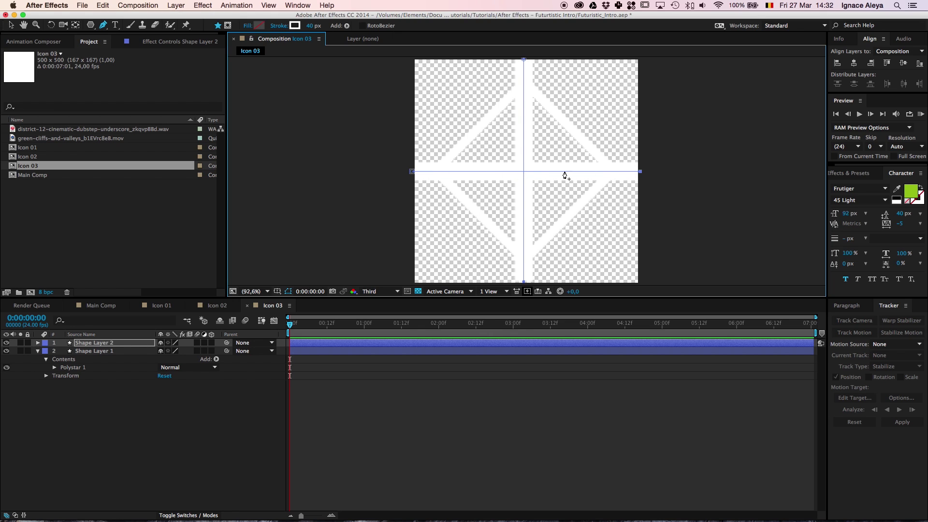
Expand the contents of Shape Layer 2 and check the two line shapes it holds
click(102, 345)
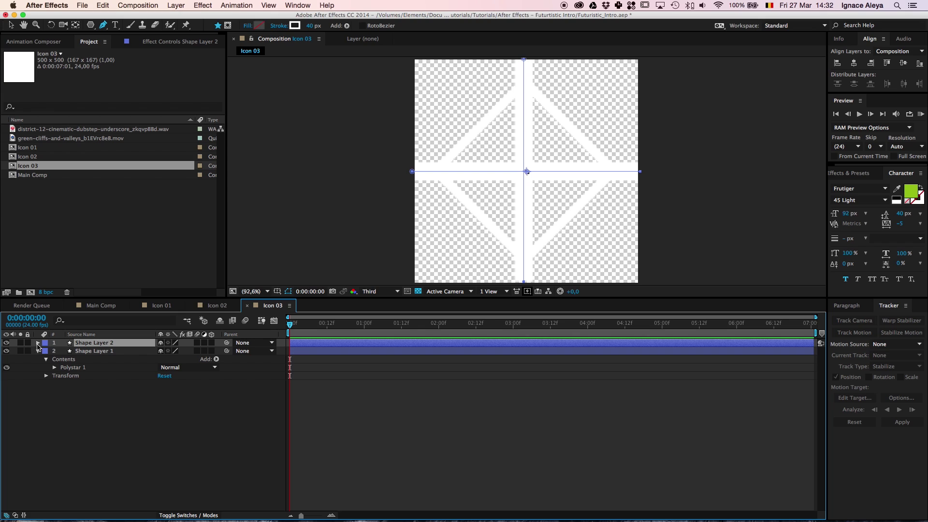
click(38, 343)
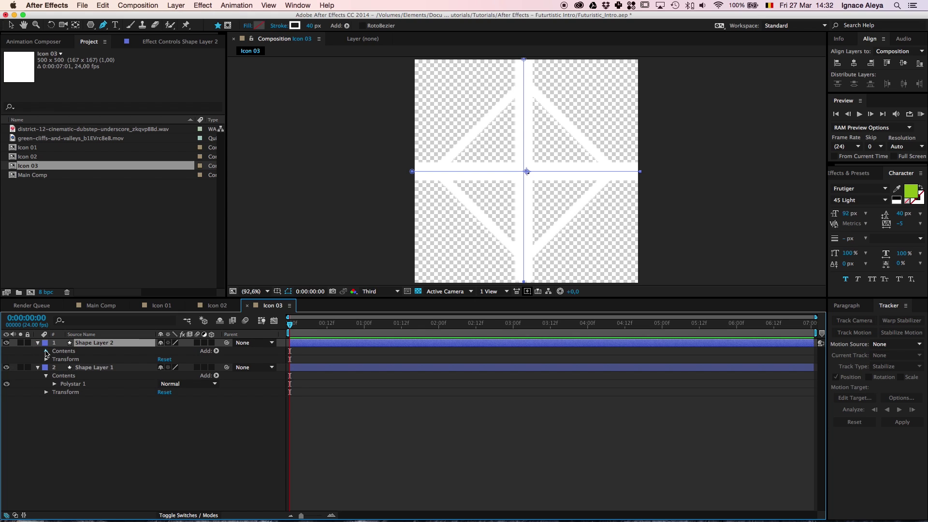
click(46, 351)
click(70, 360)
click(71, 367)
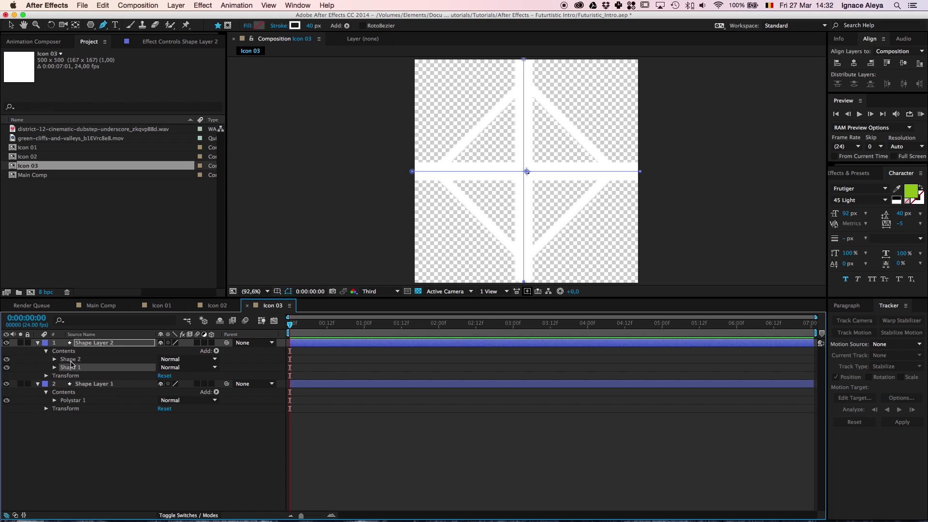
click(70, 360)
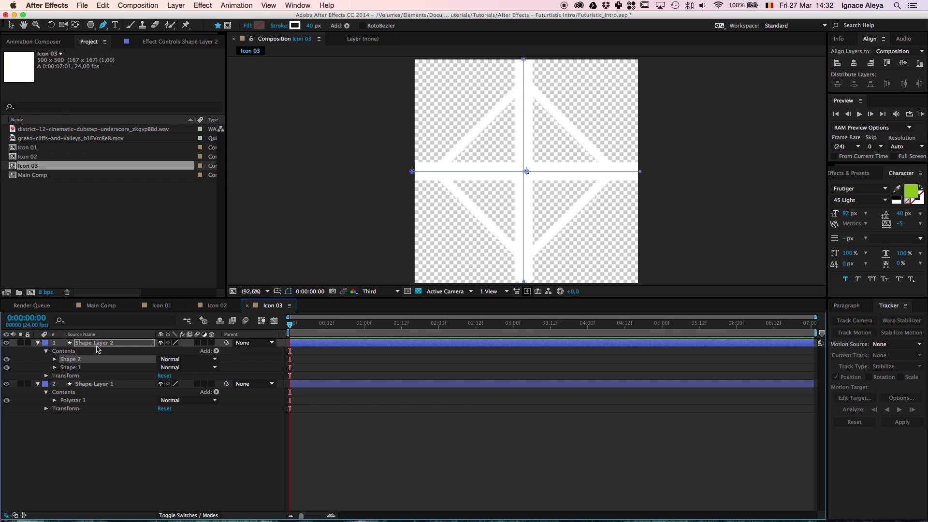
click(103, 343)
Set the track matte of the diamond's layer, Shape Layer 1, to Alpha Inverted Matte "Shape Layer 2" and deselect it
click(104, 384)
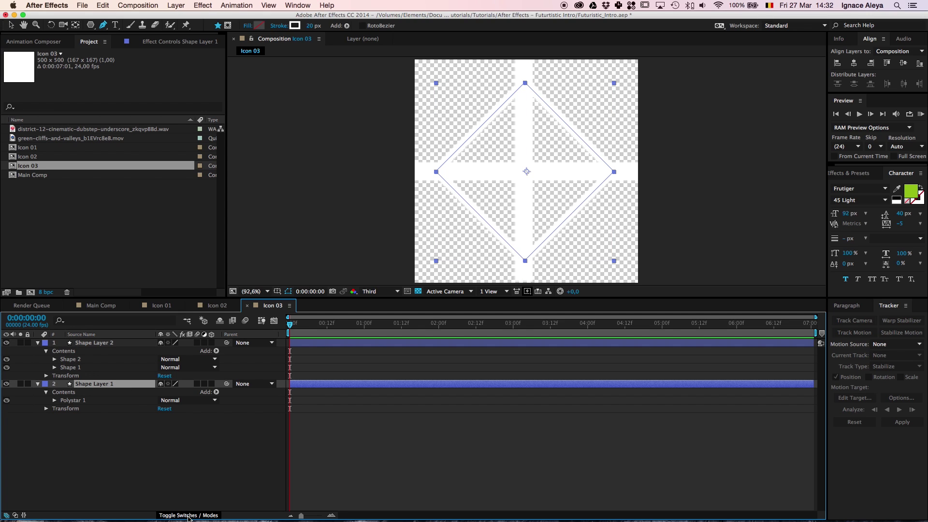
click(188, 515)
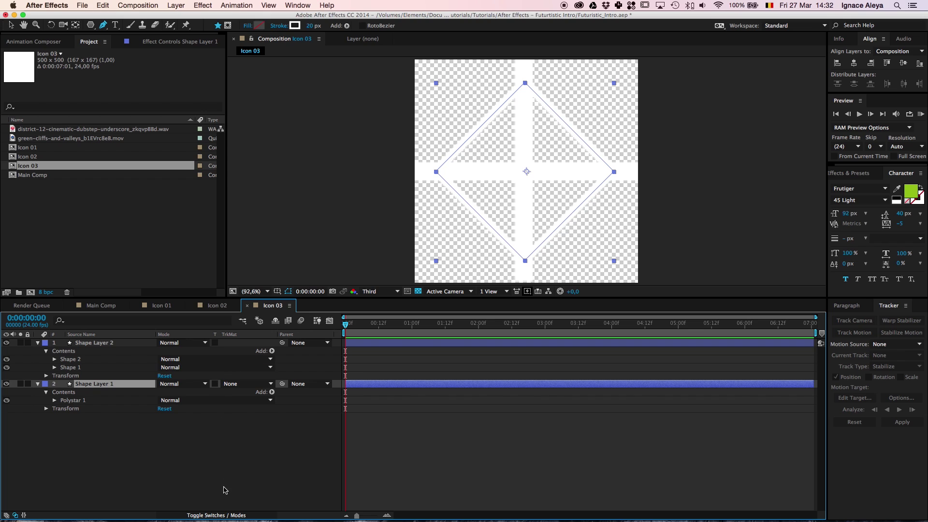
click(225, 515)
click(224, 515)
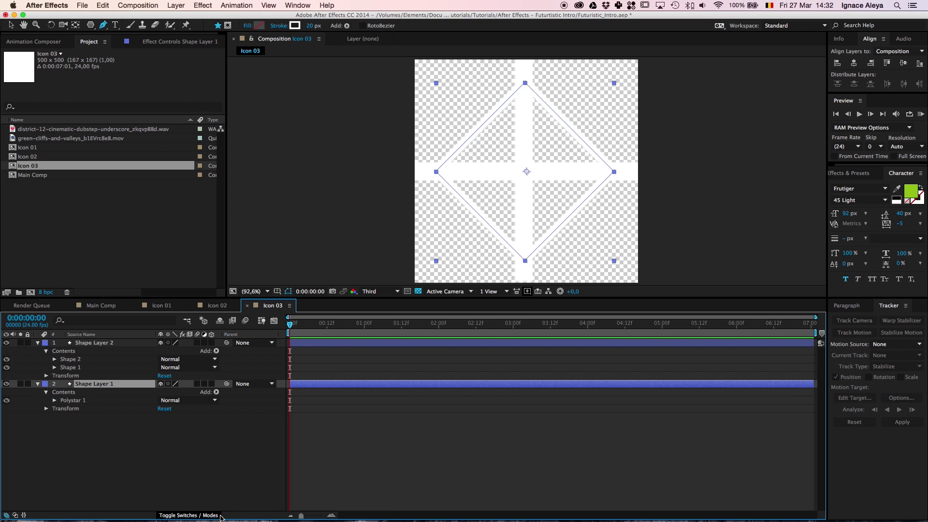
click(239, 385)
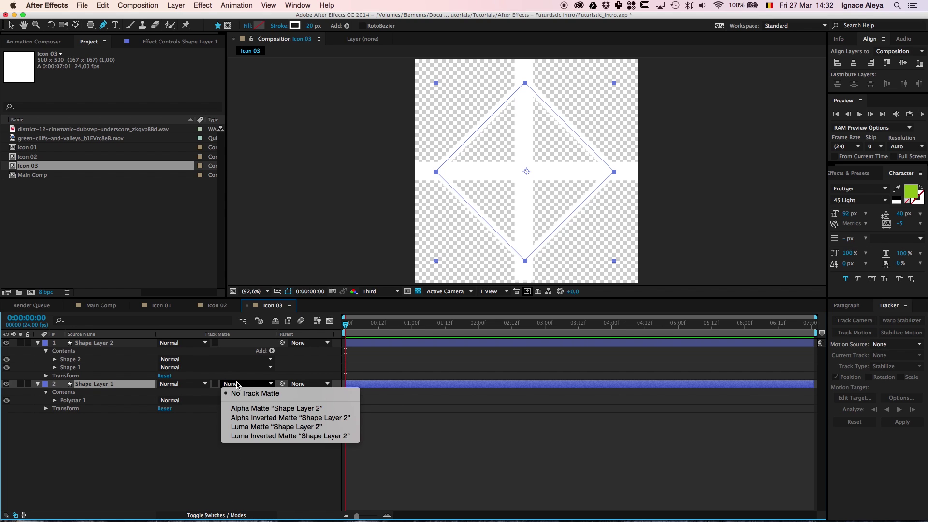
click(263, 419)
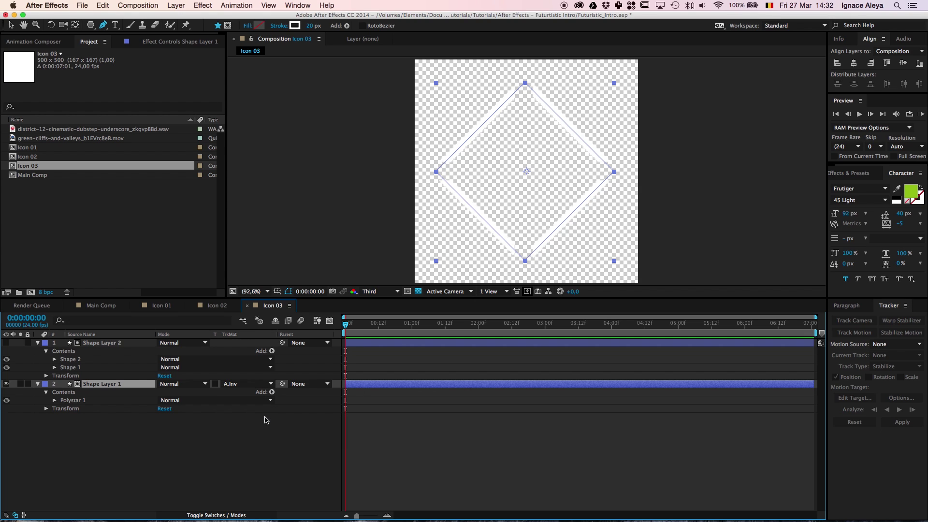
key(v)
click(247, 488)
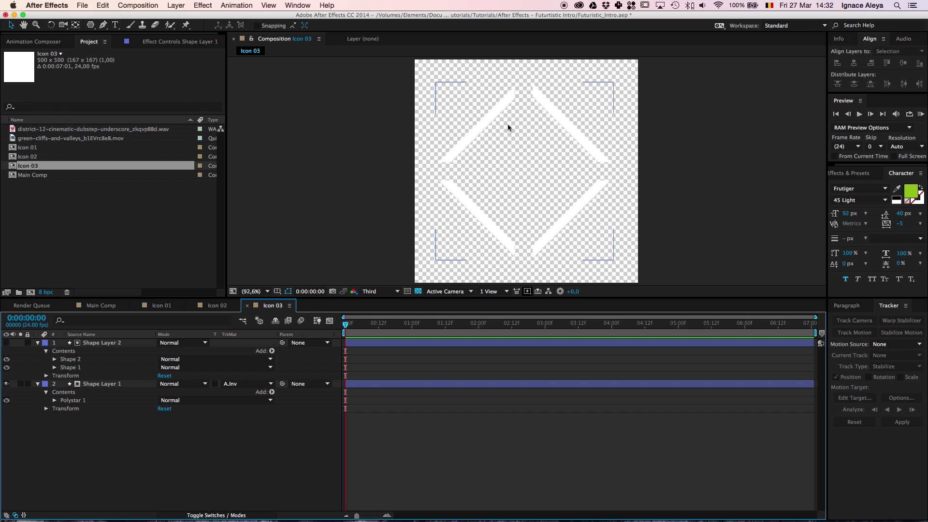
Set the diamond outline's stroke width to 34 px
click(97, 384)
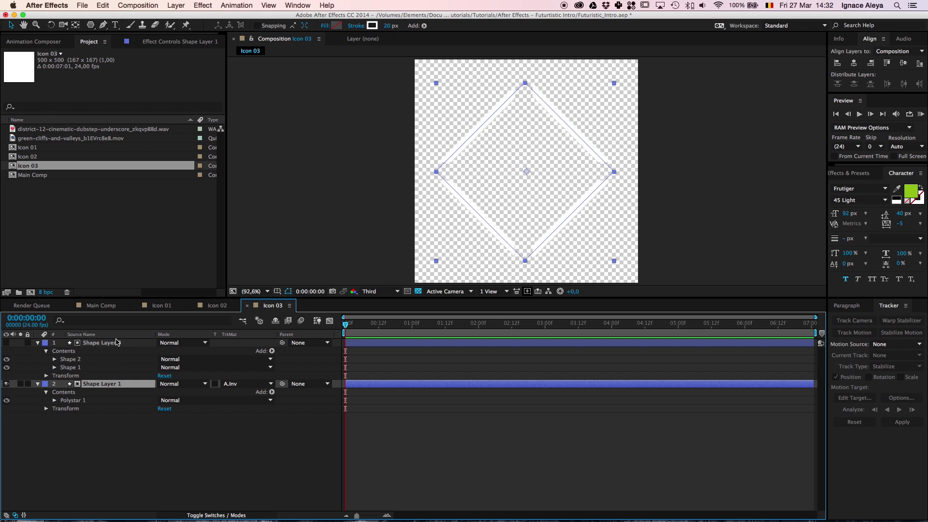
drag(388, 26, 395, 28)
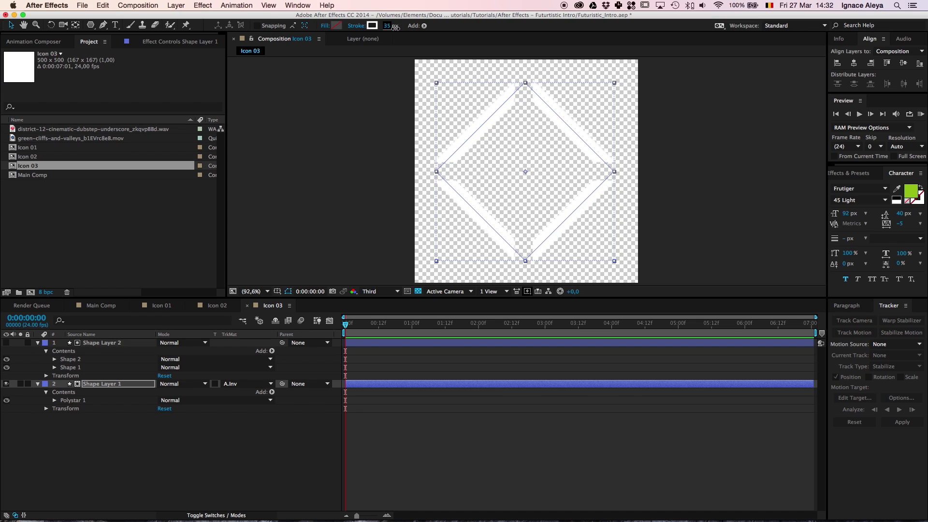
click(255, 429)
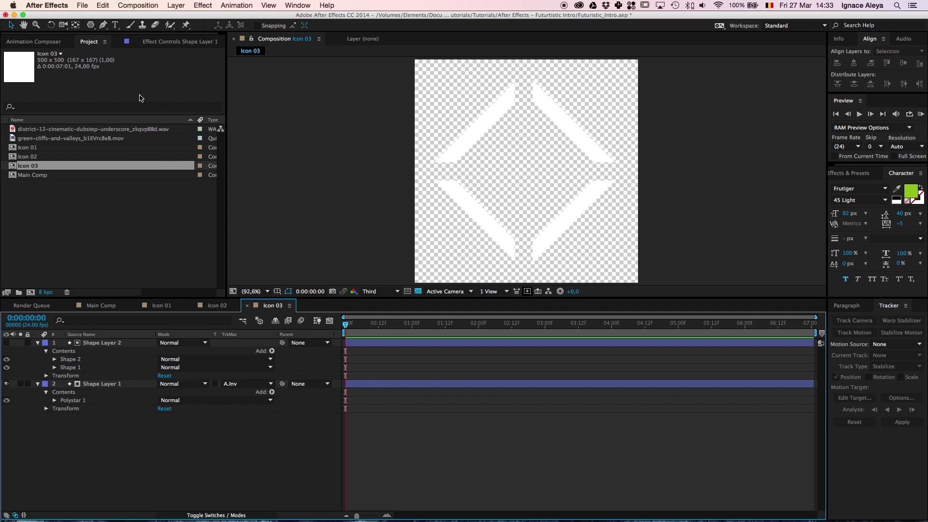
Draw a short vertical line with the Pen tool on a new shape layer, centred inside the diamond without reaching its corners
click(103, 25)
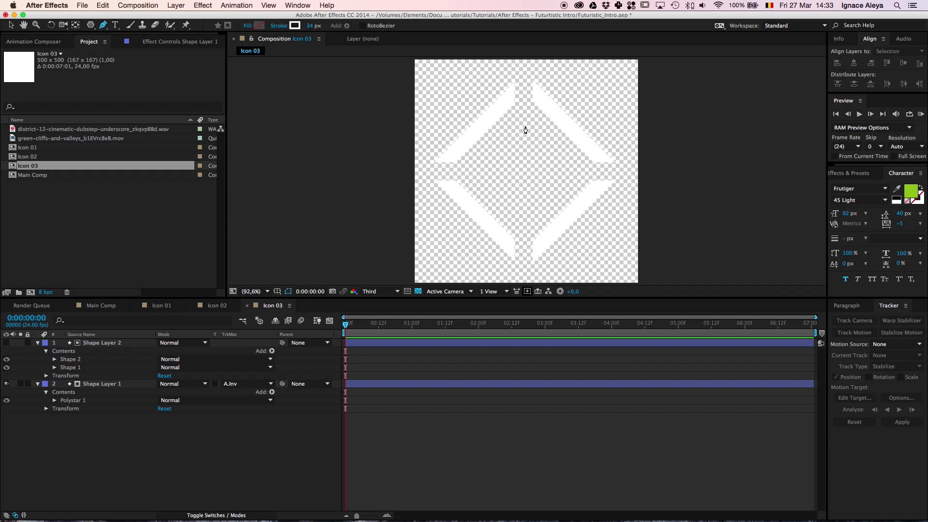
click(523, 122)
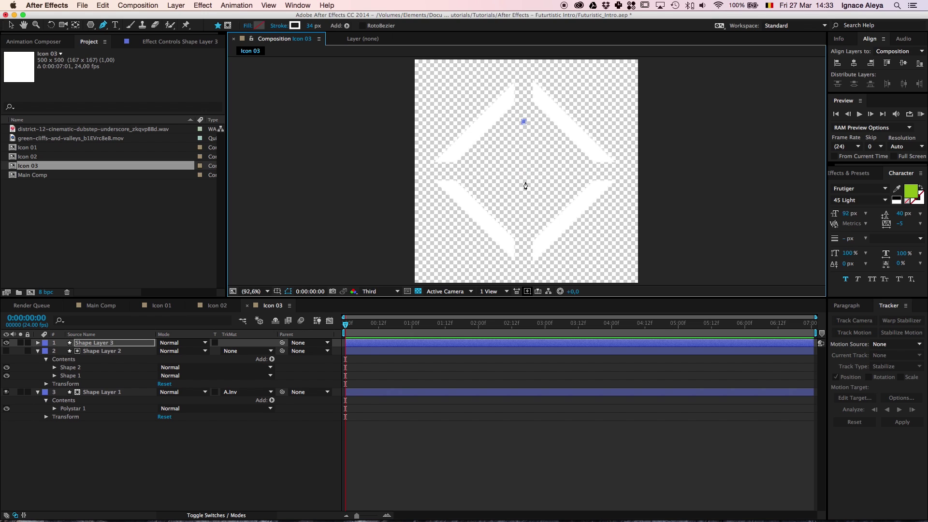
click(525, 218)
key(v)
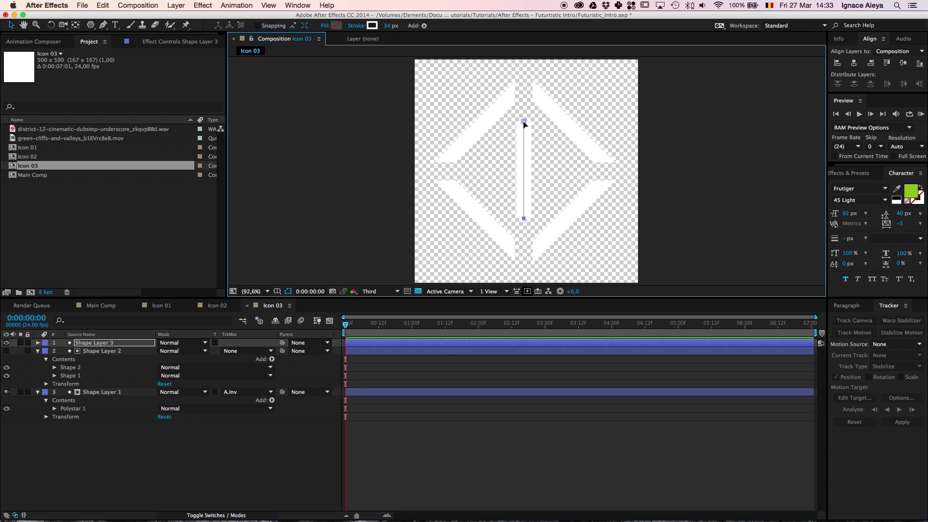
Check Example_Tutorial.mov in QuickTime Player and, back in After Effects, set the short central line's stroke colour to dark red
key(super+Tab)
click(402, 262)
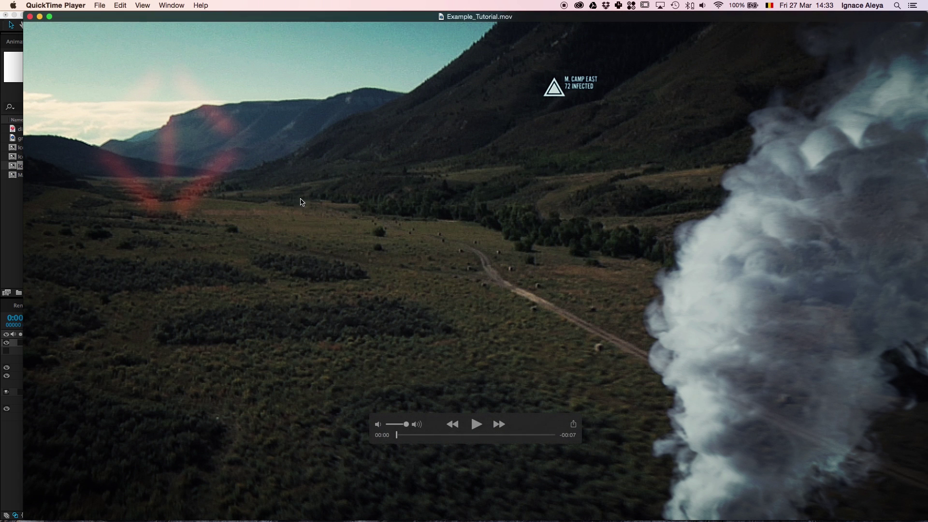
key(super+Tab)
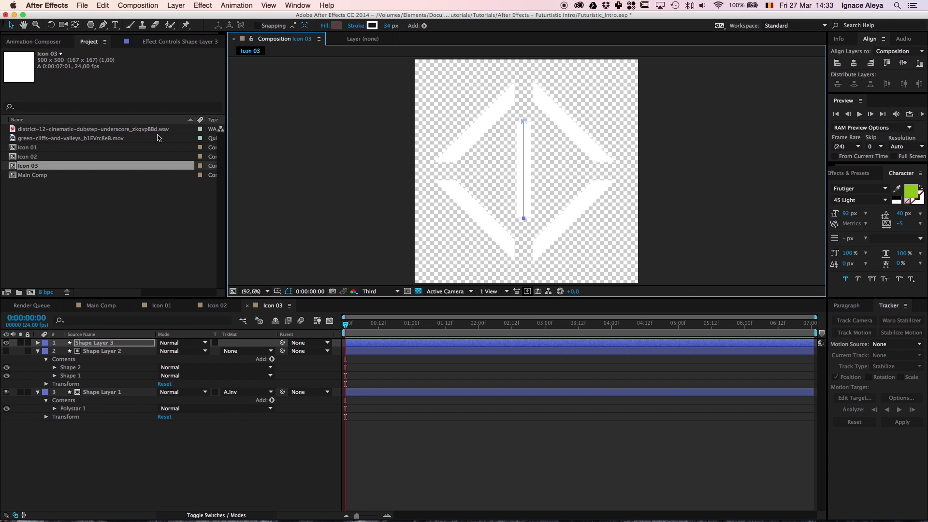
click(371, 25)
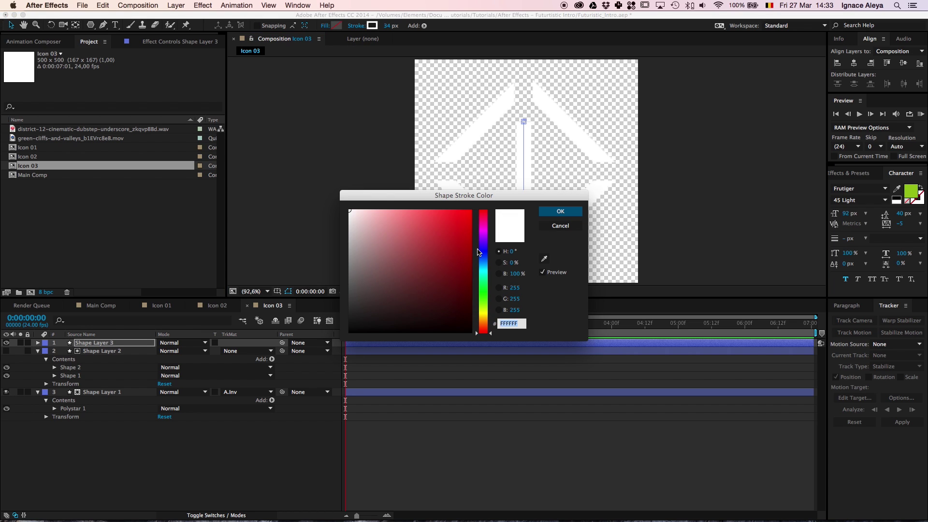
click(462, 247)
click(560, 211)
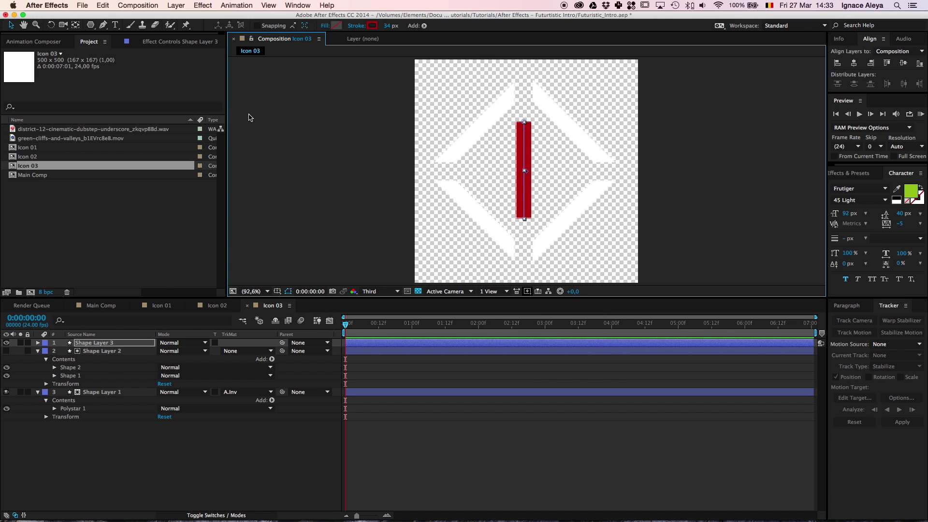
Set the diamond outline's stroke colour to AF0E0E by sampling the red central line, and deselect the layer
click(99, 392)
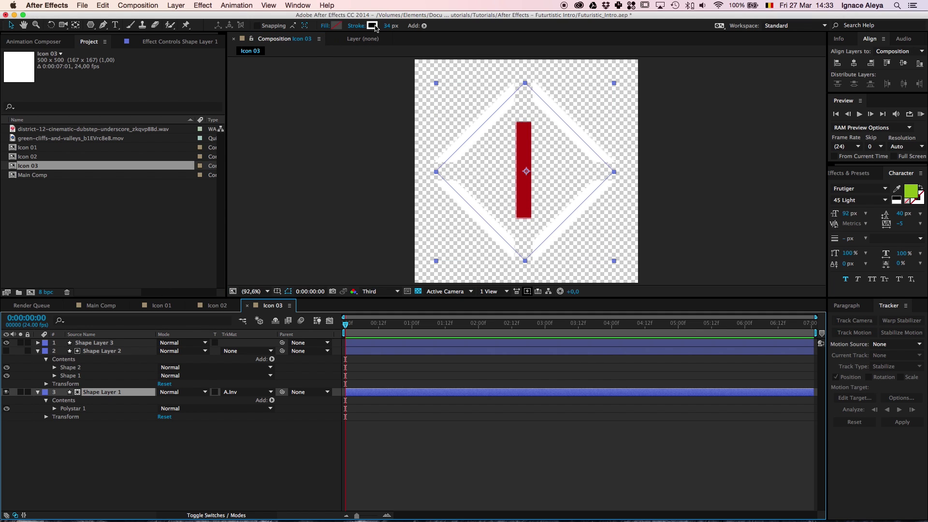
click(372, 25)
click(544, 259)
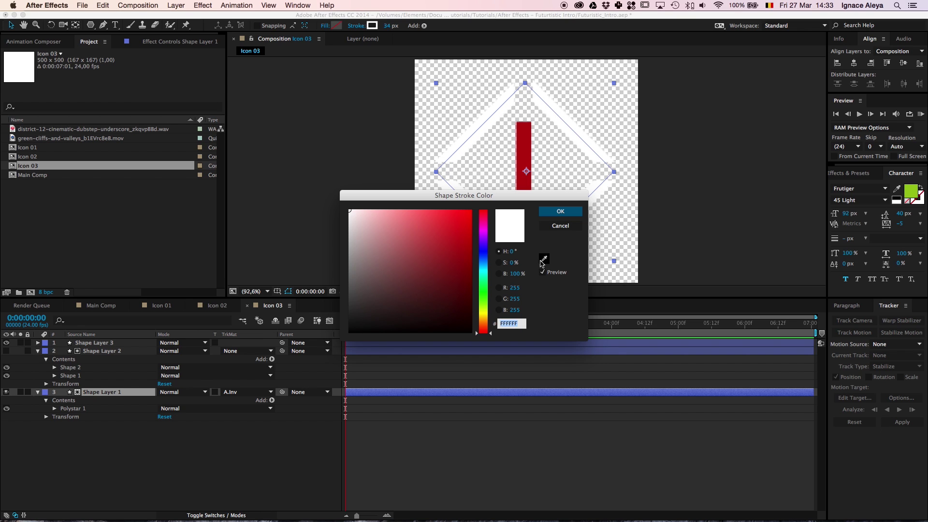
click(524, 154)
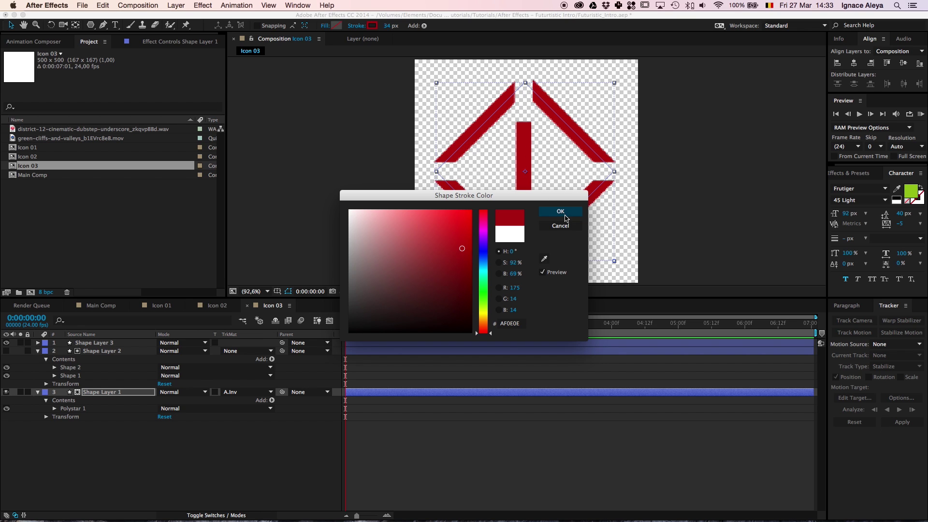
click(568, 216)
click(201, 437)
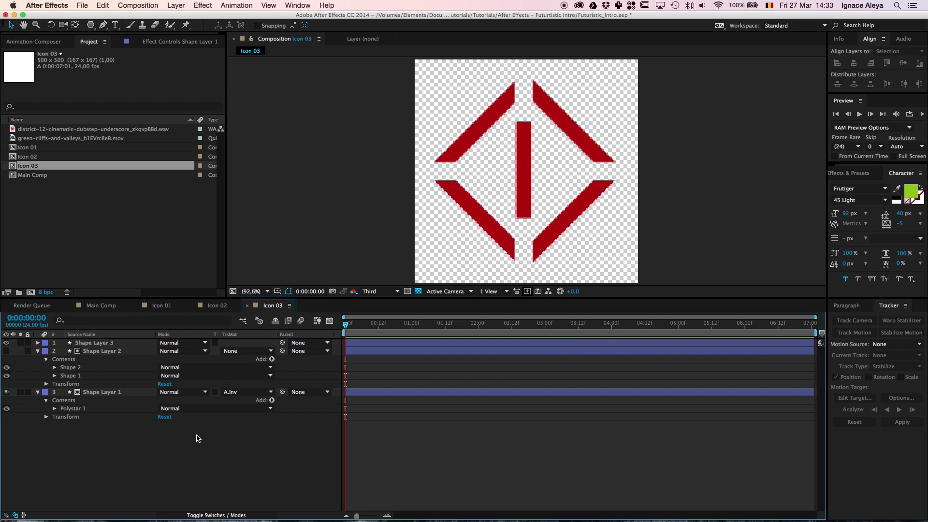
Switch to QuickTime Player, examine the crosshair and arrow icons about one second into Example_Tutorial.mov, and return to After Effects
key(super+Tab)
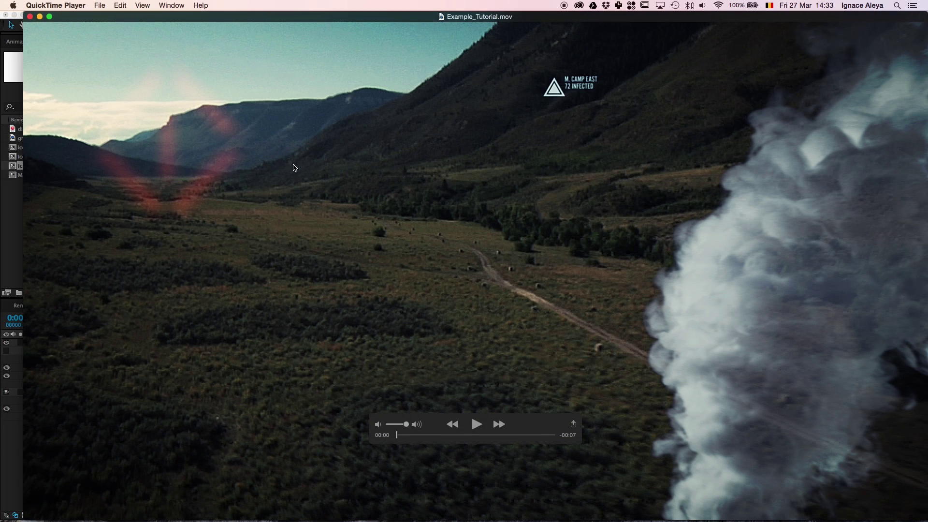
click(416, 435)
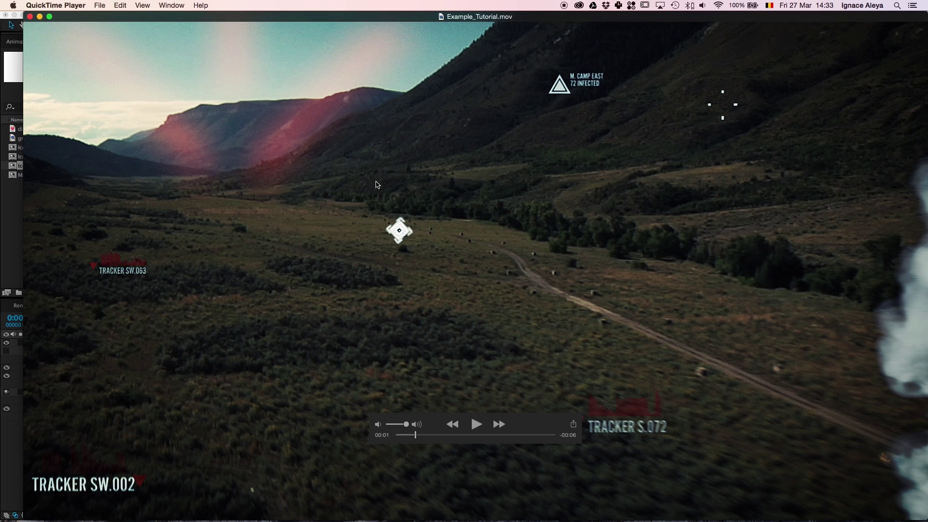
key(space)
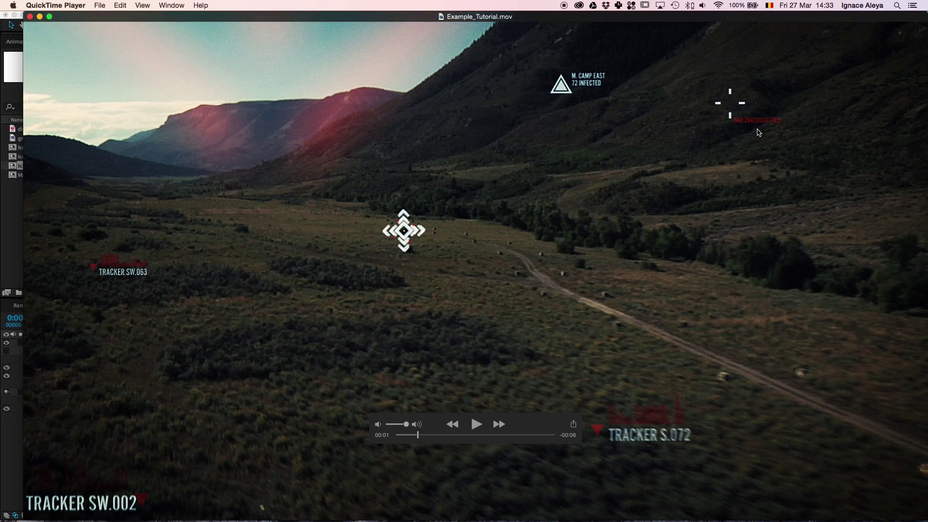
mouse_move(417, 435)
mouse_down()
mouse_move(435, 437)
mouse_move(425, 441)
mouse_up()
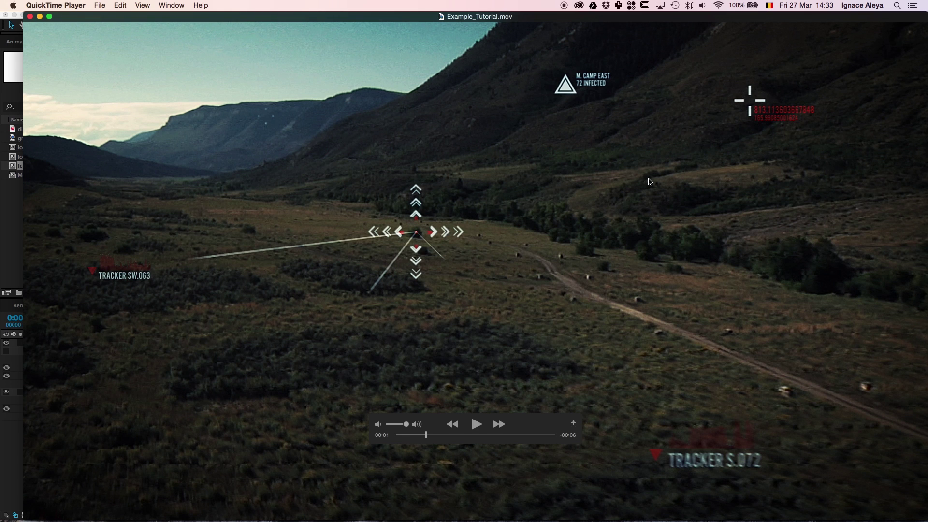
key(super+Tab)
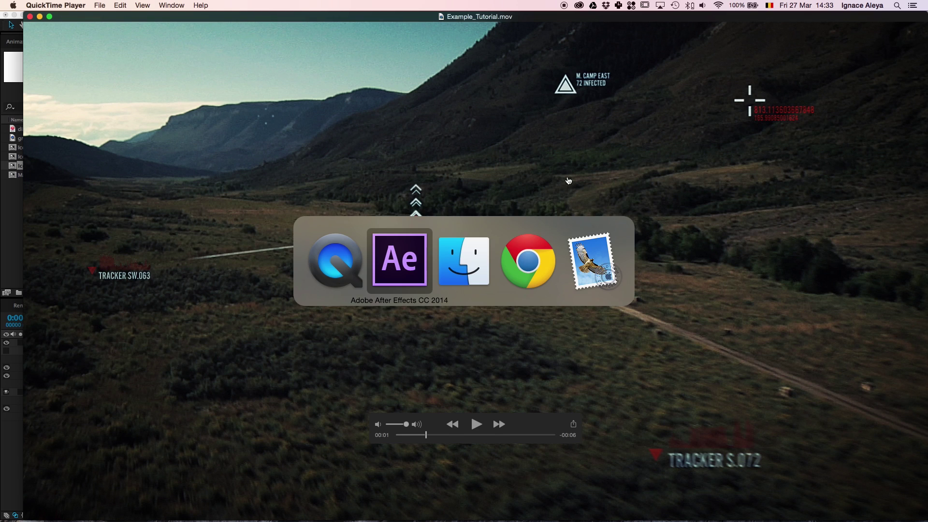
click(400, 255)
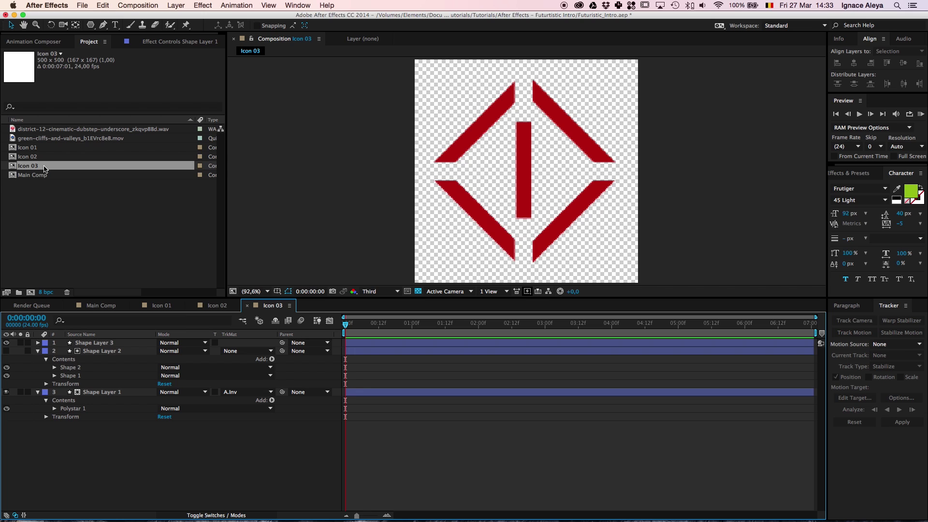
Duplicate the Icon 03 composition in the project
click(44, 168)
key(super+d)
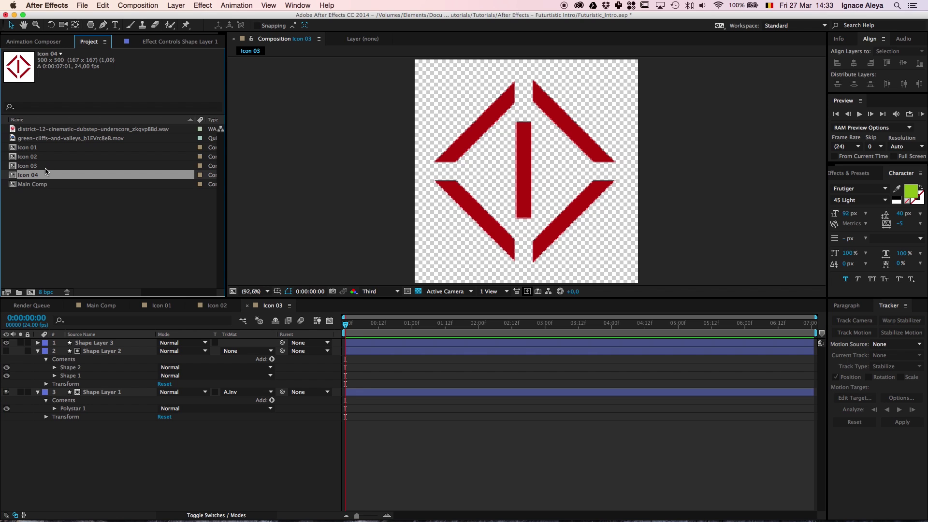
click(103, 5)
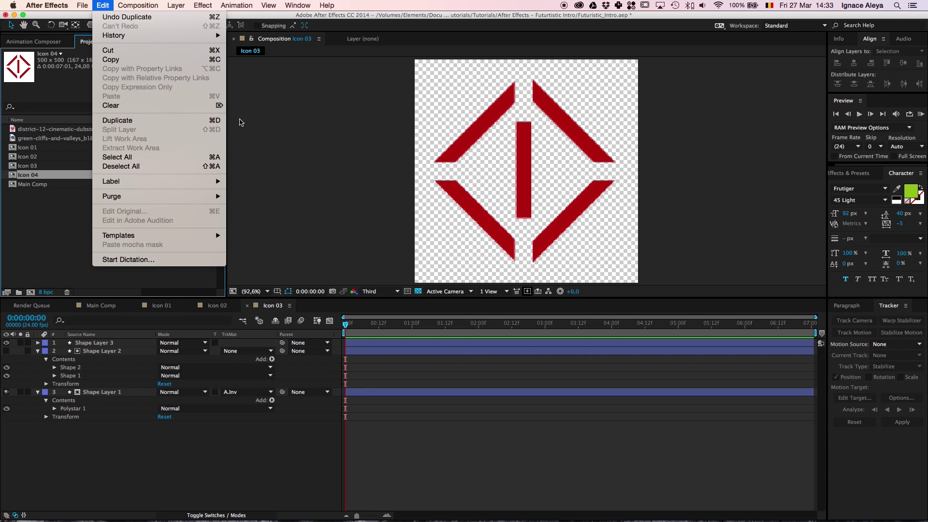
Open the Icon 04 composition and delete all of its shape layers
click(54, 179)
double_click(53, 176)
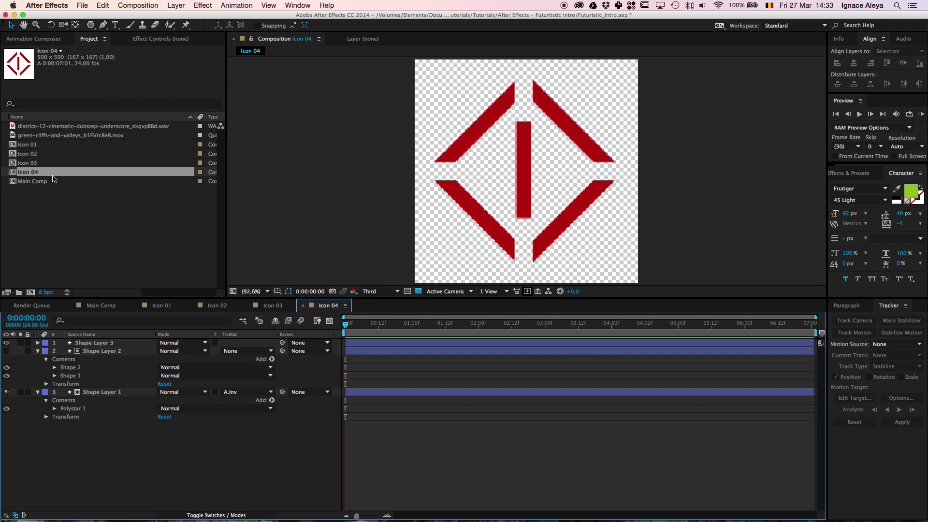
click(106, 343)
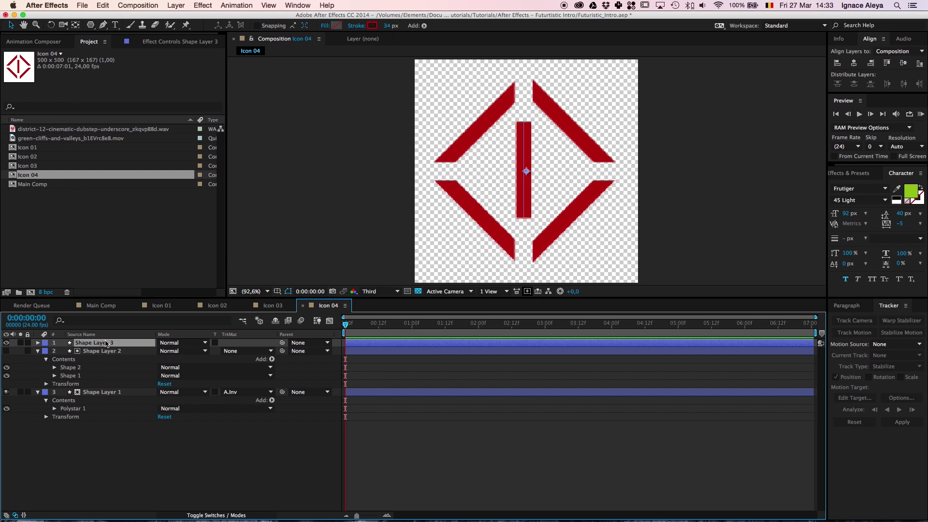
shift+click(114, 393)
key(Delete)
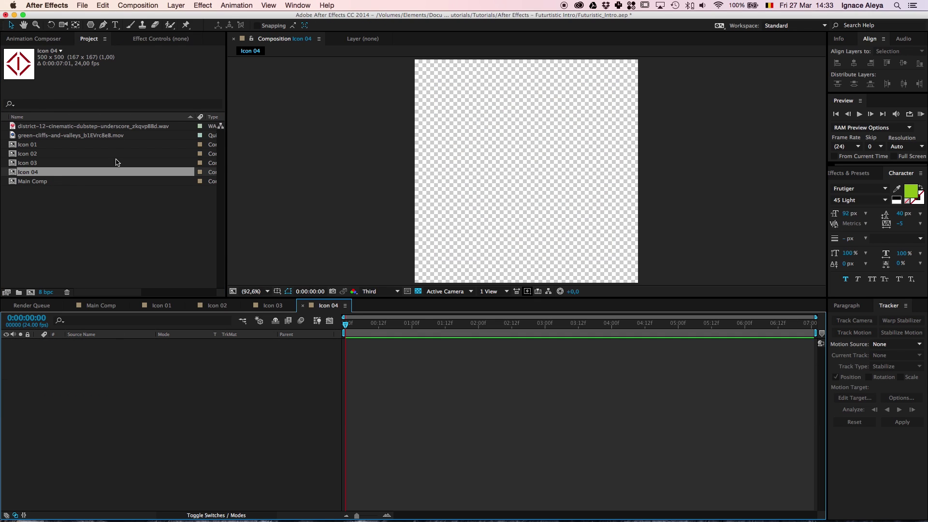
Draw a vertical line through the middle of Icon 04 with the Pen tool and set its stroke colour to white
click(104, 25)
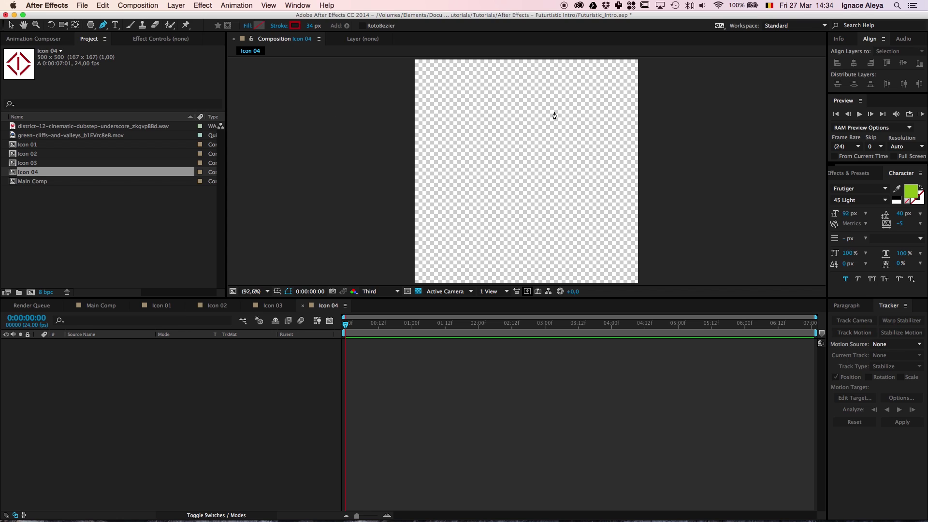
click(522, 75)
click(522, 273)
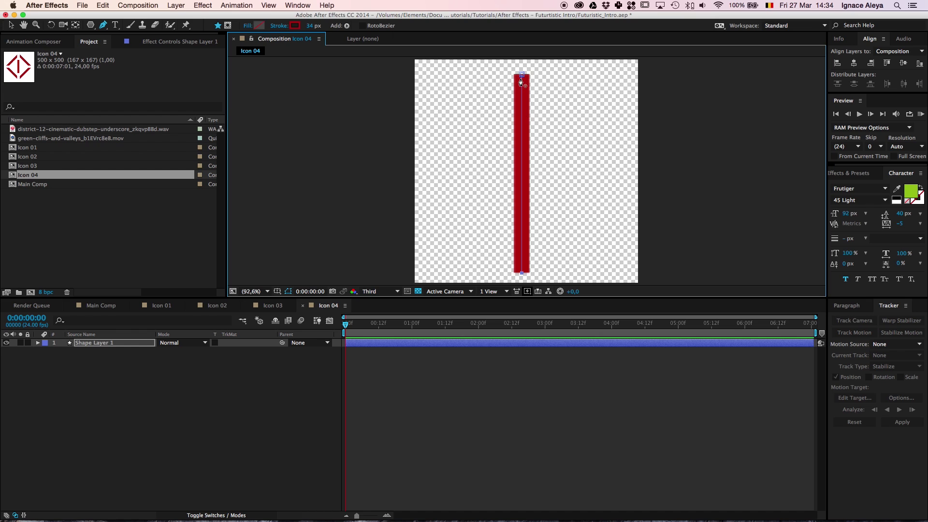
click(294, 25)
drag(382, 223, 327, 193)
click(568, 213)
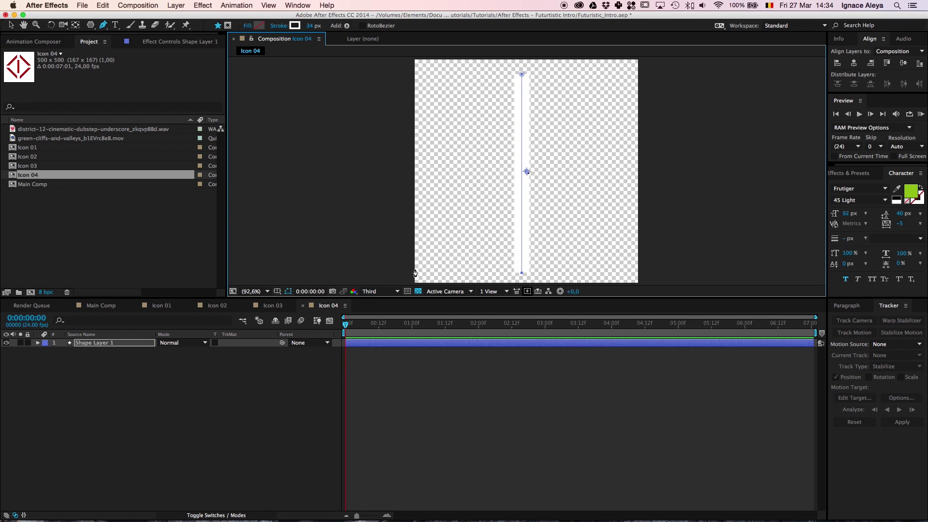
click(141, 394)
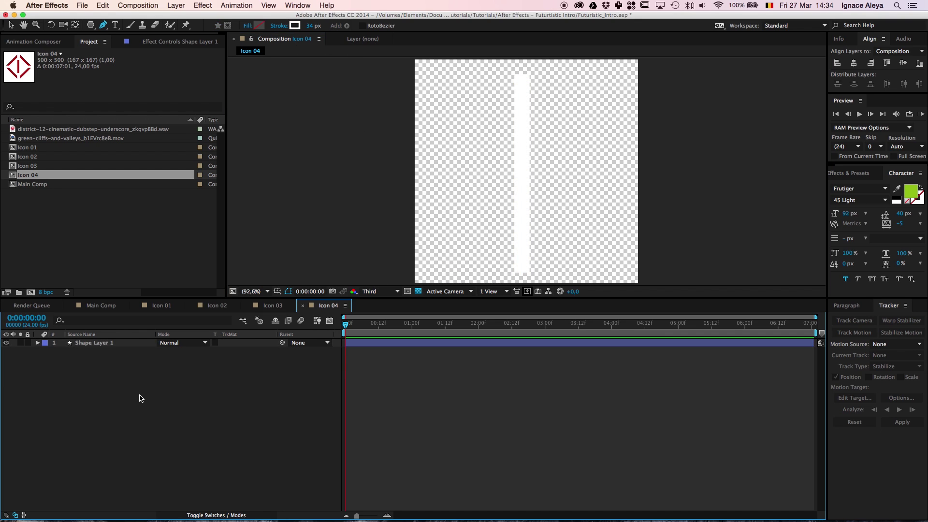
Try to add a horizontal line across the vertical one on Shape Layer 1, and undo it
click(108, 347)
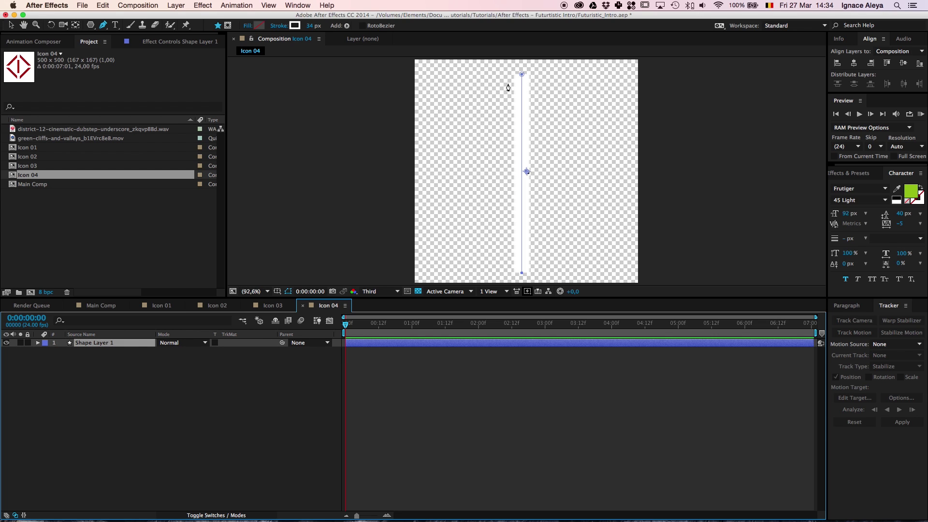
click(429, 170)
click(628, 170)
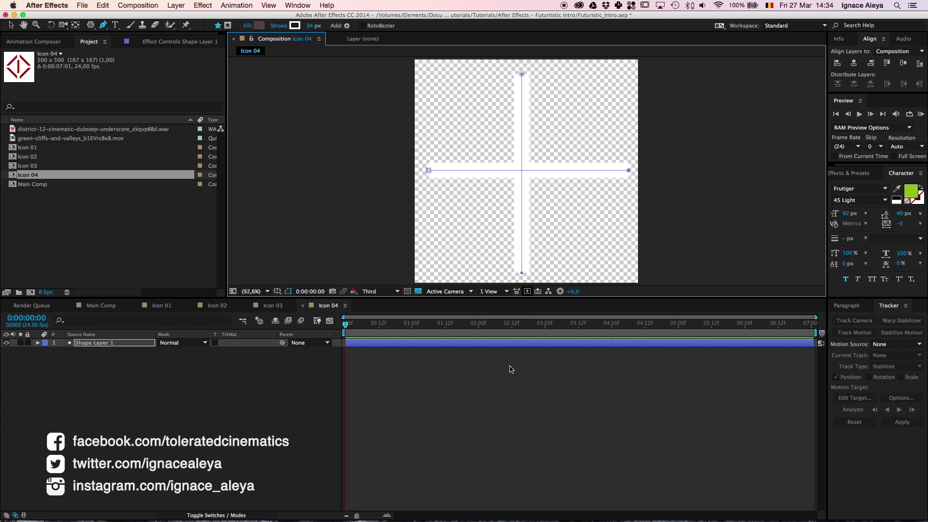
key(v)
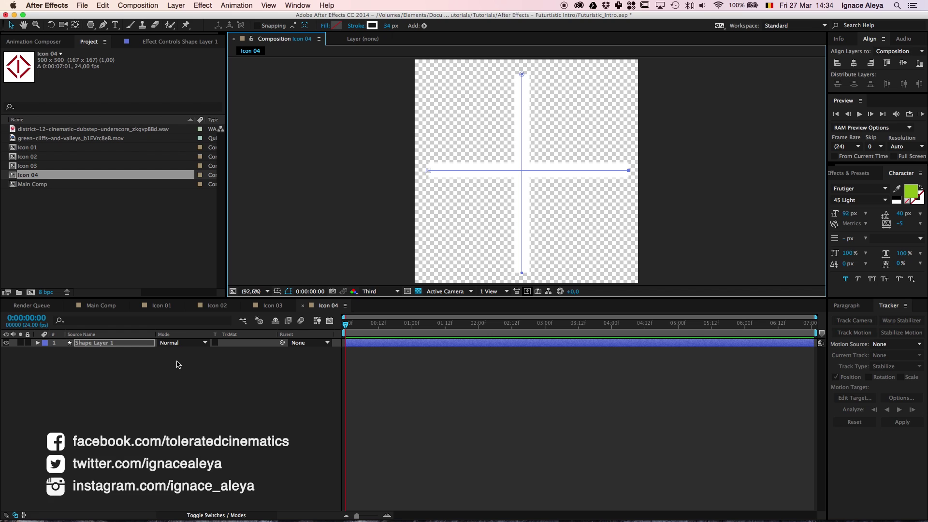
key(super+z)
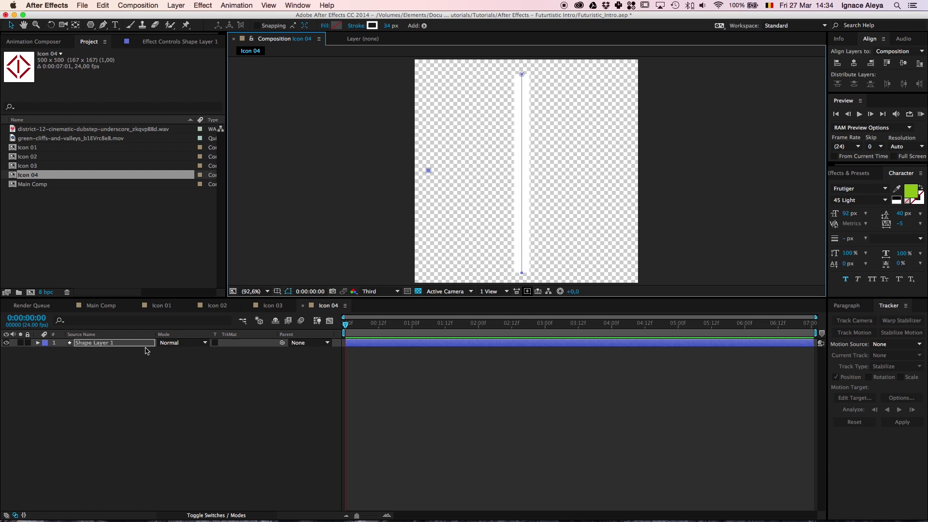
key(super+z)
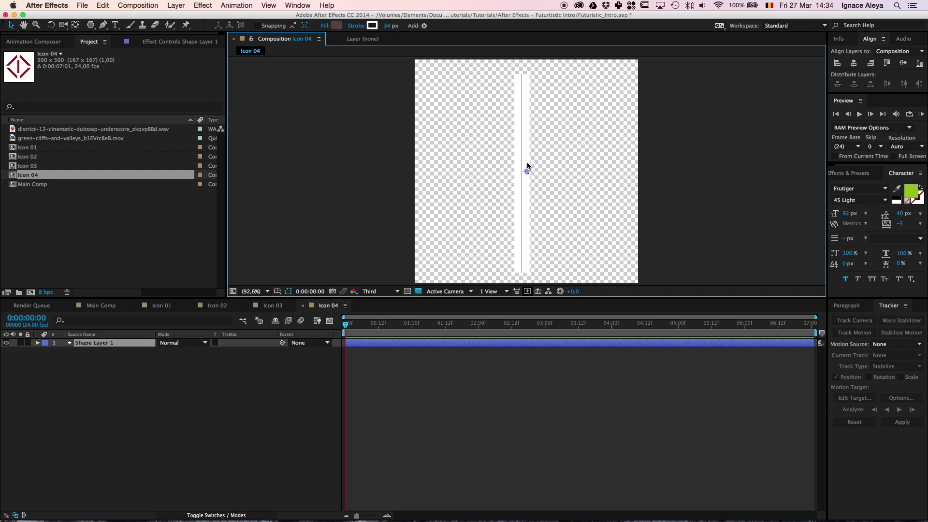
Try to centre the vertical line horizontally in the composition, and delete its shape layer
click(854, 64)
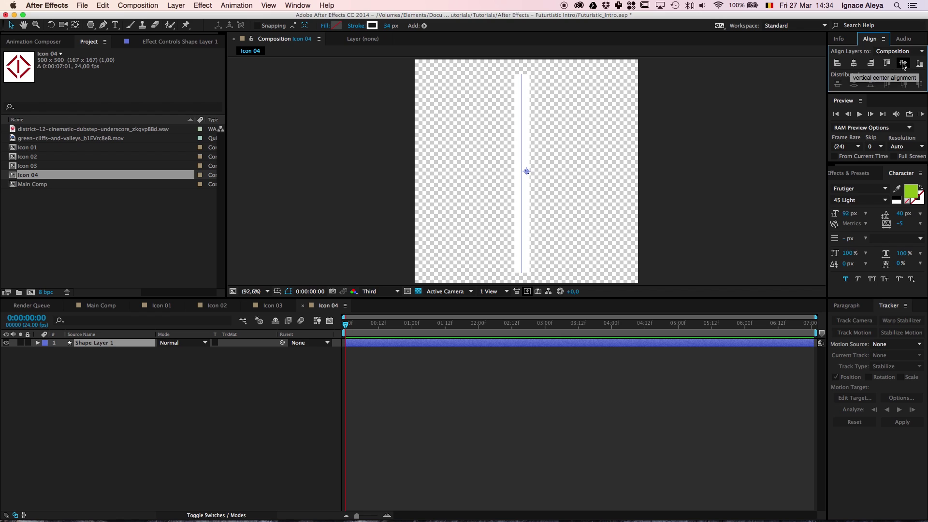
click(110, 345)
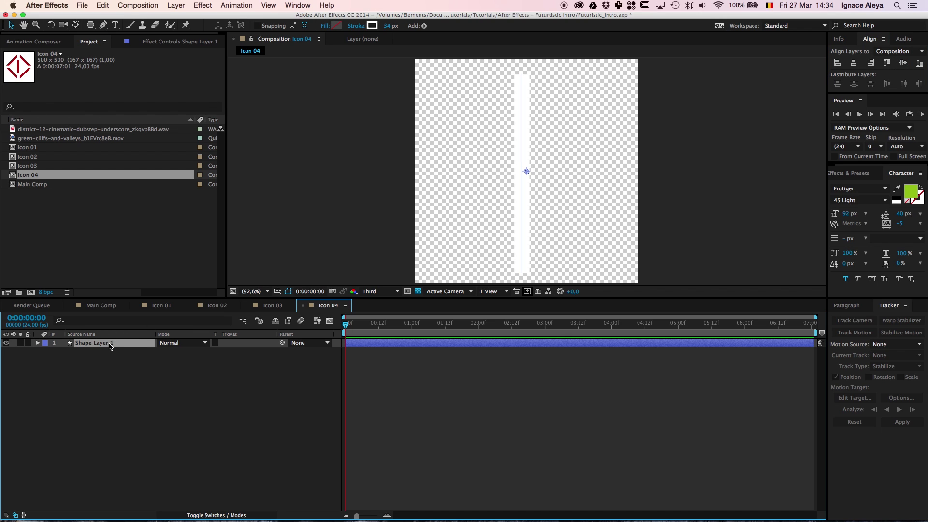
key(Delete)
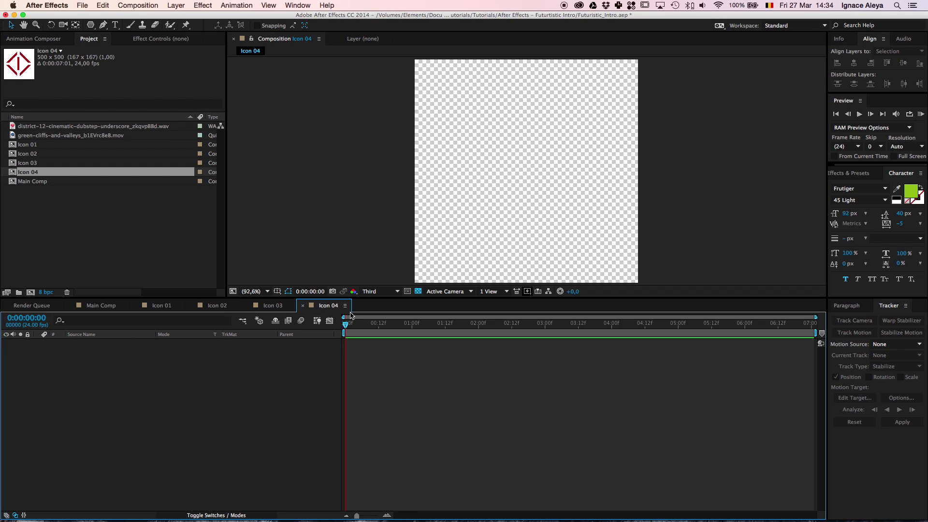
Show the title/action safe guides, and draw a vertical line between their upper and lower centre marks, nudged slightly right
click(279, 292)
click(286, 300)
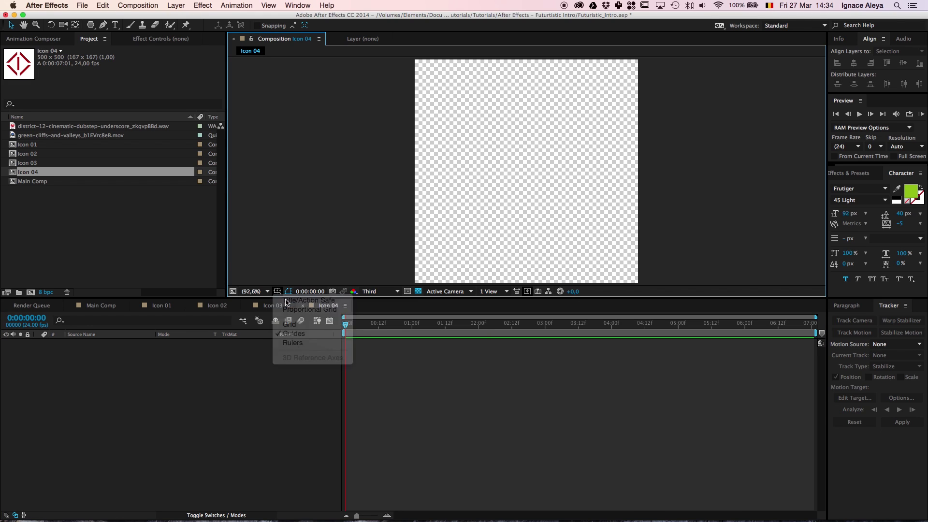
click(103, 25)
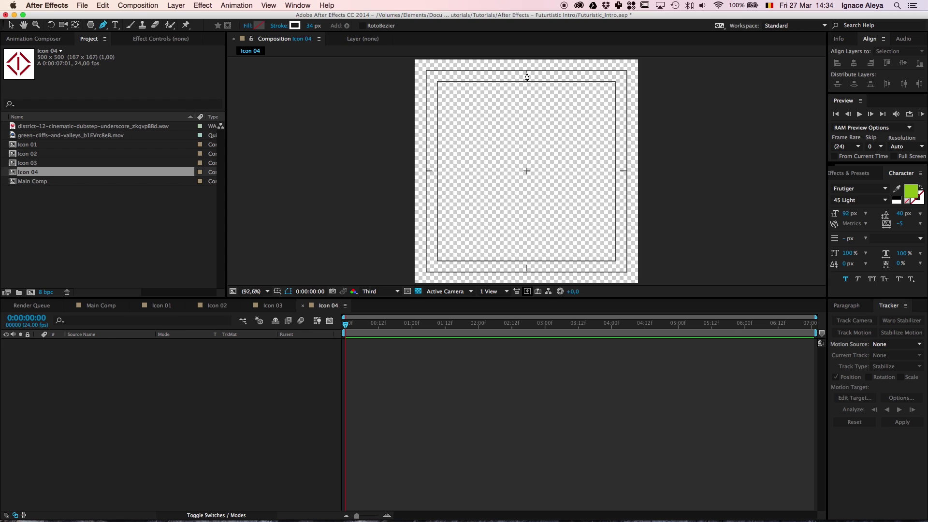
click(527, 71)
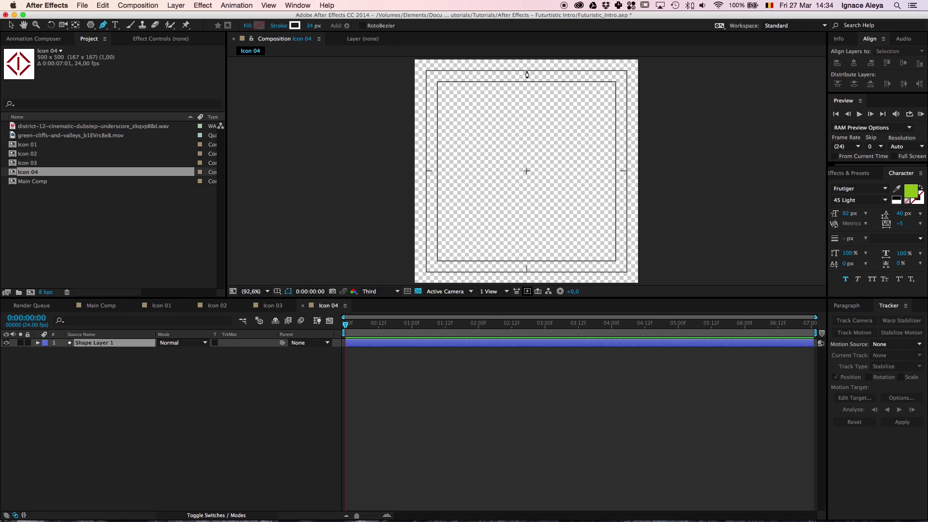
click(526, 272)
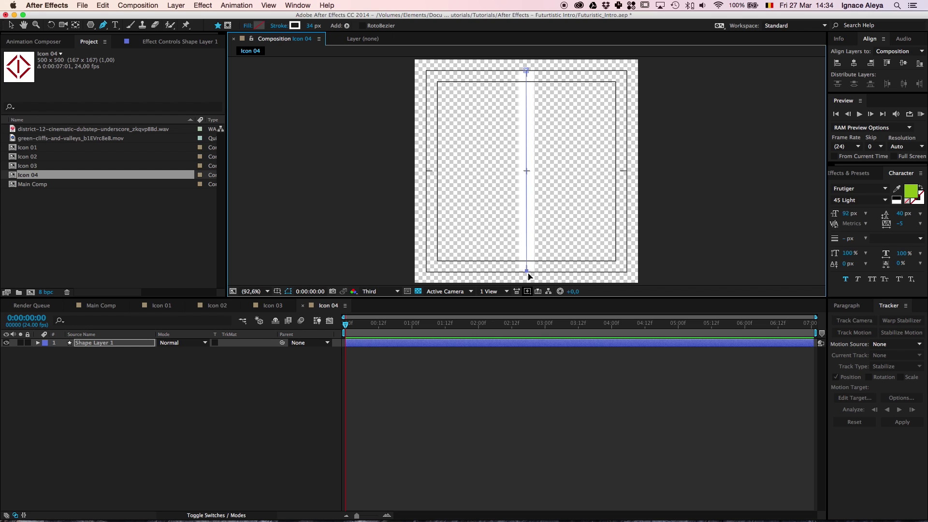
key(v)
click(247, 433)
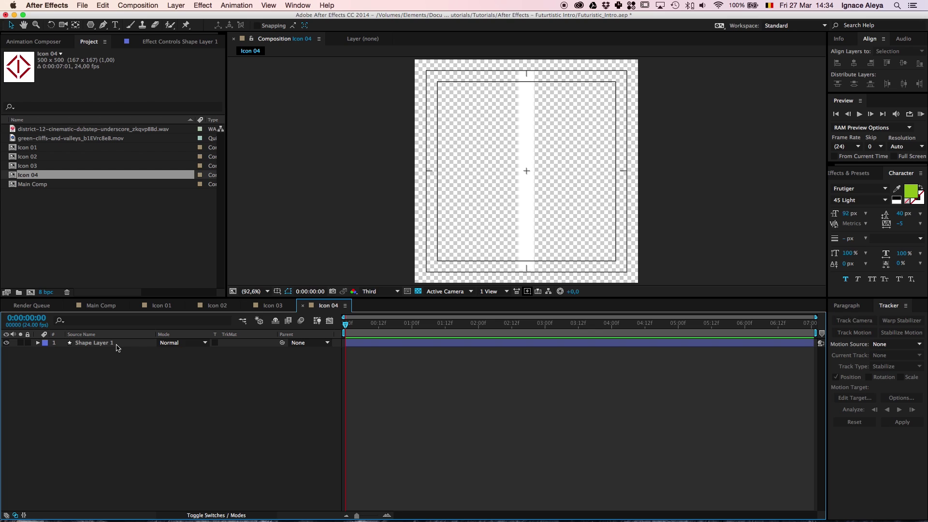
click(120, 345)
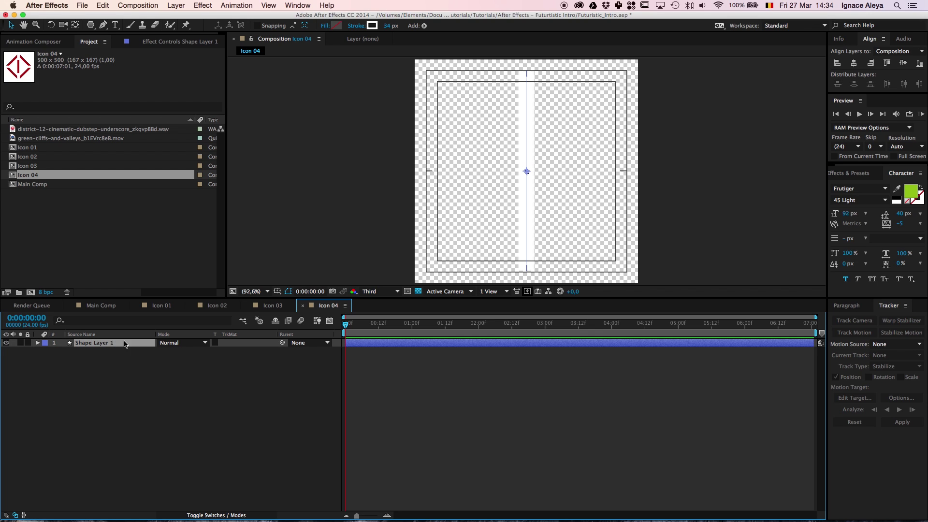
key(Right)
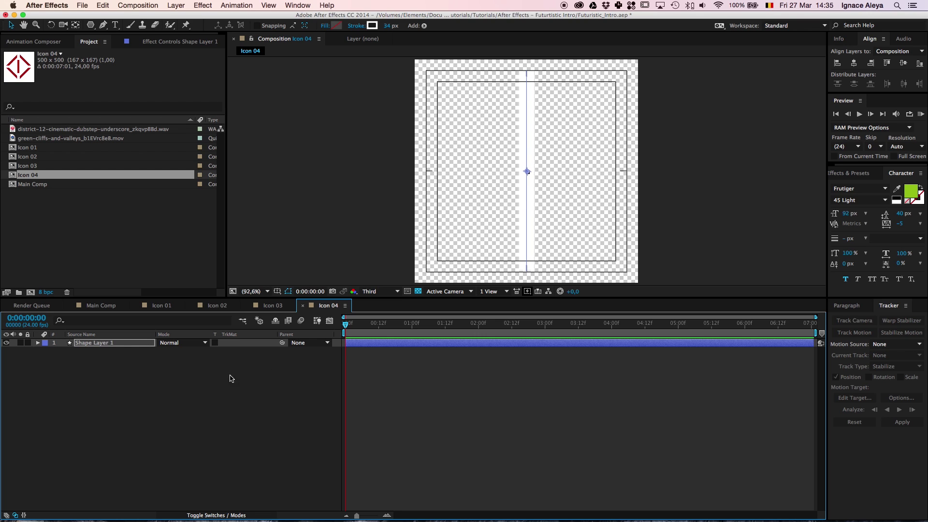
Add a horizontal line between the guides' left and right centre marks on Shape Layer 1 to form a cross, and deselect it
click(97, 344)
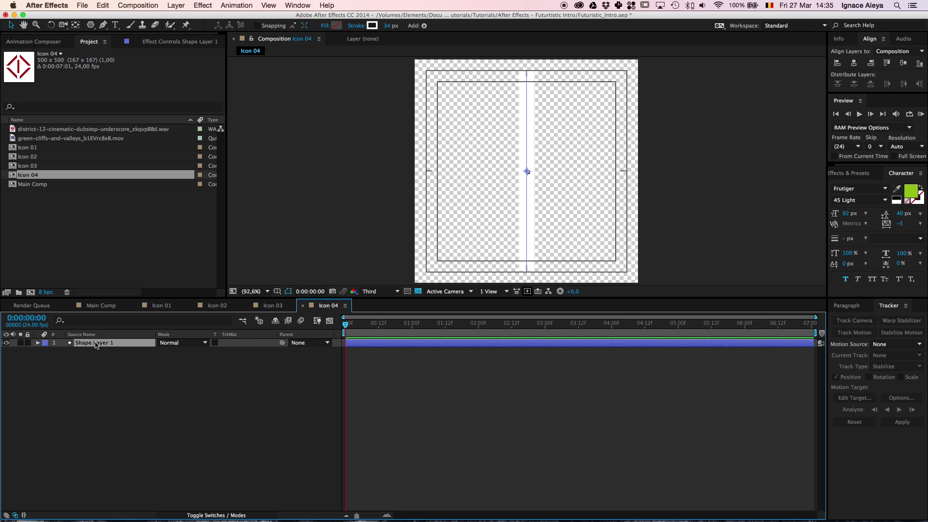
click(103, 25)
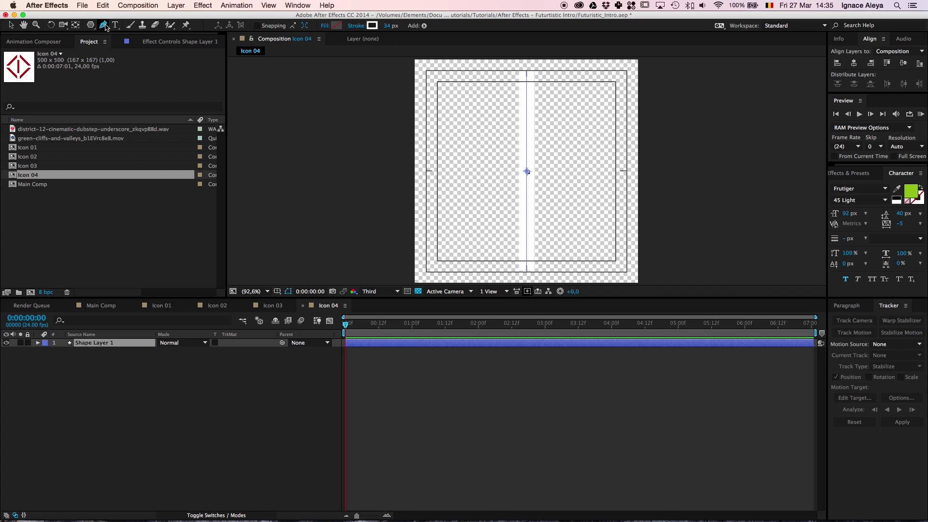
click(427, 171)
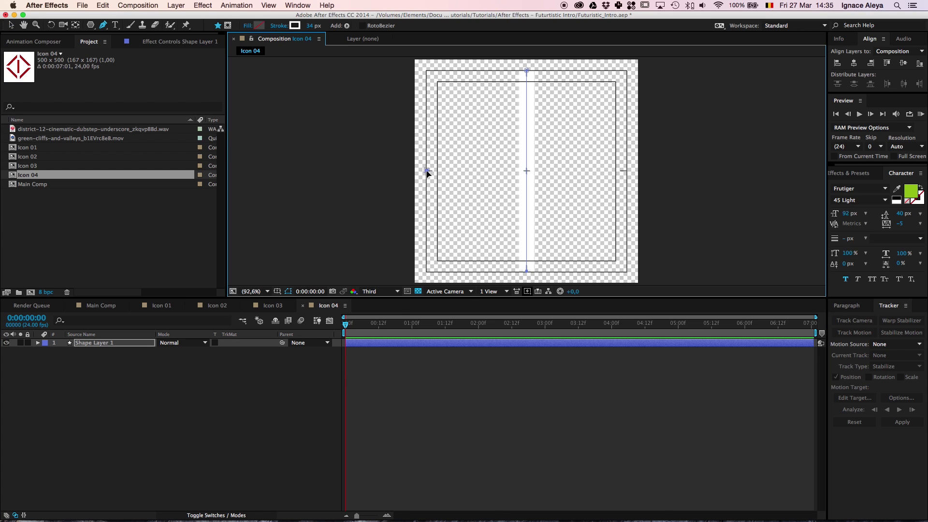
click(627, 171)
key(v)
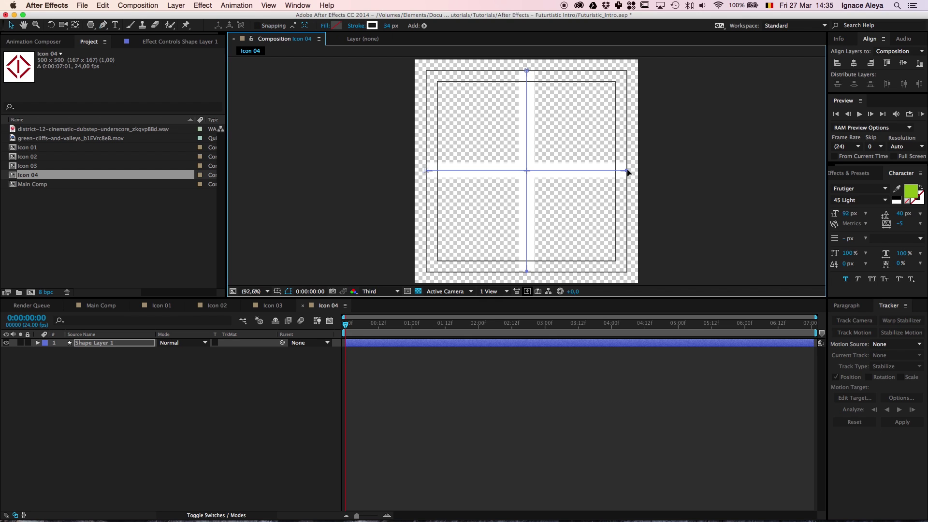
click(310, 412)
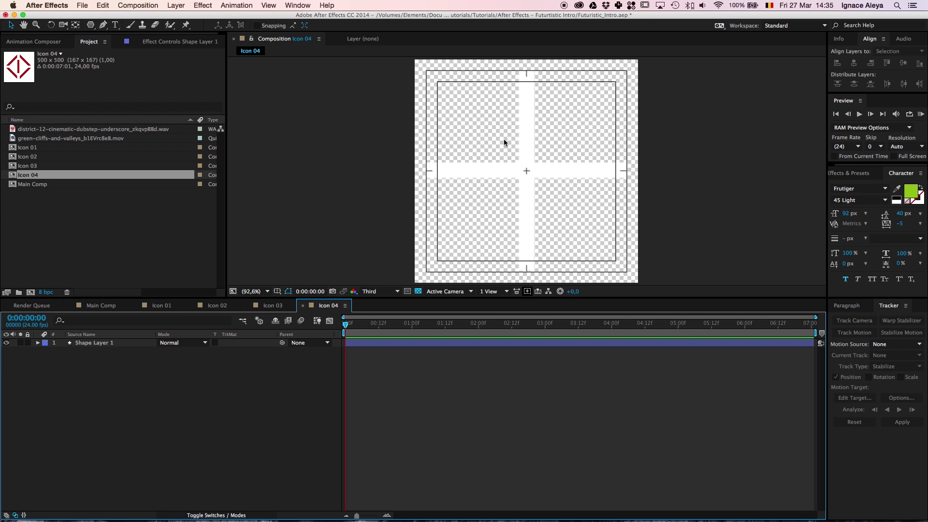
Draw a rectangle on a new shape layer along the outer action-safe frame
click(91, 25)
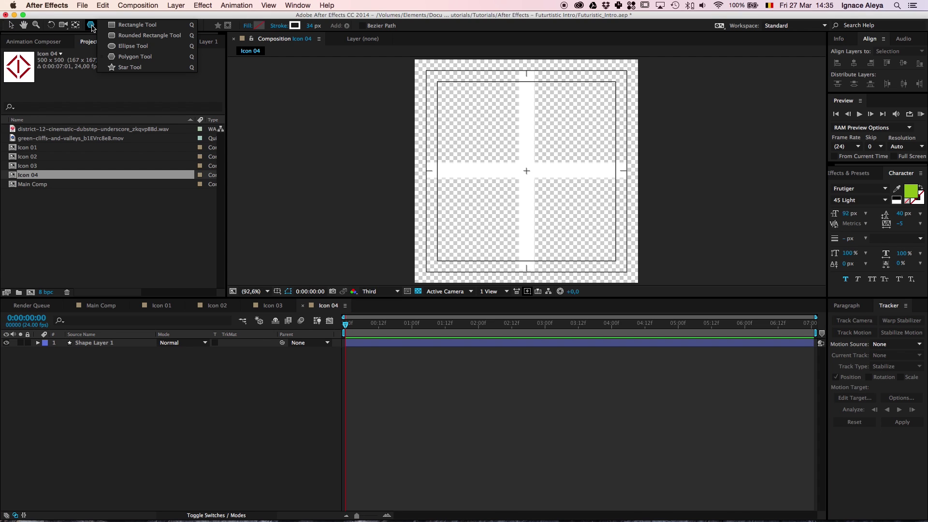
click(125, 26)
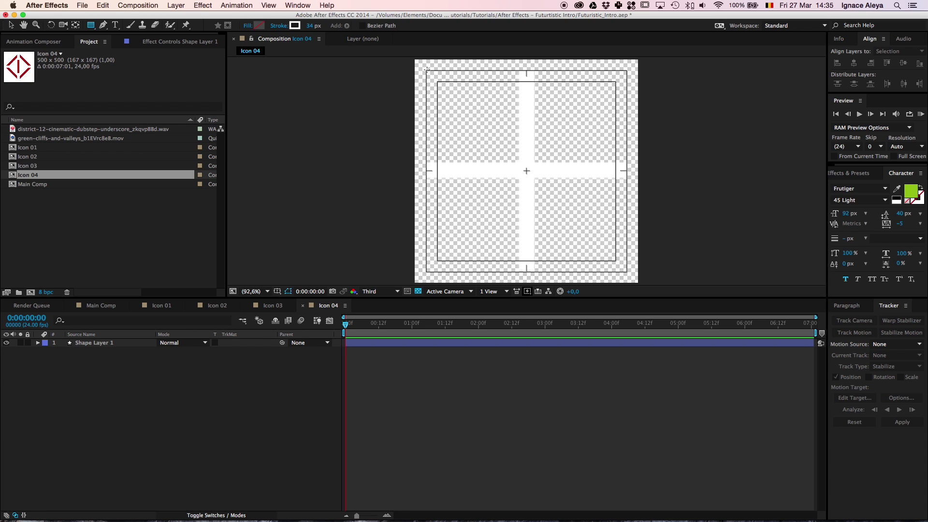
drag(426, 70, 627, 271)
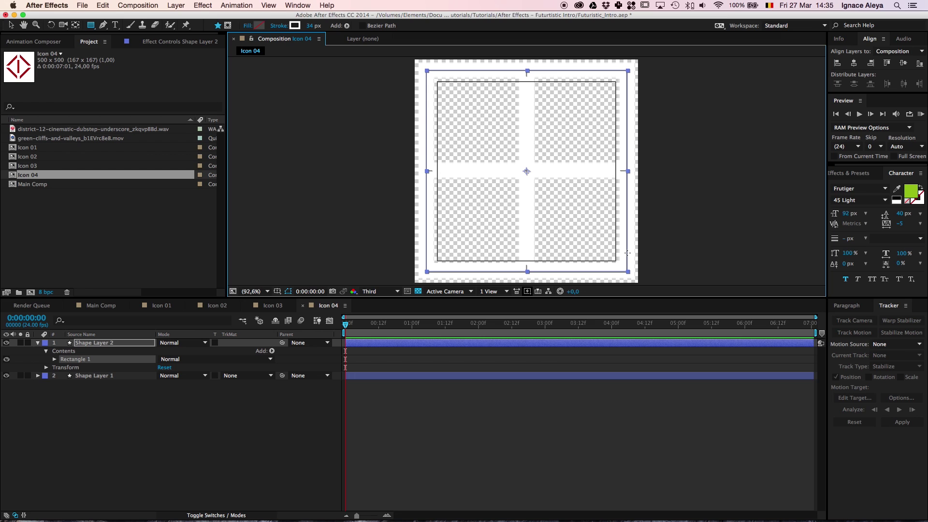
Set the rectangle's stroke to none and its fill colour to white
click(281, 26)
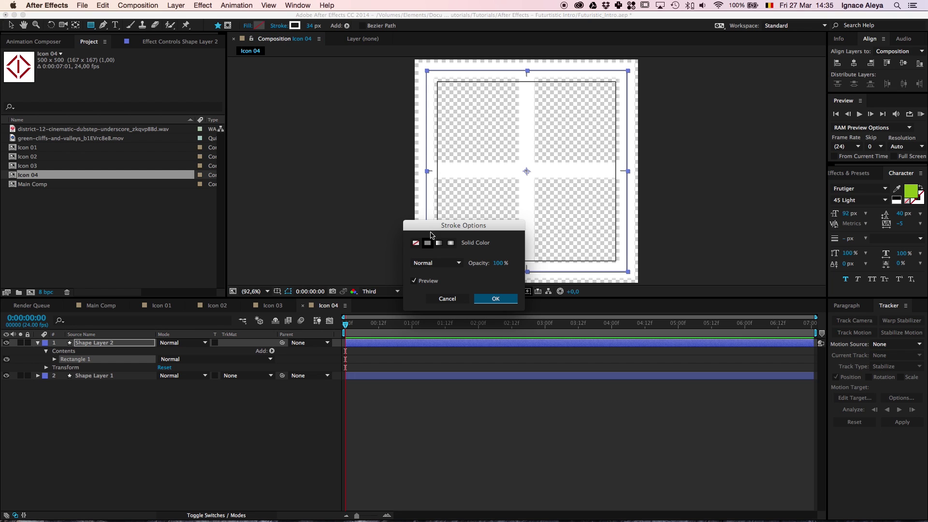
click(416, 243)
click(495, 298)
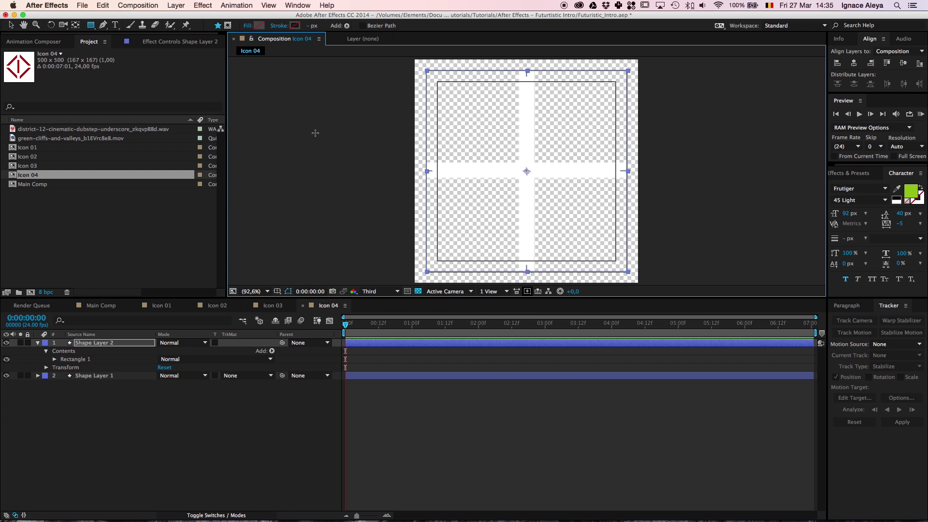
click(259, 26)
drag(381, 214, 328, 190)
key(Return)
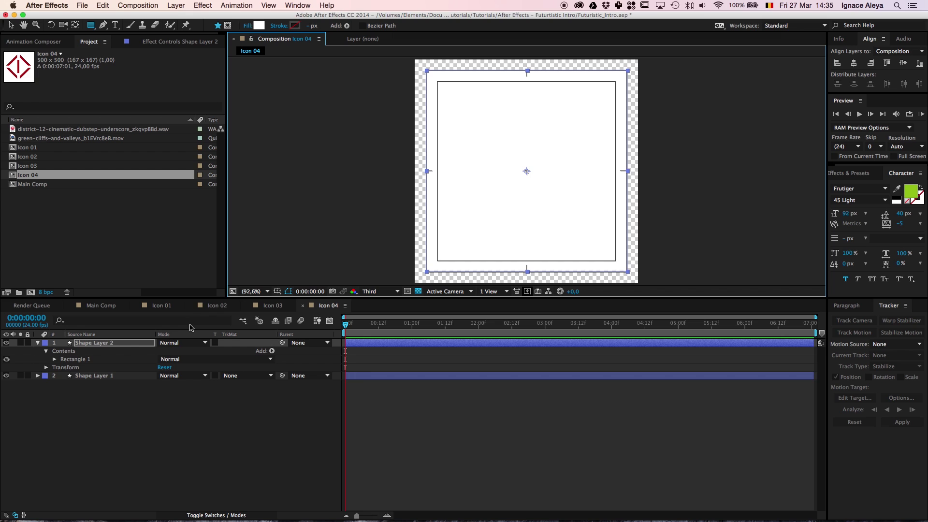
Show the rectangle layer's Scale property and set the cross layer's track matte to Alpha, using the rectangle layer
click(126, 343)
key(s)
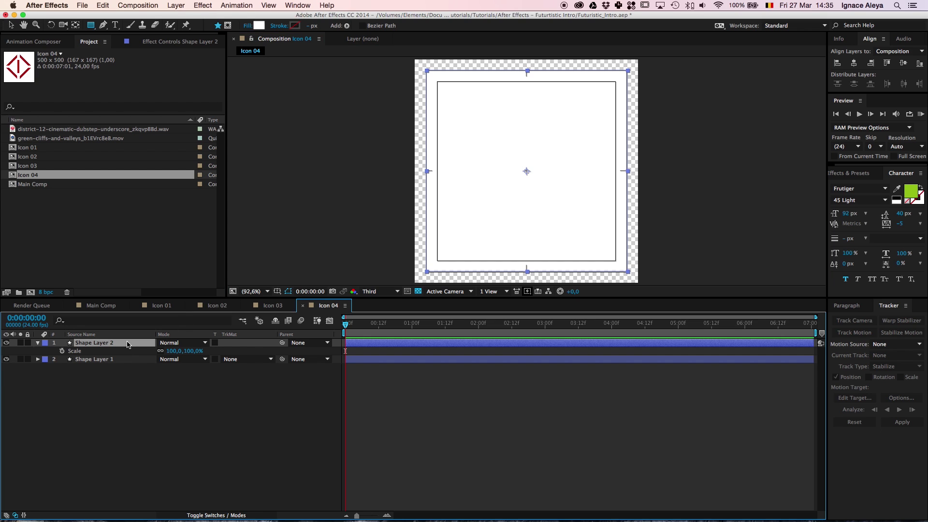
click(248, 360)
click(249, 384)
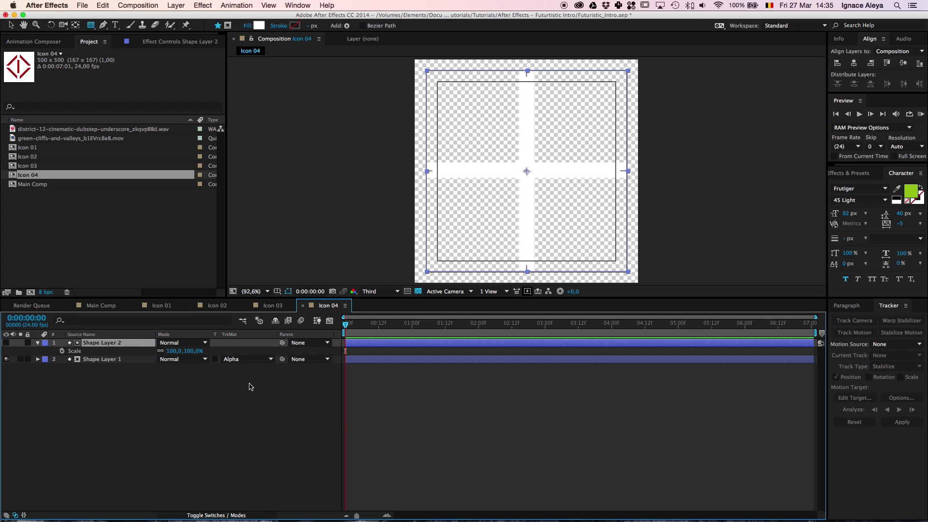
Set the cross layer's track matte to Alpha Inverted and keyframe the rectangle layer's Scale at 105% at 0:00:00:00
click(249, 359)
click(237, 391)
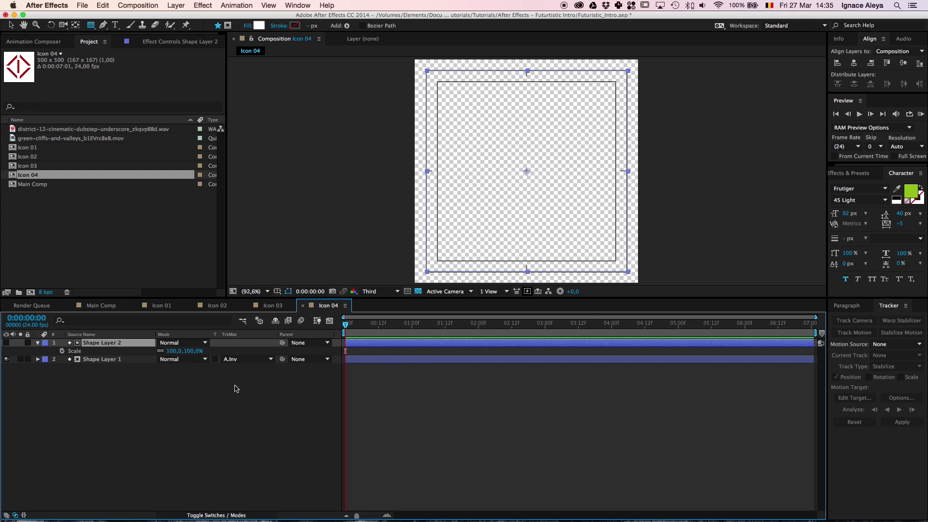
mouse_move(170, 351)
mouse_down()
mouse_move(137, 355)
mouse_move(183, 355)
mouse_up()
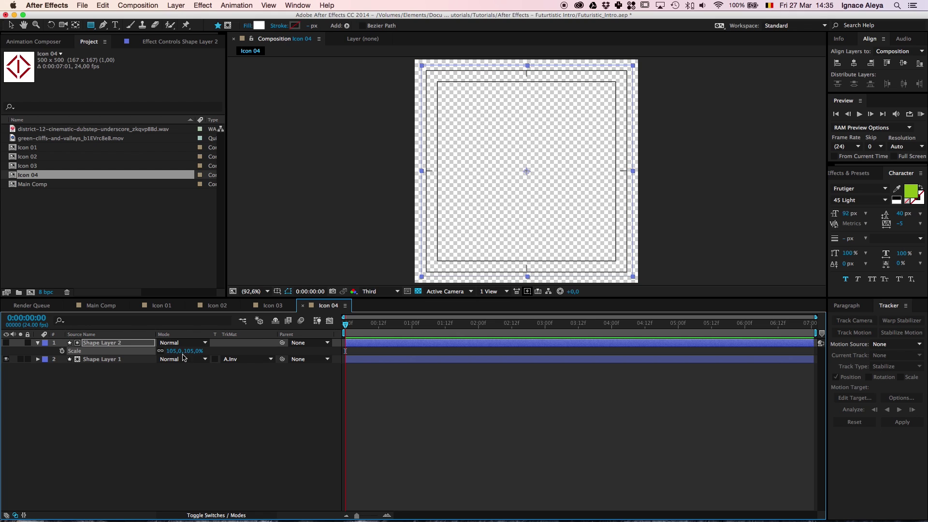
click(61, 352)
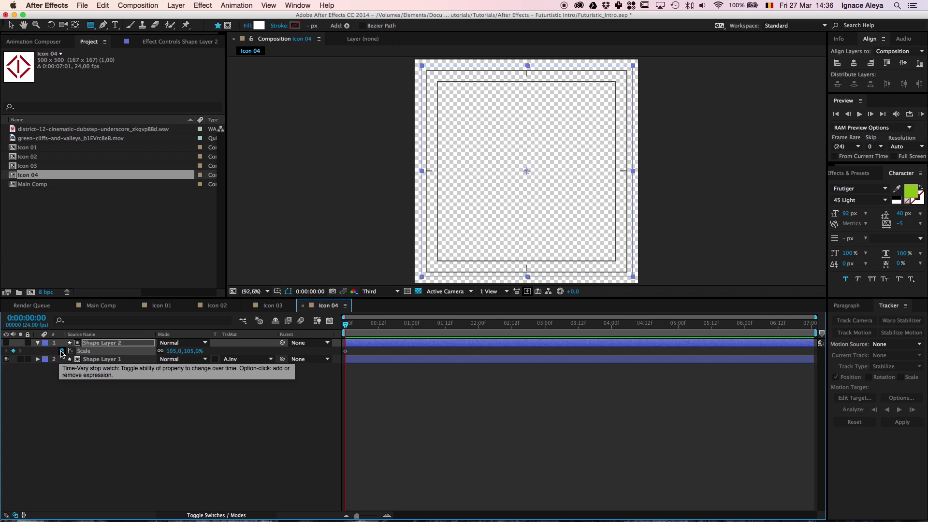
Add a Scale keyframe of 30% to the rectangle layer at 0:00:01:00
click(437, 324)
drag(433, 326, 342, 328)
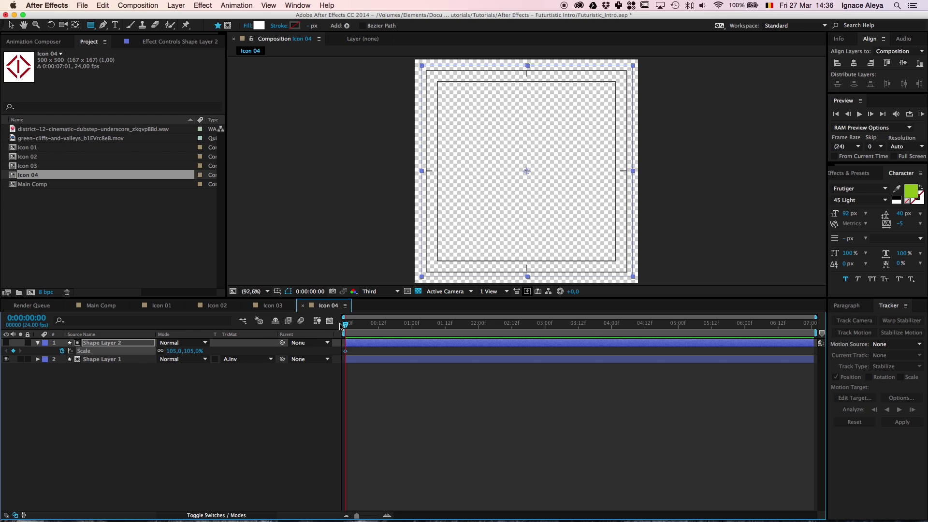
click(412, 324)
drag(193, 351, 162, 358)
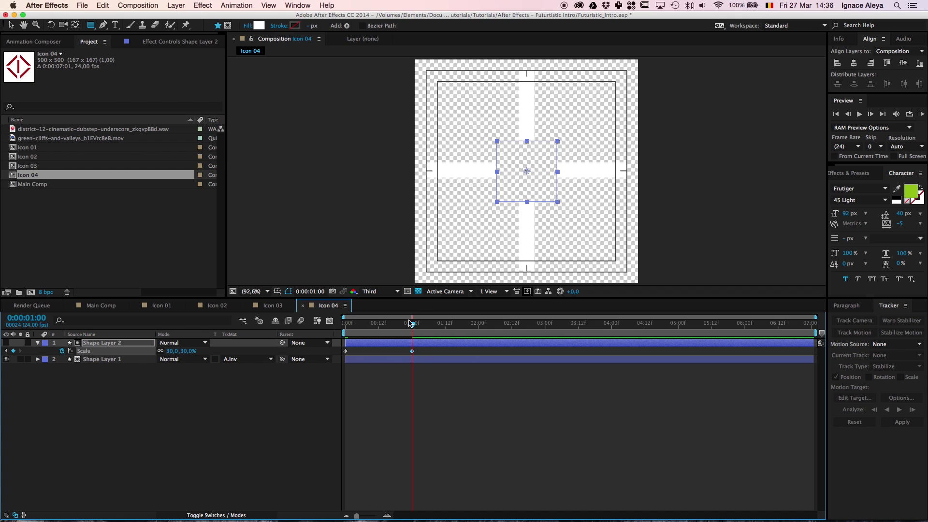
Deselect the layers and preview the cross reveal from the start of the composition
drag(410, 324, 324, 328)
key(v)
click(404, 371)
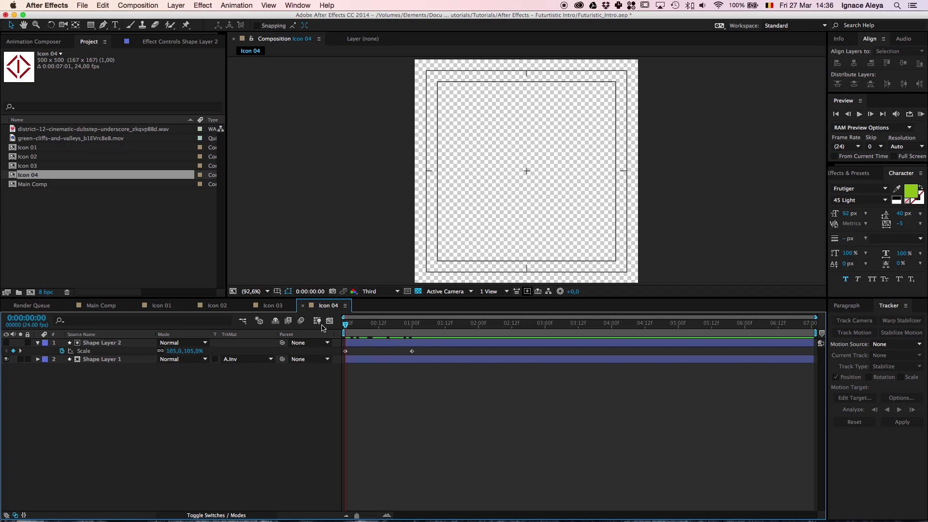
key(KP_0)
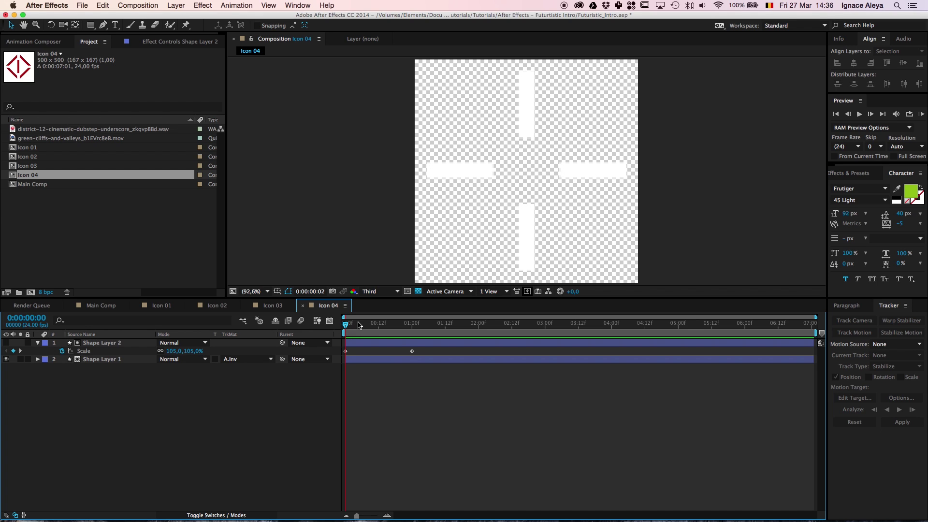
key(space)
mouse_move(357, 323)
mouse_down()
mouse_move(401, 325)
mouse_move(346, 324)
mouse_move(412, 324)
mouse_move(373, 324)
mouse_up()
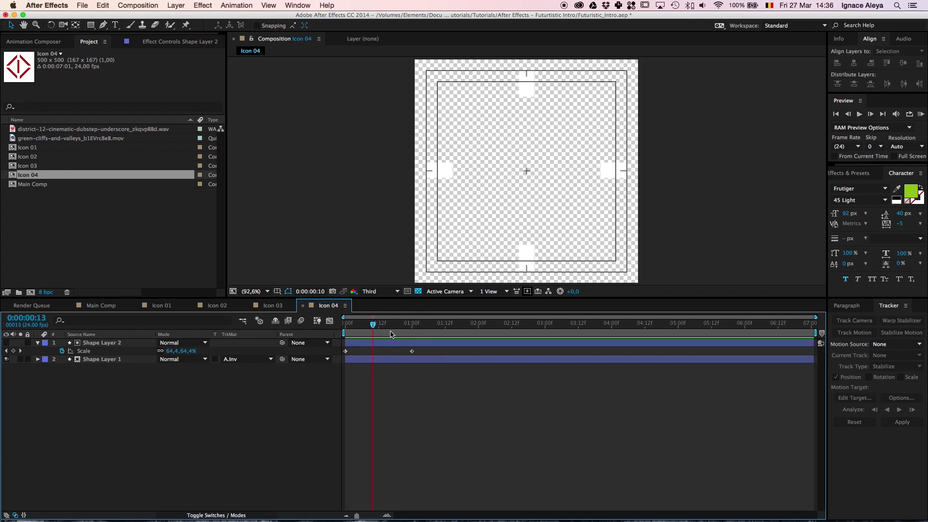
click(394, 332)
Apply Easy Ease to both Scale keyframes of the rectangle layer and scrub through the eased reveal
click(440, 344)
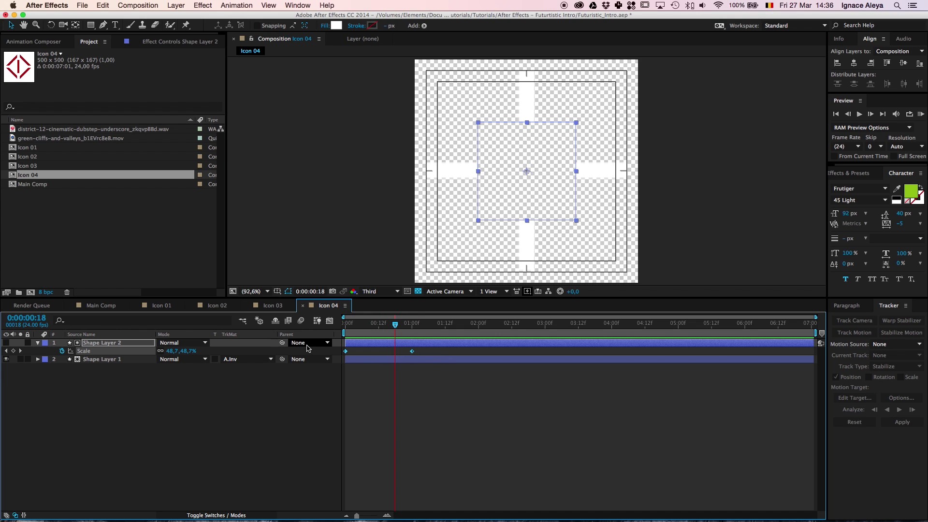
right_click(346, 351)
mouse_move(410, 467)
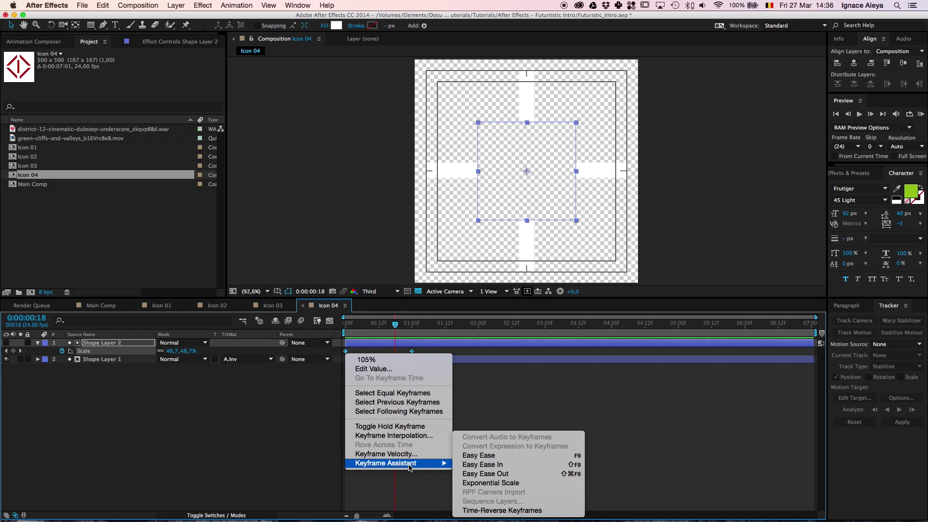
click(489, 457)
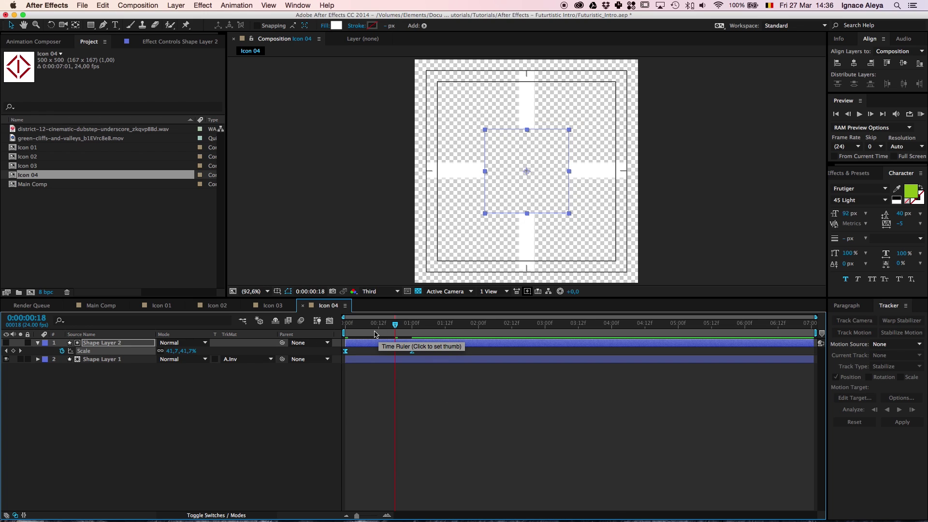
drag(380, 327, 415, 335)
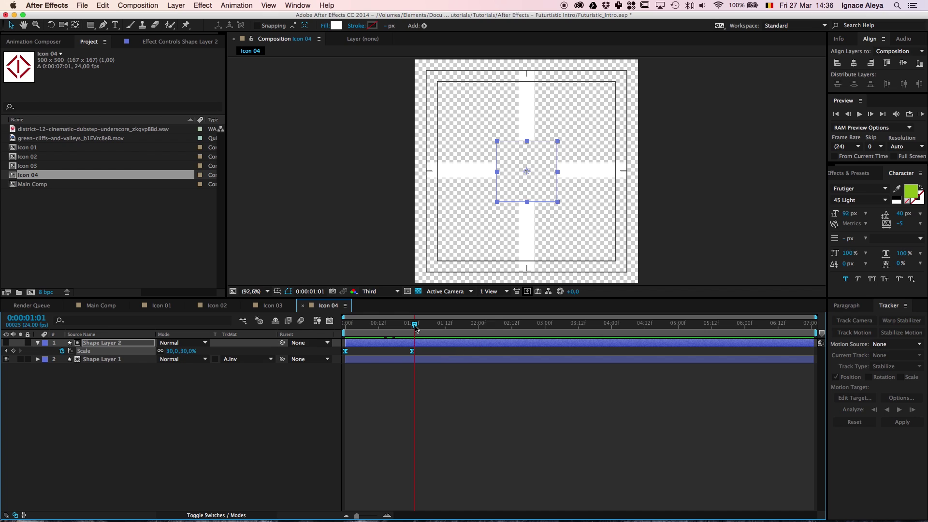
drag(414, 329, 345, 338)
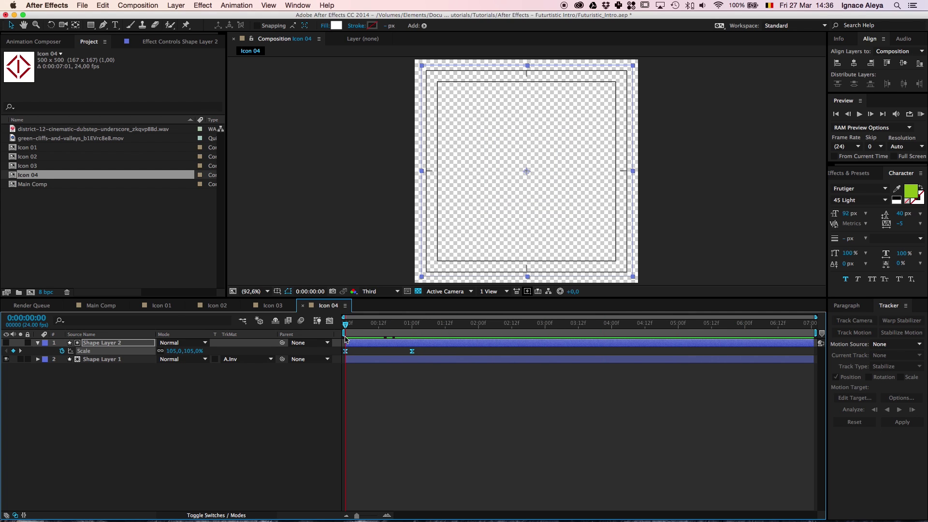
right_click(119, 380)
mouse_move(155, 388)
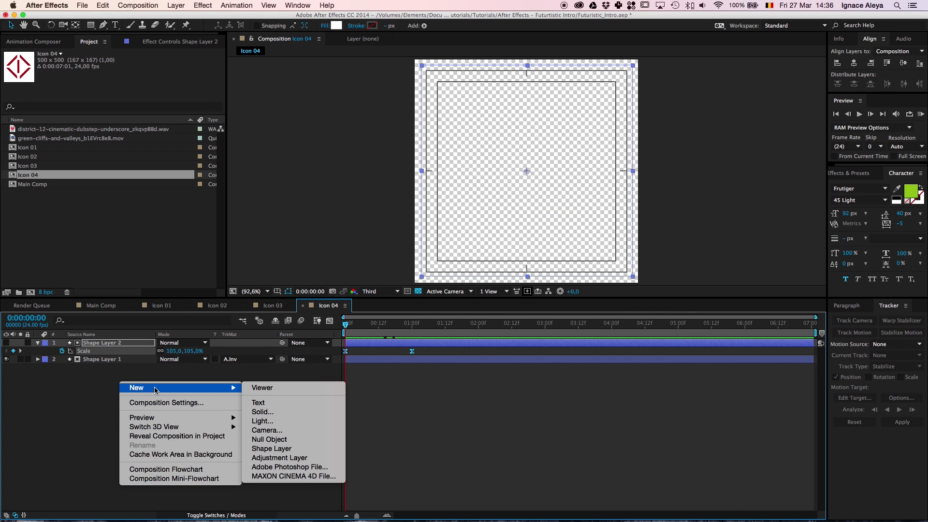
click(261, 412)
key(Tab)
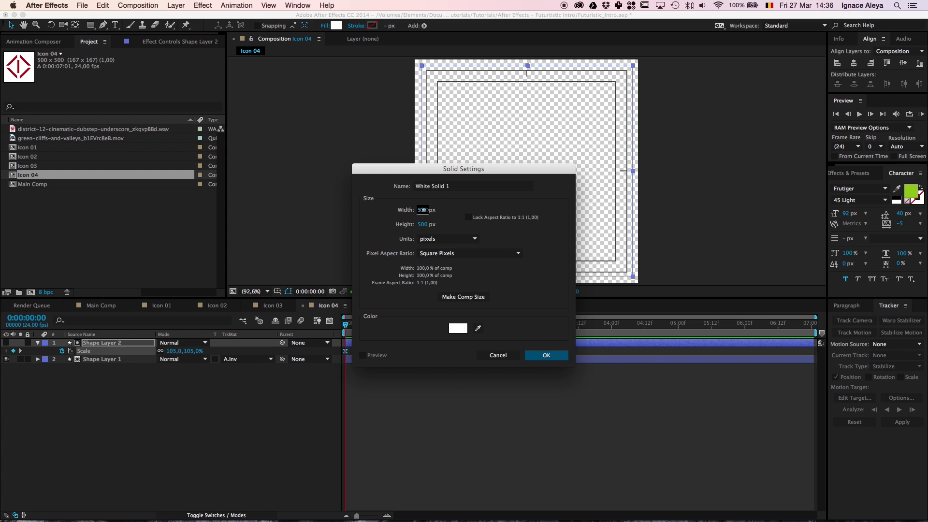
text(20)
key(Tab)
text(1)
key(Return)
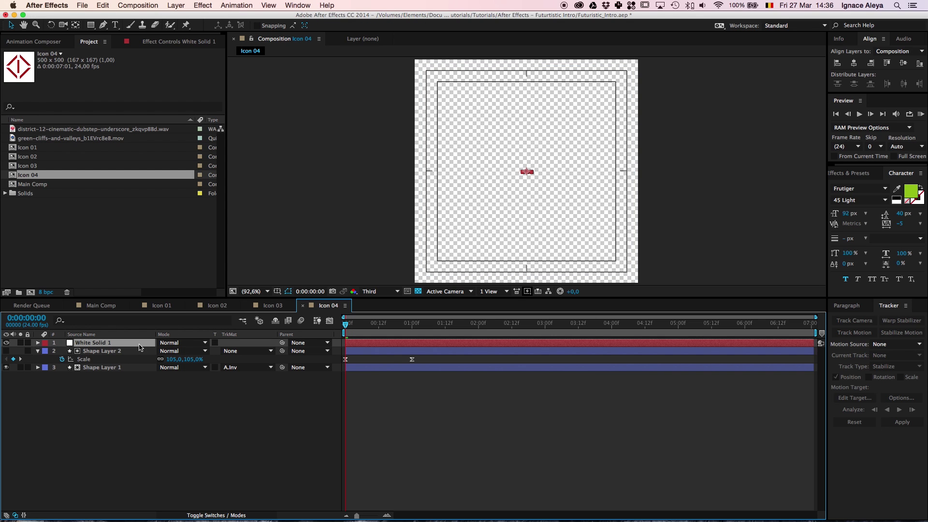
key(Delete)
Create a white solid 20 px wide and 20 px high in Icon 04
right_click(174, 385)
mouse_move(212, 391)
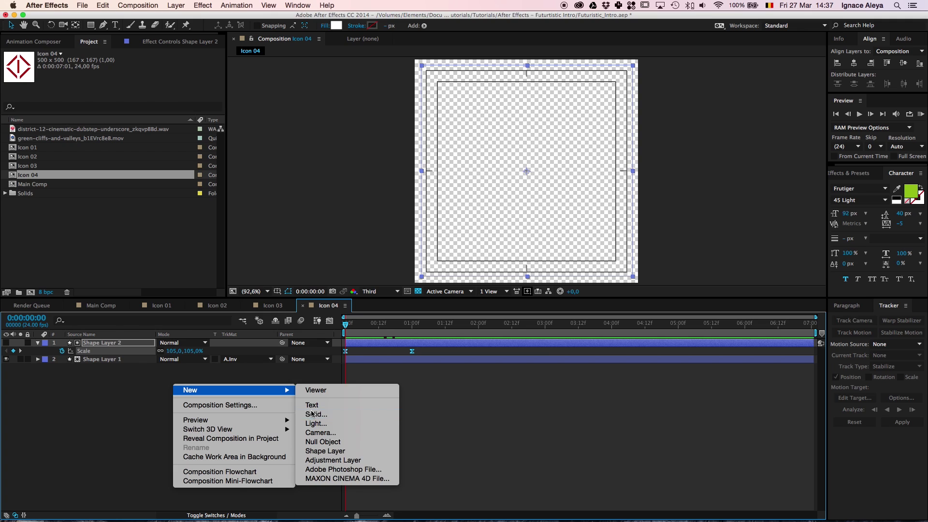
click(312, 415)
click(421, 224)
text(20)
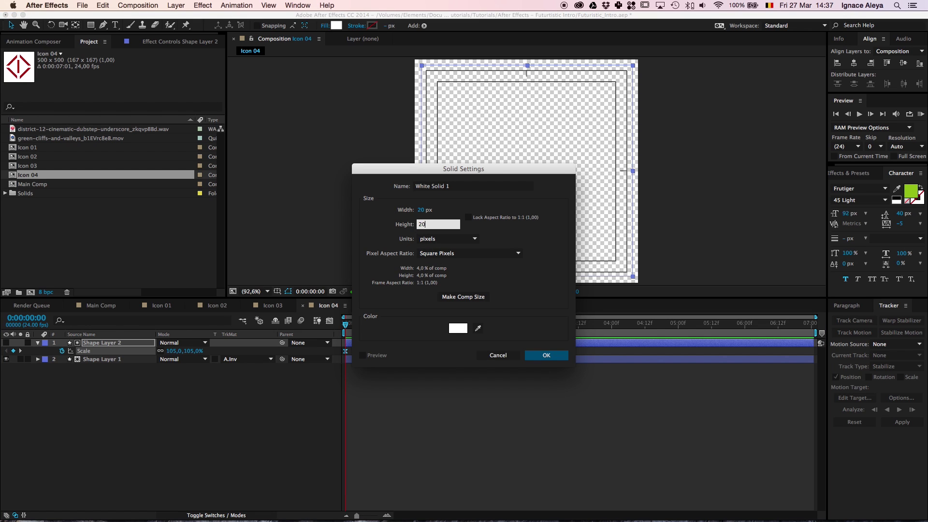
key(Return)
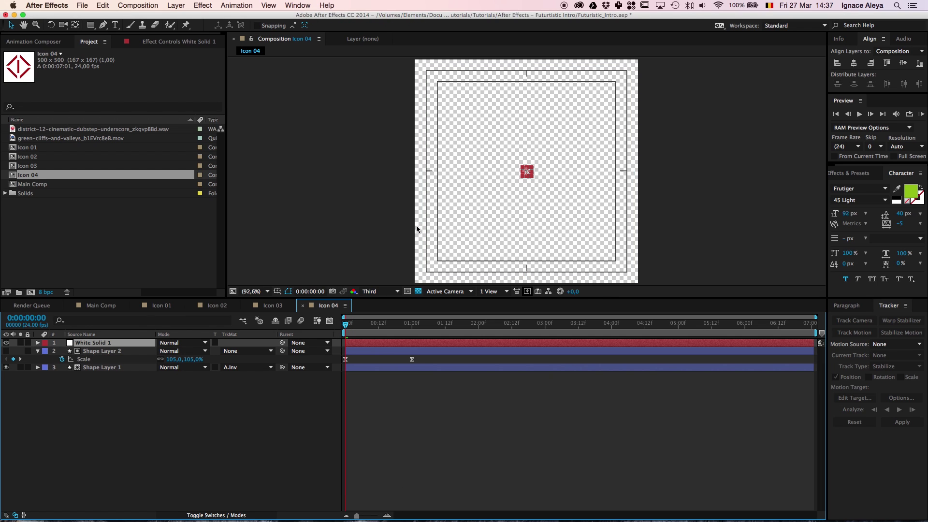
Advance to 0:00:01:04 and scale the white solid in the cross's centre to 128%
click(319, 396)
key(space)
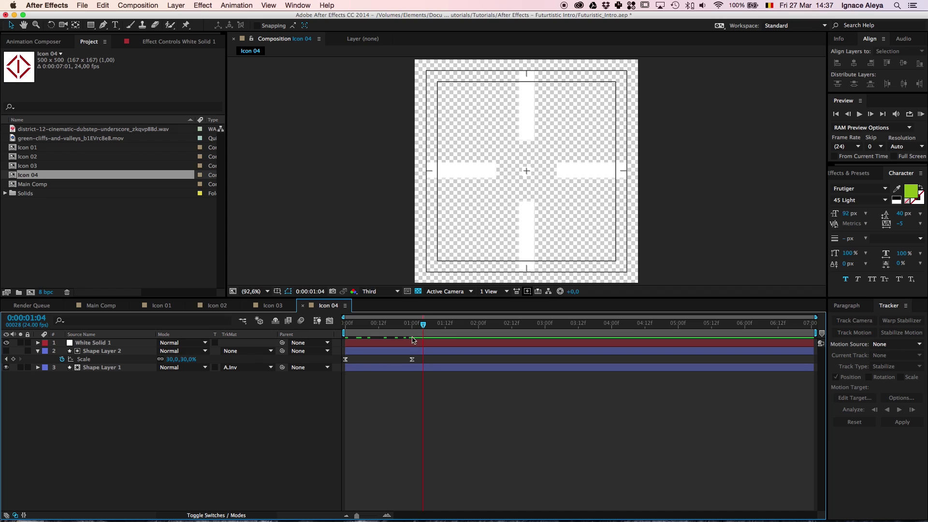
click(410, 345)
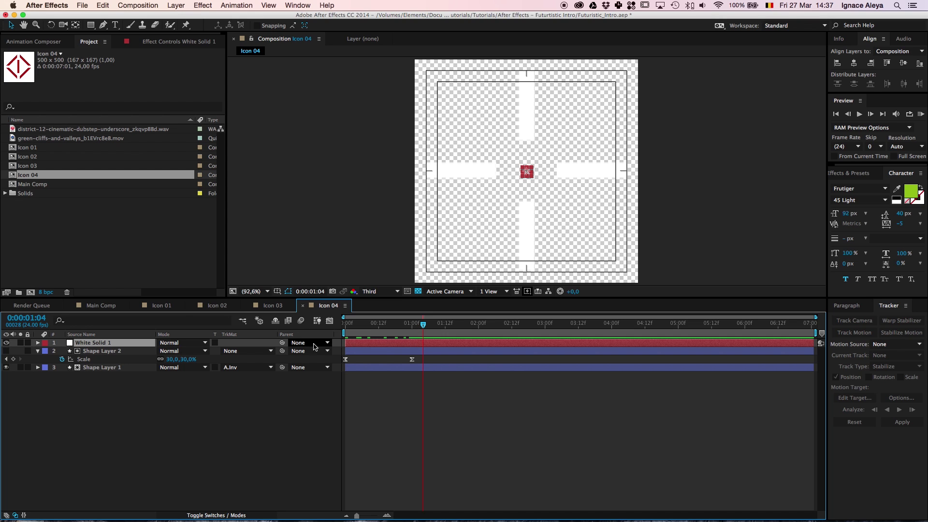
key(s)
drag(171, 352, 184, 355)
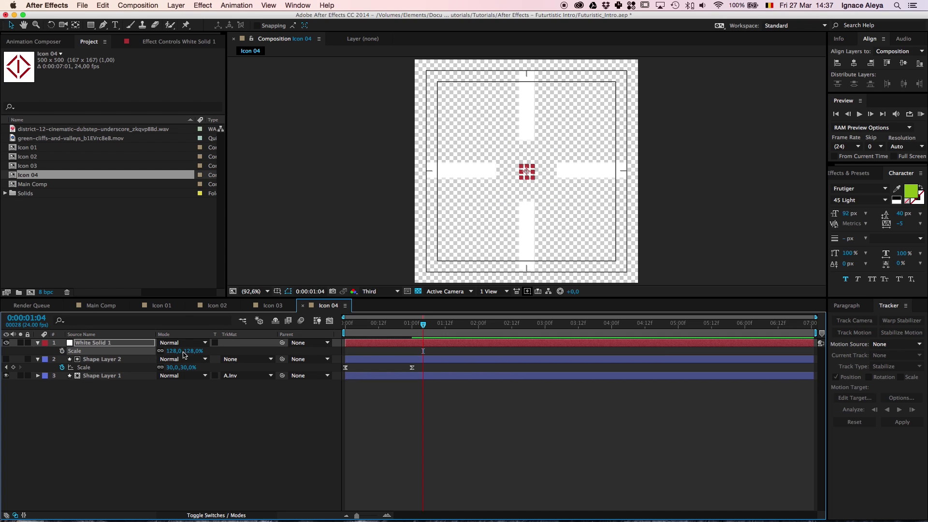
click(182, 406)
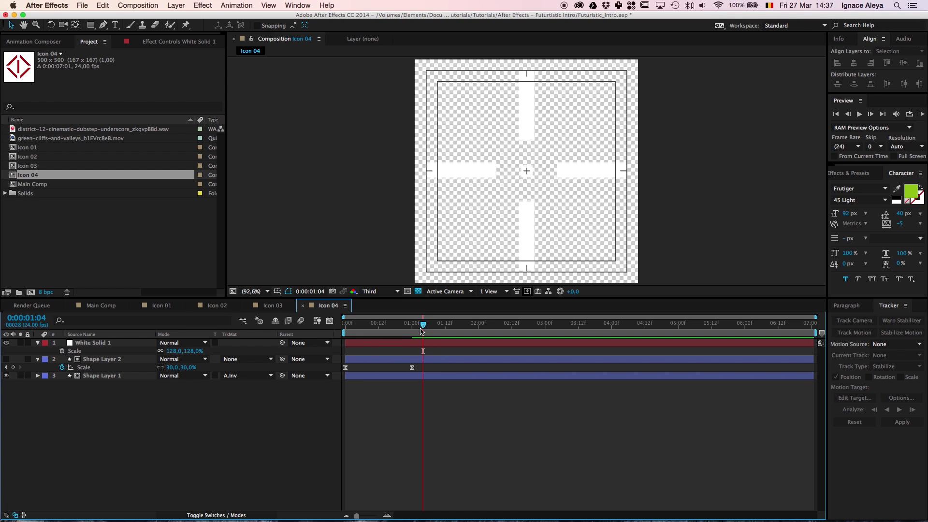
Keyframe the white solid's Opacity at 0% at 0:00:01:04
click(413, 344)
key(t)
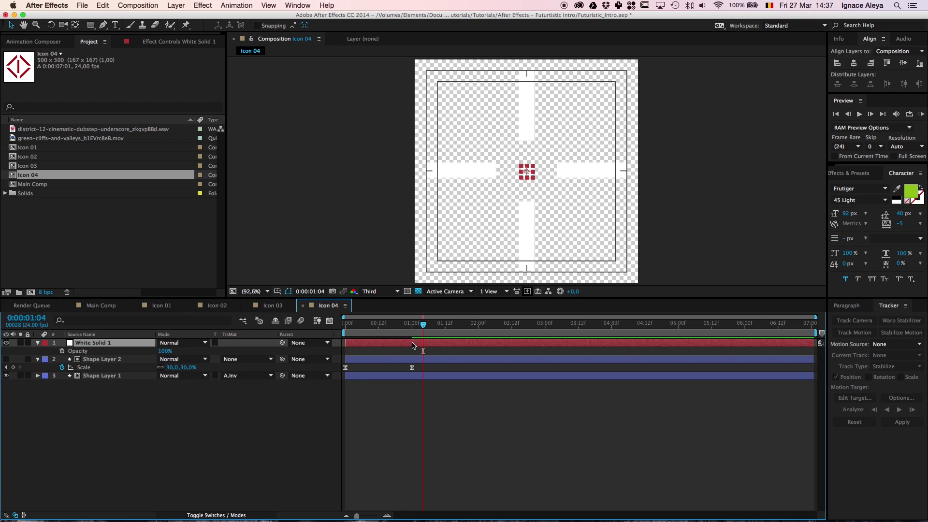
click(62, 351)
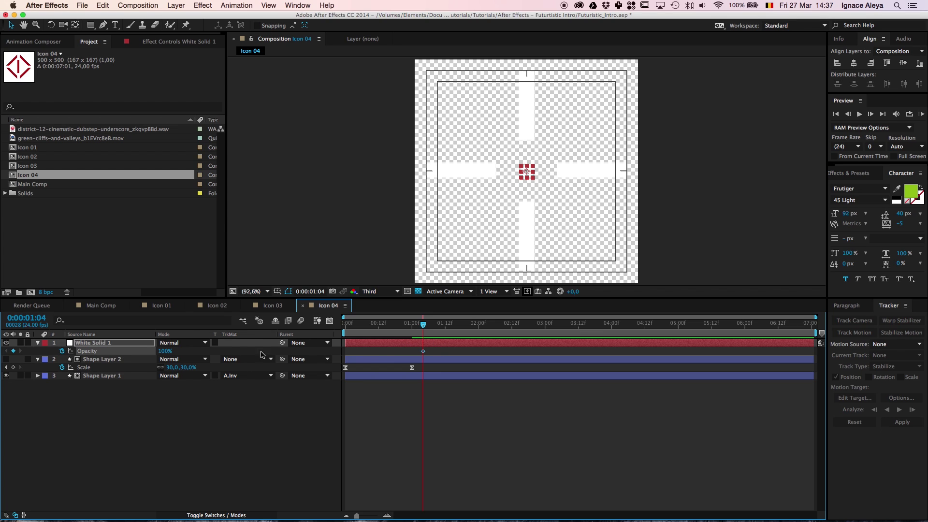
click(164, 350)
text(0)
key(Return)
Add Opacity keyframes of 100% at 0:00:01:05 and 0% at 0:00:01:06 to the white solid
key(Page_Down)
click(164, 351)
text(100)
key(Return)
key(Page_Down)
click(163, 351)
text(0)
key(Return)
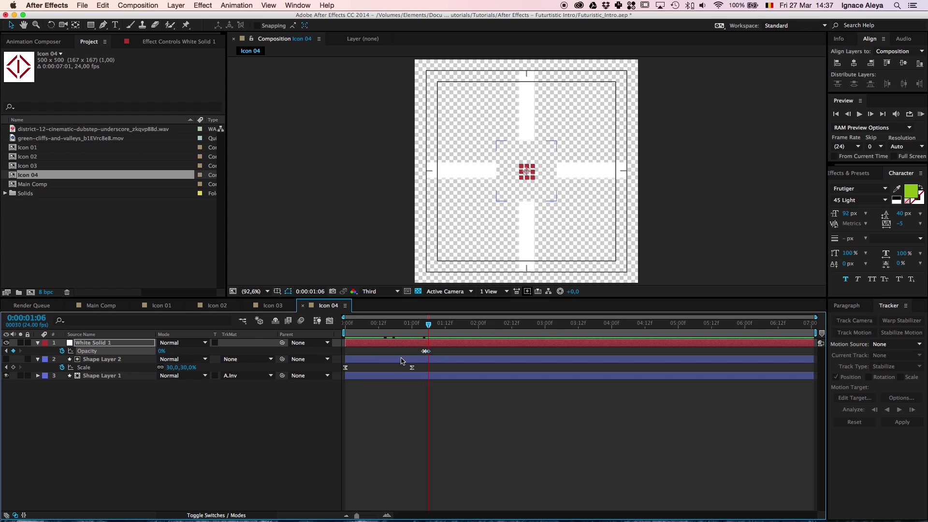
Copy the white solid's three Opacity keyframes and paste them twice, at 0:00:01:06 and 0:00:01:08, to extend the flicker
drag(437, 353, 411, 353)
click(101, 5)
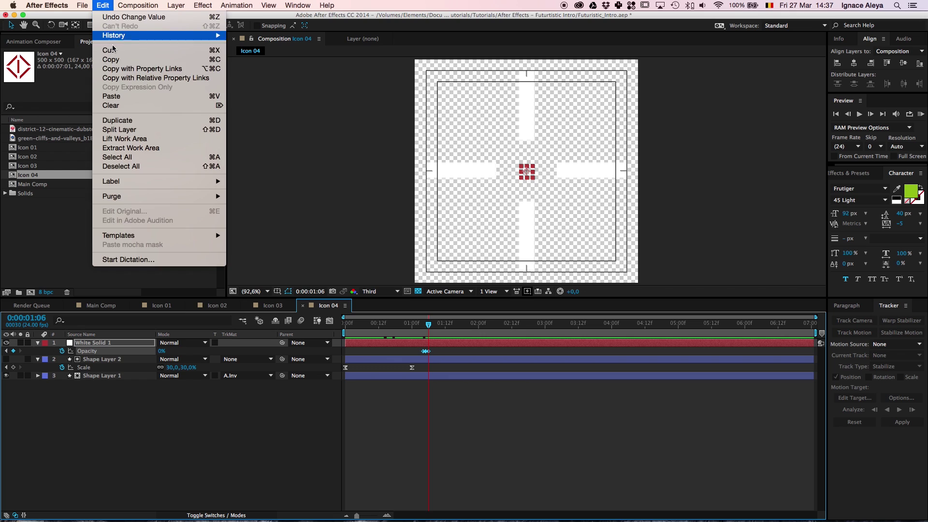
click(117, 63)
click(103, 4)
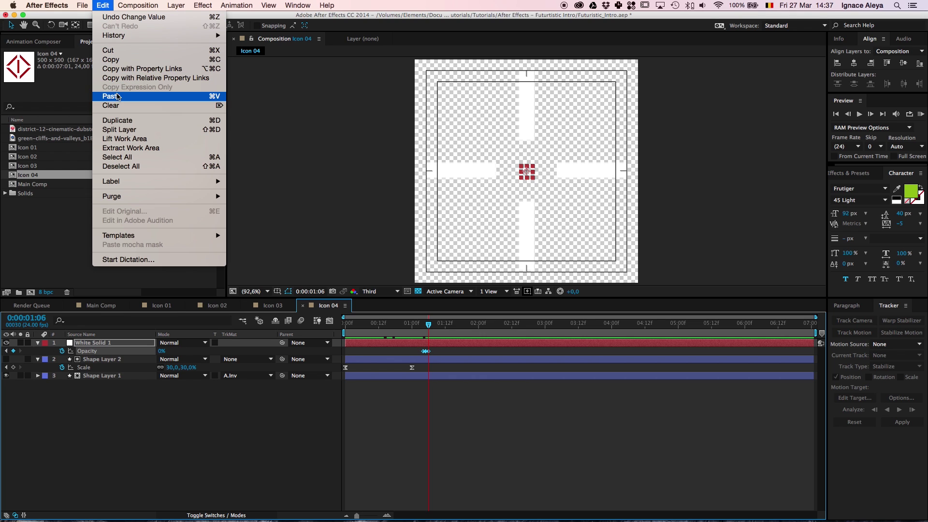
click(117, 96)
click(435, 327)
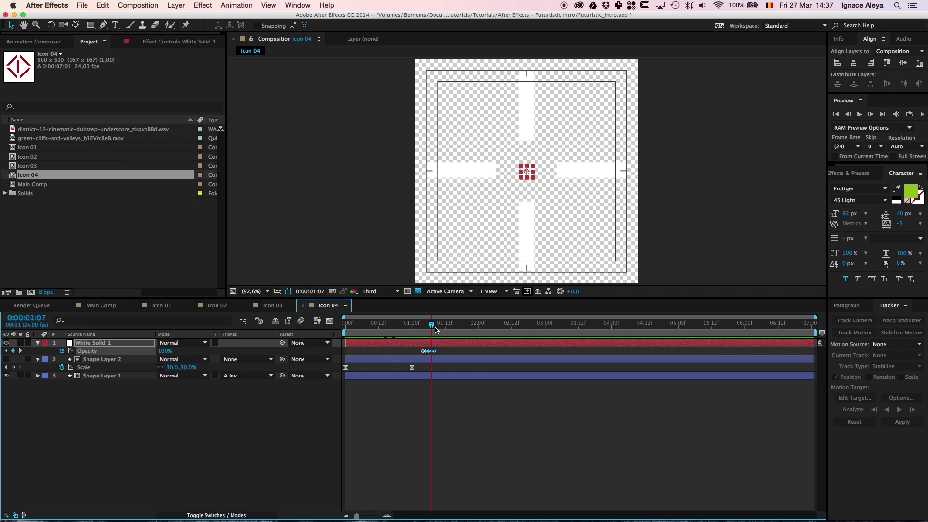
key(super+v)
Remove the final 0% Opacity keyframe at 0:00:01:10 so the flicker ends on 100%
drag(434, 330, 442, 331)
click(454, 353)
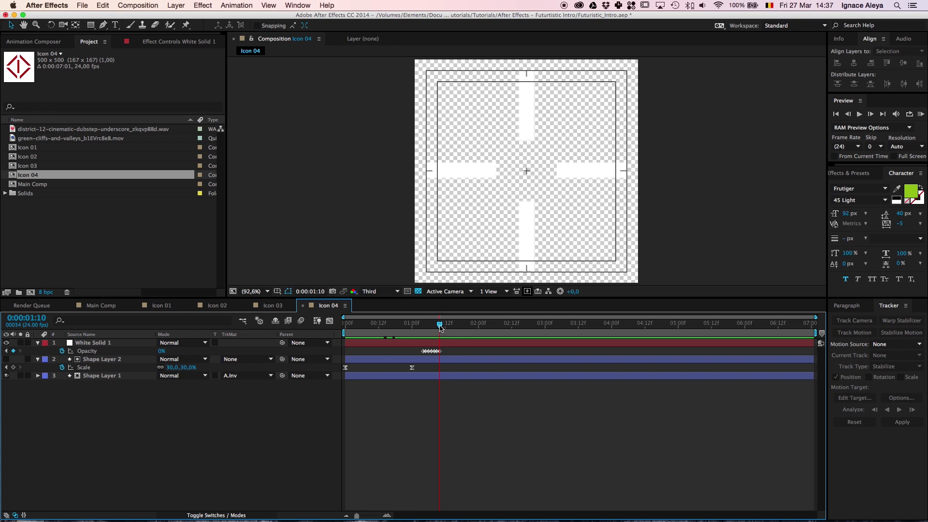
click(442, 343)
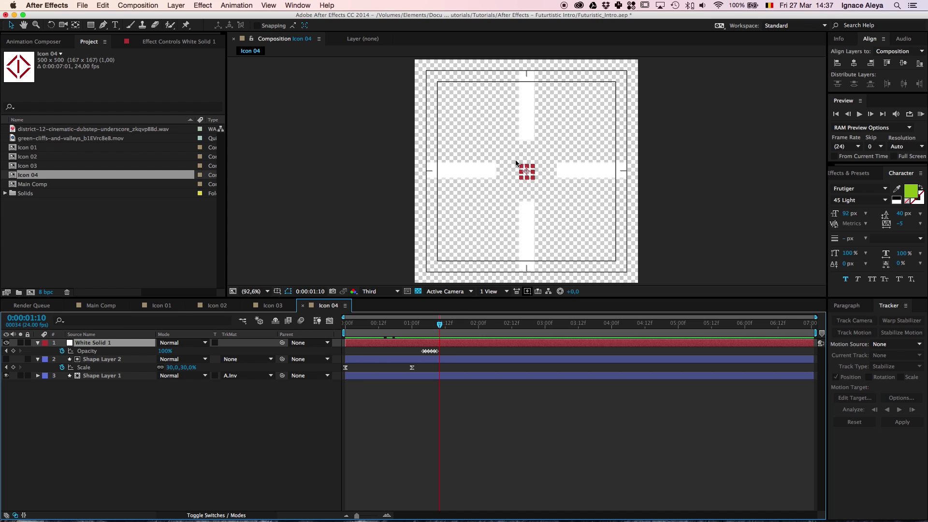
End the work area at 0:00:02:02, zoom the composition view to 50%, and preview the icon animation
key(space)
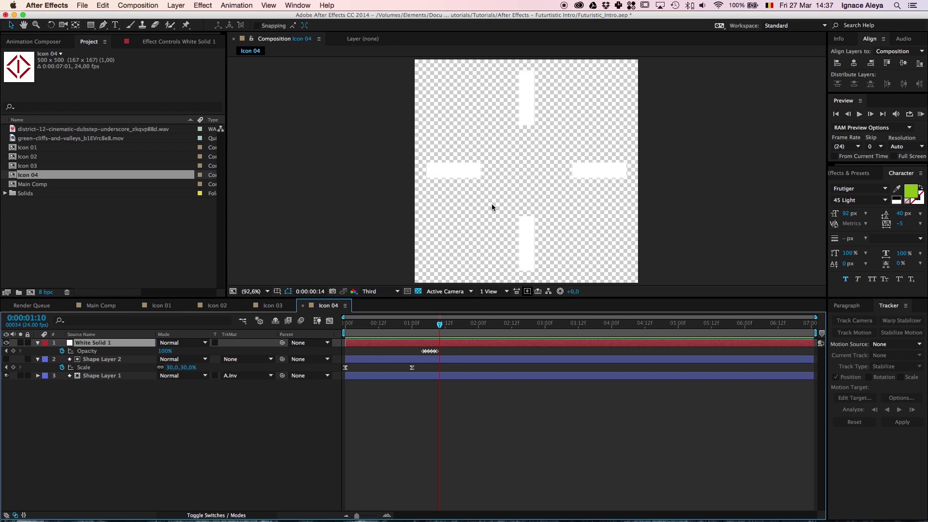
click(484, 324)
key(comma)
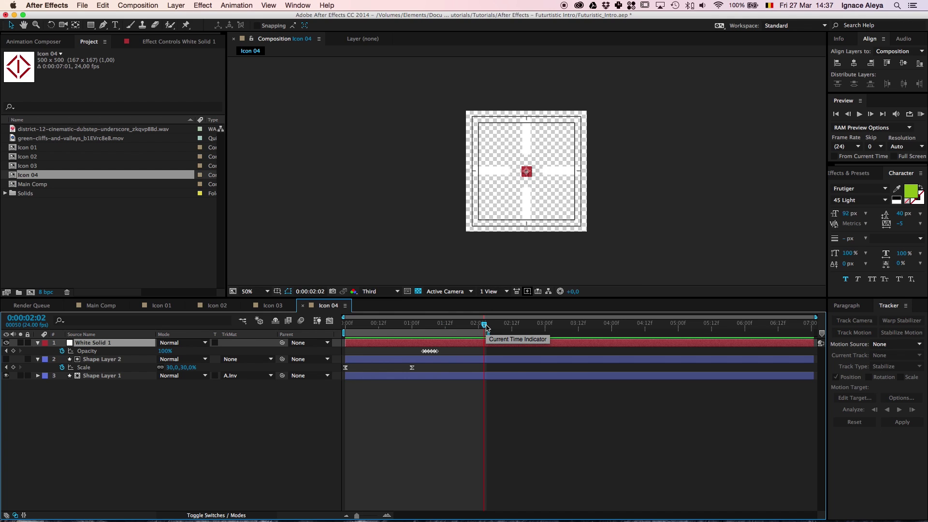
key(KP_0)
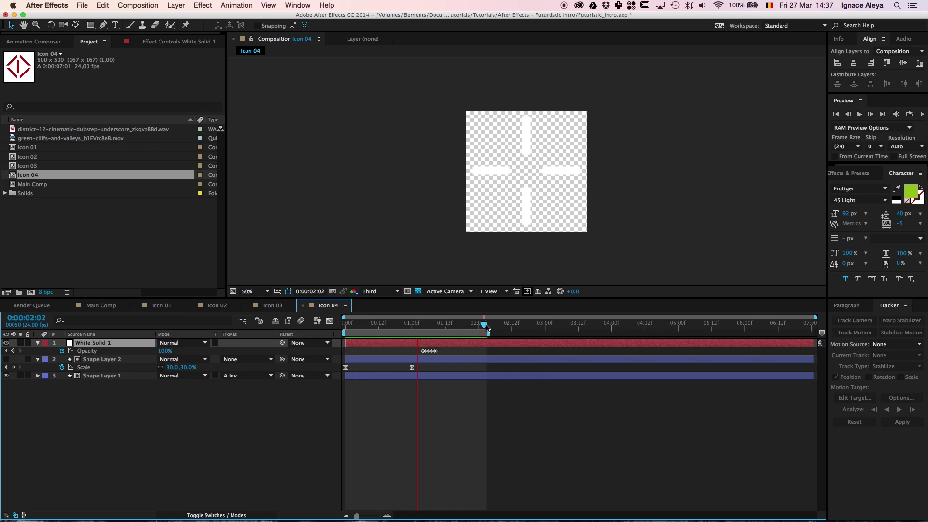
key(space)
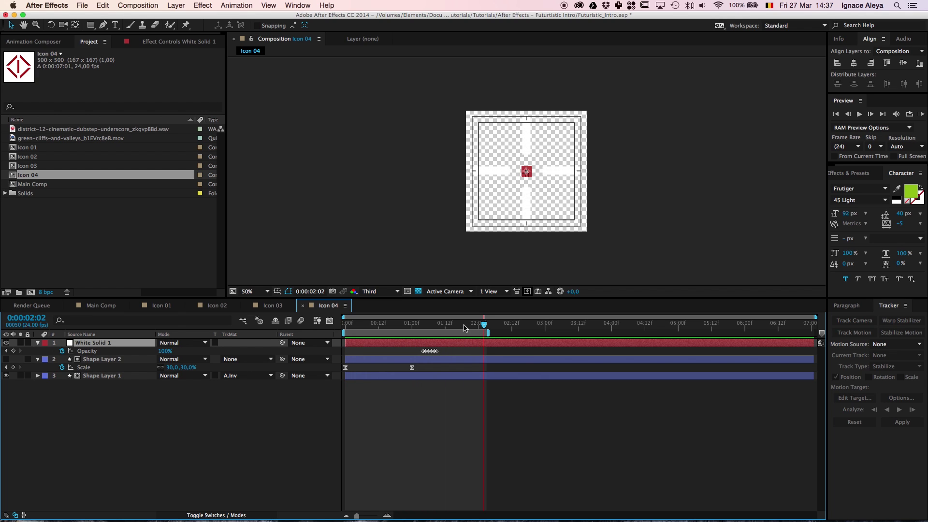
Duplicate the Icon 04 composition as Icon 05 and open the copy
click(70, 180)
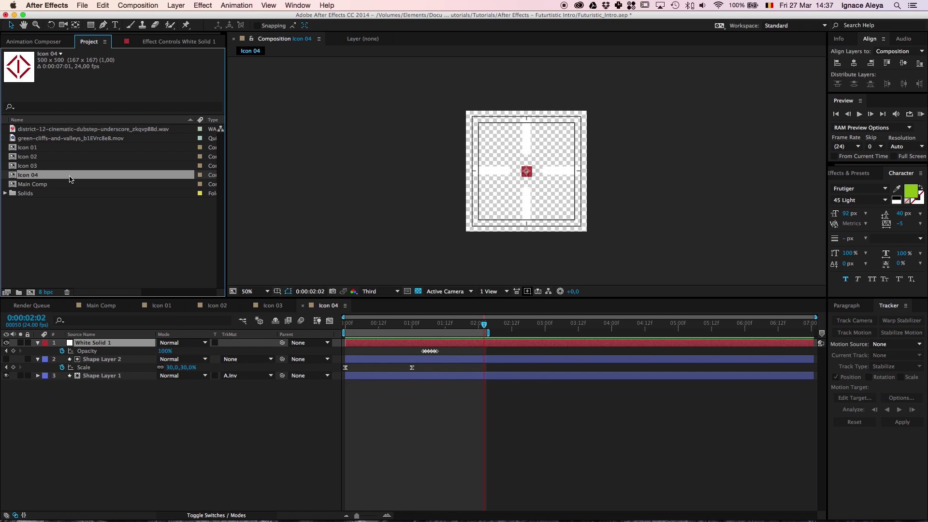
key(super+d)
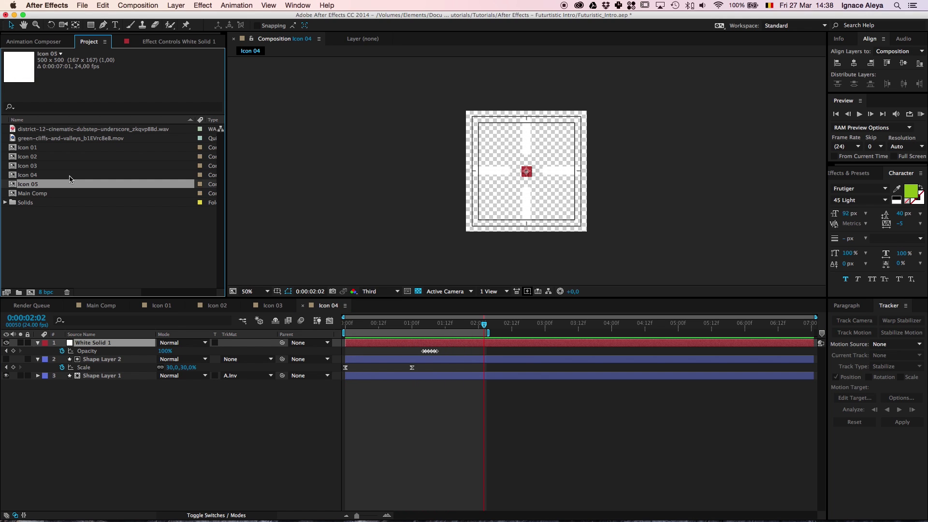
double_click(37, 185)
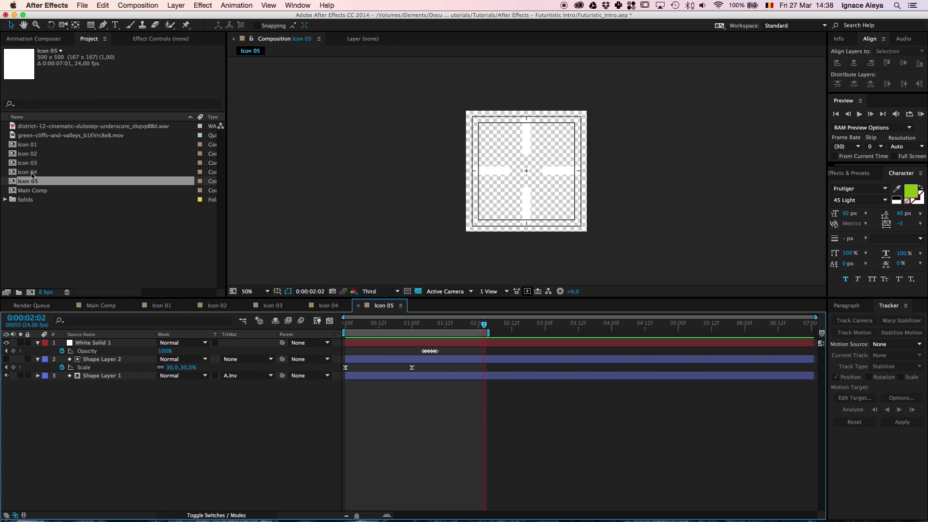
click(37, 179)
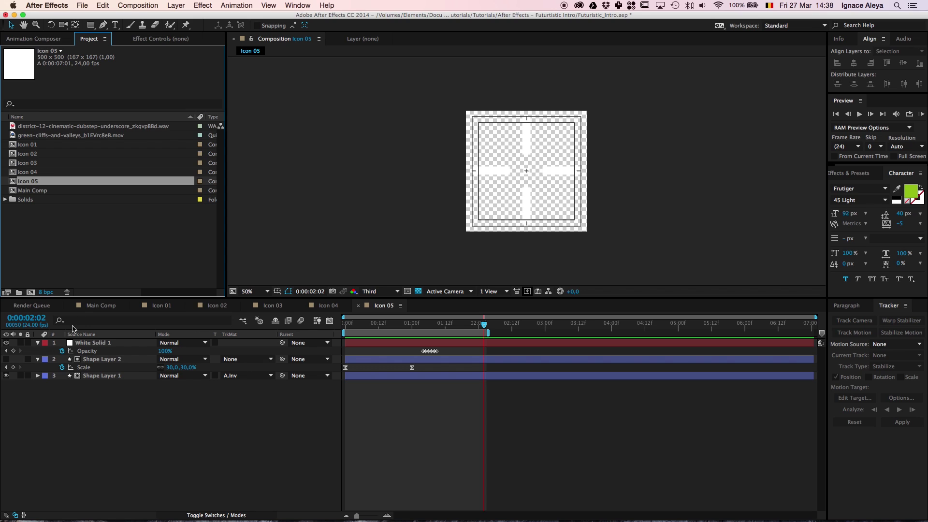
Delete the white solid and both shape layers from Icon 05 to empty the composition
drag(120, 449, 127, 339)
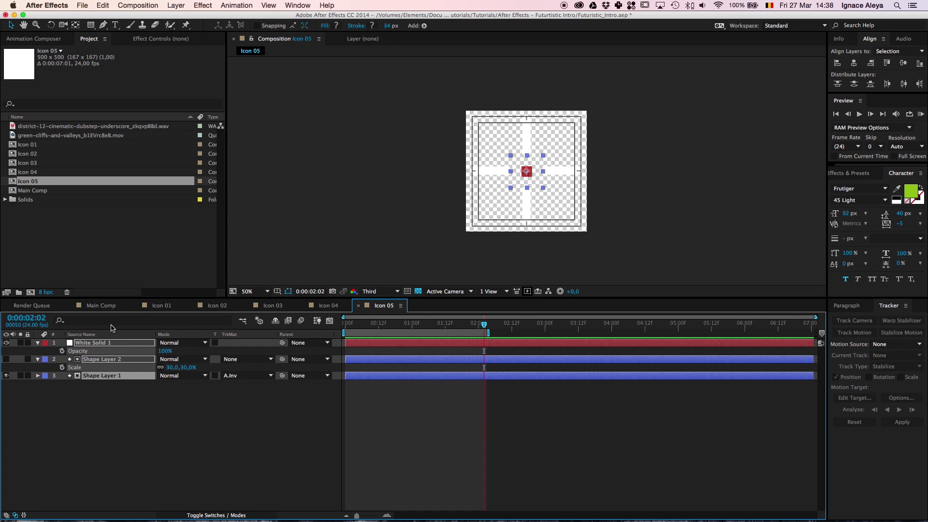
super+click(97, 345)
super+click(100, 374)
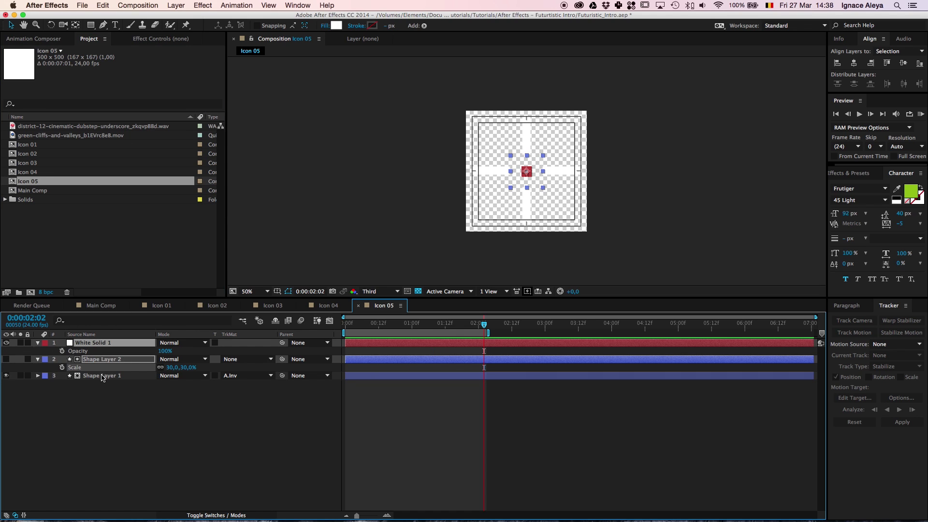
super+click(102, 376)
key(Delete)
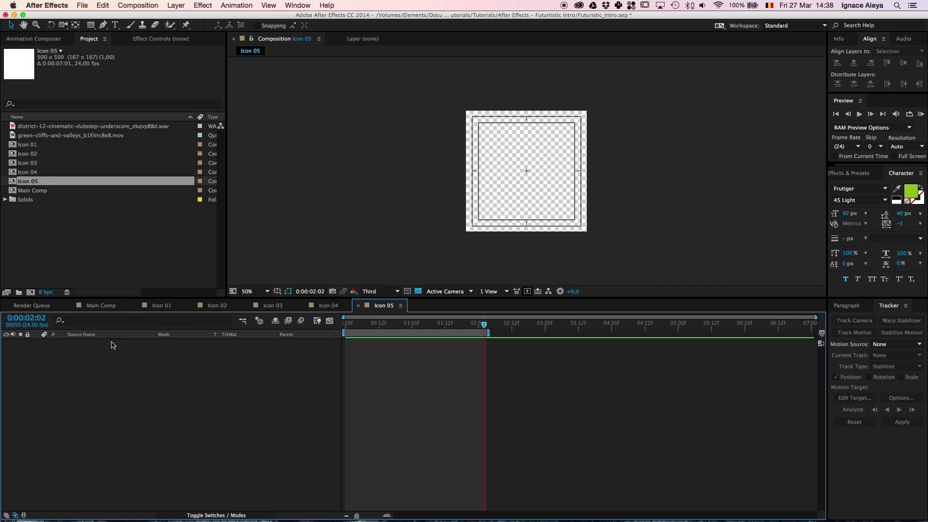
With the Polygon tool, draw a white four-sided diamond centred in the Icon 05 composition
click(91, 26)
drag(91, 26, 155, 60)
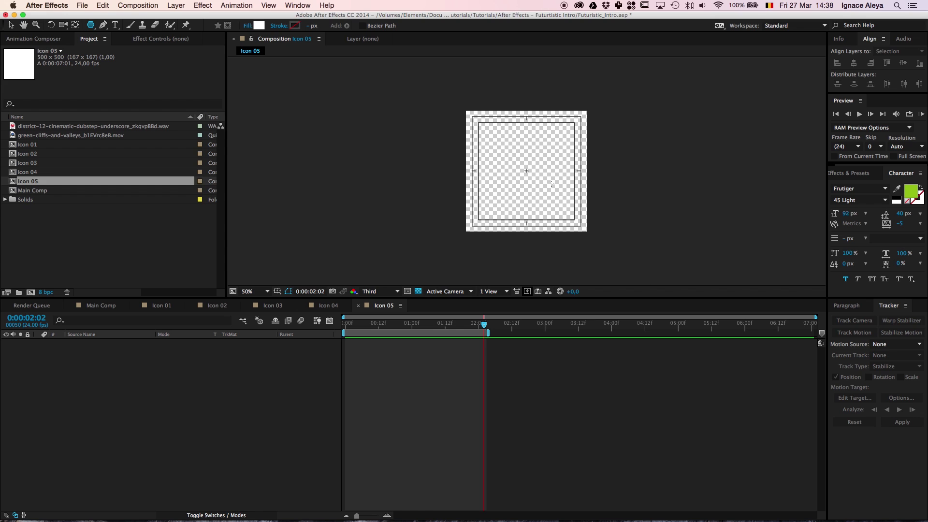
scroll(551, 183, up, 2)
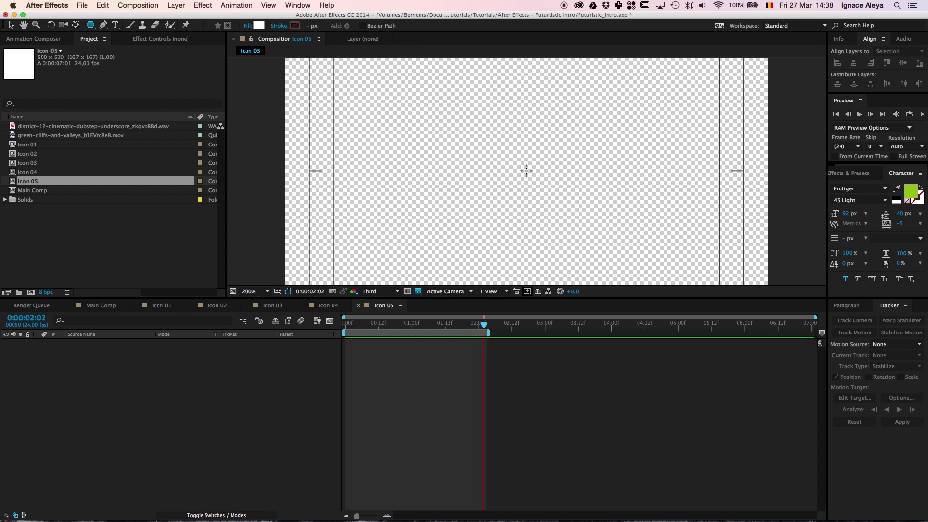
drag(526, 171, 591, 253)
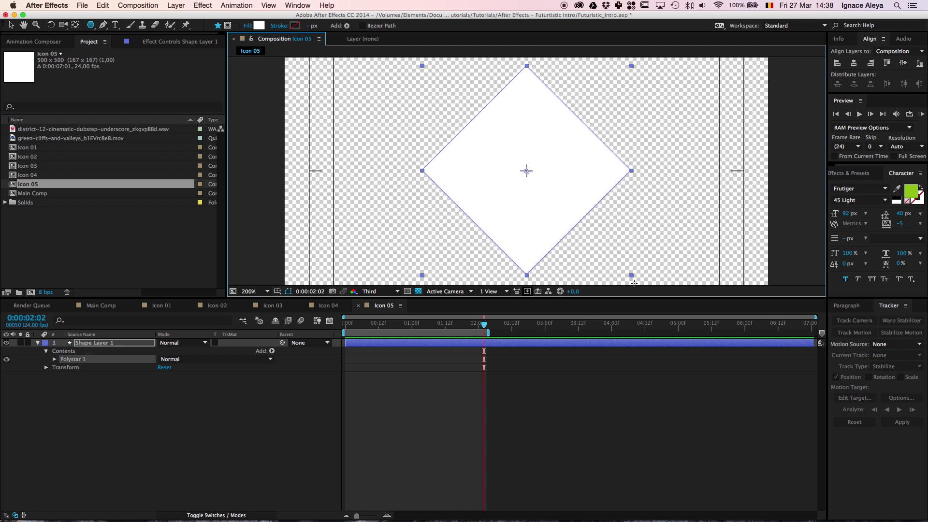
Make the composition viewer taller and set its magnification to Fit so the whole icon fills it
scroll(619, 249, down, 5)
scroll(618, 249, up, 4)
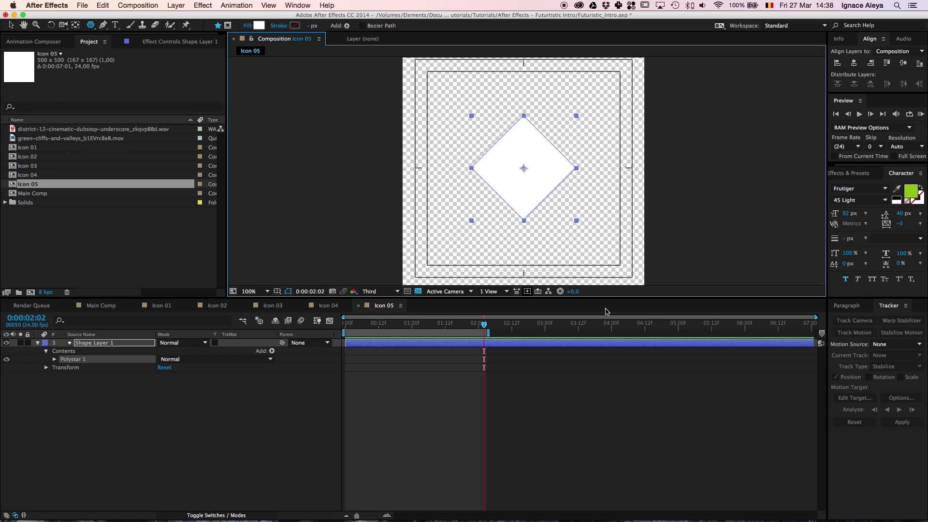
drag(608, 300, 606, 395)
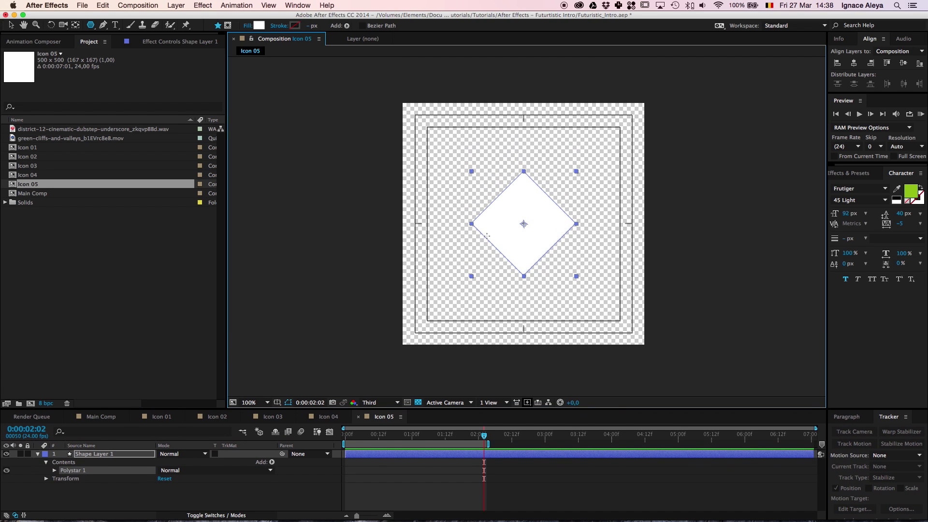
scroll(485, 233, up, 1)
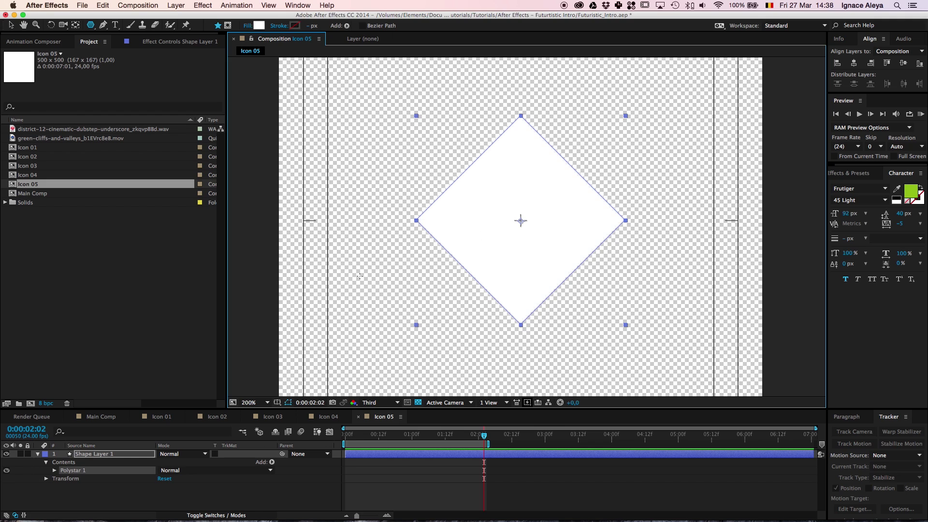
click(267, 402)
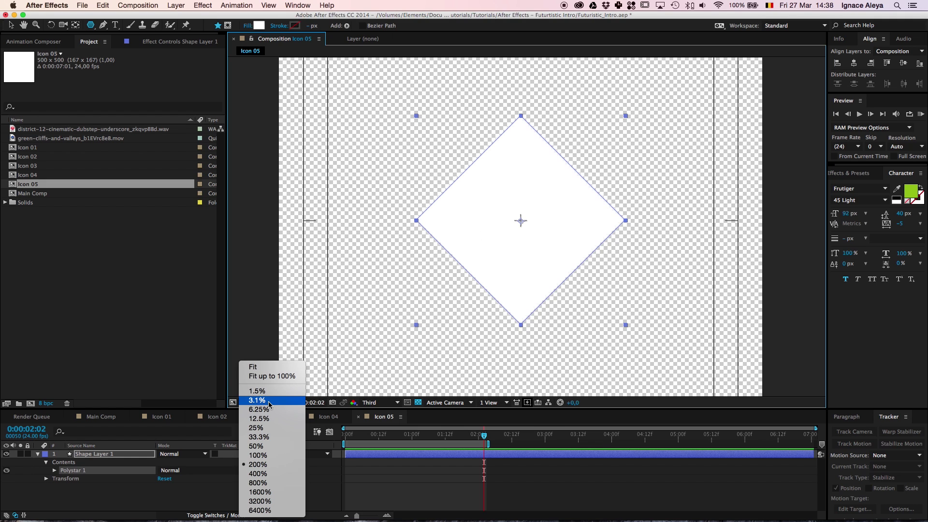
click(268, 377)
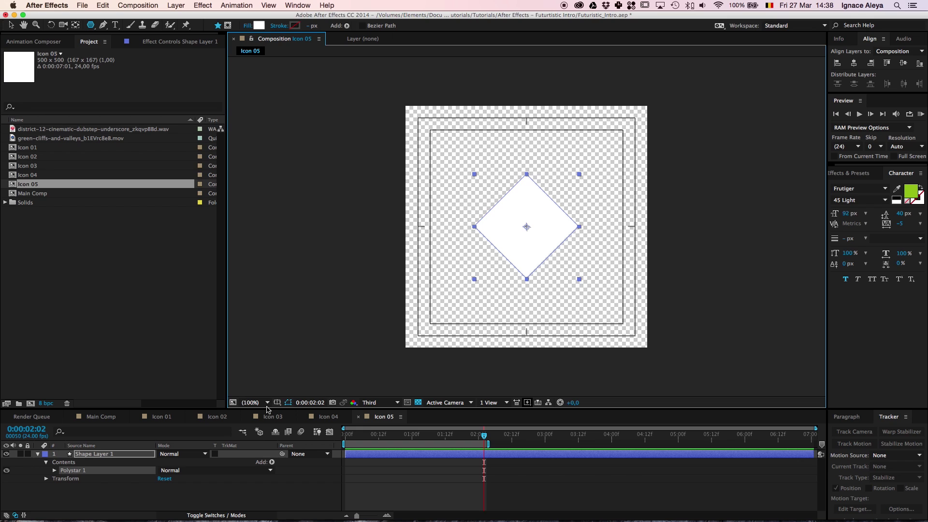
click(267, 403)
click(272, 367)
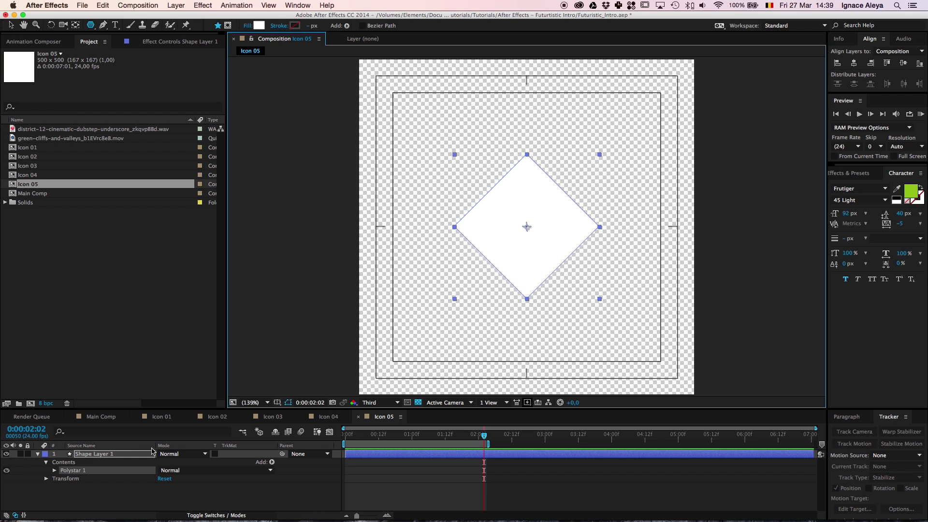
Set the diamond layer's Scale to 159%
click(126, 455)
key(s)
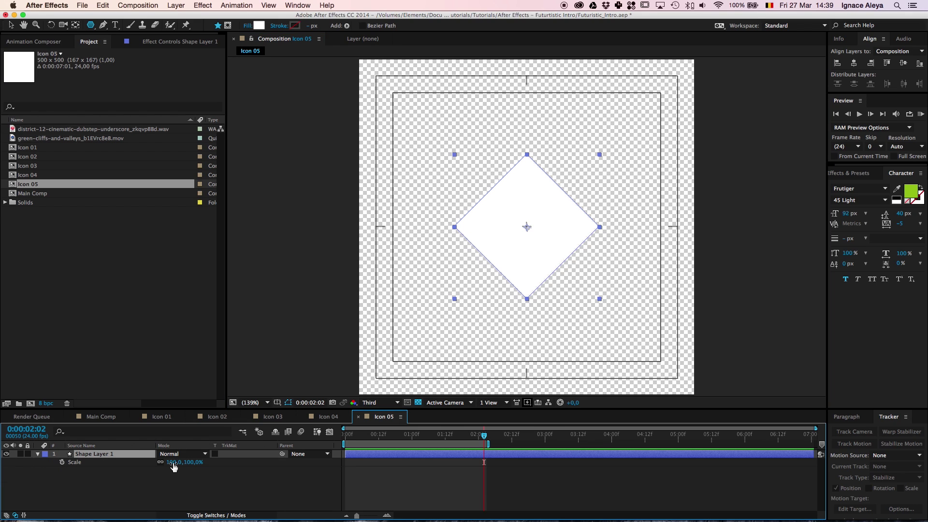
drag(172, 462, 201, 462)
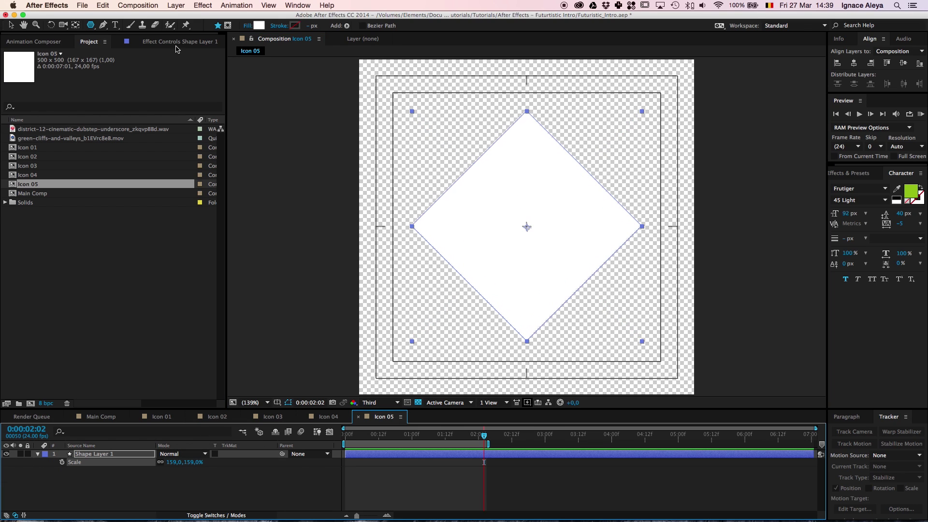
Set the diamond's fill to None and give it a white (FFFFFF) stroke 30 px wide
click(251, 26)
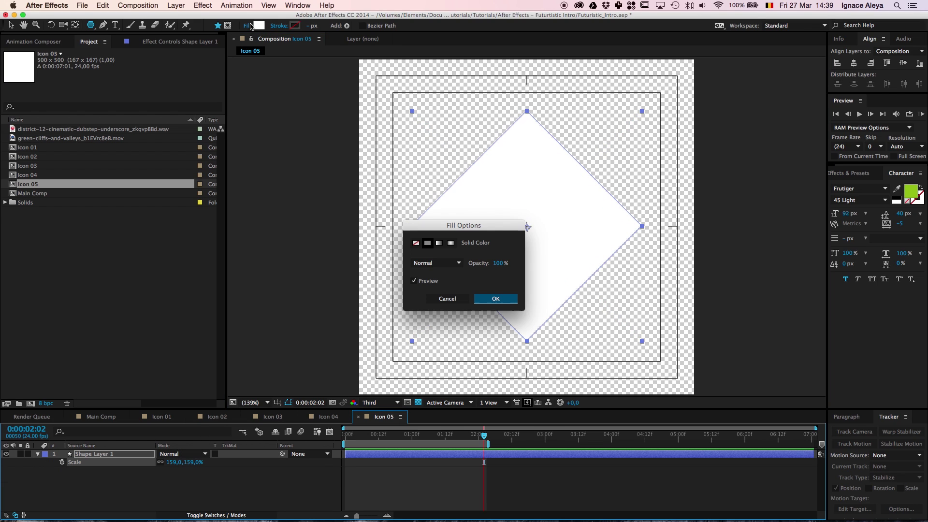
click(416, 242)
click(495, 298)
click(295, 25)
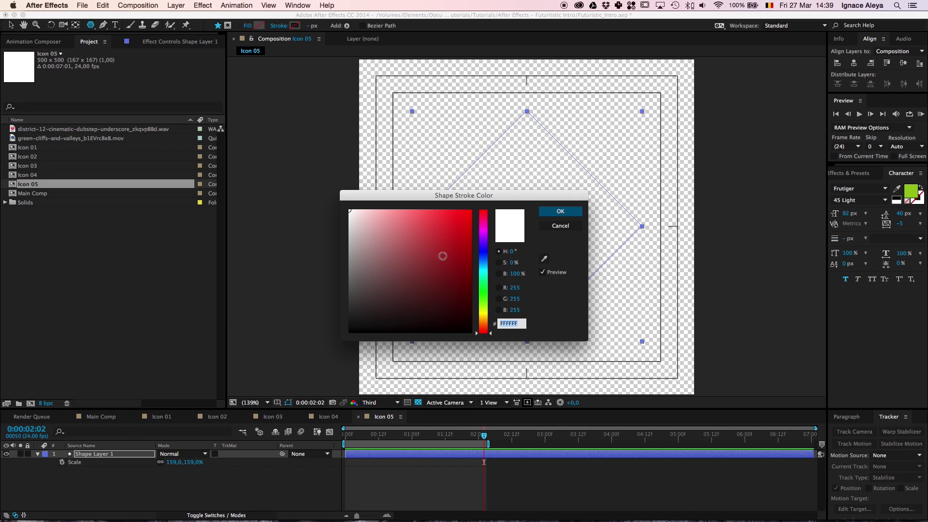
click(568, 211)
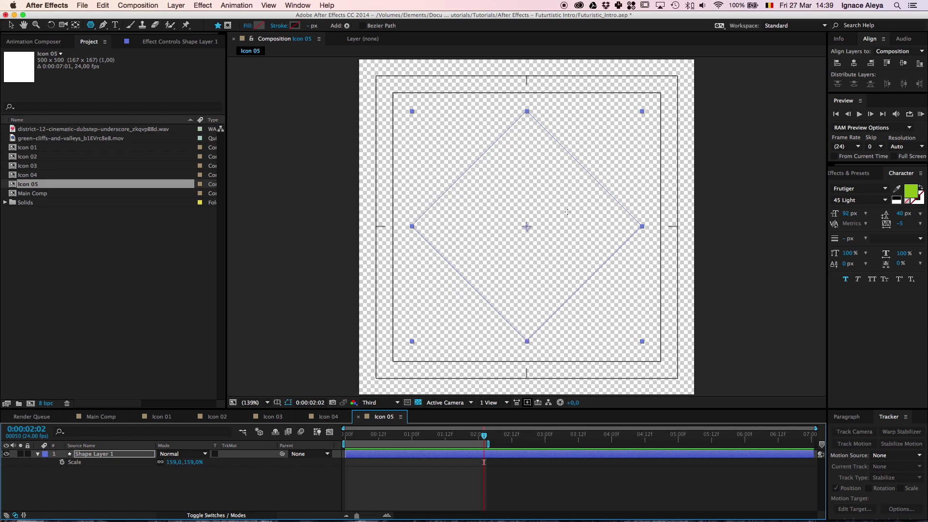
click(310, 26)
text(20)
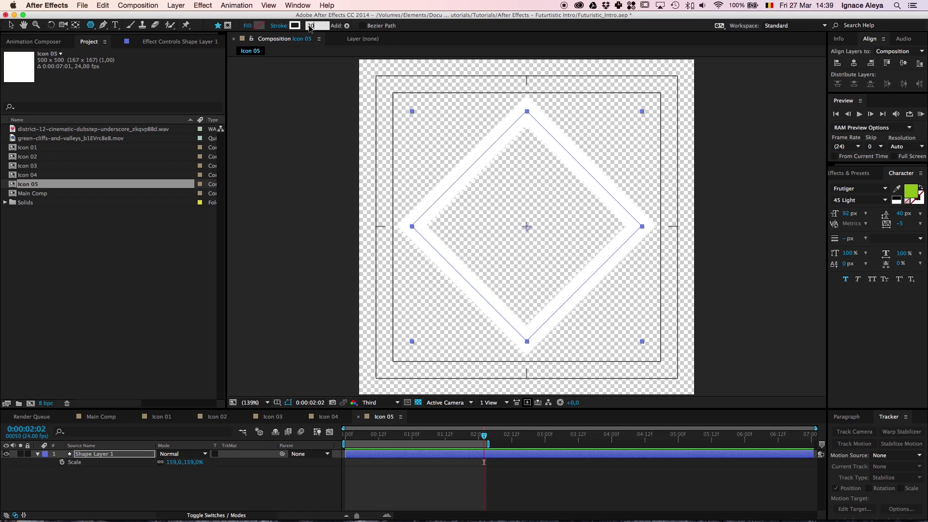
key(BackSpace)
key(BackSpace)
text(30)
key(Return)
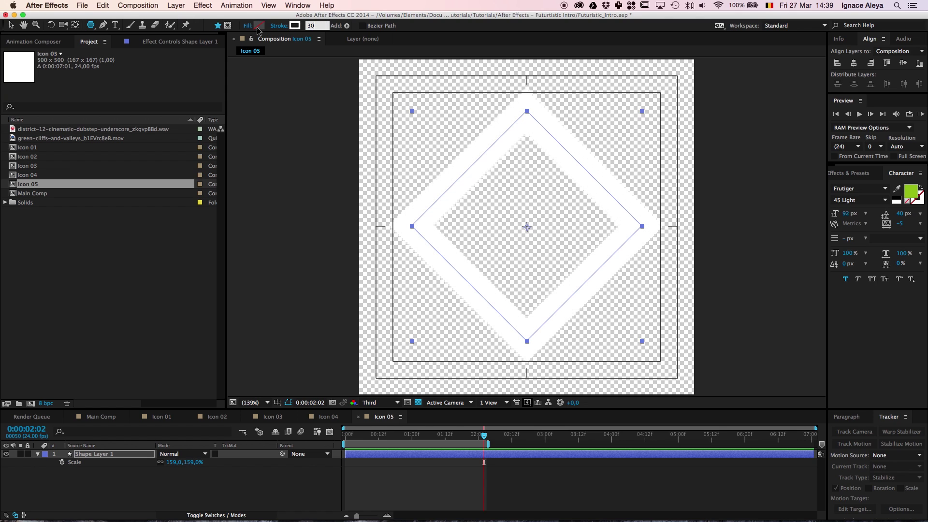
On a new shape layer, draw a closed Pen shape covering the icon except for the left wedge that points to the centre
click(102, 27)
click(196, 491)
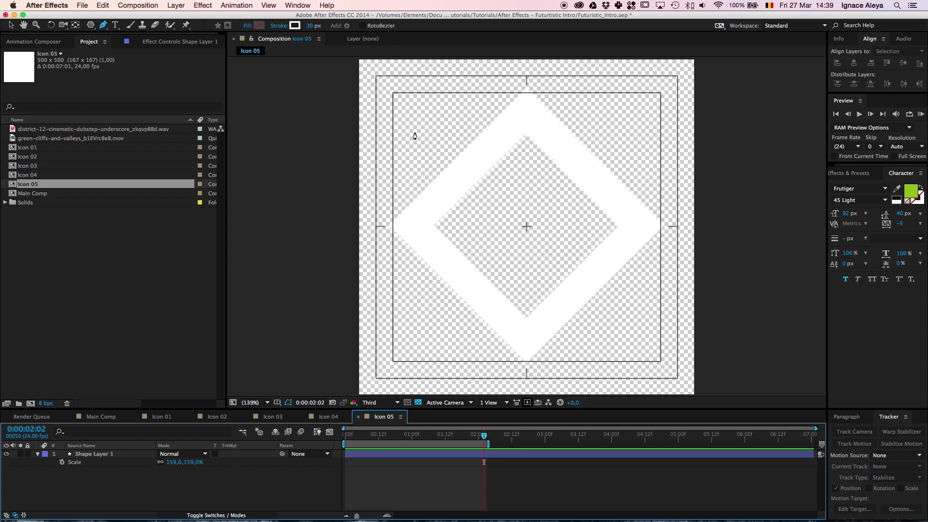
click(393, 93)
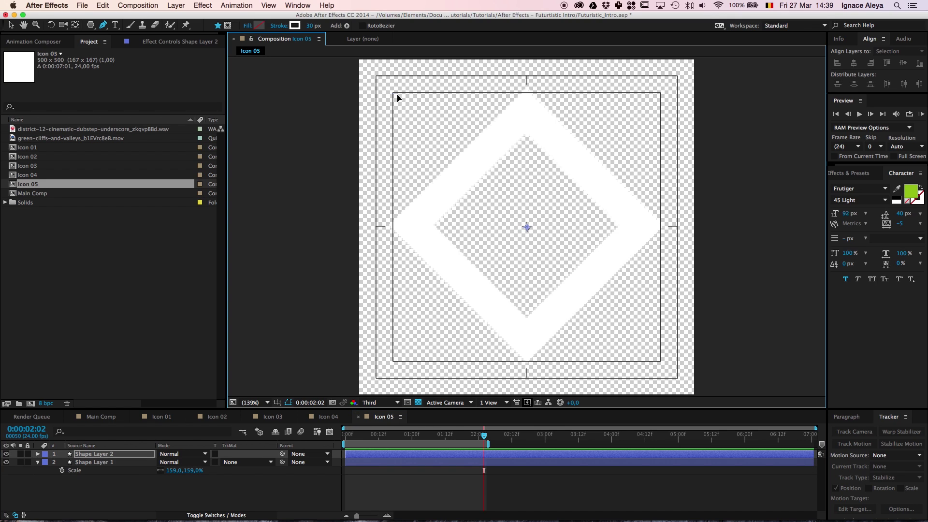
click(527, 226)
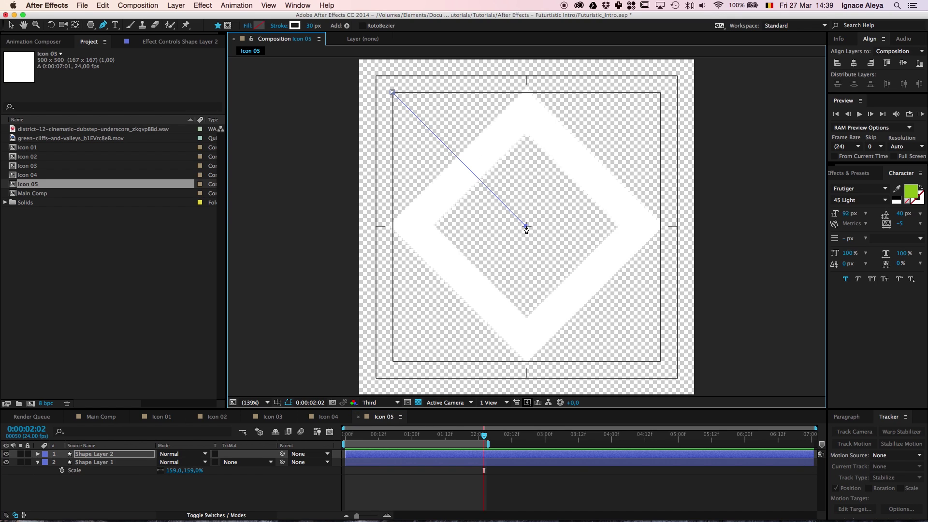
drag(393, 361, 448, 388)
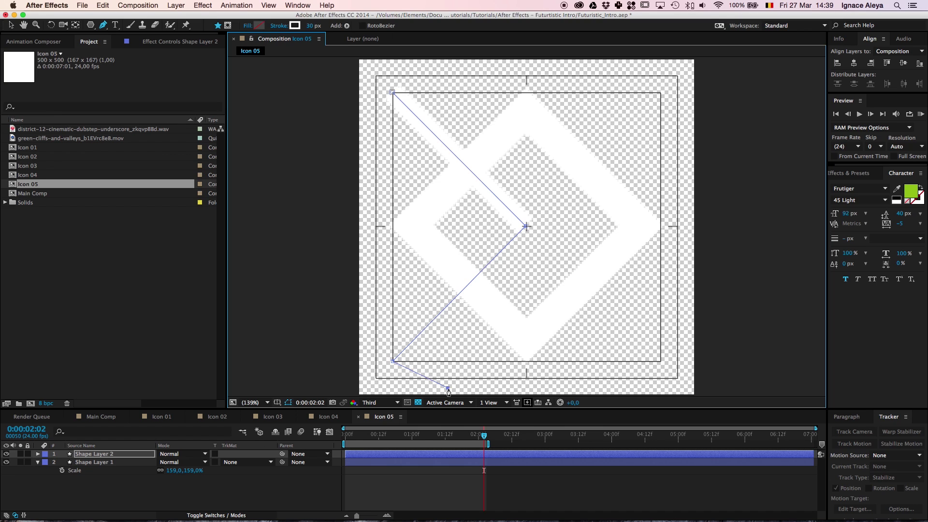
click(601, 388)
click(695, 346)
click(722, 179)
click(689, 107)
click(654, 81)
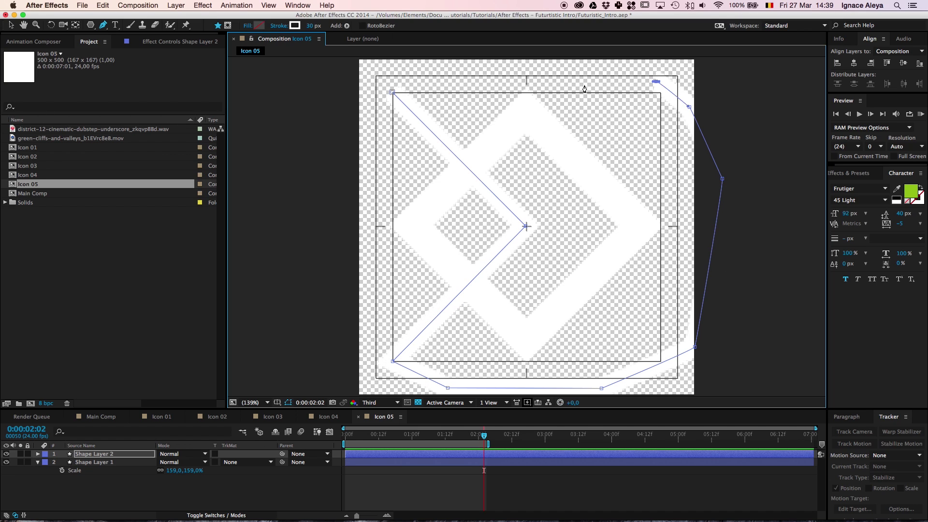
click(433, 64)
click(392, 92)
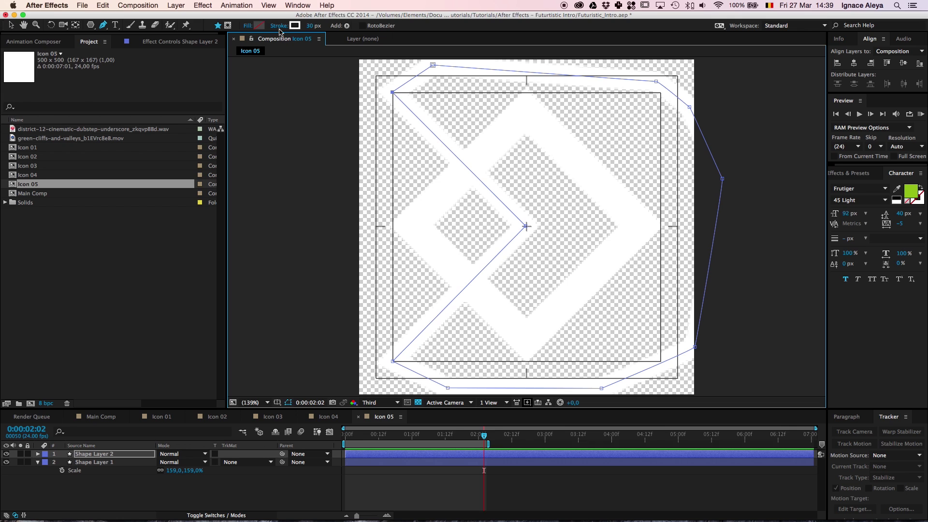
Set the pen shape's stroke to None and give it a solid white FFFFFF fill
click(275, 25)
click(415, 243)
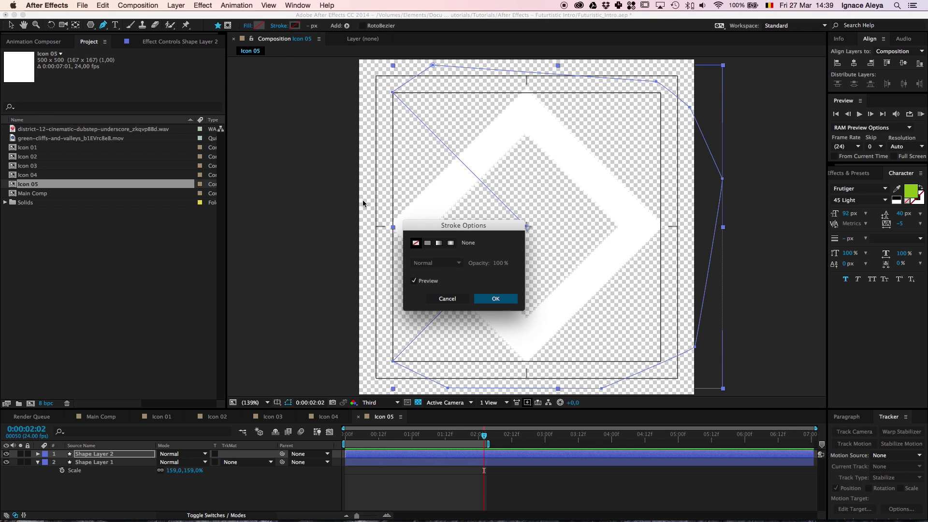
key(Return)
click(259, 25)
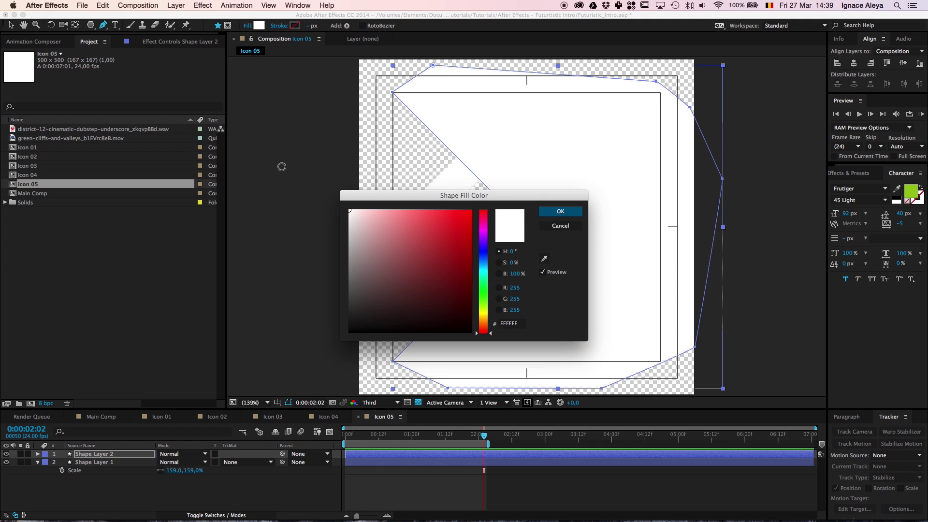
key(Return)
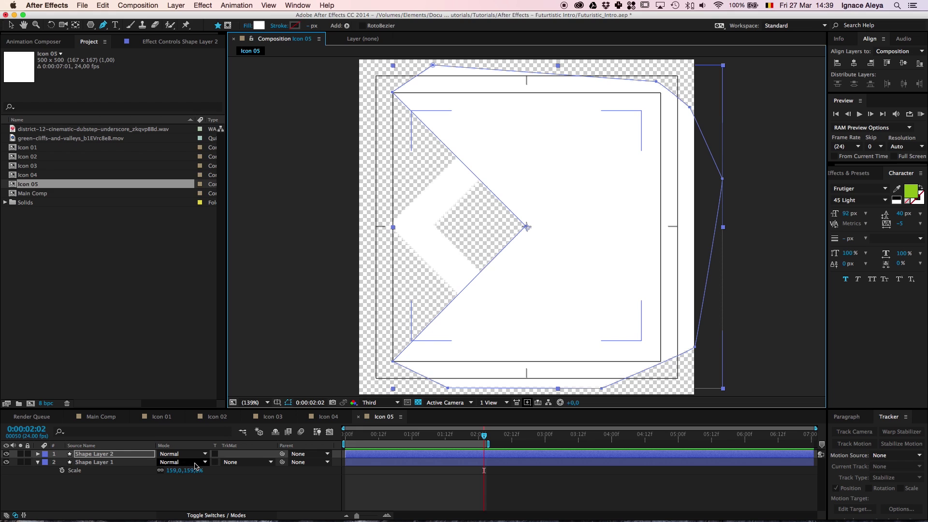
Set Shape Layer 1's track matte to Alpha Inverted Matte "Shape Layer 2", leaving no layer selected
click(247, 462)
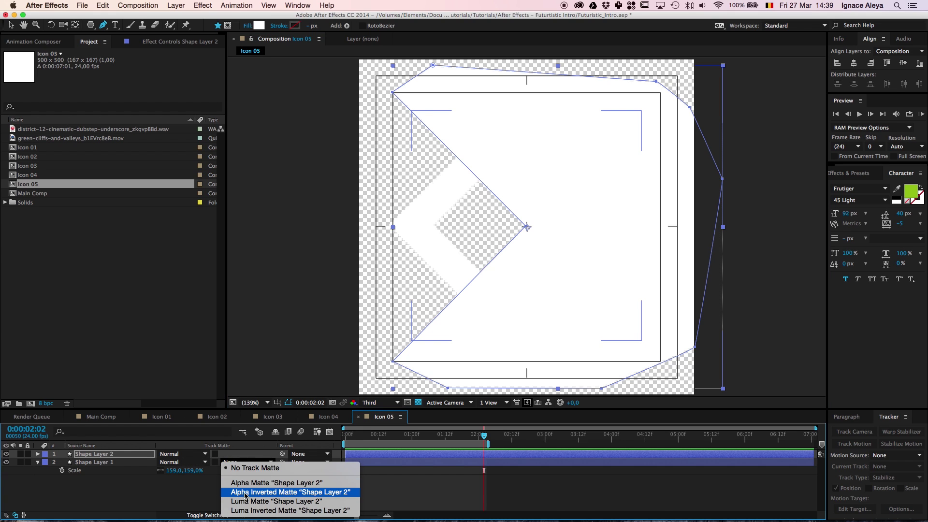
click(247, 492)
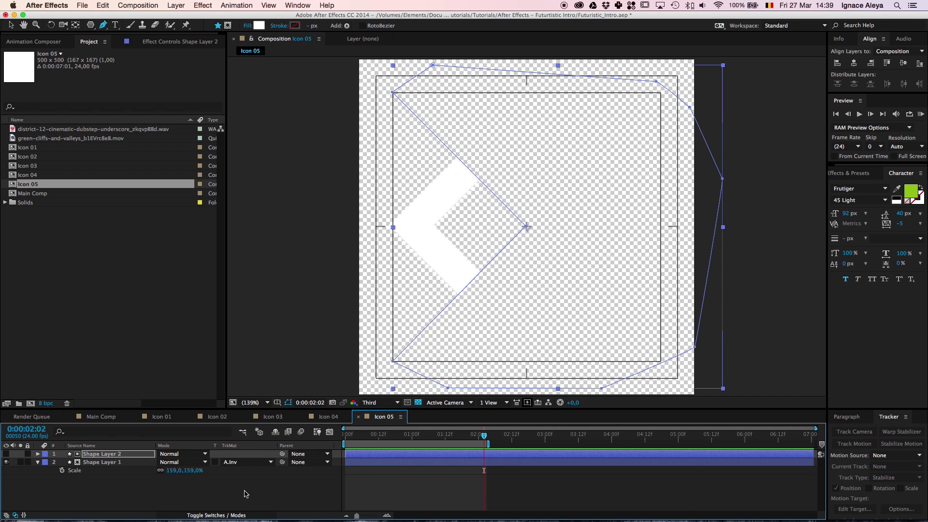
key(v)
click(245, 493)
At 0:00:01:02, move both shape layers together horizontally until the chevron sits near the composition centre, with Shape Layer 1 at about 391, 250
drag(466, 427, 417, 434)
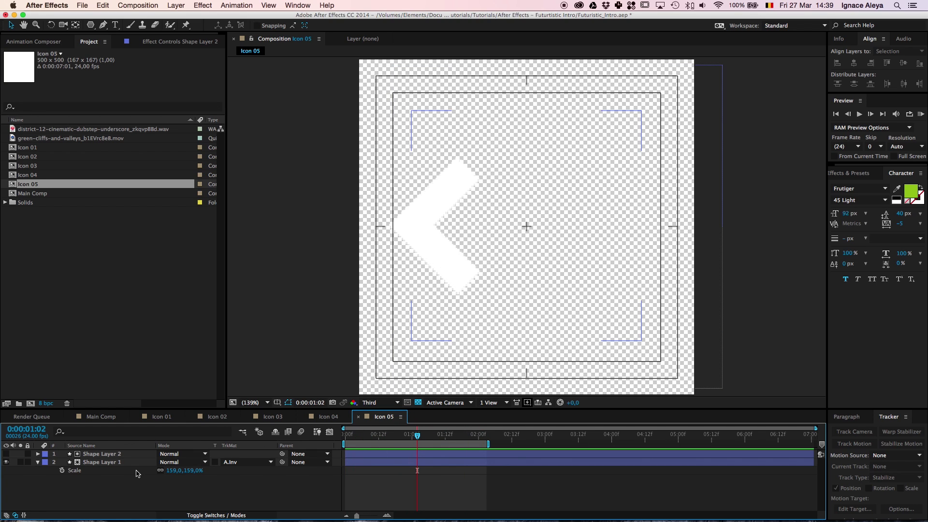
click(114, 463)
shift+click(115, 454)
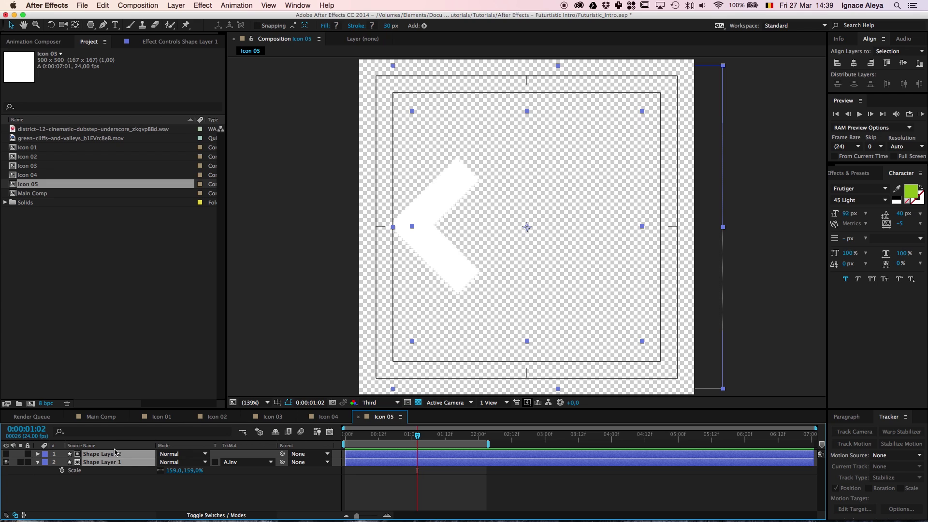
drag(433, 249, 528, 249)
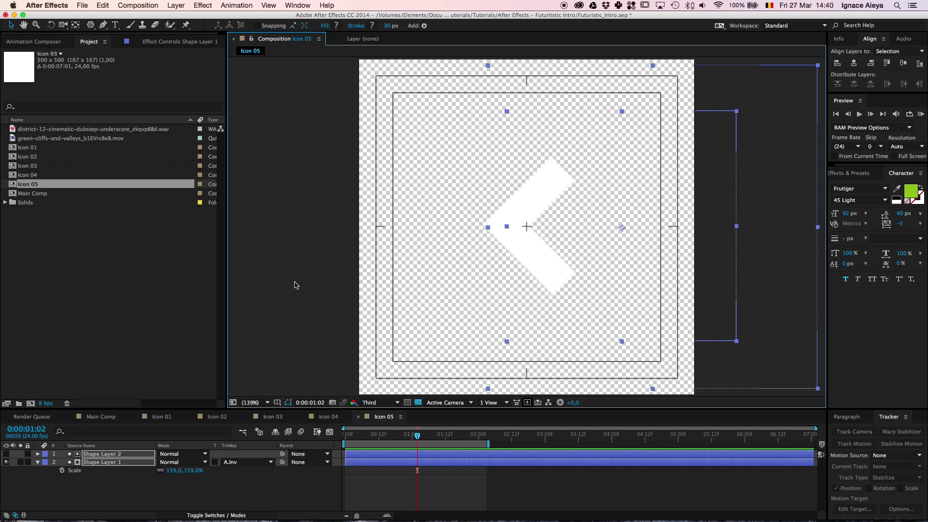
Duplicate the Icon 05 composition in the project and open the copy
click(47, 188)
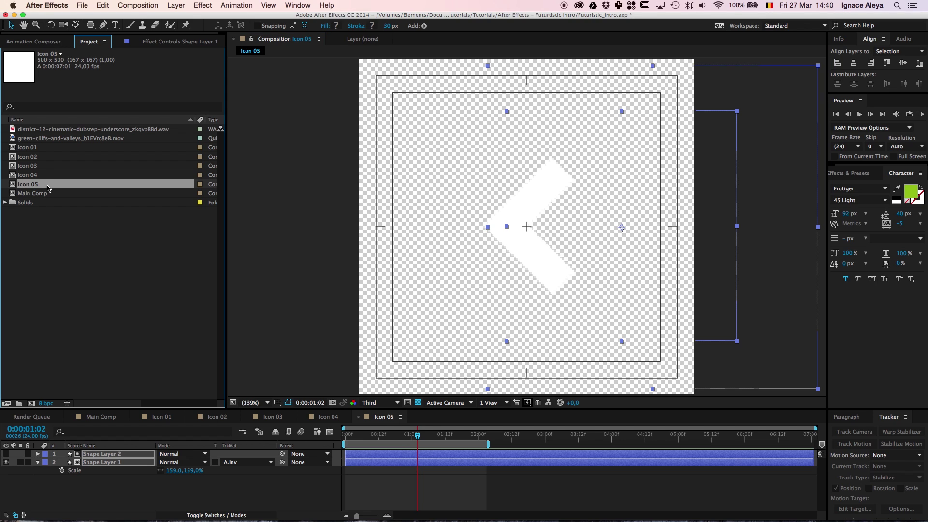
key(super+d)
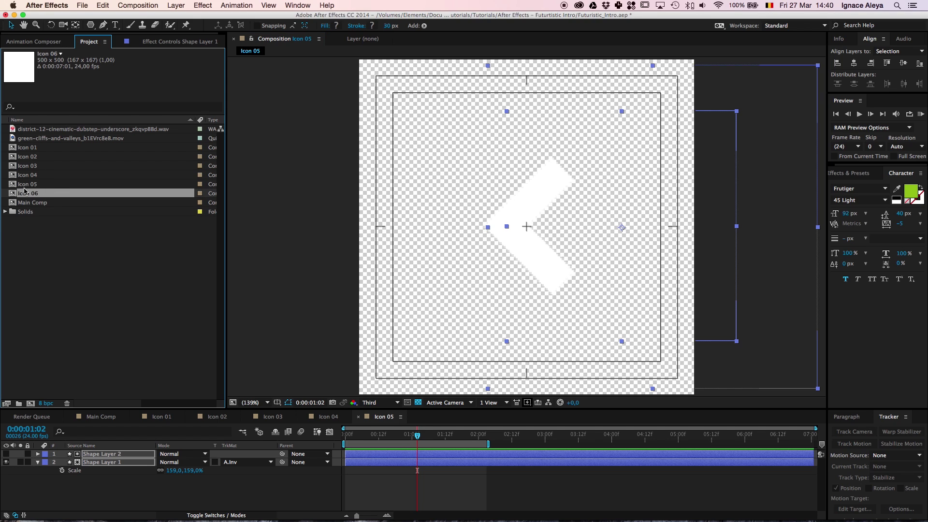
double_click(35, 196)
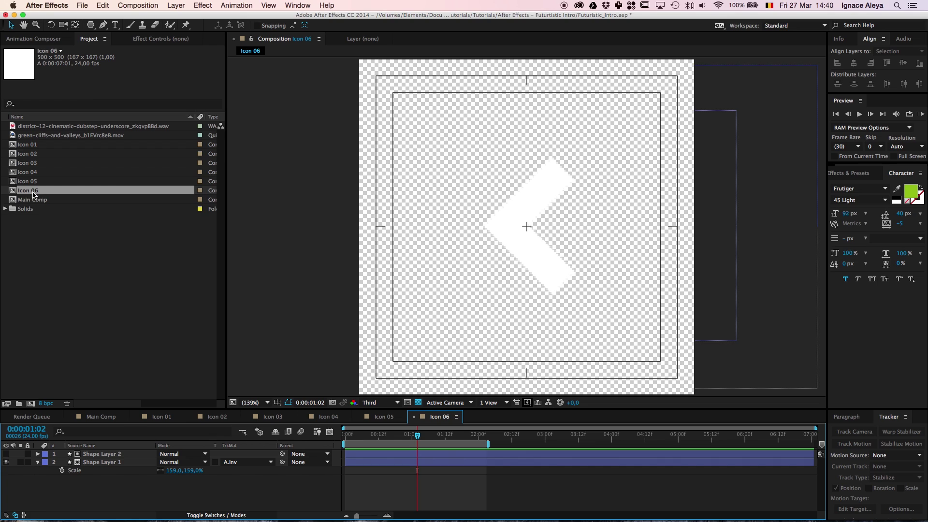
Replace both shape layers in Icon 06 with the Icon 05 composition as a nested layer
click(389, 463)
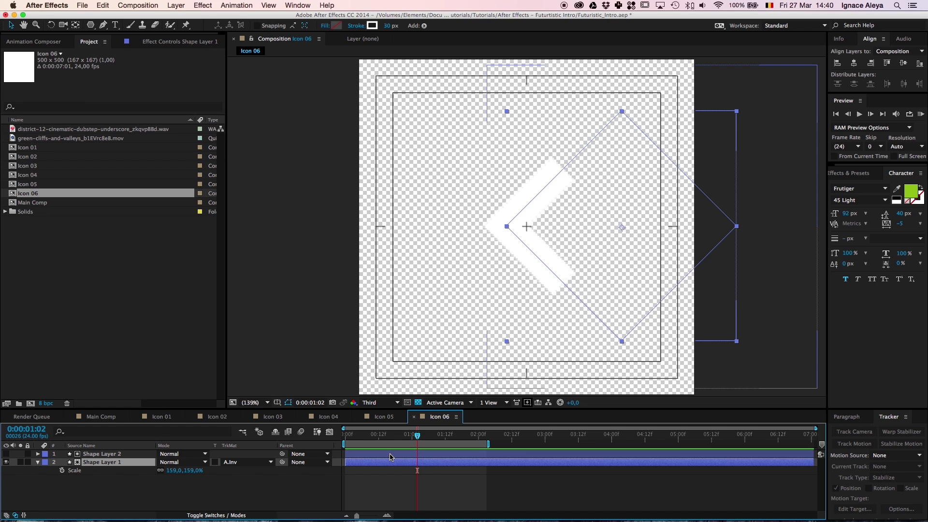
shift+click(390, 455)
key(Delete)
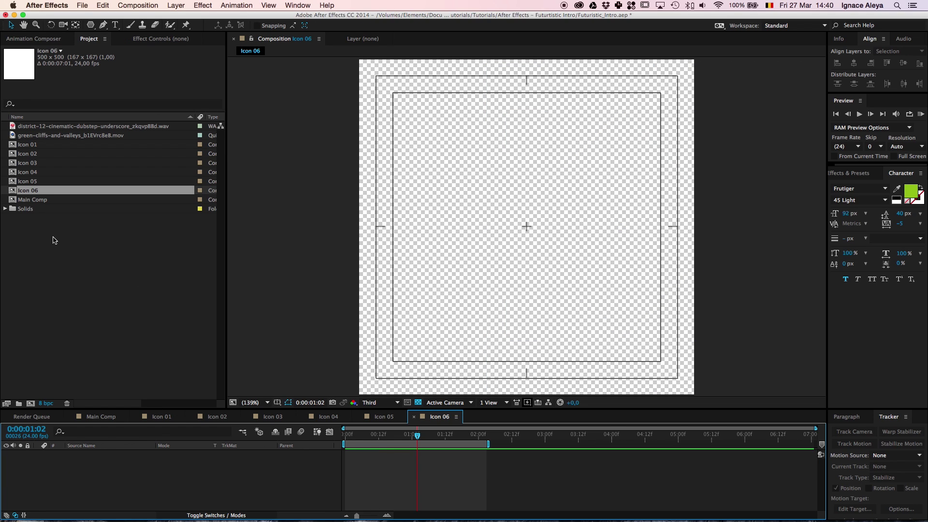
click(26, 182)
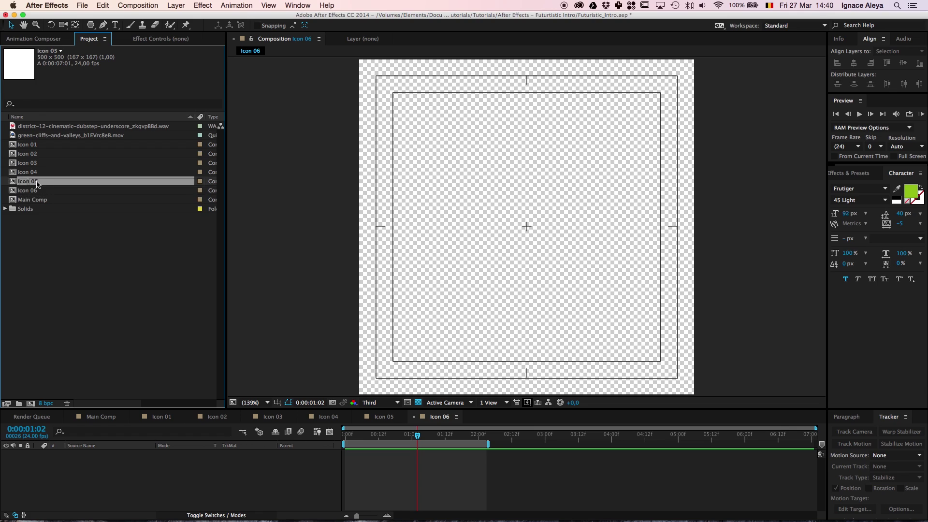
drag(106, 359, 189, 459)
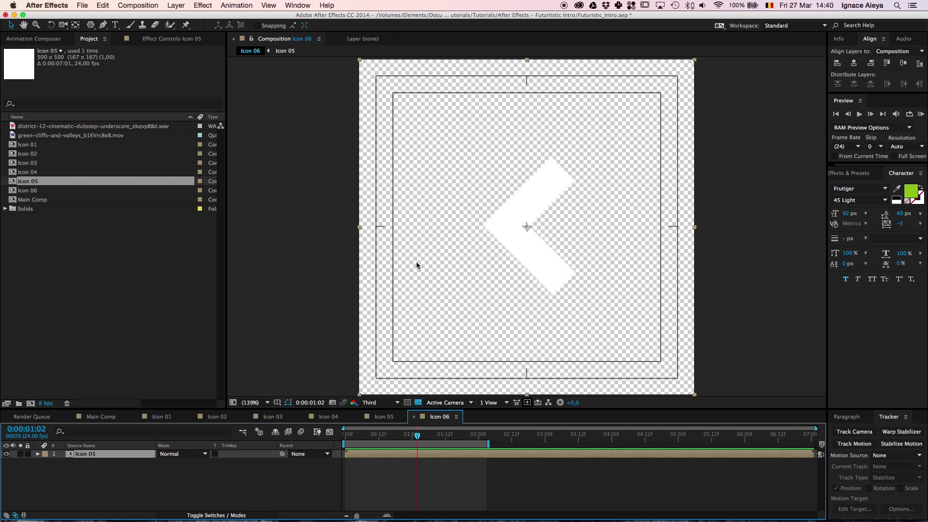
Open the nested Icon 05 composition and expand Shape Layer 1's contents to show Polystar 1's path, stroke and fill entries
double_click(388, 458)
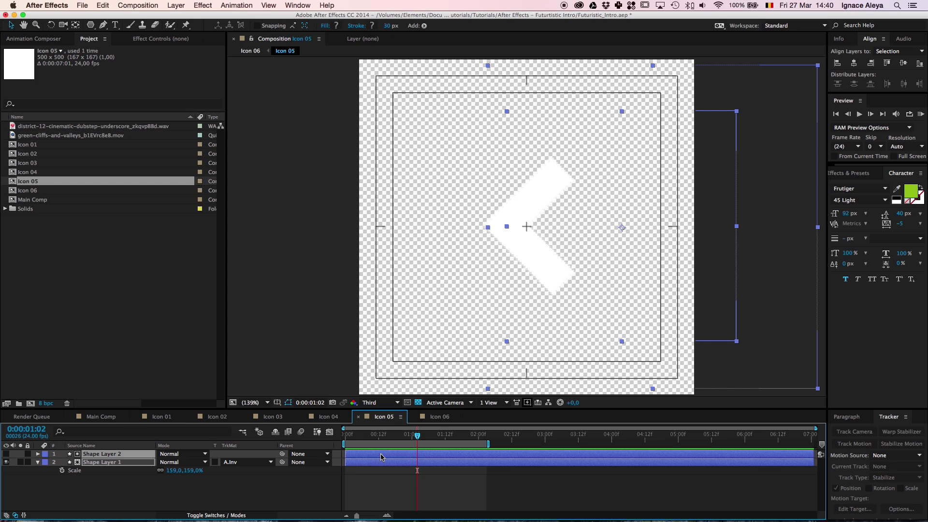
click(371, 470)
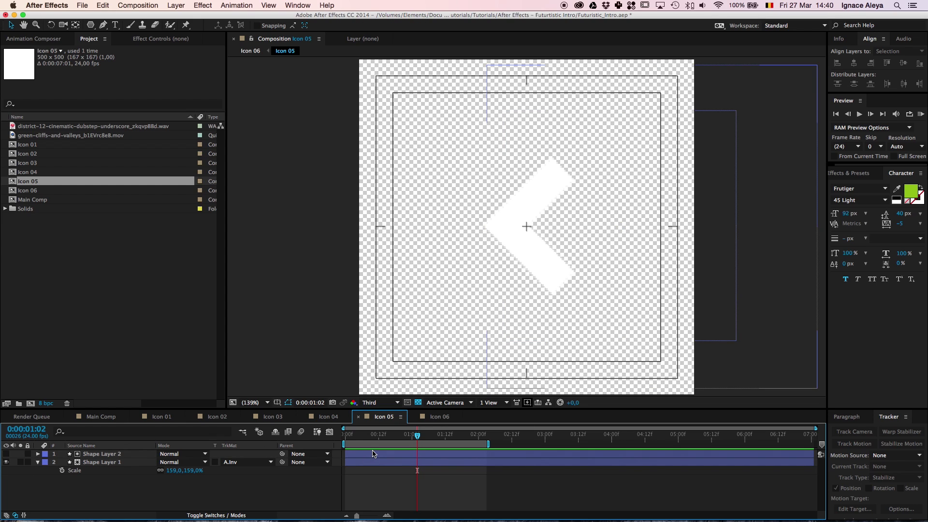
click(371, 454)
click(365, 463)
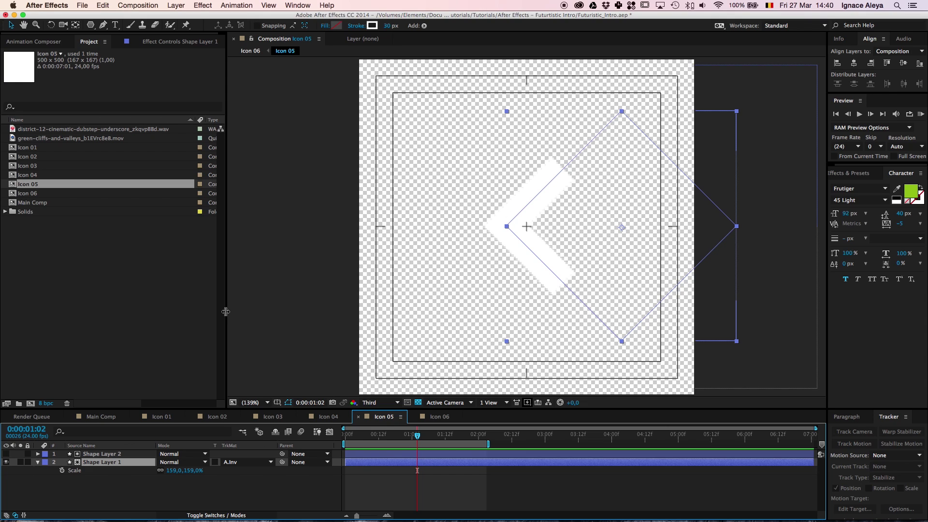
click(37, 462)
click(38, 462)
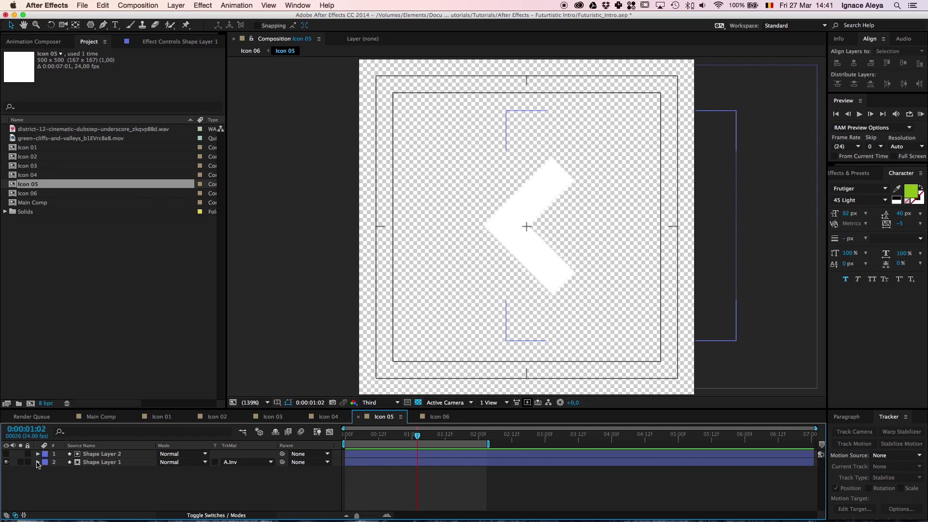
click(38, 463)
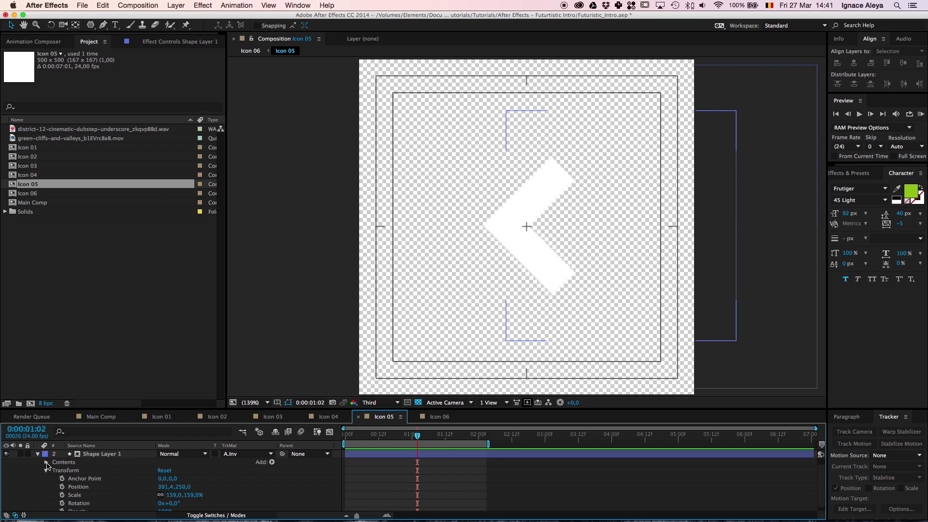
click(47, 462)
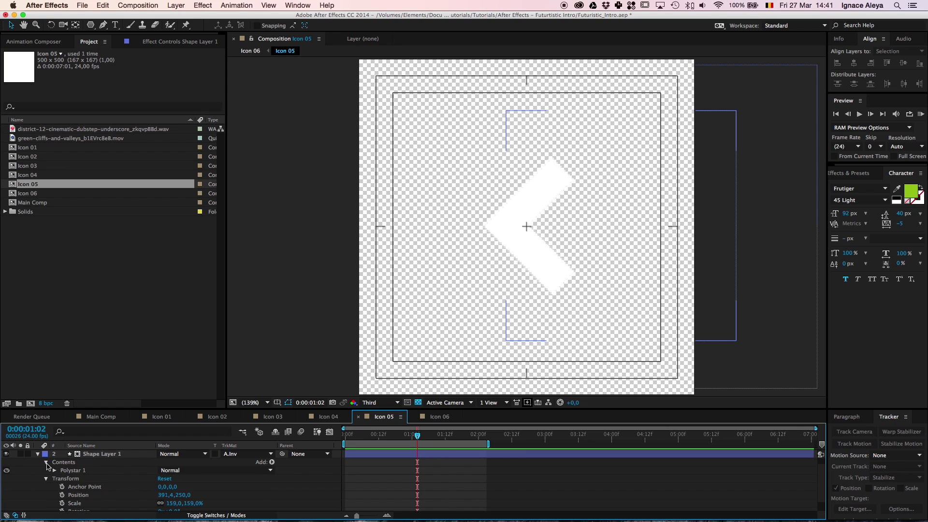
click(54, 471)
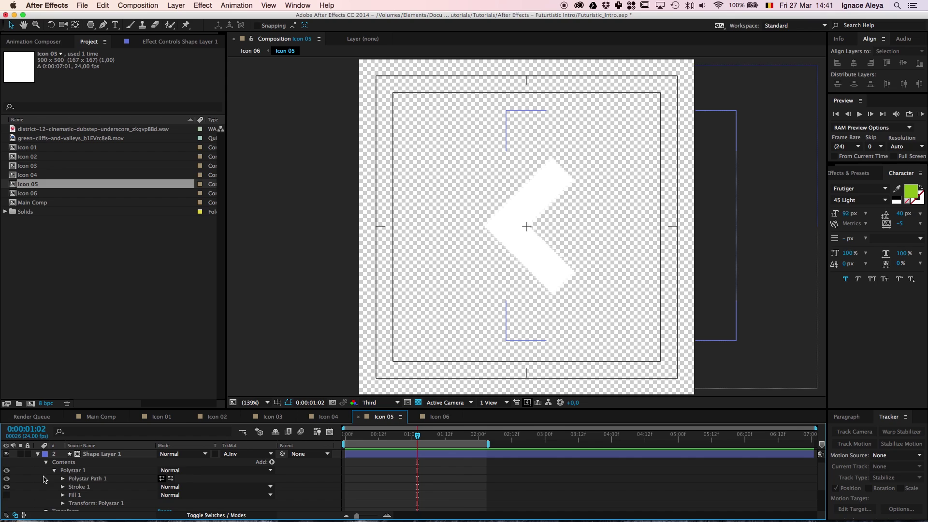
Add a Stroke Width keyframe at 0:00:01:00 for Shape Layer 1's Stroke 1 in the Icon 05 composition
scroll(43, 479, down, 1)
click(63, 478)
scroll(62, 481, down, 3)
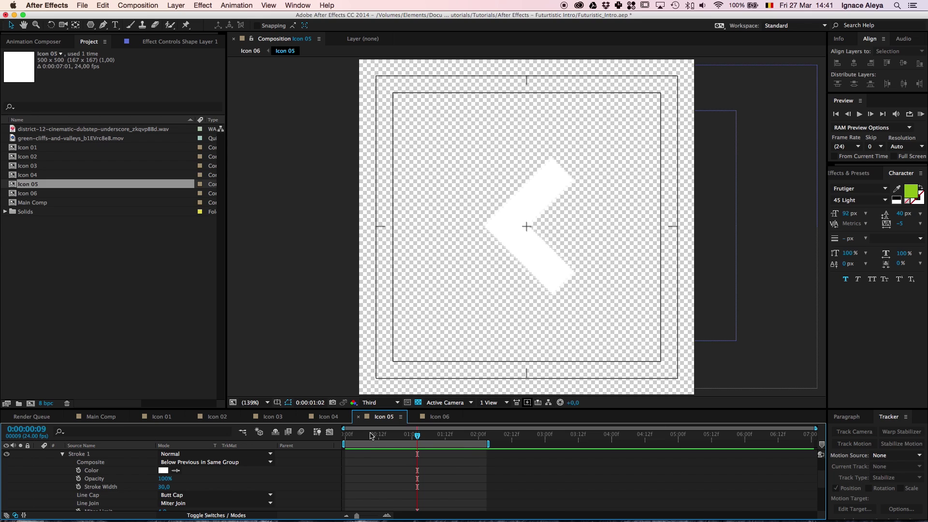
click(414, 439)
click(412, 437)
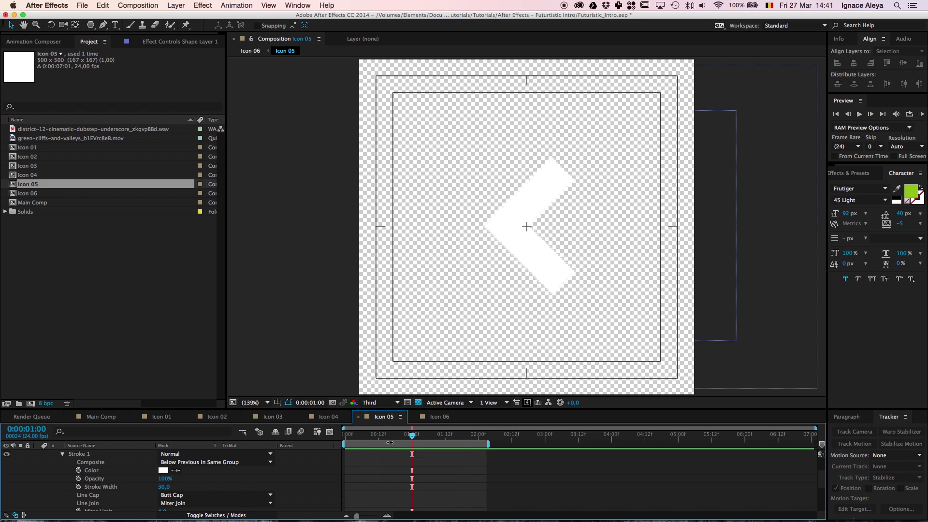
click(78, 486)
Keyframe Stroke 1's Stroke Width at 0 on the first frame, 0:00:00:00
drag(411, 435, 344, 436)
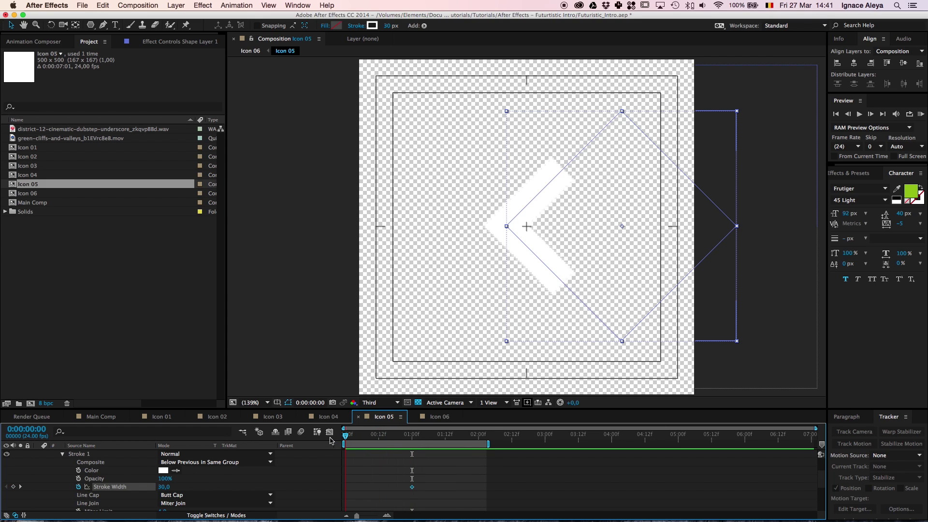
click(163, 486)
text(7,5)
key(Return)
mouse_move(346, 435)
mouse_down()
mouse_move(411, 436)
mouse_move(345, 436)
mouse_up()
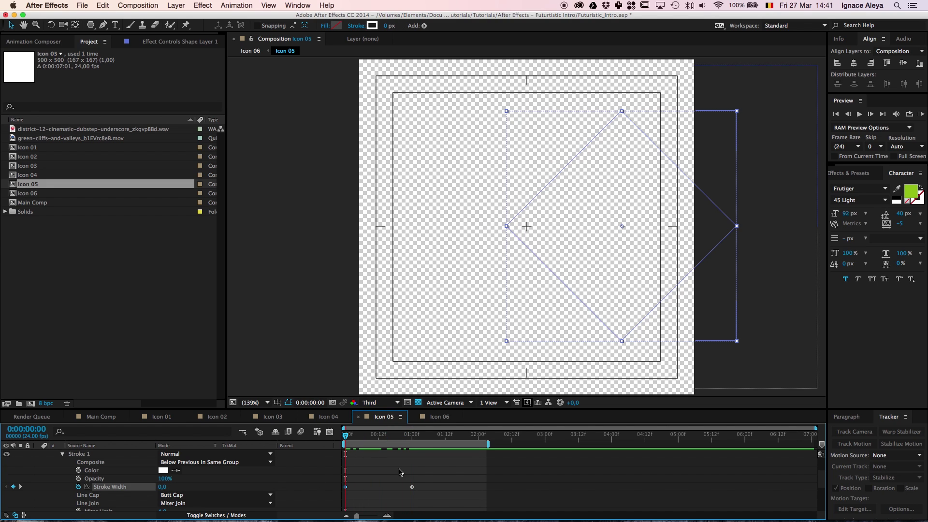
Apply Easy Ease to both Stroke Width keyframes and scrub back to the start of the timeline
drag(440, 476, 332, 496)
right_click(345, 486)
mouse_move(367, 512)
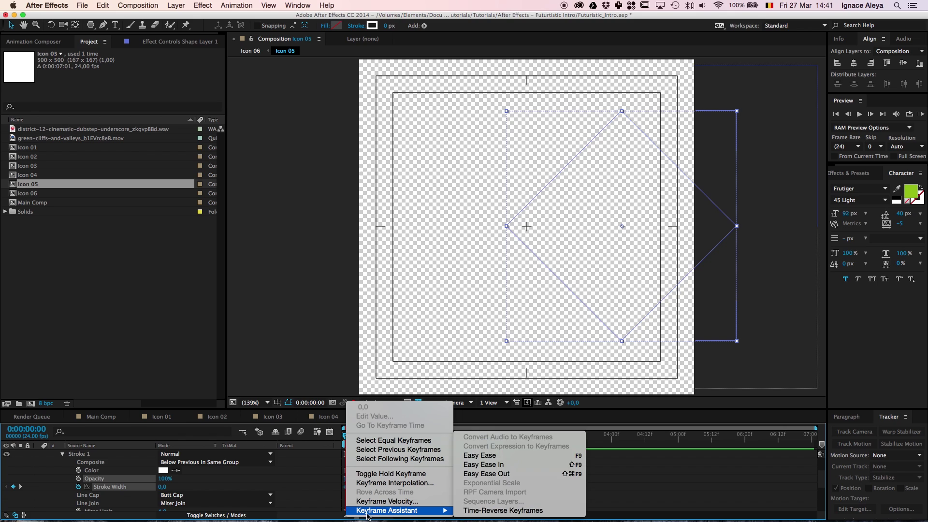
click(483, 455)
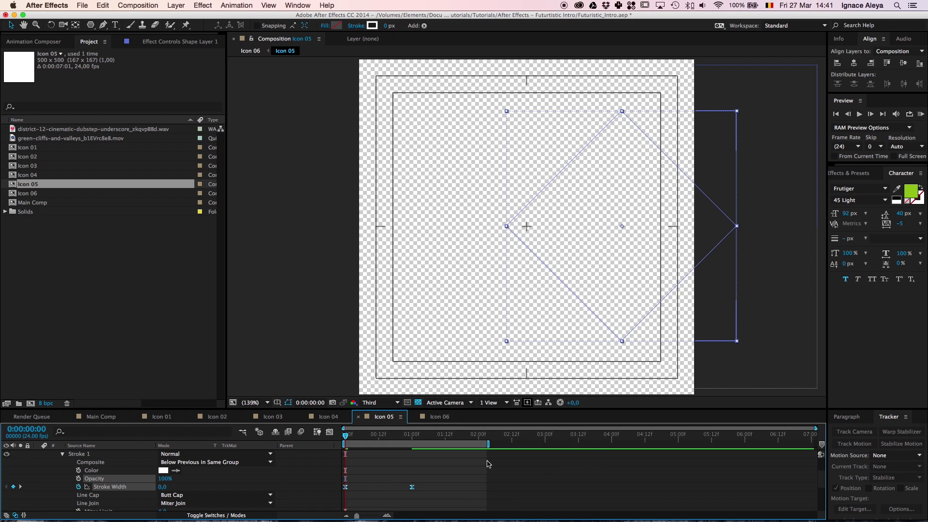
click(419, 473)
mouse_move(352, 441)
mouse_down()
mouse_move(414, 440)
mouse_move(292, 448)
mouse_up()
Add a Scale keyframe to Shape Layer 1 with its current value and move it to 0:00:01:00
scroll(233, 478, up, 5)
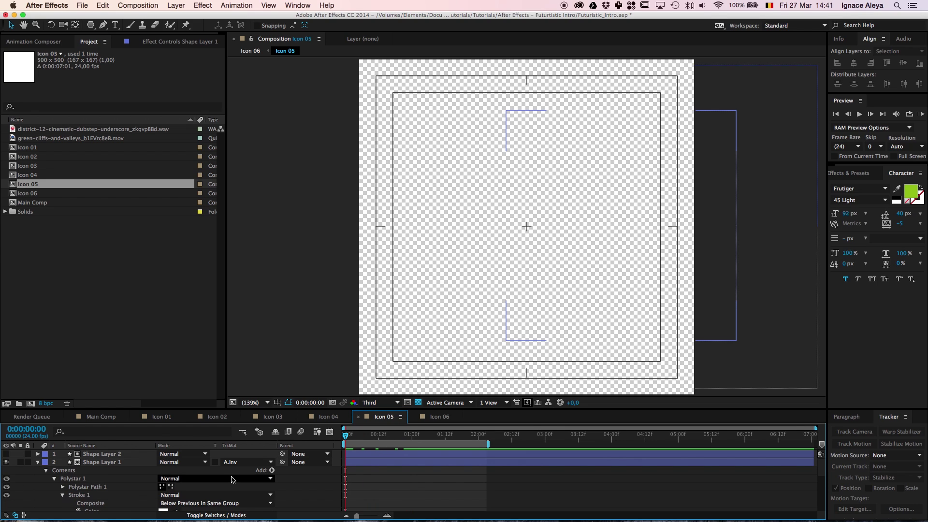
click(101, 463)
key(s)
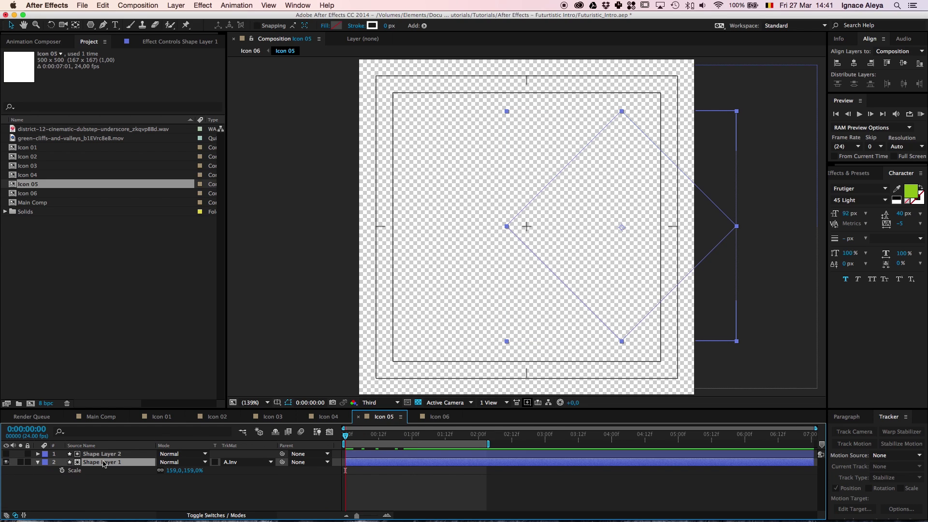
click(63, 470)
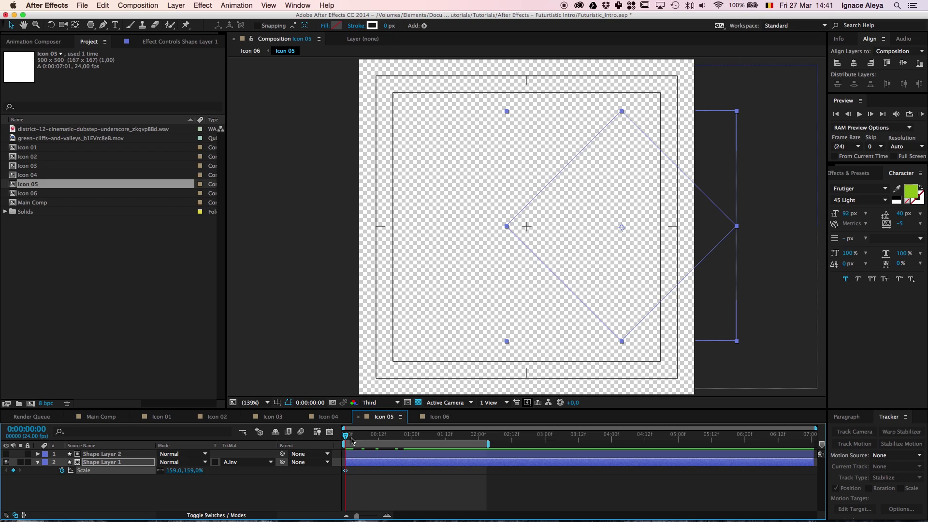
click(350, 438)
drag(346, 471, 412, 471)
Keyframe Shape Layer 1's Scale at 0% on the first frame and scrub to 0:00:01:00
click(346, 437)
click(193, 470)
text(0)
key(Return)
drag(348, 437, 412, 440)
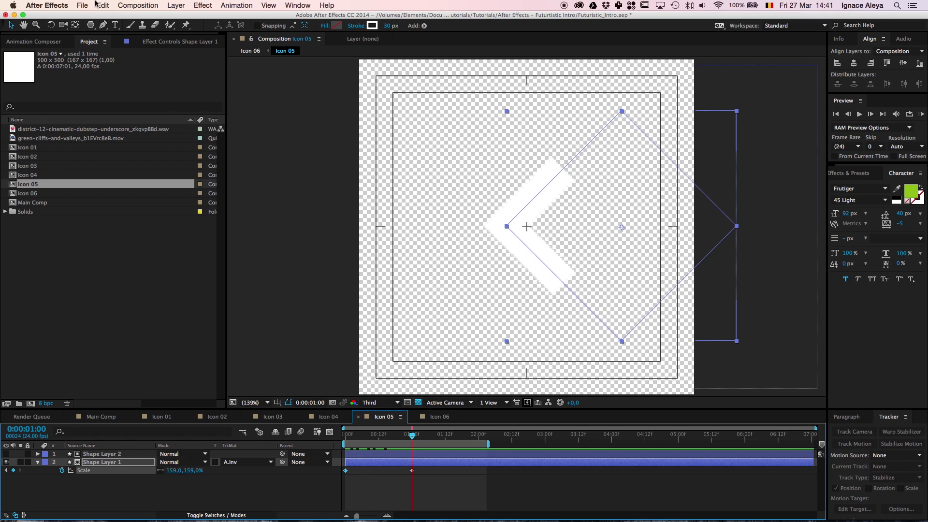
Move Shape Layer 1's anchor point to the centre of the composition with the Pan Behind tool
click(78, 25)
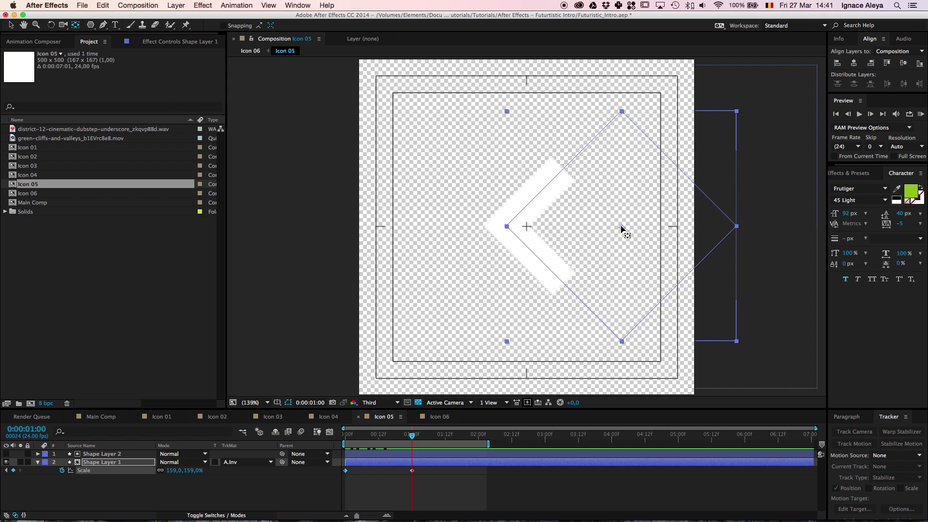
drag(622, 229, 526, 227)
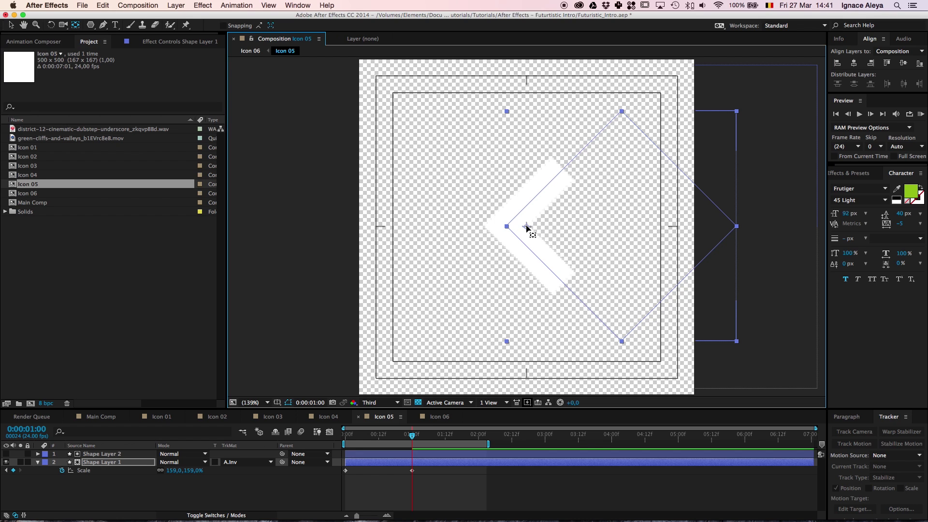
mouse_move(392, 437)
mouse_down()
mouse_move(347, 438)
mouse_move(436, 438)
mouse_move(331, 438)
mouse_move(408, 442)
mouse_up()
Switch to the Icon 06 composition and scale its Icon 05 layer down to 35%
click(427, 418)
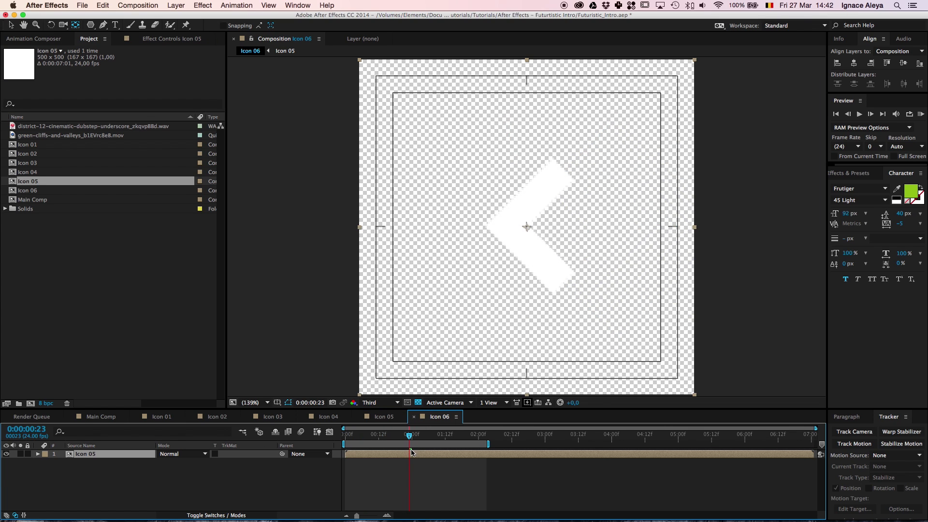
key(v)
drag(405, 441, 364, 467)
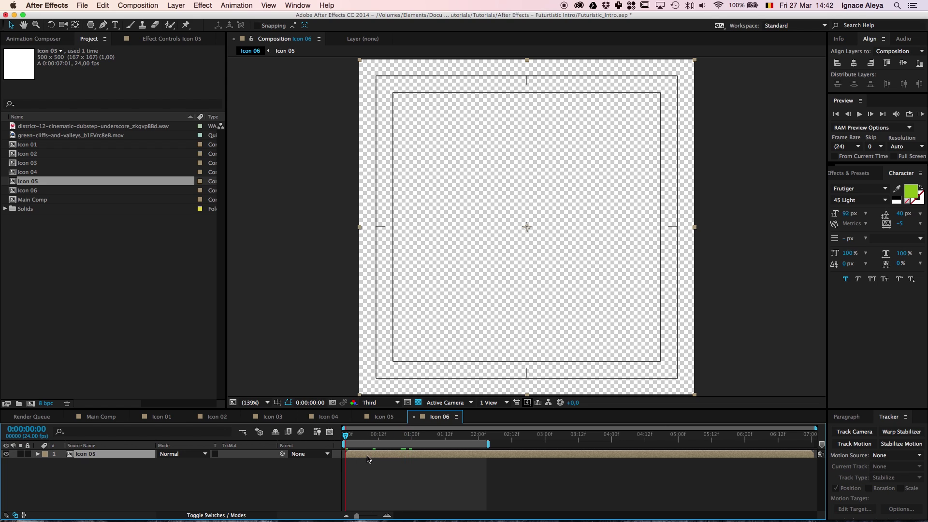
drag(349, 438, 324, 446)
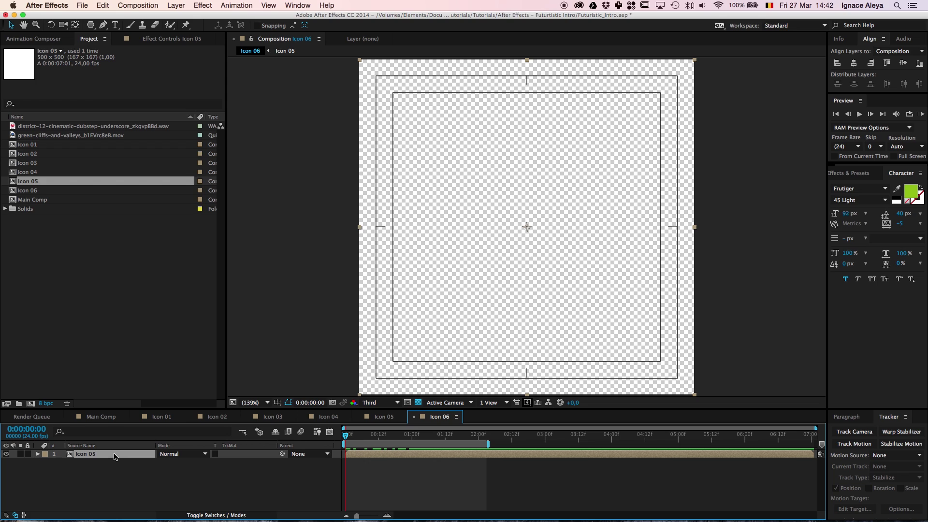
key(s)
drag(177, 465, 144, 468)
mouse_move(344, 438)
mouse_down()
mouse_move(425, 438)
mouse_move(344, 437)
mouse_up()
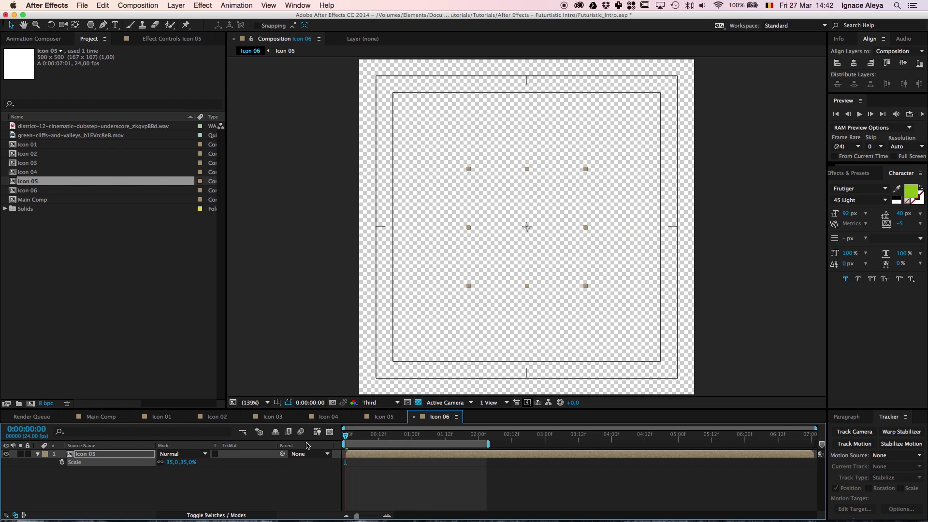
Animate the Icon 05 layer's Position from the centre at 0:00:00:00 to about 37.9, 250 near the left edge at 0:00:01:00
click(129, 456)
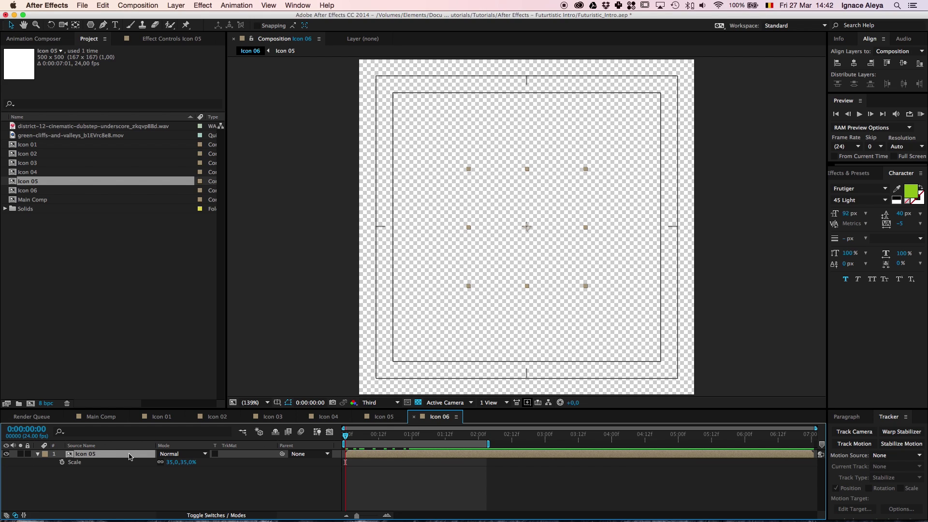
key(p)
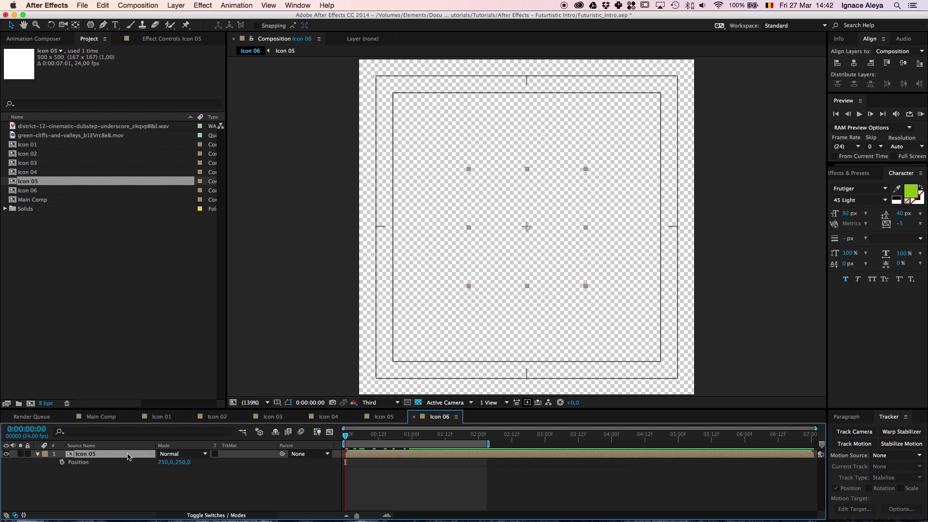
click(63, 462)
drag(344, 436, 412, 445)
drag(533, 256, 390, 255)
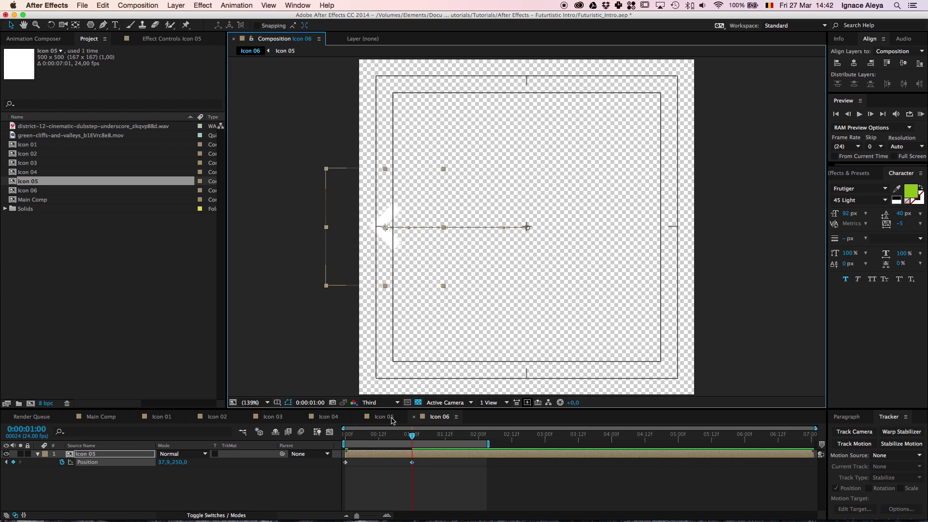
drag(412, 438, 465, 442)
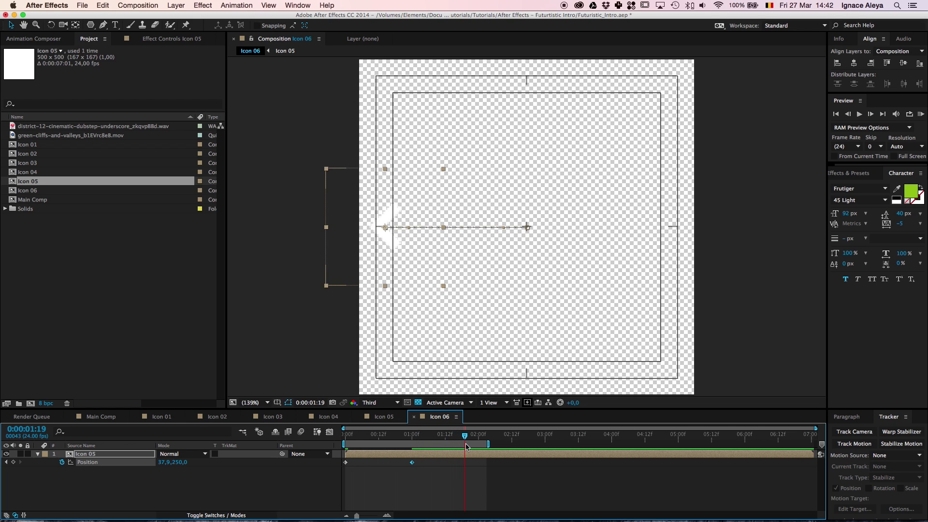
Reduce the Icon 05 layer's Scale in Icon 06 to 17% and check an intermediate frame
click(383, 417)
click(423, 421)
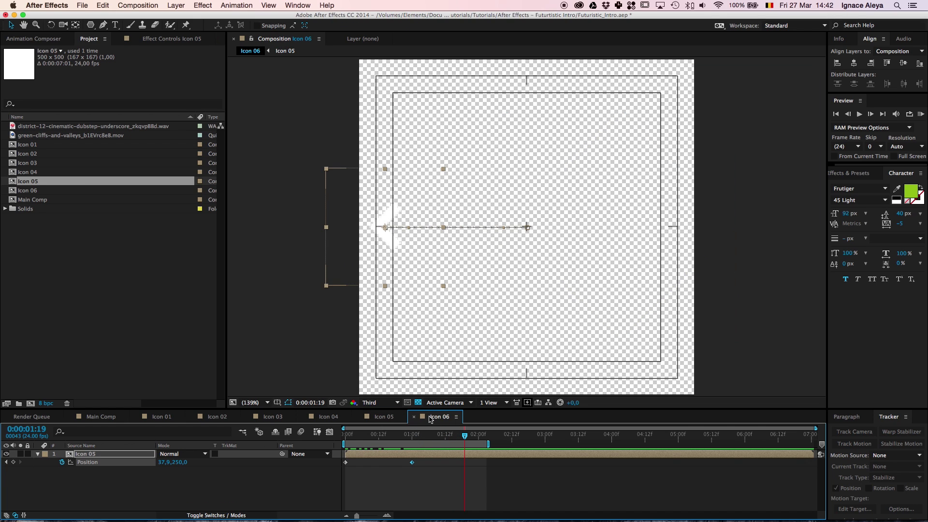
click(414, 437)
drag(414, 438, 412, 444)
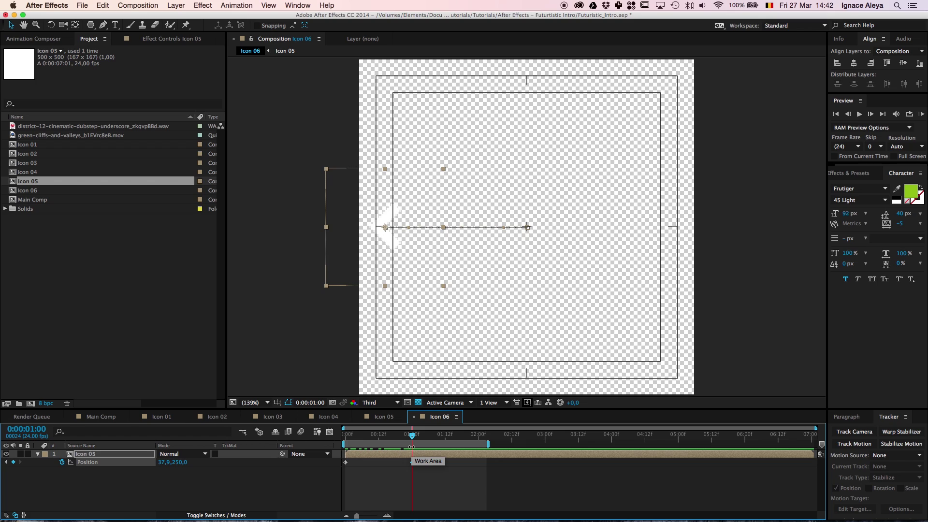
key(s)
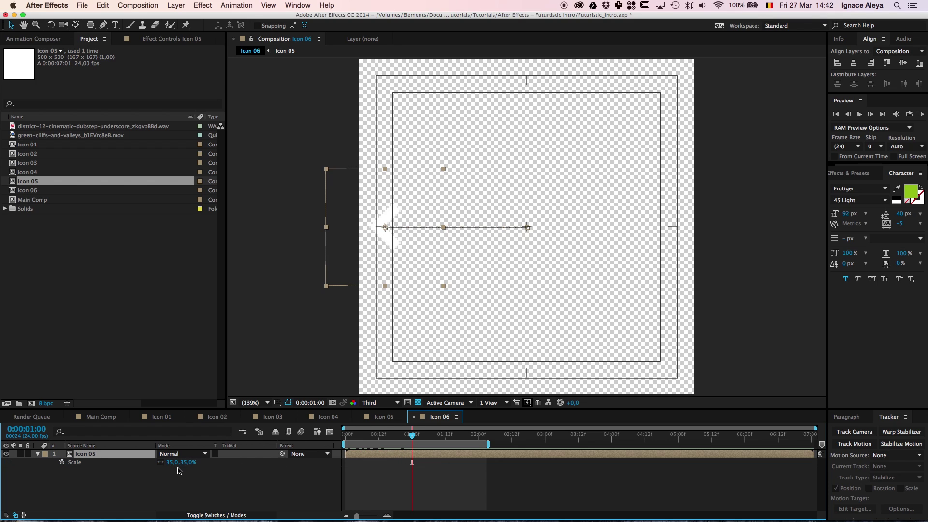
drag(184, 465, 175, 465)
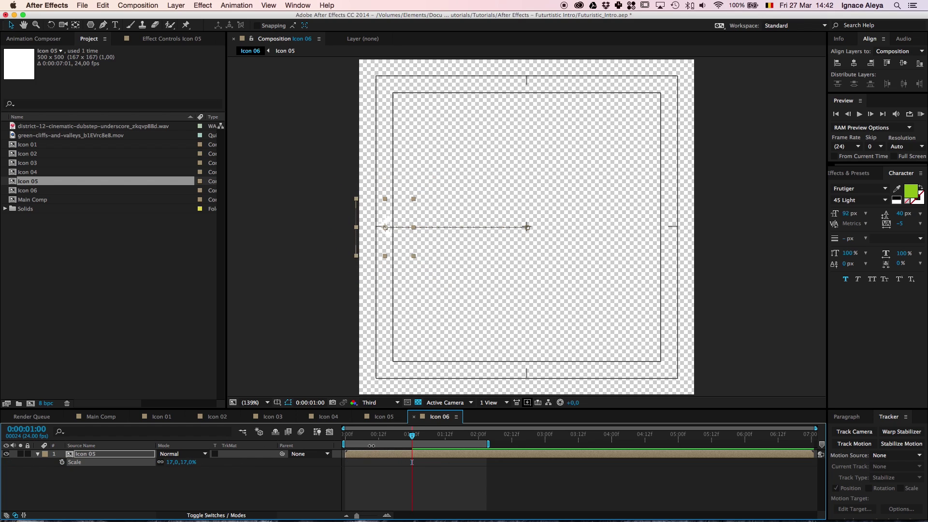
click(390, 437)
click(391, 454)
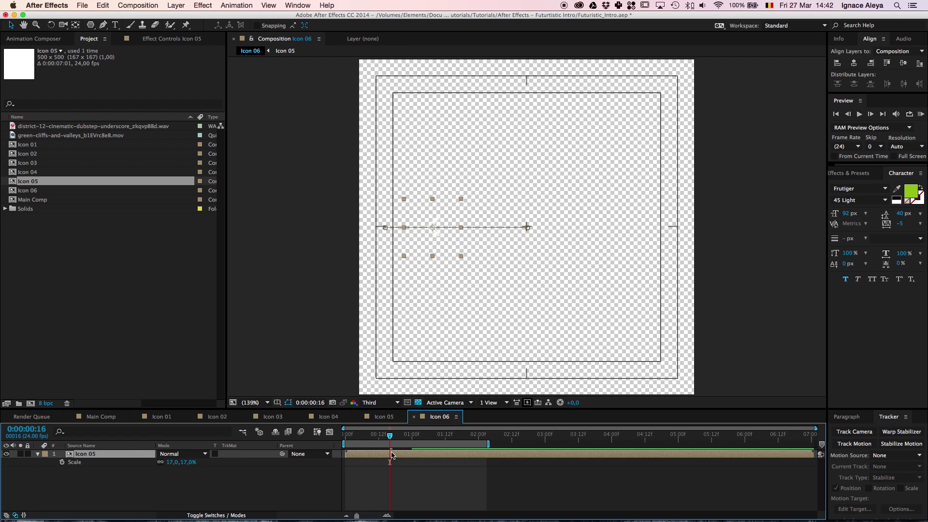
Move the Icon 05 layer's second Position keyframe to 0:00:02:00 and place the current time there
key(p)
drag(412, 464, 478, 465)
drag(390, 436, 478, 447)
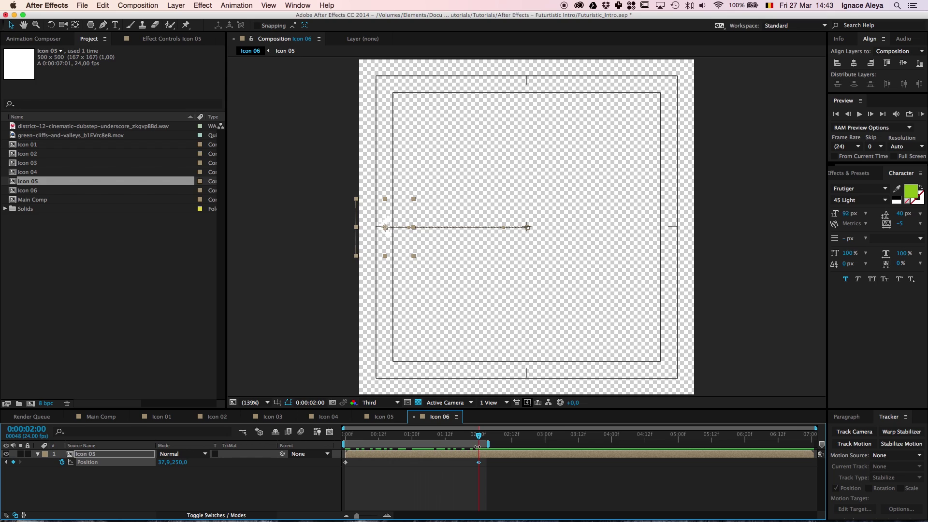
In the Icon 05 composition, keyframe Shape Layer 1's Stroke Width at 0 at 0:00:02:00
click(385, 418)
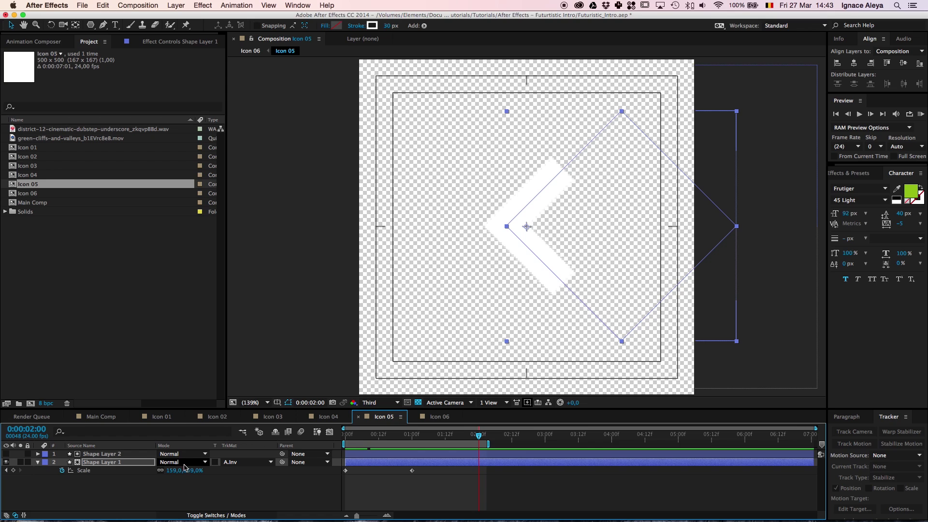
click(111, 464)
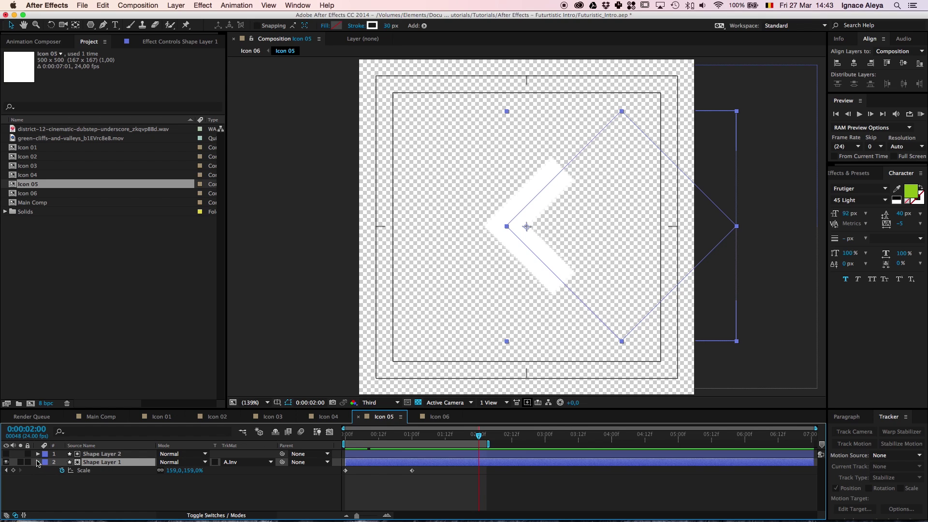
click(37, 462)
click(38, 463)
click(45, 463)
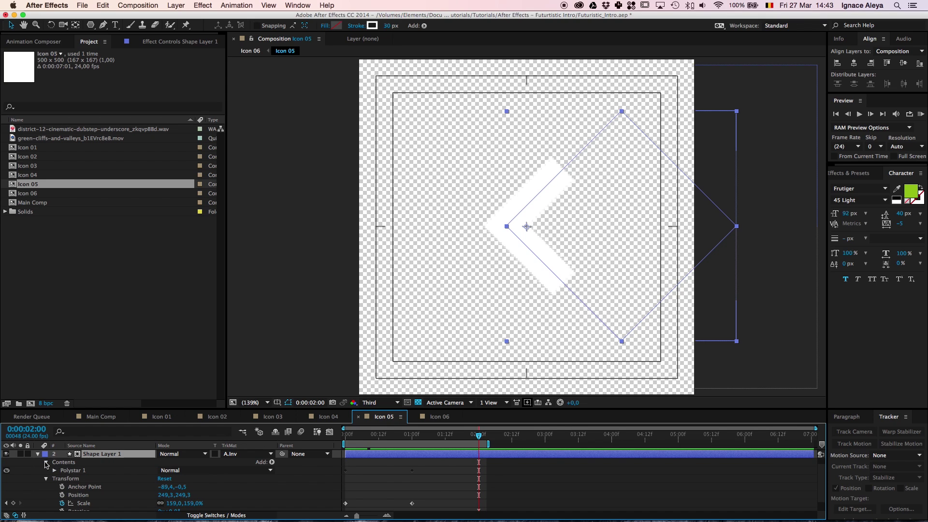
click(54, 471)
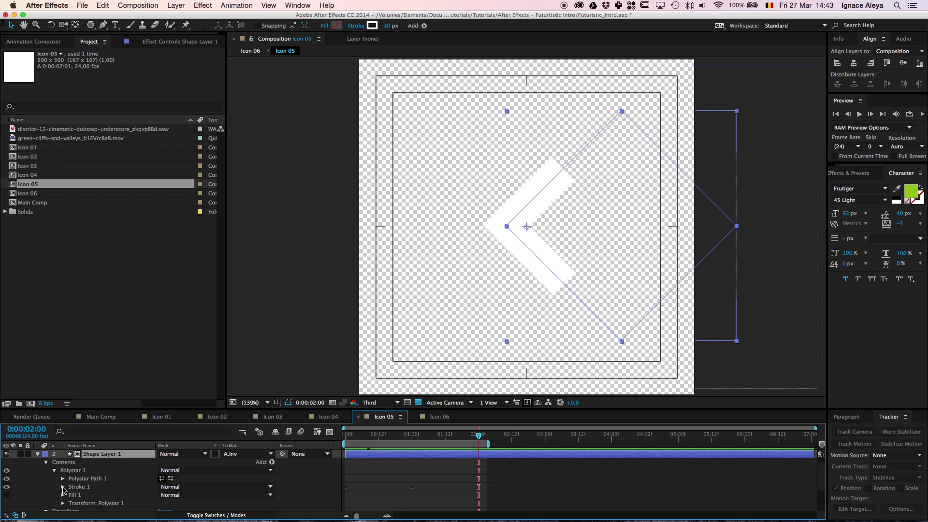
click(63, 487)
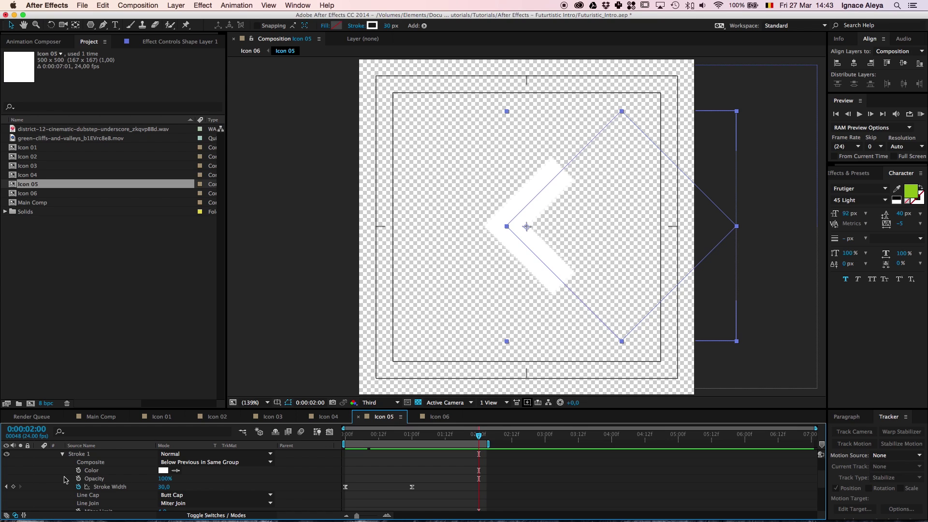
click(163, 487)
text(0)
key(Return)
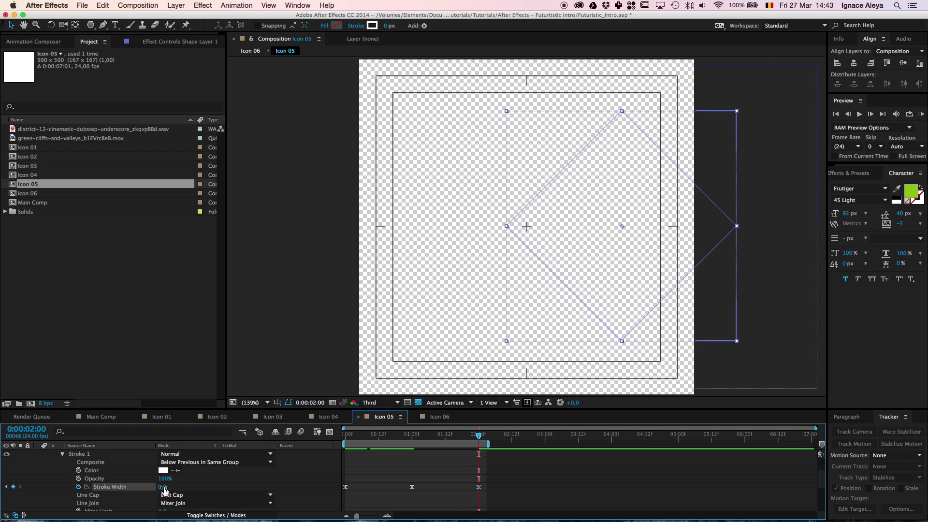
Preview the stroke animation in Icon 05 and the moving arrow in Icon 06
drag(478, 439, 340, 445)
key(space)
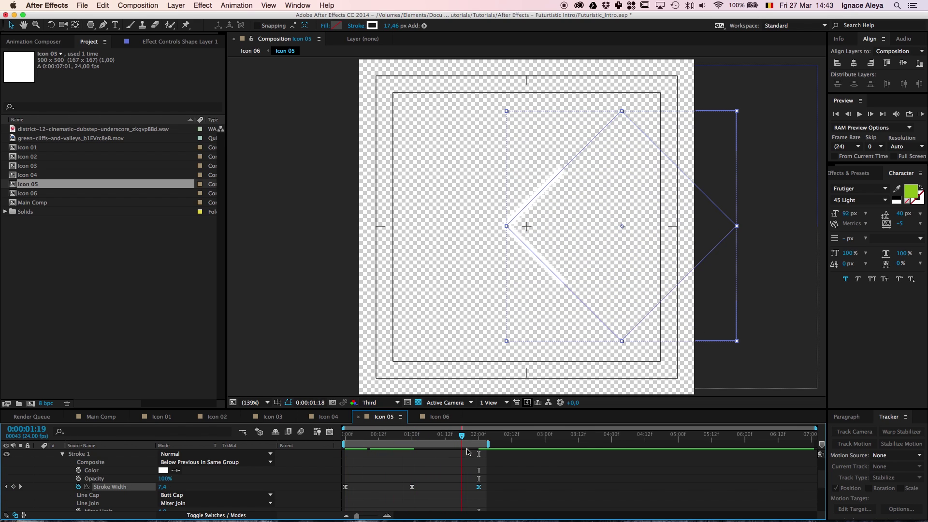
click(437, 417)
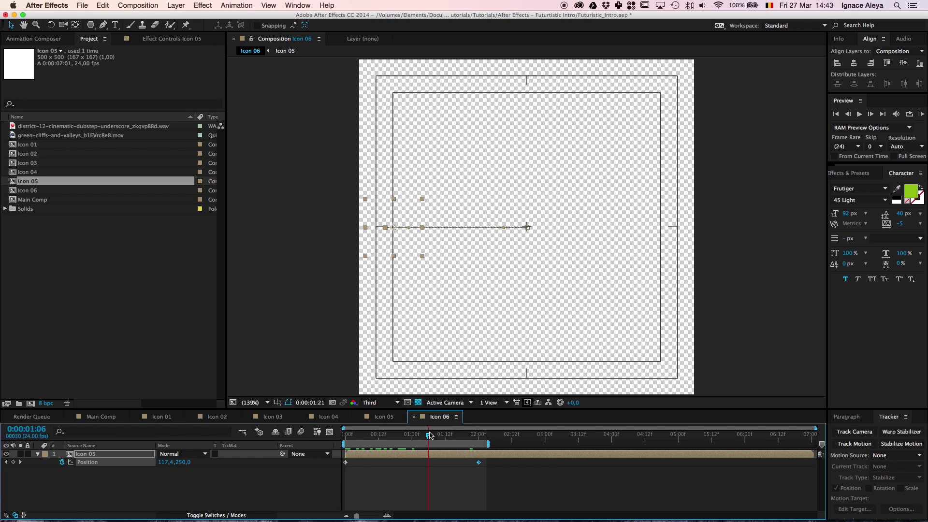
key(space)
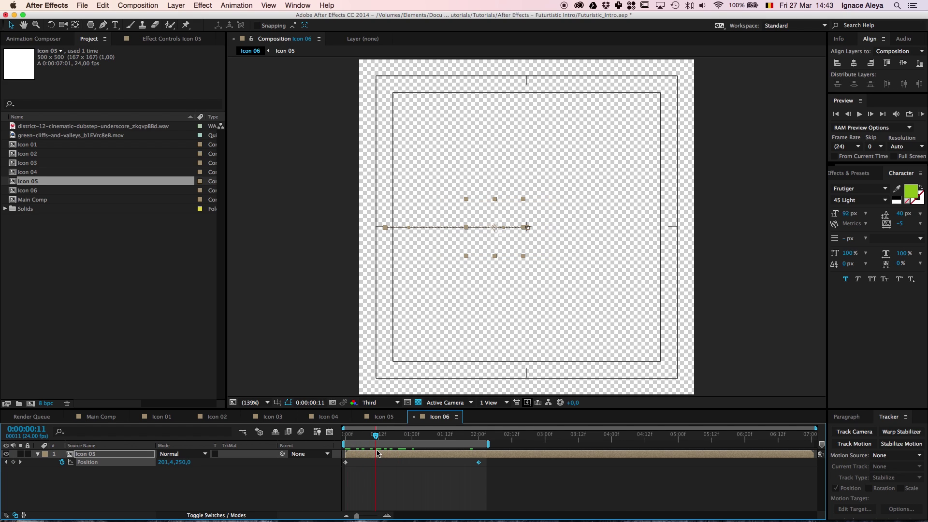
Pre-compose the Icon 05 layer in Icon 06 as Icon 05 Comp 1, moving all attributes into the new composition
drag(377, 453, 478, 451)
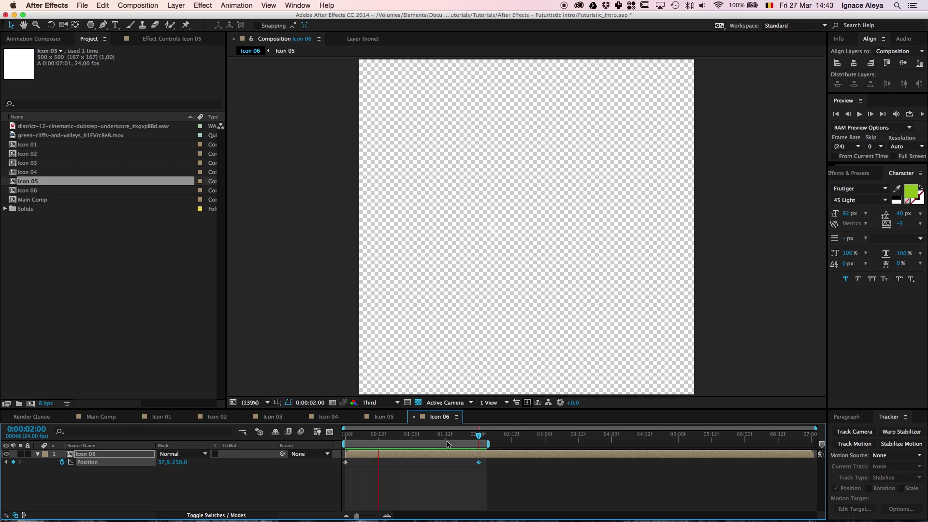
click(426, 454)
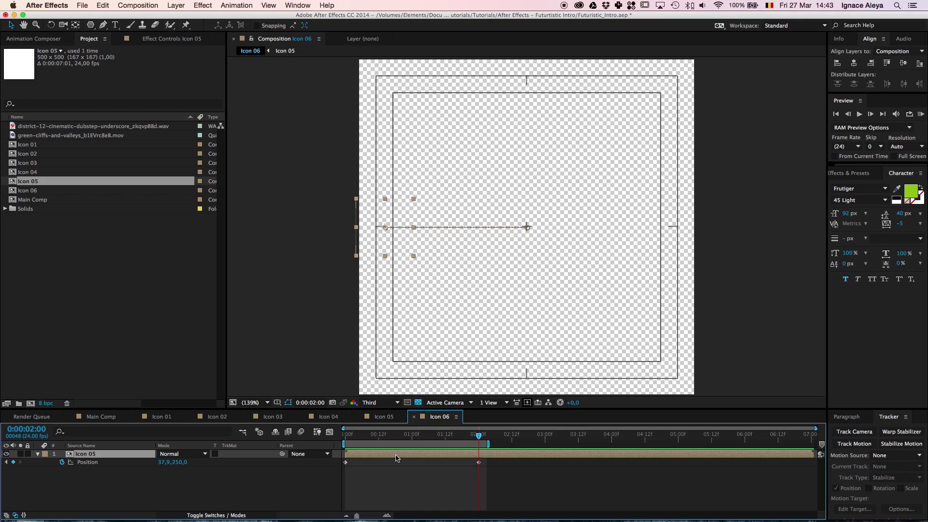
key(super+shift+c)
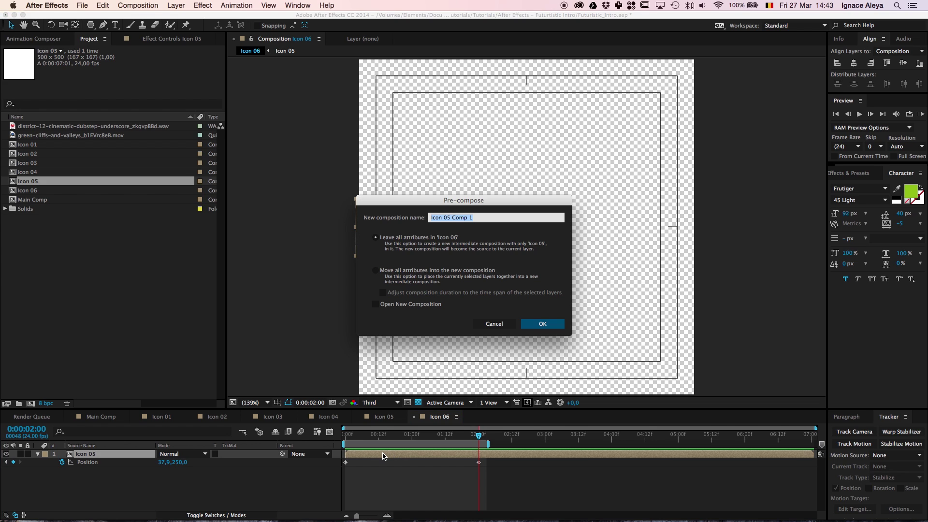
click(401, 271)
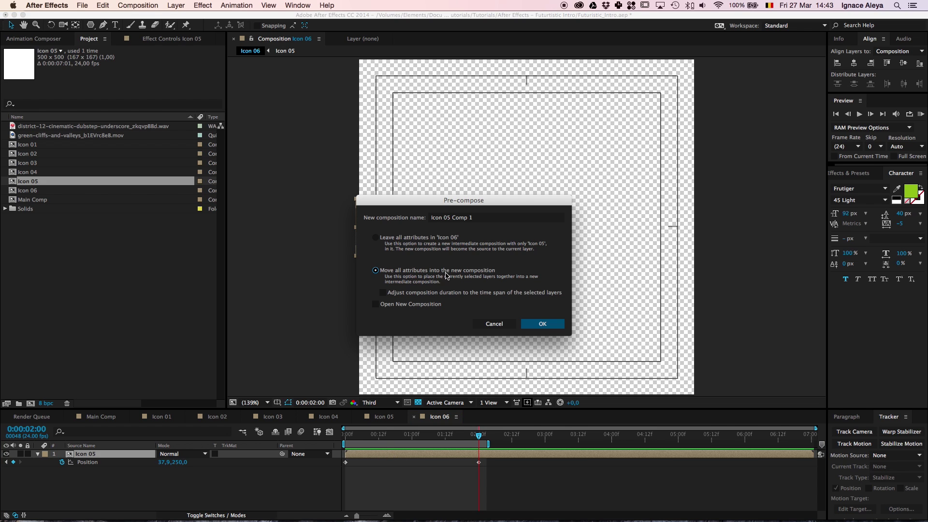
drag(479, 217, 455, 219)
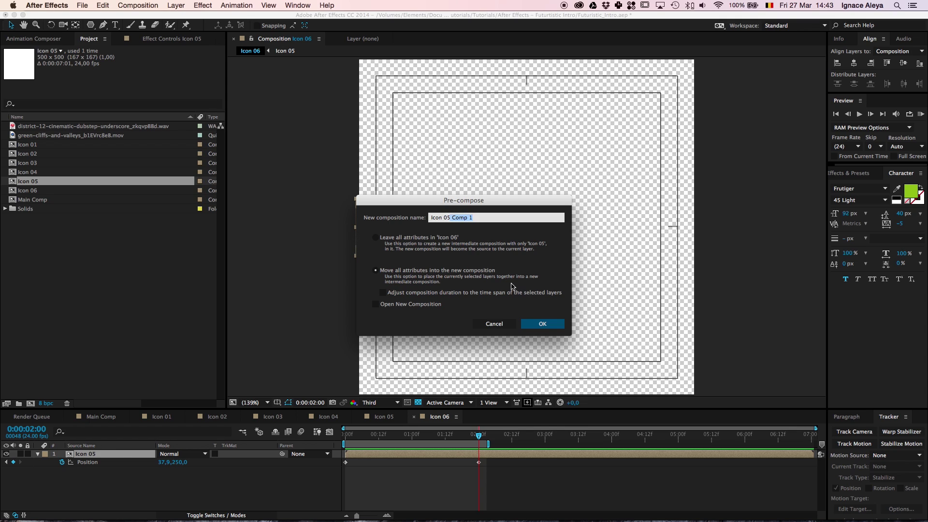
click(466, 223)
click(549, 325)
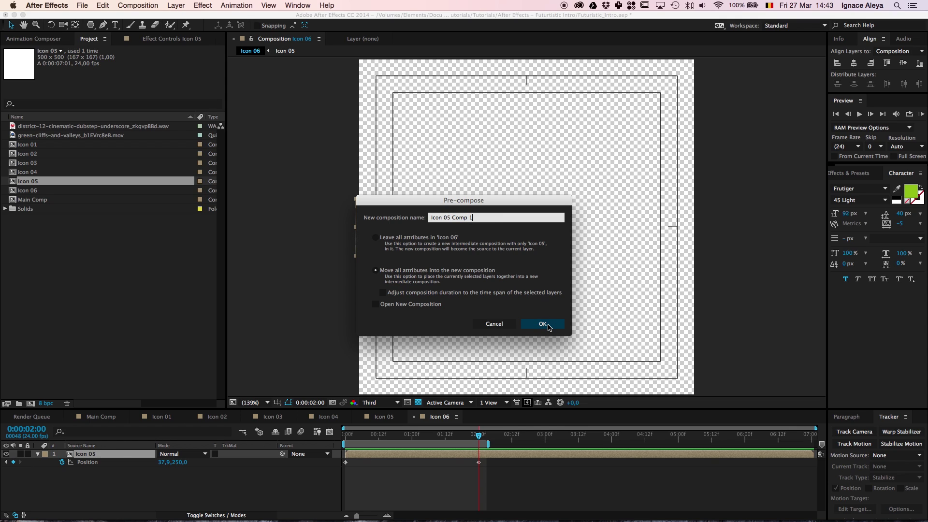
click(541, 325)
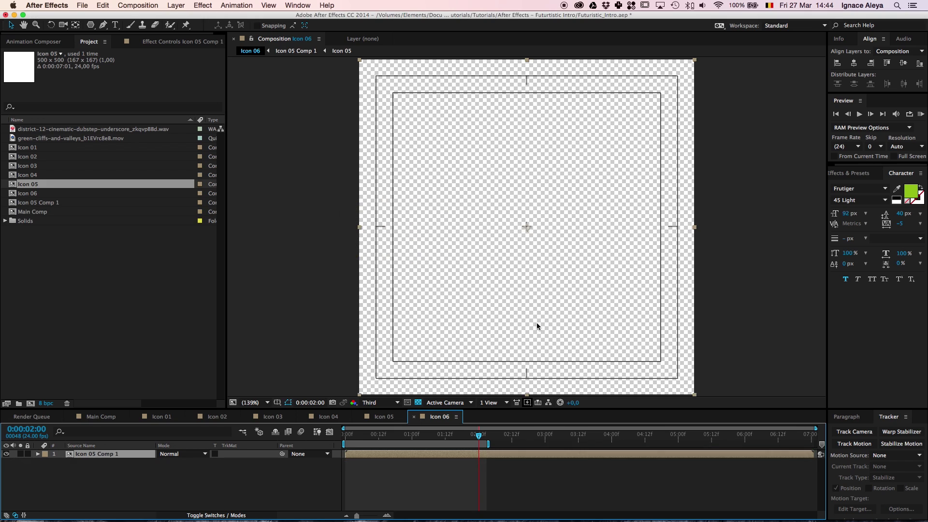
Duplicate the Icon 05 Comp 1 layer and set the copy's Rotation to 90°
key(super+d)
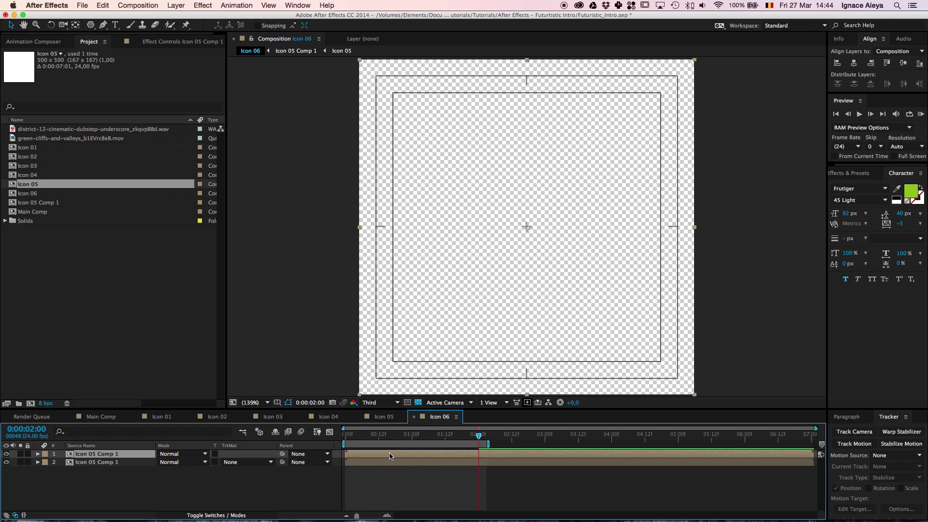
key(r)
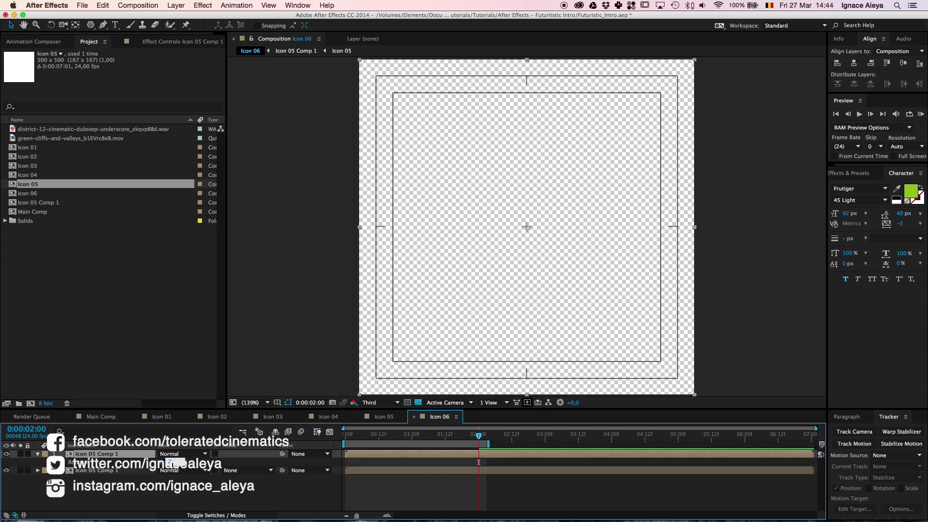
text(90)
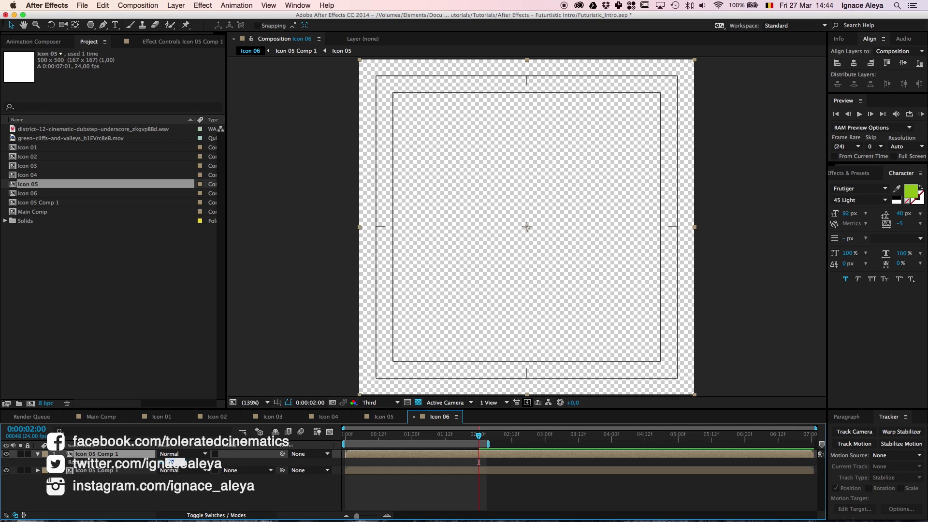
key(Return)
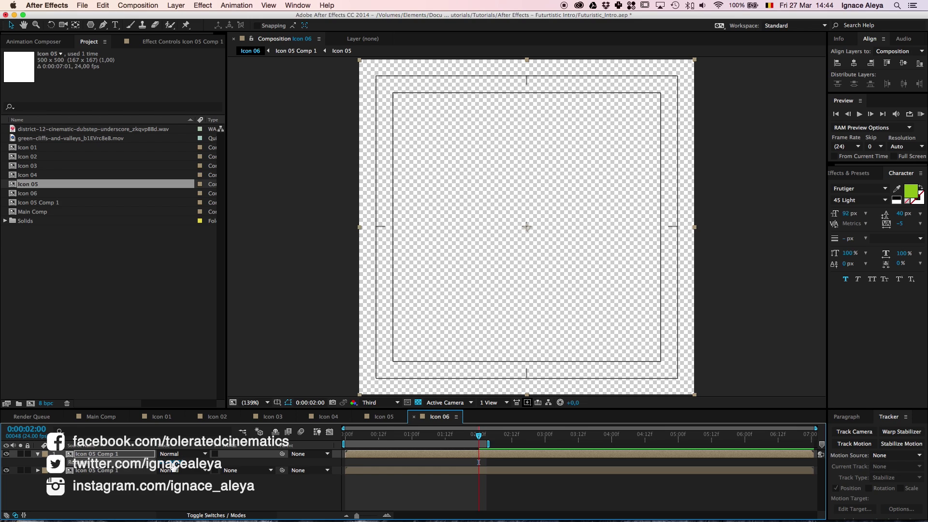
Duplicate the rotated Icon 05 Comp 1 layer and set the new copy's Rotation to 180°
key(super+d)
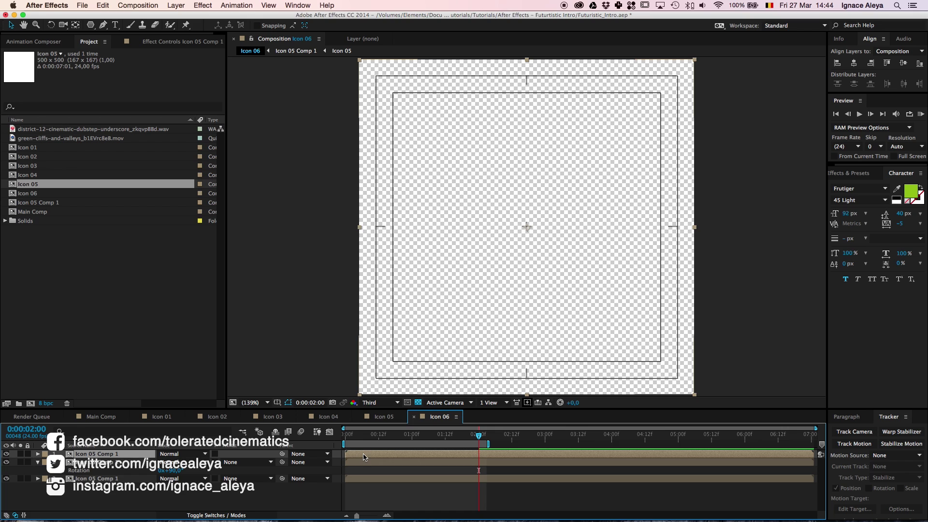
key(r)
click(172, 463)
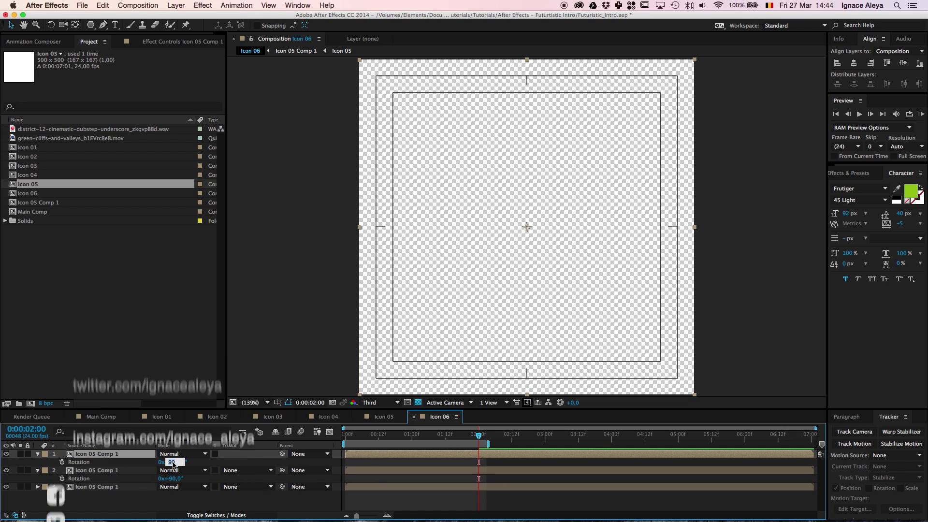
text(0)
key(Return)
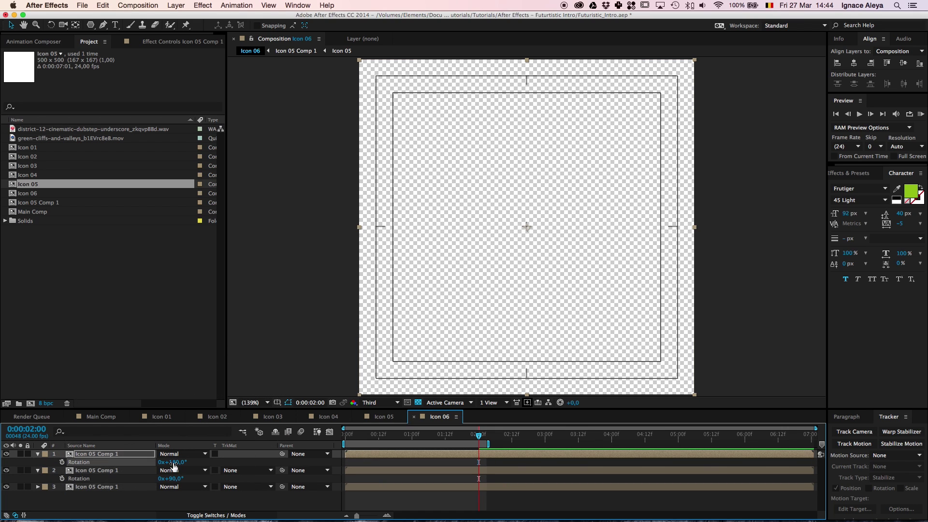
Duplicate the 180° layer, set the fourth arrow's Rotation to 270°, and check the four-way motion
click(355, 455)
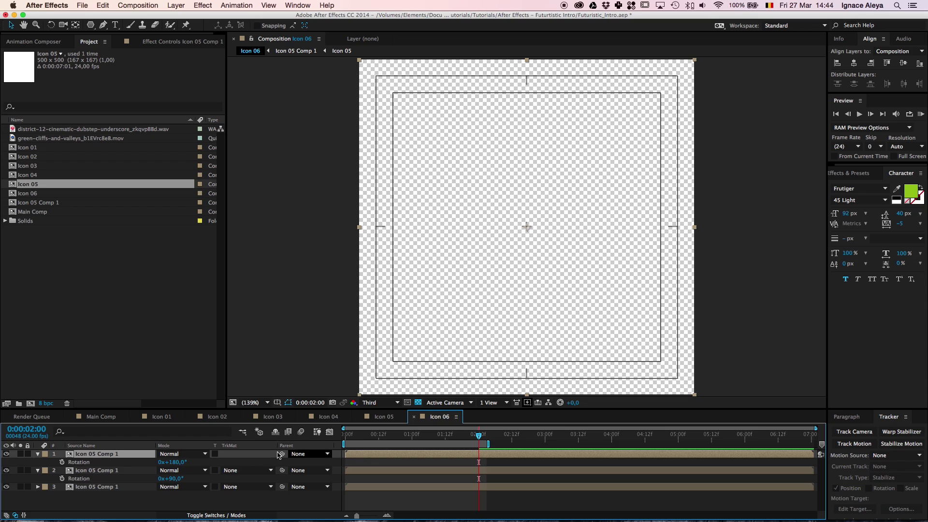
key(super+d)
key(r)
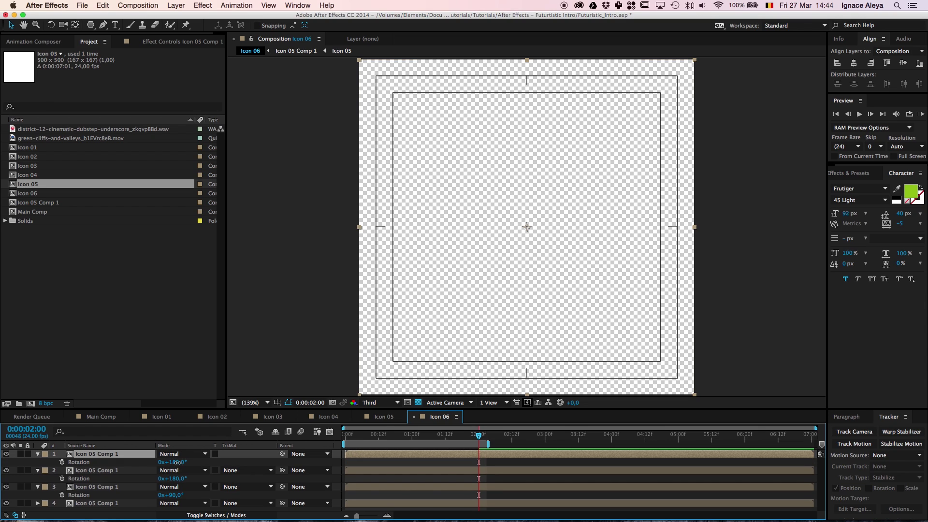
click(175, 462)
text(5)
key(Return)
drag(396, 434, 363, 437)
key(KP_0)
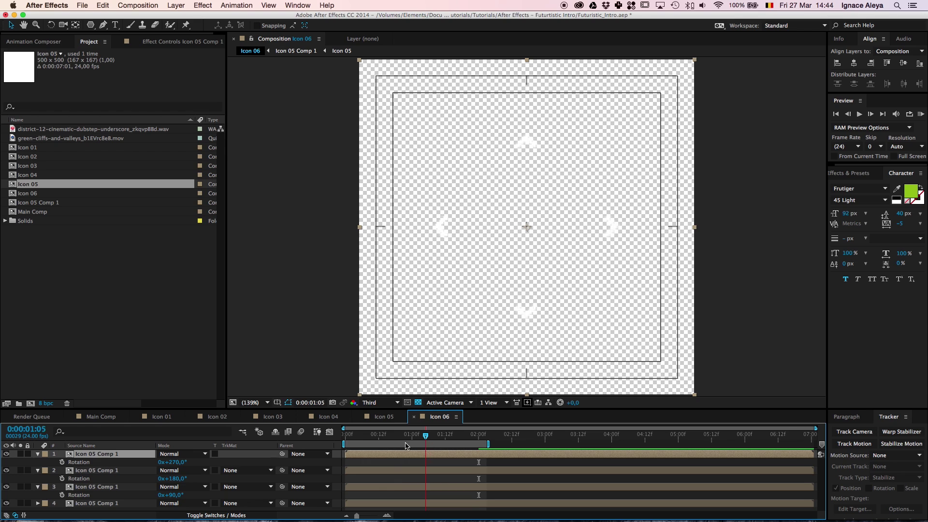
Set Icon 06's background color to black (000000), turn off the transparency grid, and scrub through the arrow motion
click(127, 5)
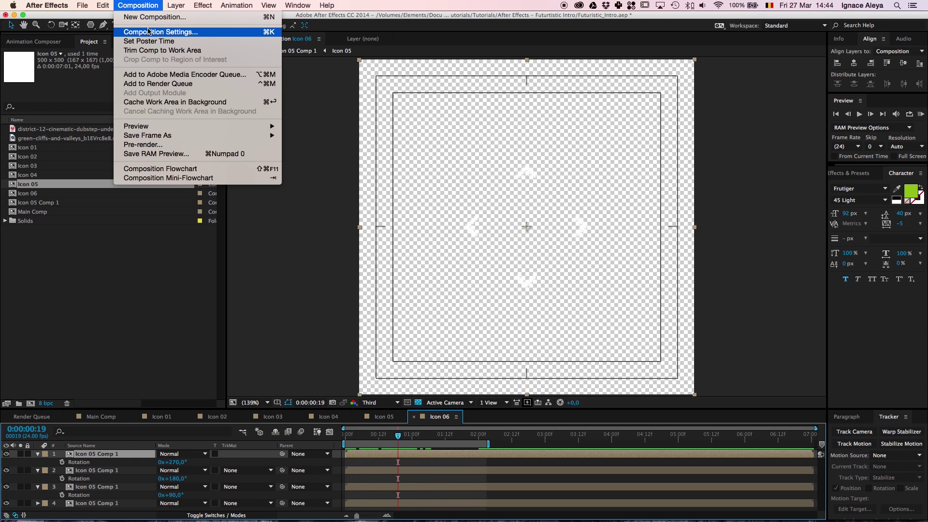
click(144, 30)
click(413, 332)
drag(394, 327, 290, 348)
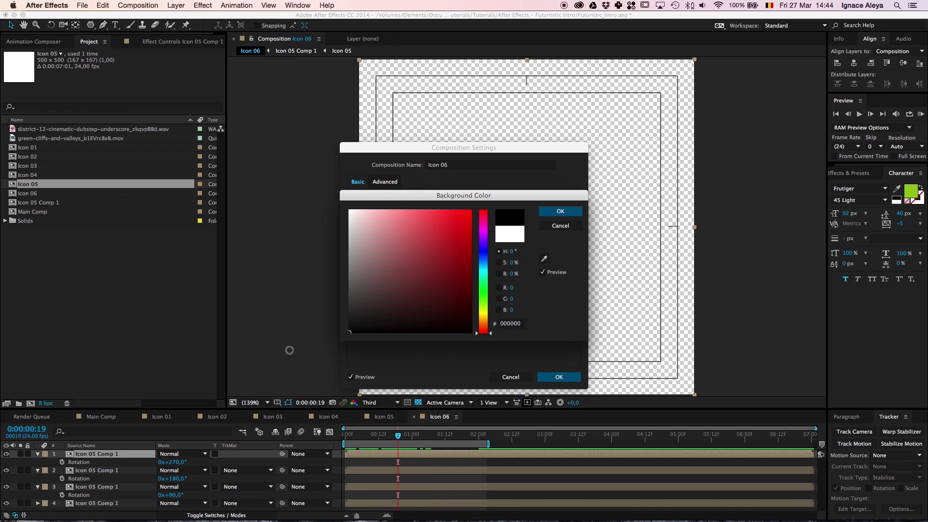
key(Return)
key(Return)
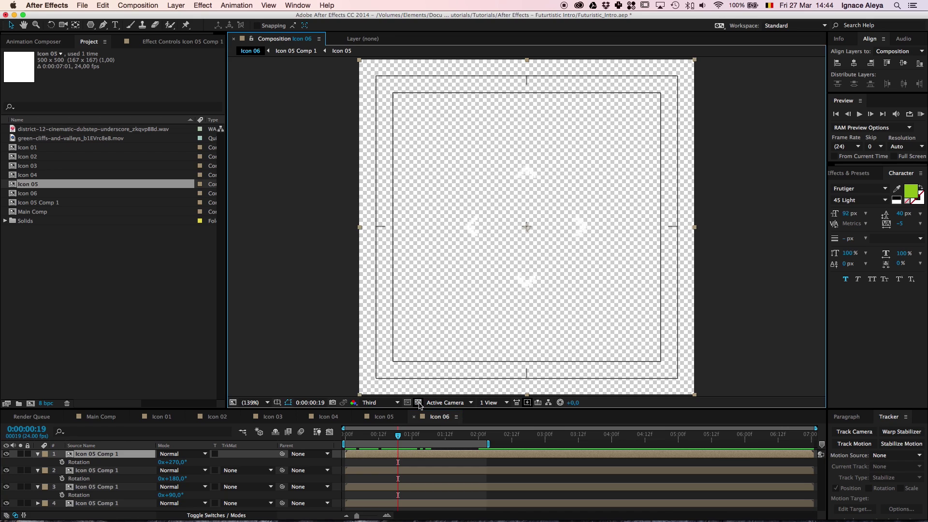
click(418, 402)
click(353, 437)
drag(354, 439, 483, 444)
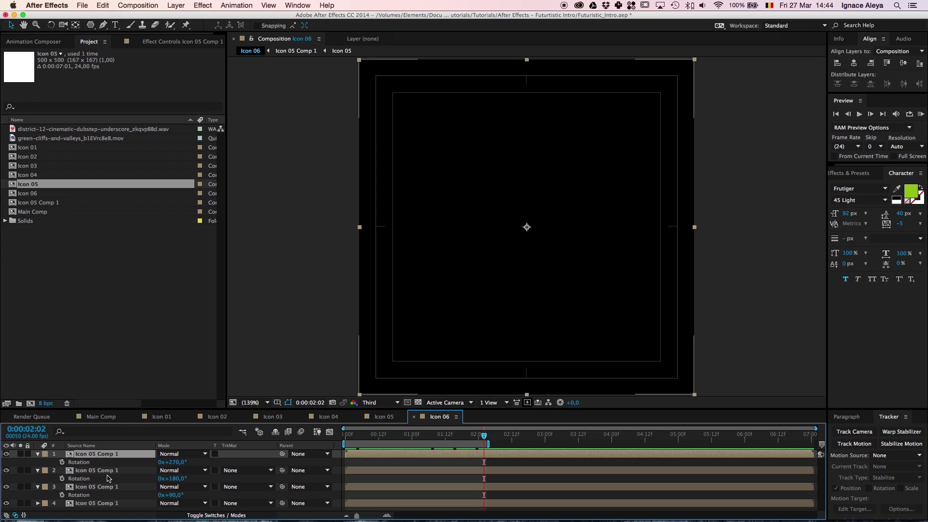
Collapse all four Icon 05 Comp 1 layers, duplicate them, and group the copies on top, starting about one frame later
click(80, 472)
key(super+a)
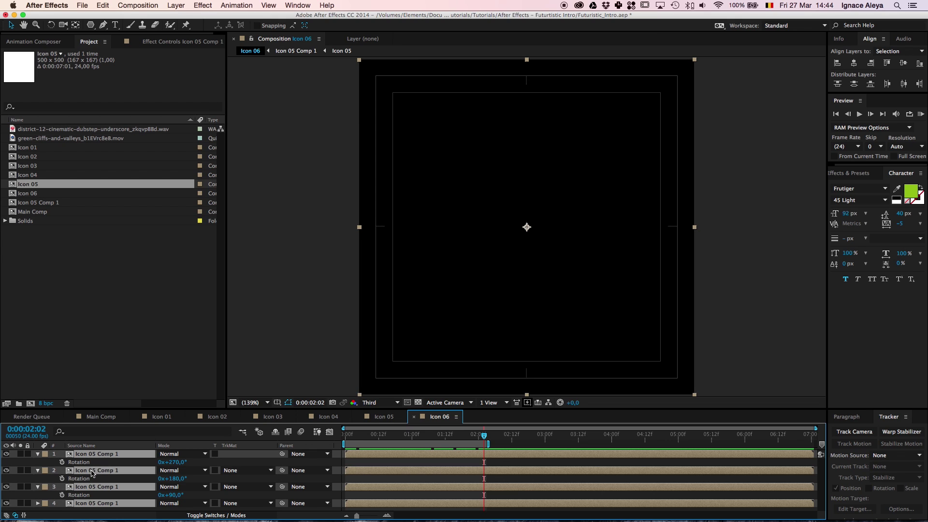
click(38, 455)
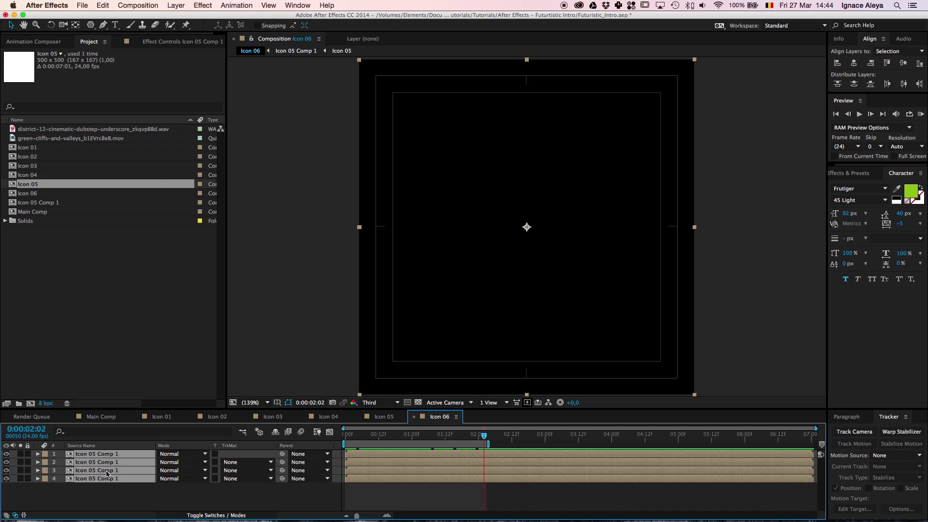
key(super+d)
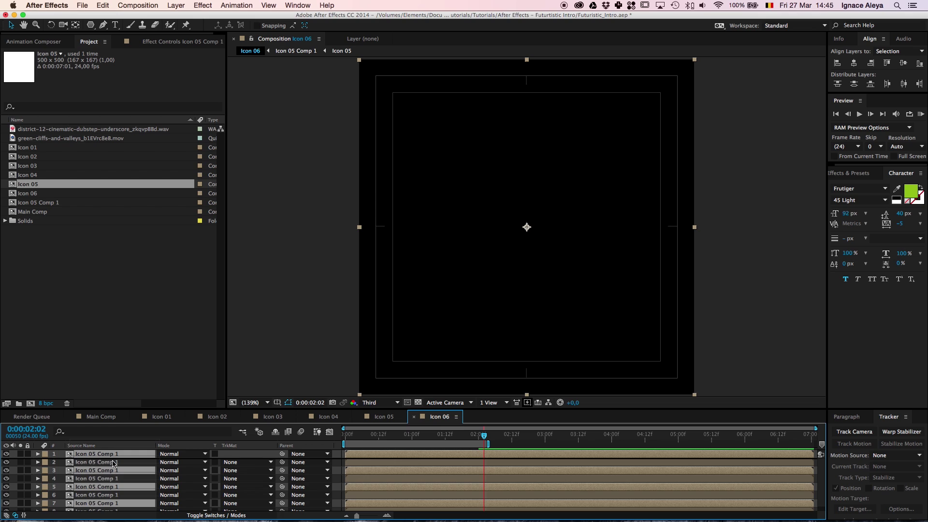
drag(113, 461, 112, 461)
drag(359, 454, 362, 454)
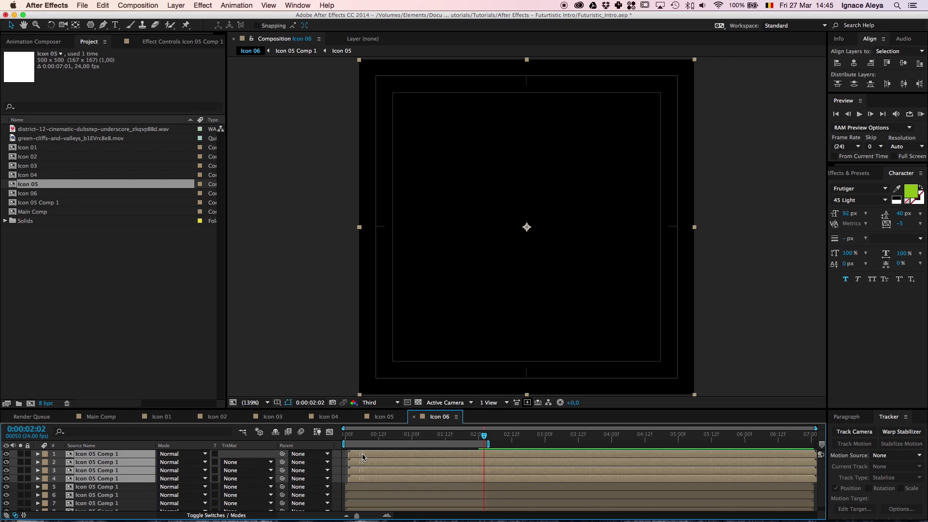
Duplicate the four offset arrow layers again, group the new copies on top, and start them about one frame later
key(super+d)
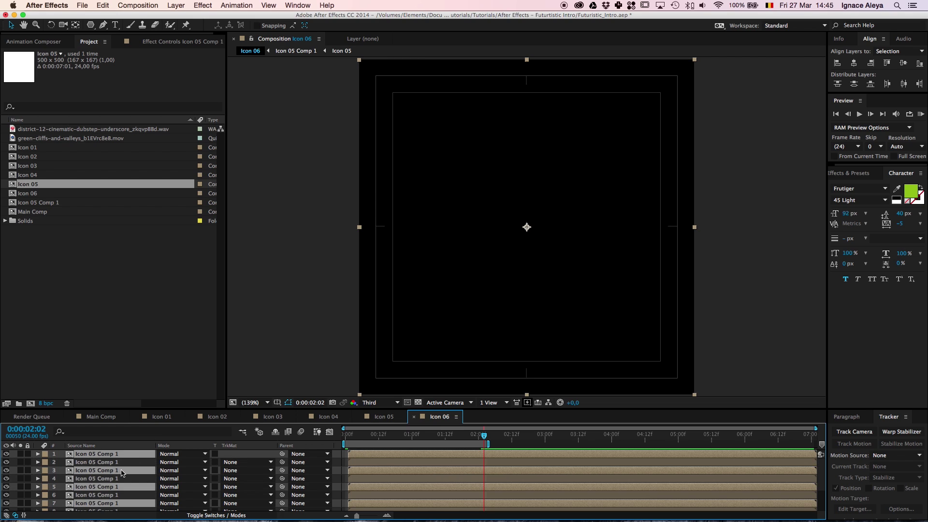
drag(121, 470, 126, 458)
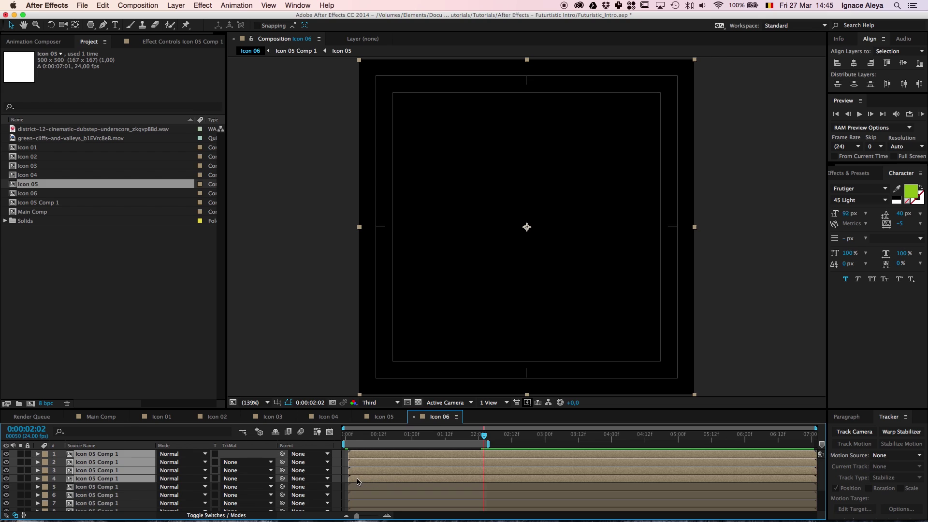
drag(357, 481, 363, 481)
scroll(366, 481, down, 3)
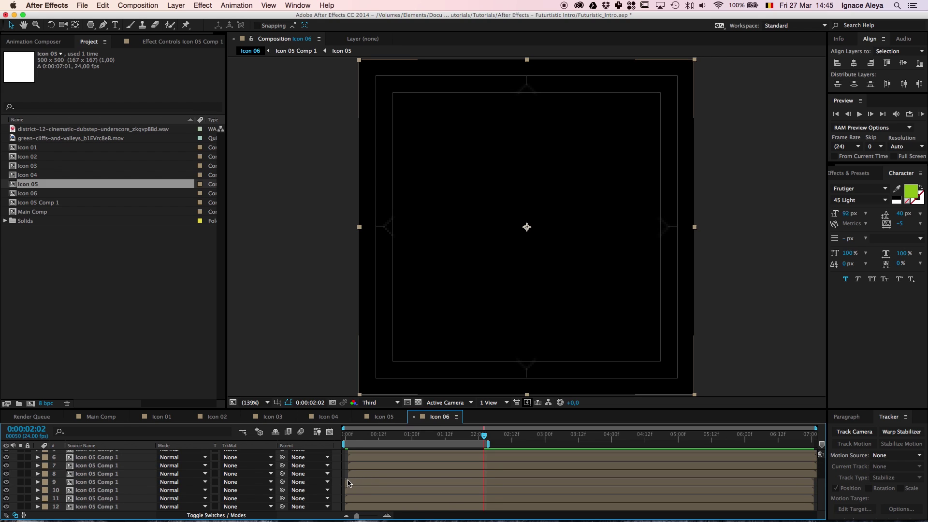
scroll(352, 485, up, 3)
drag(366, 481, 364, 481)
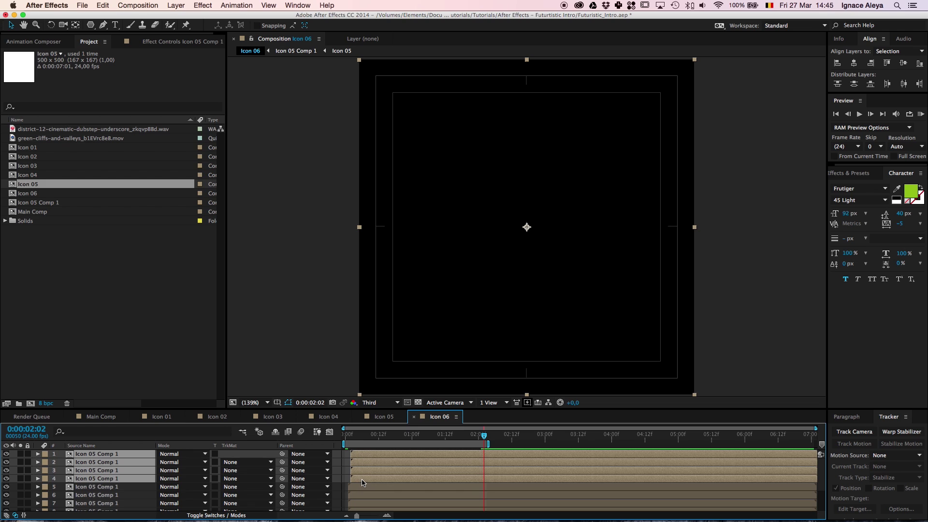
Shift the second set of arrows, layers 5 to 8, to start at about frame 4
key(KP_0)
key(space)
scroll(356, 490, down, 5)
click(359, 475)
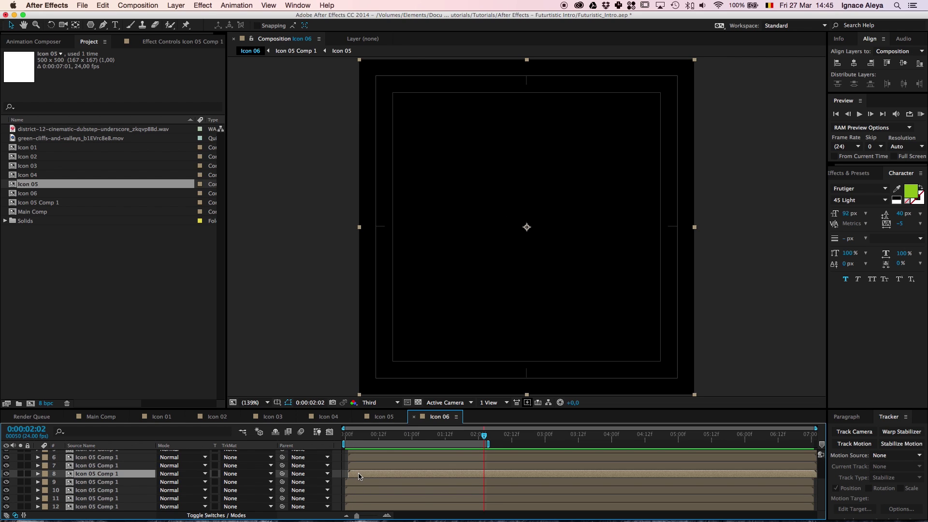
scroll(358, 474, up, 4)
shift+click(353, 482)
drag(353, 481, 361, 482)
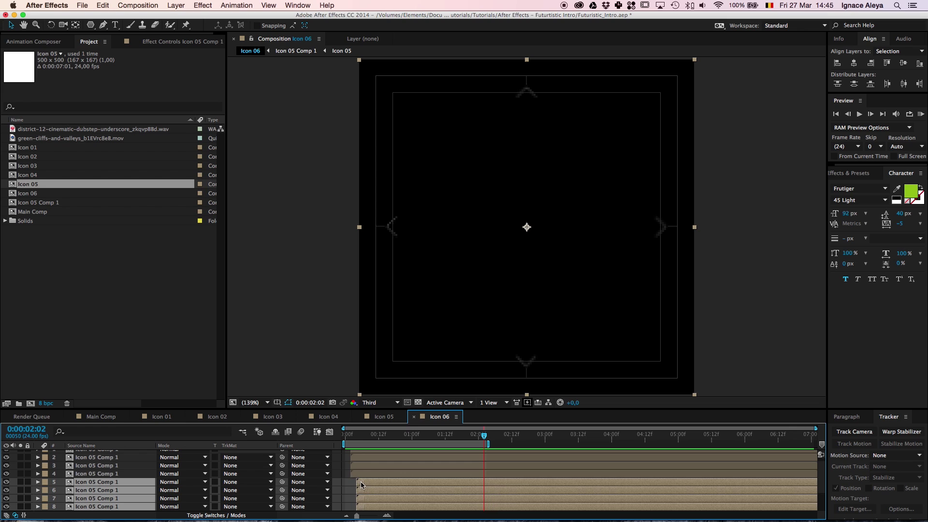
Shift the third set of arrows, layers 1 to 4, to start at about frame 9
click(361, 474)
scroll(361, 474, up, 1)
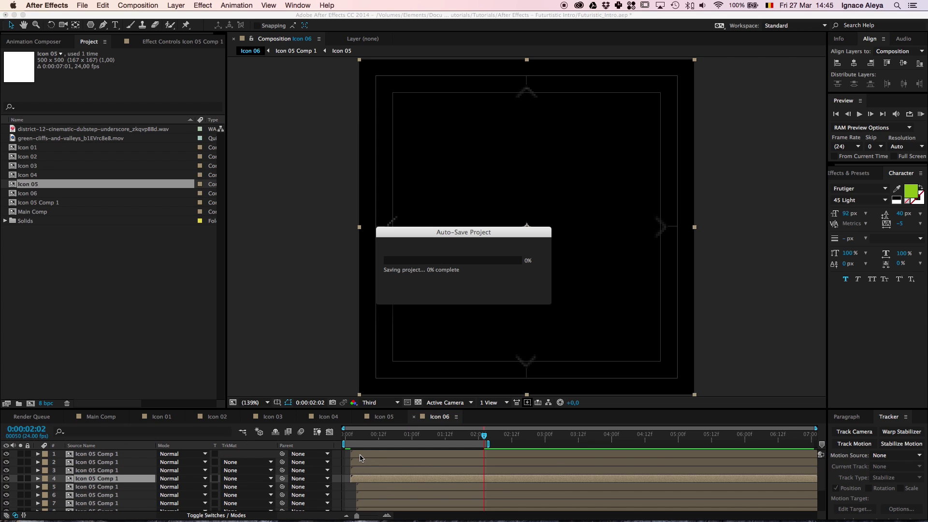
shift+click(361, 456)
drag(361, 456, 380, 460)
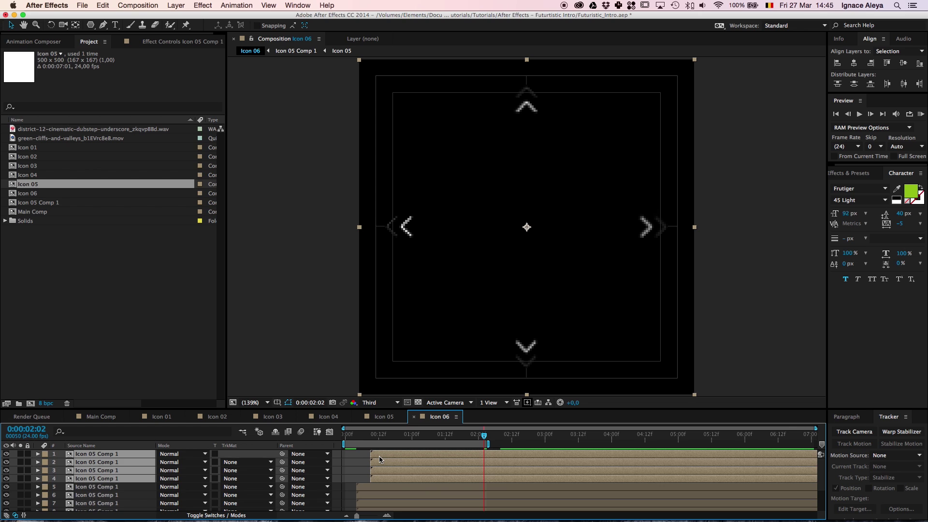
Preview the staggered arrow animation in Icon 06 and return the current time to 0:00:00:00
key(space)
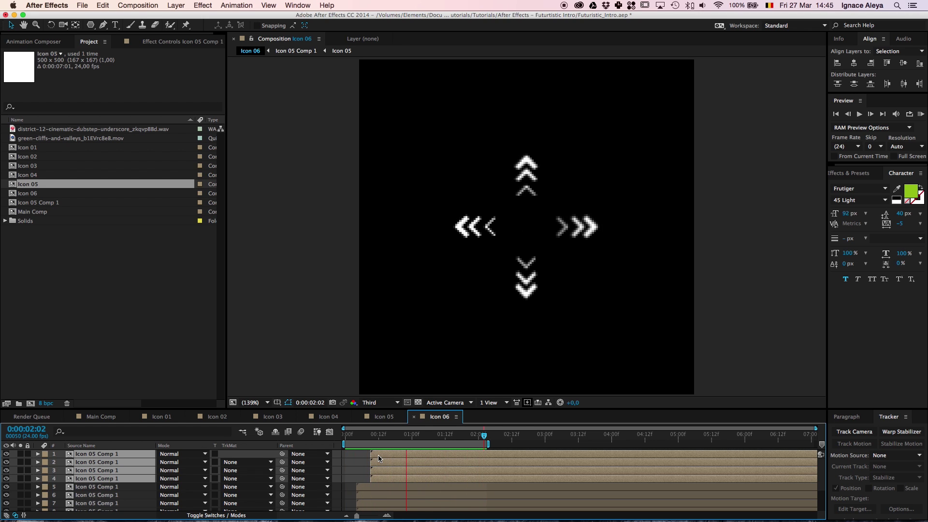
key(space)
drag(375, 439, 338, 439)
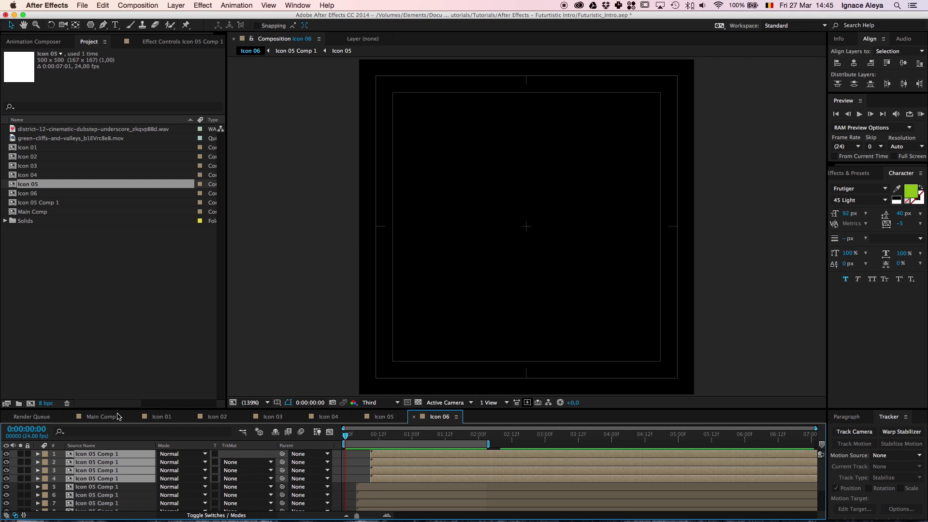
Switch to QuickTime Player, examine the arrow animation in Example_Tutorial.mov around the two-second mark, and return to After Effects
key(super+Tab)
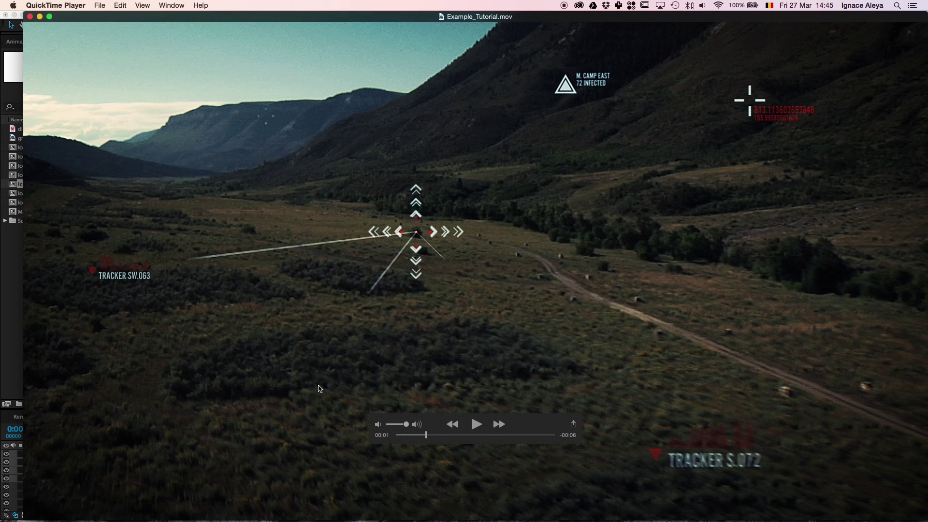
drag(424, 437, 431, 438)
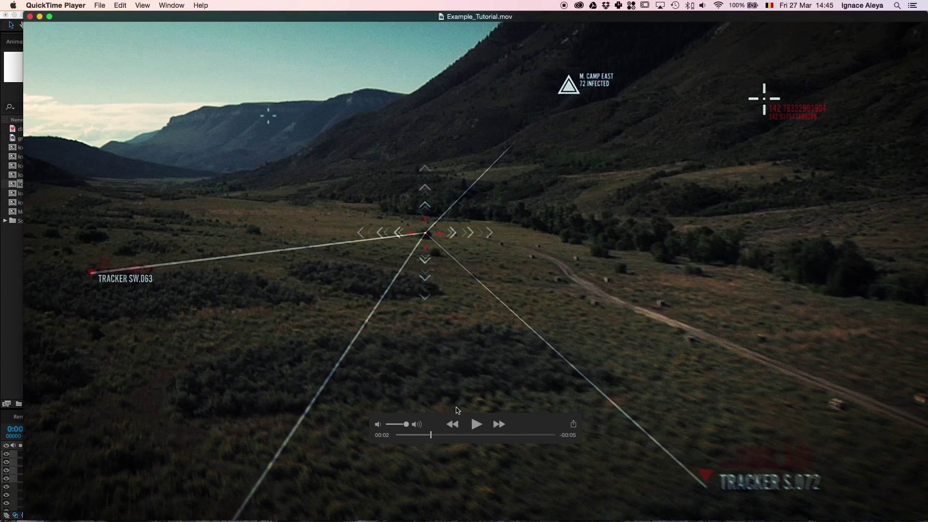
mouse_move(432, 431)
mouse_down()
mouse_move(478, 439)
mouse_move(442, 439)
mouse_up()
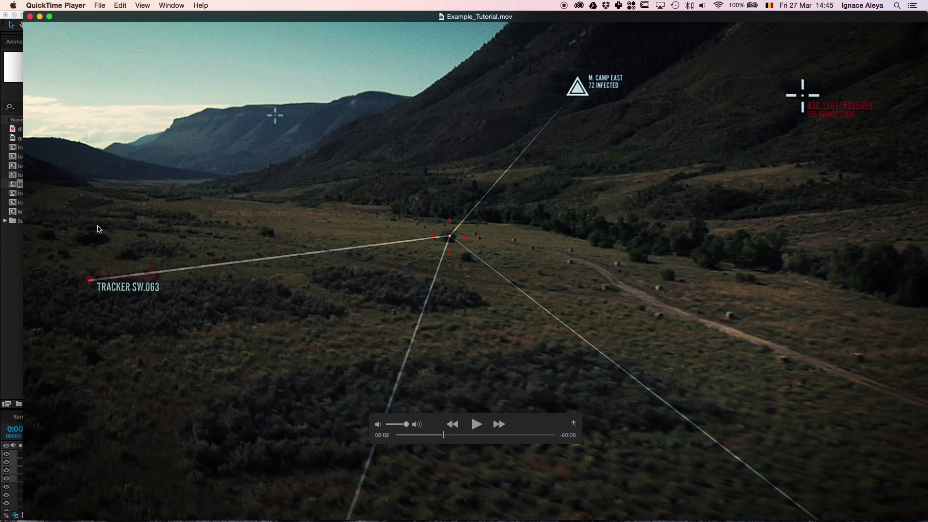
key(super+Tab)
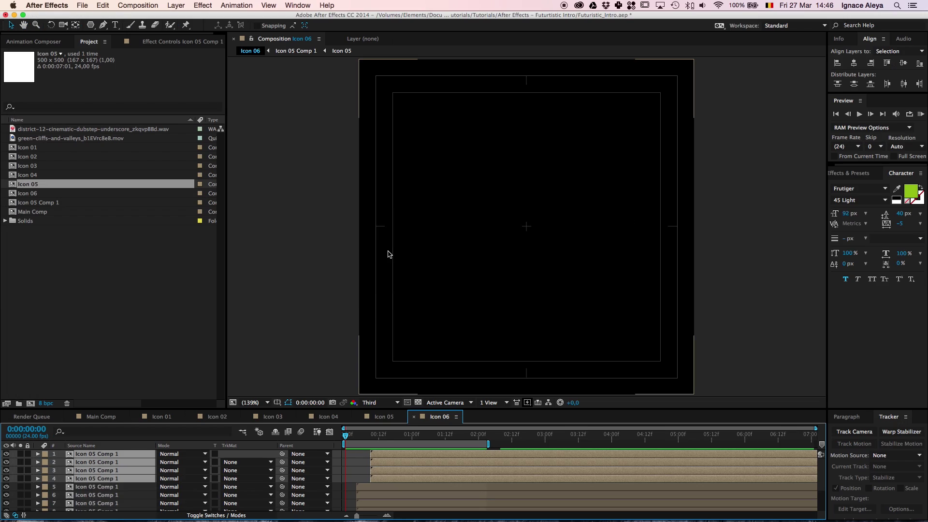
Create a new composition 1920 px wide and 800 px high, keeping the default name Comp 1
click(144, 5)
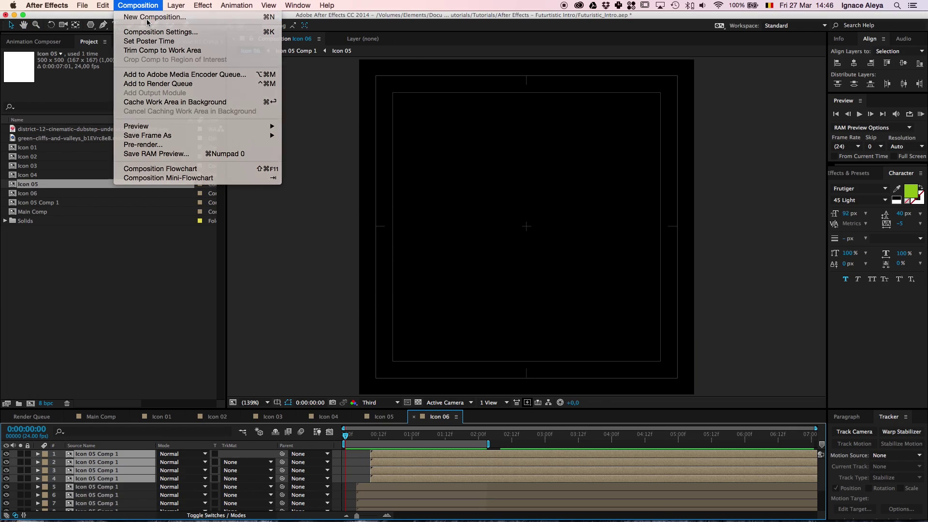
click(145, 15)
click(408, 213)
text(1)
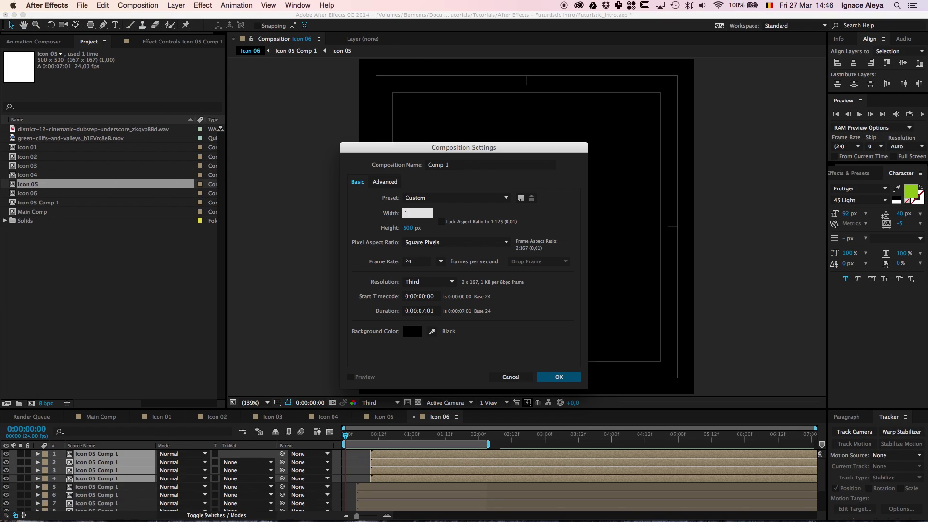
text(920)
key(Tab)
text(800)
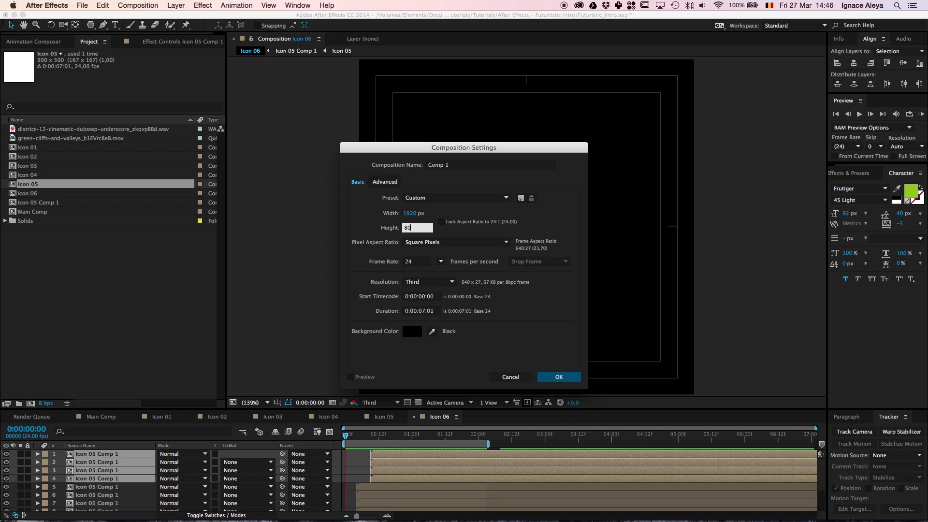
key(Return)
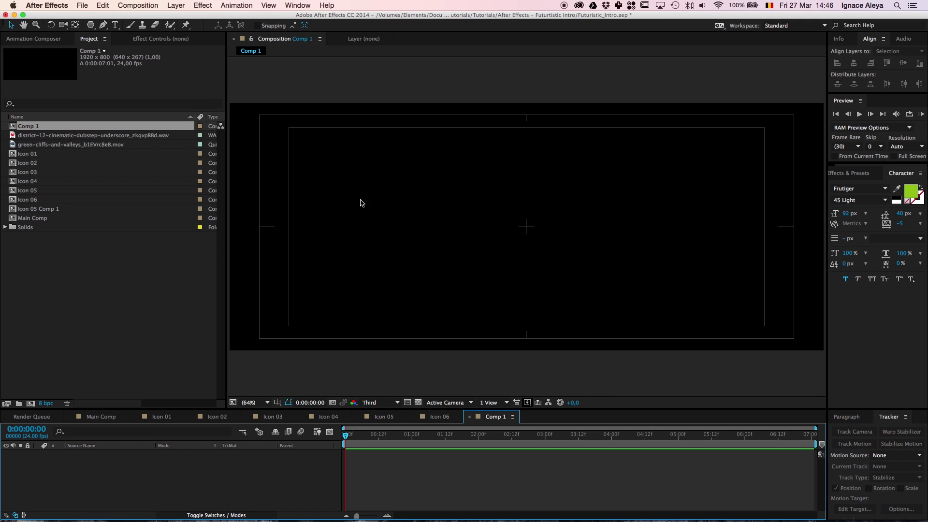
Add a white solid at full composition size, 1920 x 800 px, to Comp 1
click(182, 5)
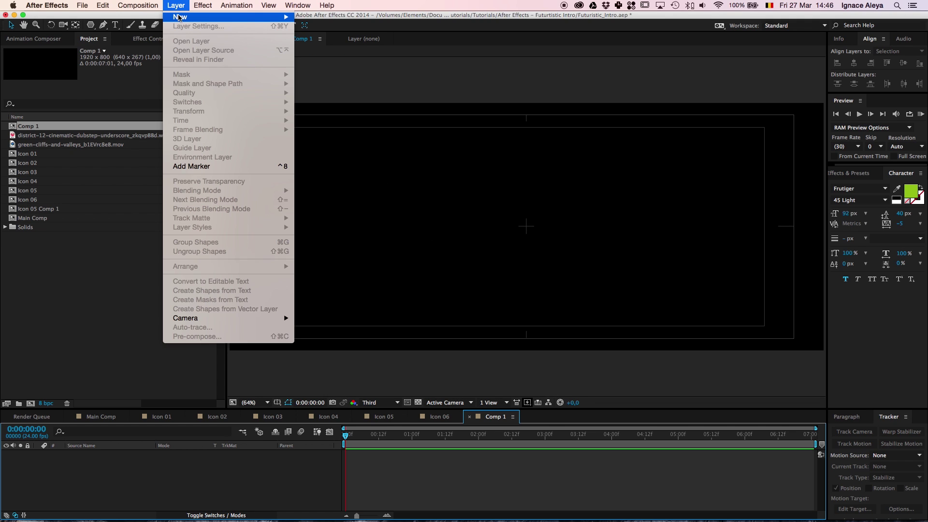
mouse_move(184, 17)
click(310, 28)
click(463, 296)
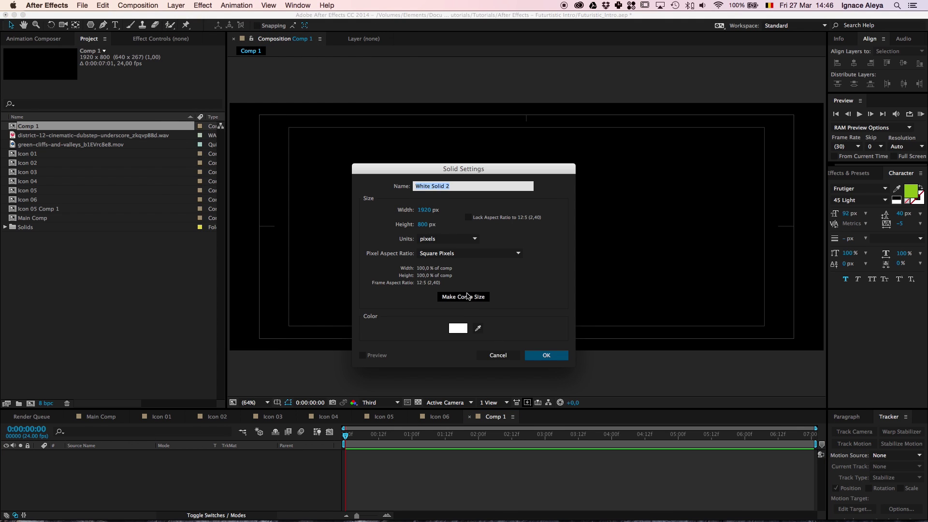
click(539, 356)
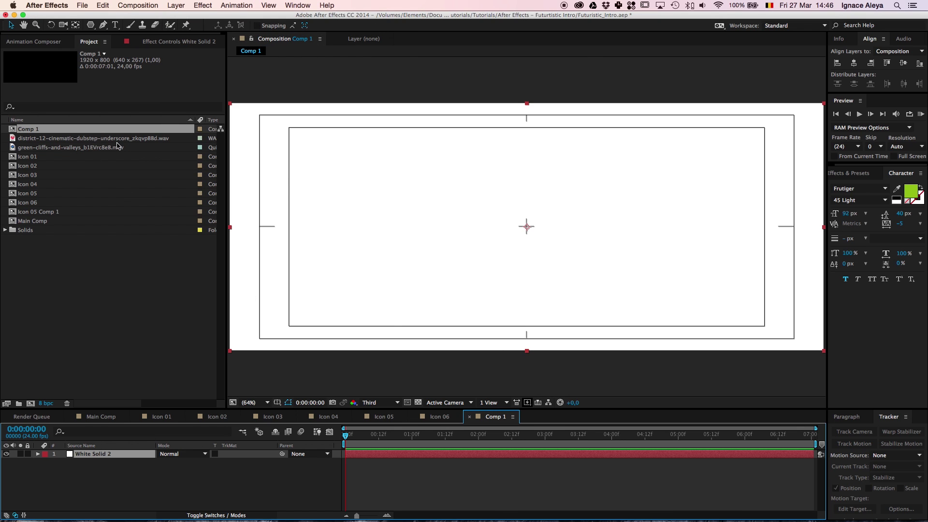
Place the district-12-cinematic-dubstep-underscore WAV file beneath the white solid and reveal its audio waveform
drag(37, 140, 126, 471)
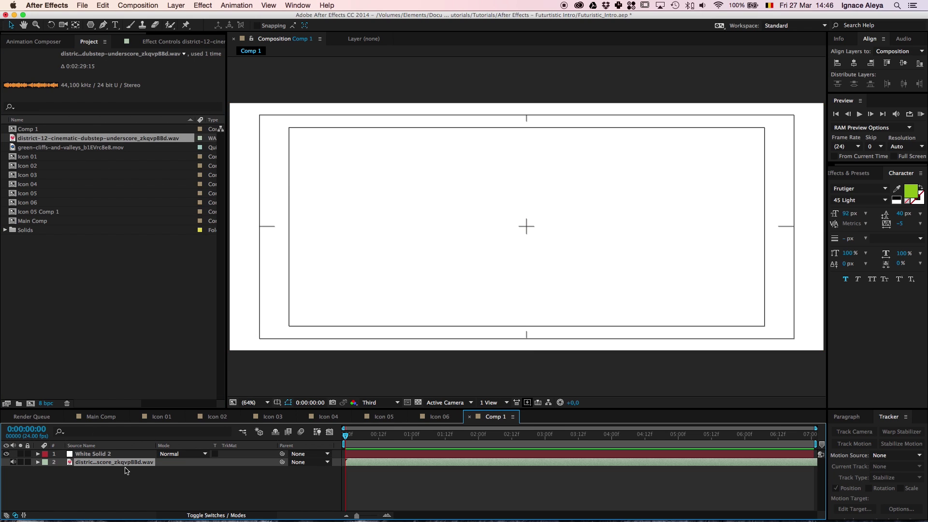
key(l)
key(l)
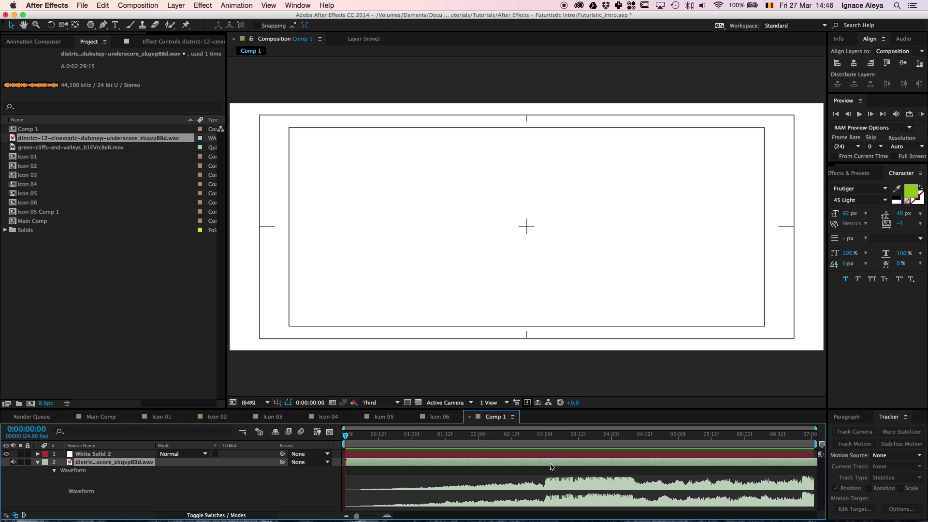
Shift the audio layer about 3 seconds earlier so its loud section starts at the beginning, and mute it
drag(552, 466, 343, 470)
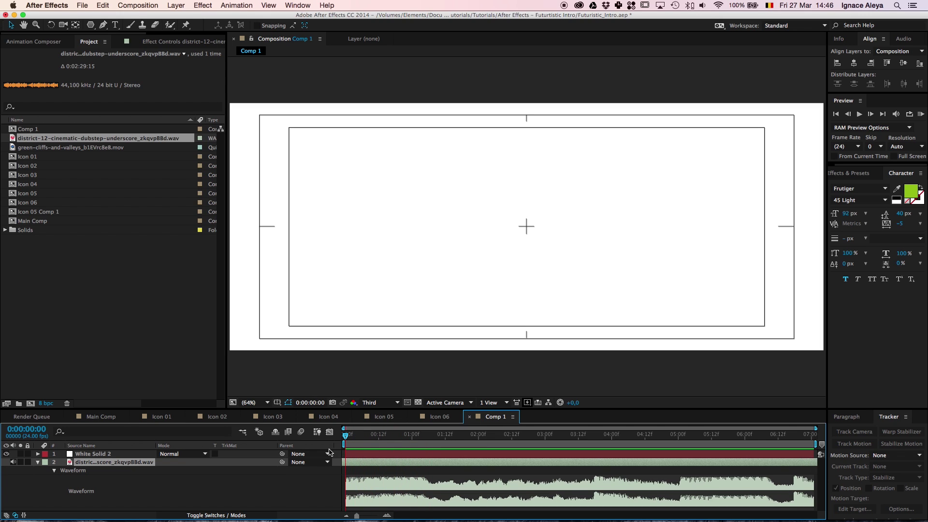
click(13, 462)
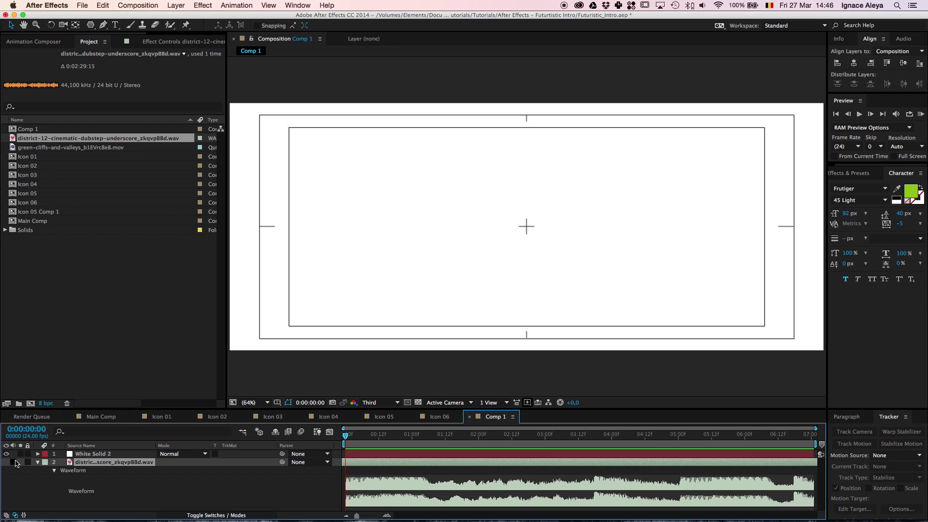
Apply the Audio Waveform effect to the white solid
click(81, 454)
click(205, 6)
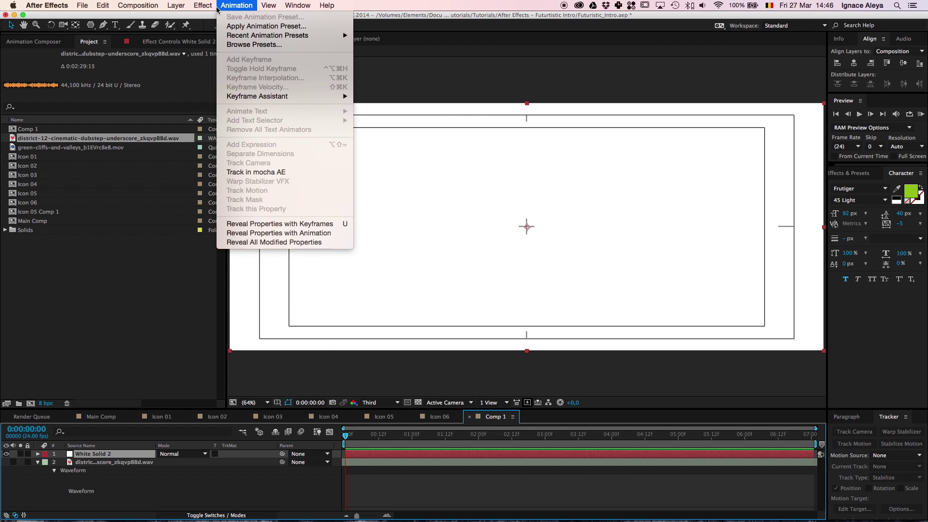
mouse_move(233, 104)
mouse_move(233, 124)
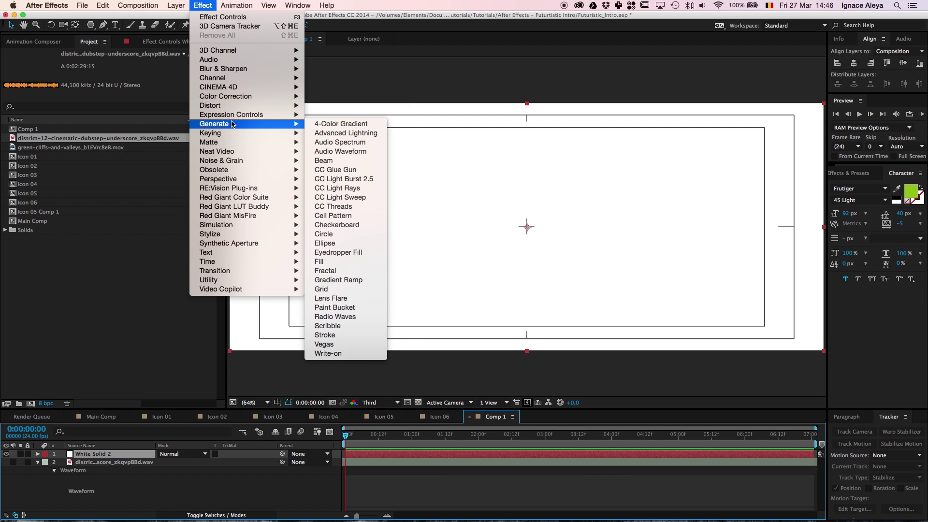
click(347, 151)
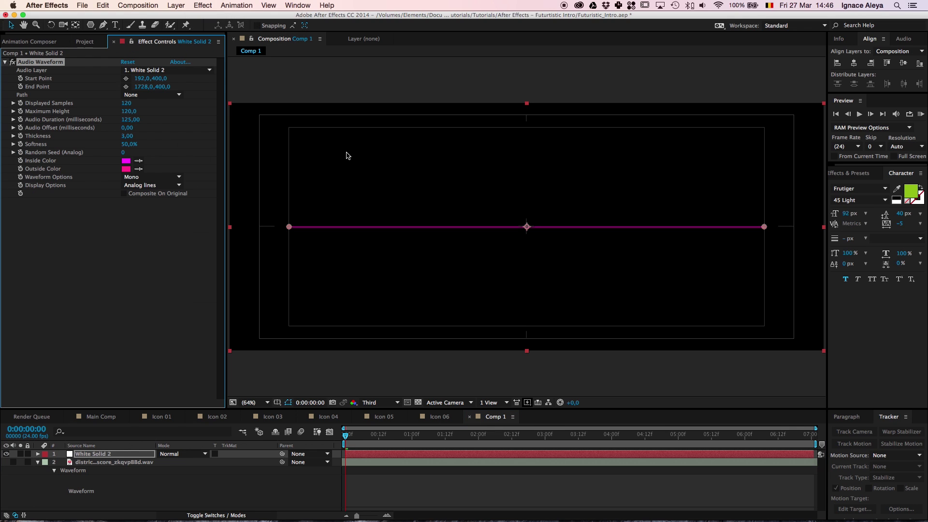
Set the waveform's inside color to dark red A31313 and its outside color to red BA1212
click(125, 160)
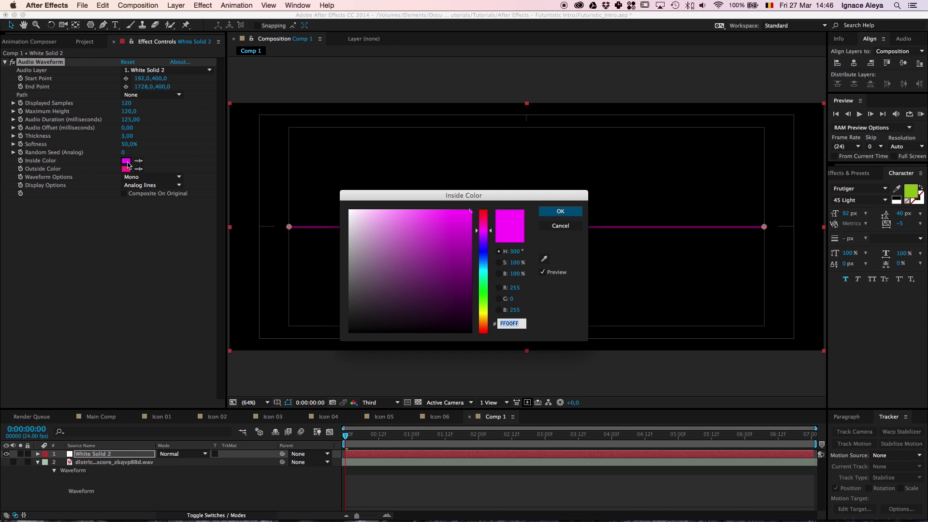
drag(475, 228, 475, 207)
click(460, 252)
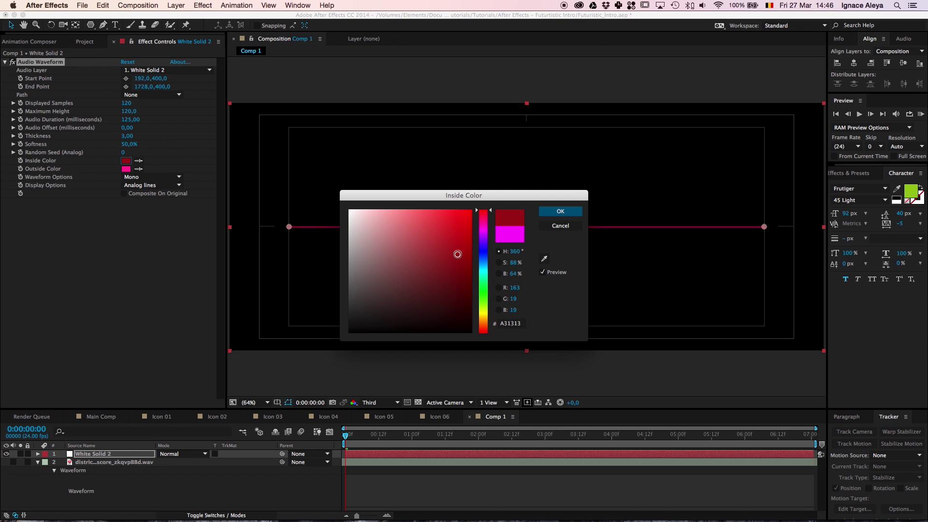
key(Return)
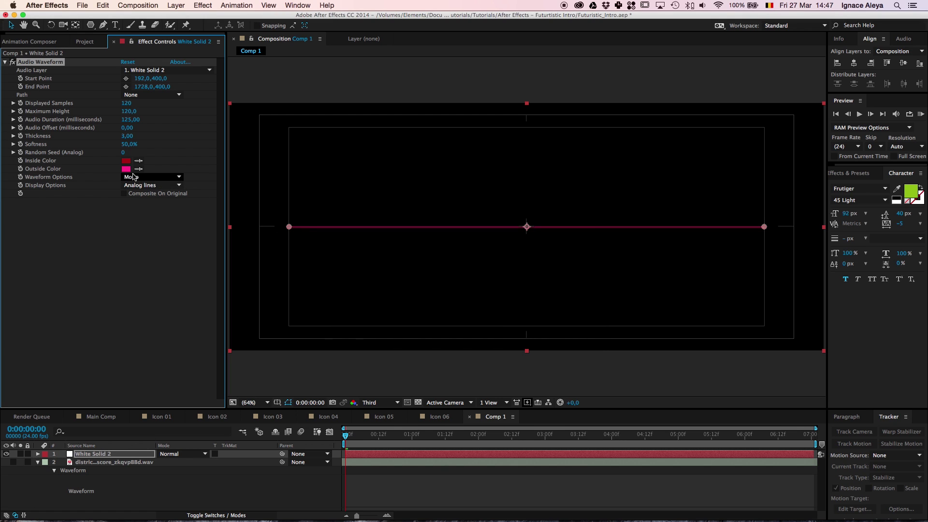
click(126, 168)
drag(480, 233, 483, 209)
click(460, 240)
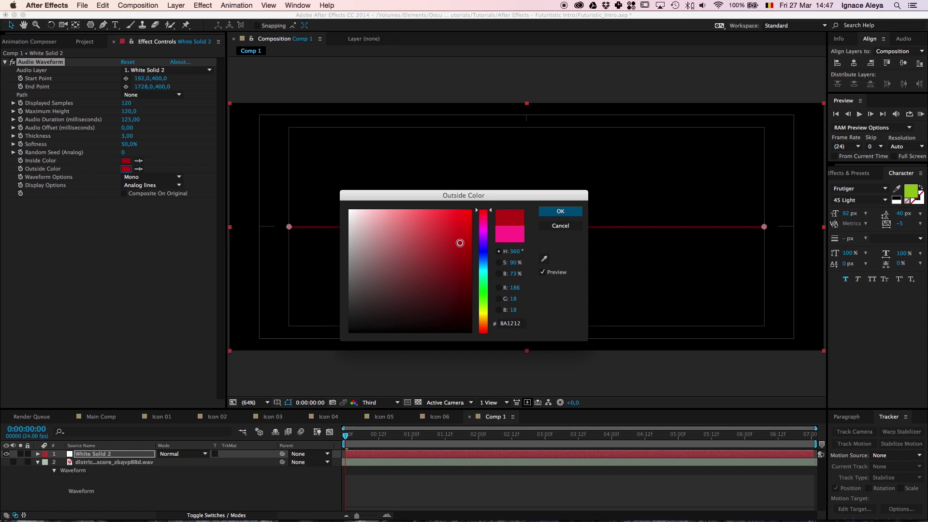
key(Return)
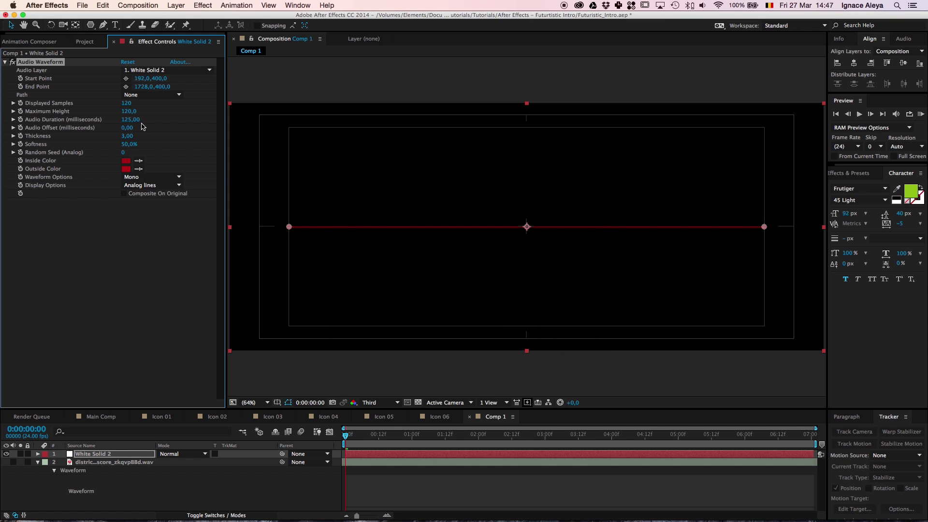
Use the district-12 WAV as the effect's audio layer and set its display option to Digital
click(160, 70)
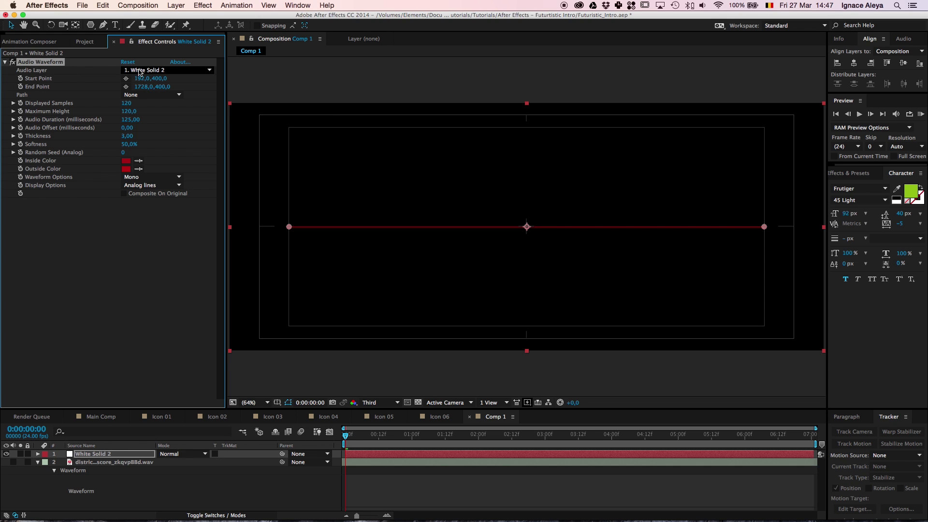
click(154, 104)
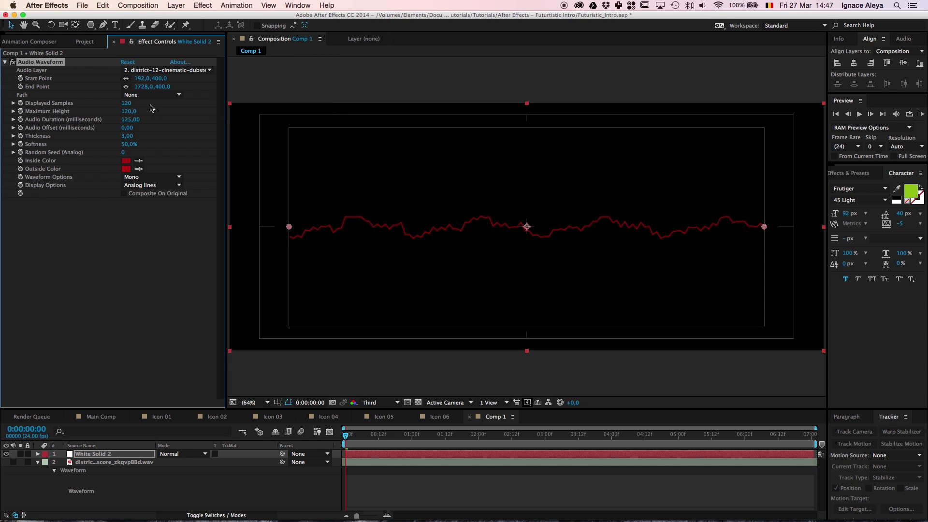
click(152, 185)
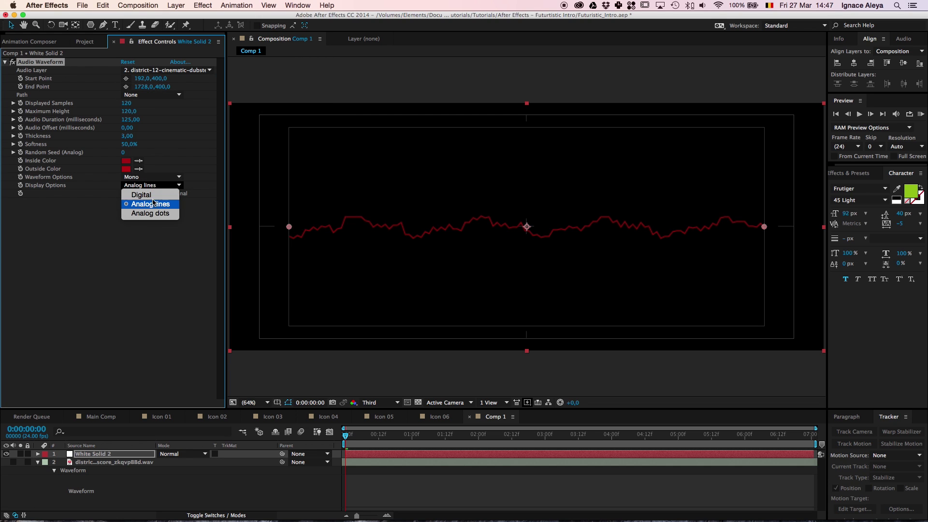
click(153, 195)
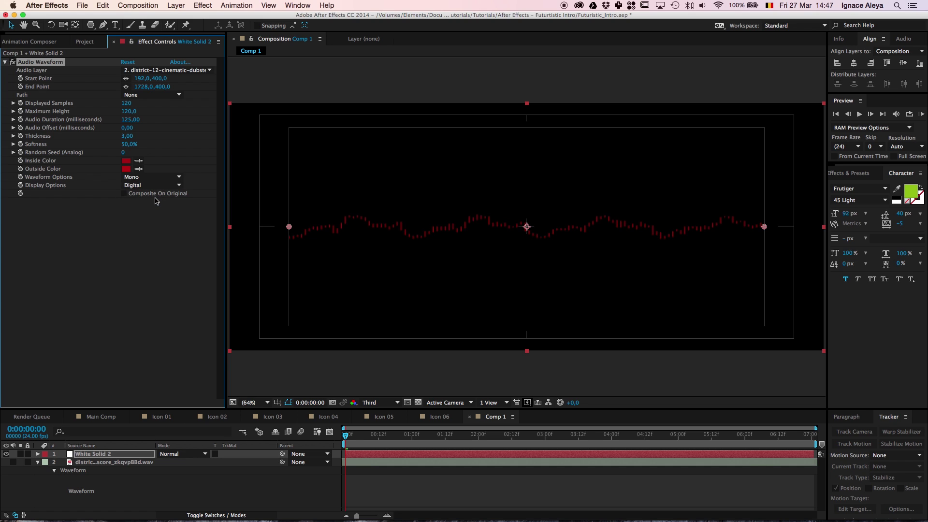
Set the waveform's maximum height to 629, displayed samples to 126, softness to 0% and thickness to 8.60
drag(129, 111, 398, 136)
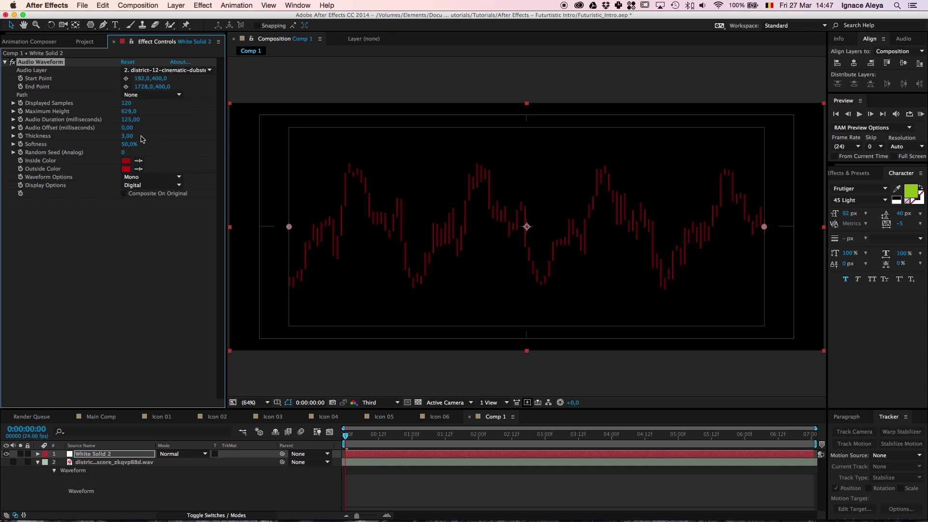
mouse_move(128, 106)
mouse_down()
mouse_move(192, 111)
mouse_move(137, 112)
mouse_up()
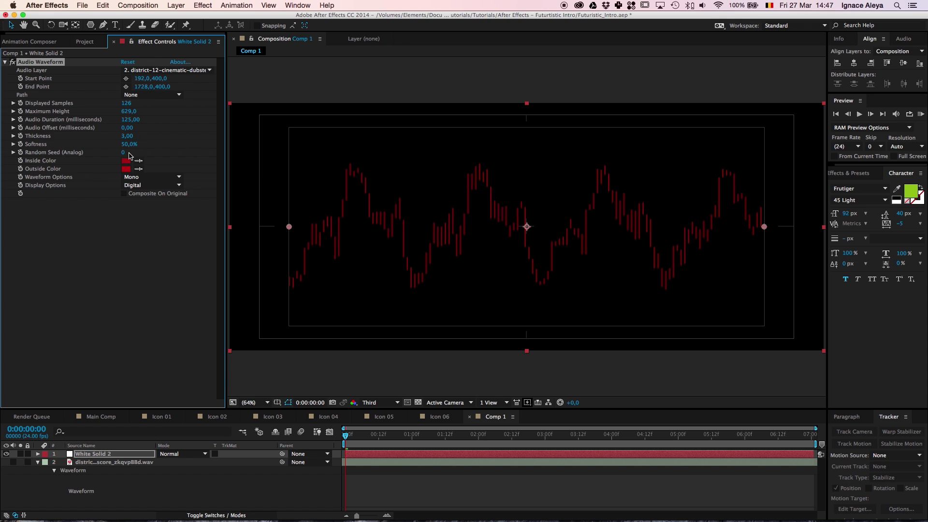
drag(128, 144, 94, 146)
drag(126, 138, 149, 133)
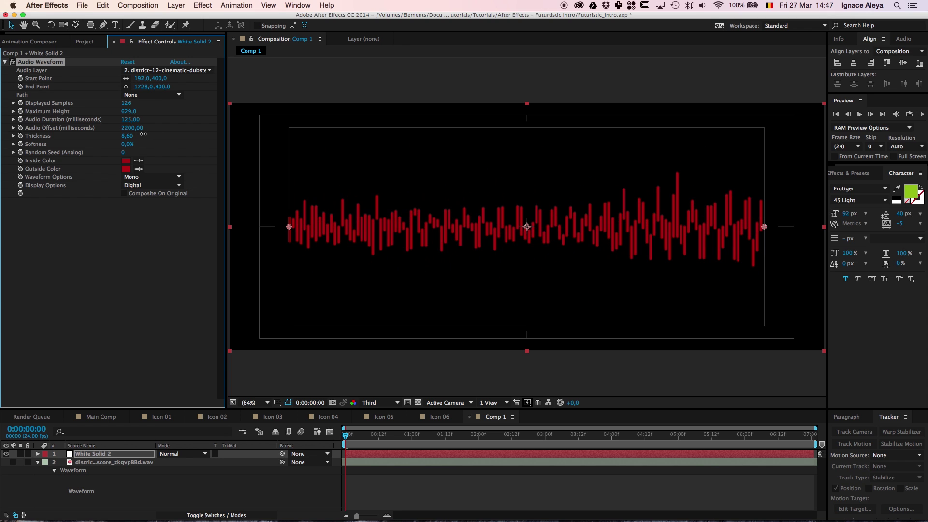
Set the waveform's audio offset to 500 ms, audio duration to 440 ms and maximum height to 648
drag(140, 128, 134, 130)
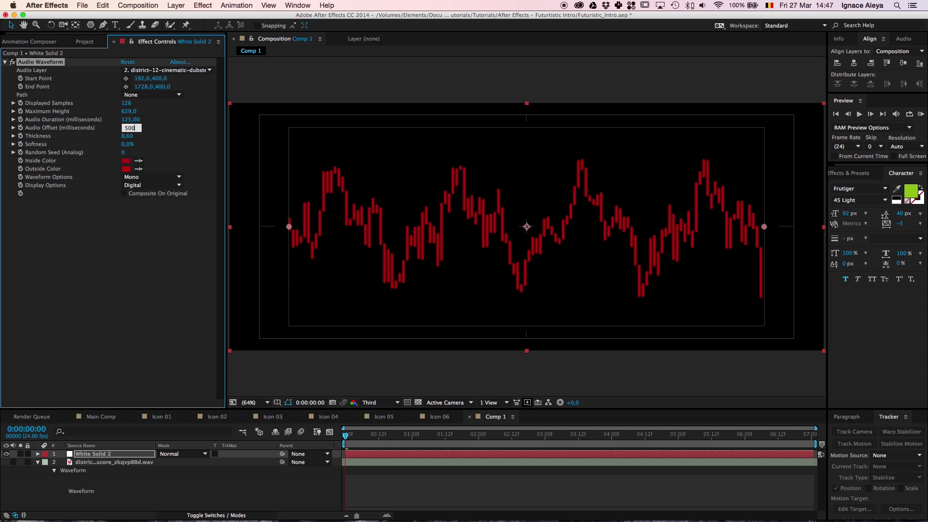
key(Return)
mouse_move(130, 120)
mouse_down()
mouse_move(165, 126)
mouse_move(108, 126)
mouse_move(147, 130)
mouse_move(137, 133)
mouse_move(138, 113)
mouse_move(145, 117)
mouse_up()
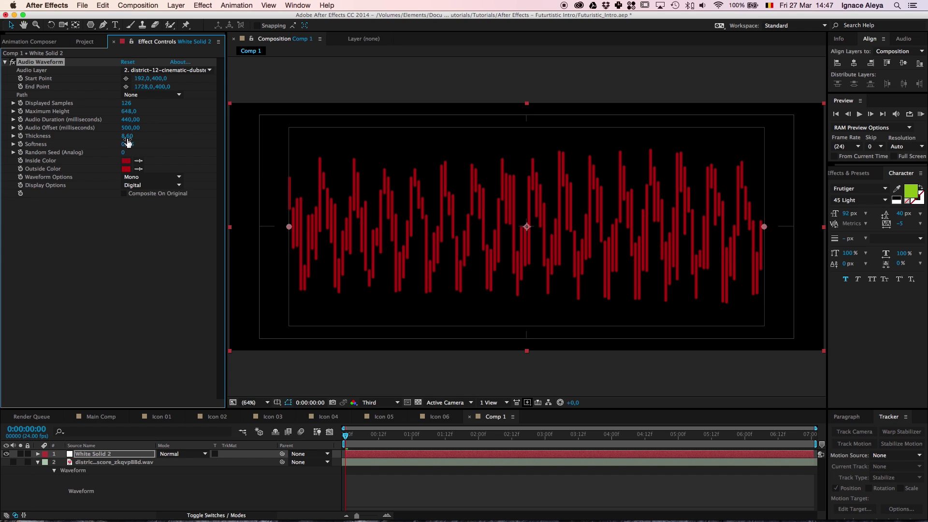
Scrub the timeline to 0:00:02:00 to check the waveform's motion, and select the white solid layer
click(445, 436)
drag(446, 439, 478, 434)
click(470, 457)
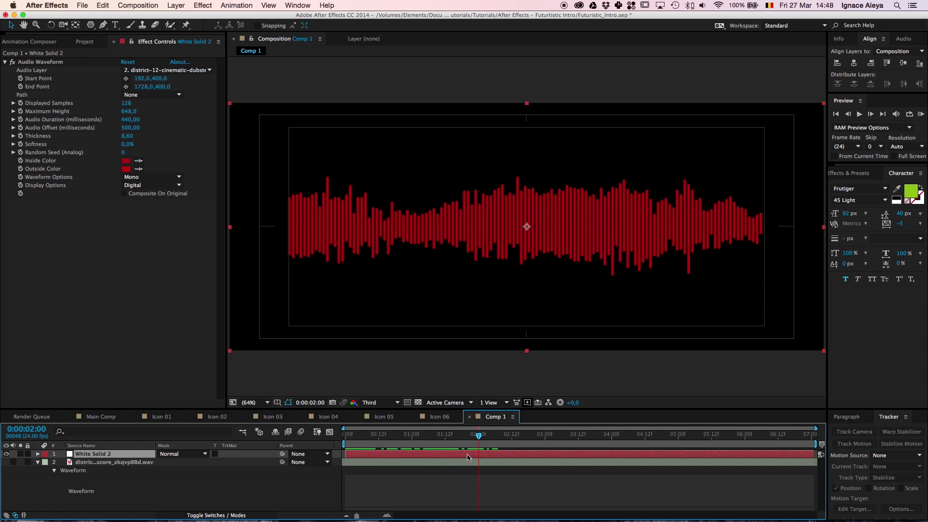
Lower the waveform by setting the vertical coordinate of both its start point and end point to 525
click(49, 78)
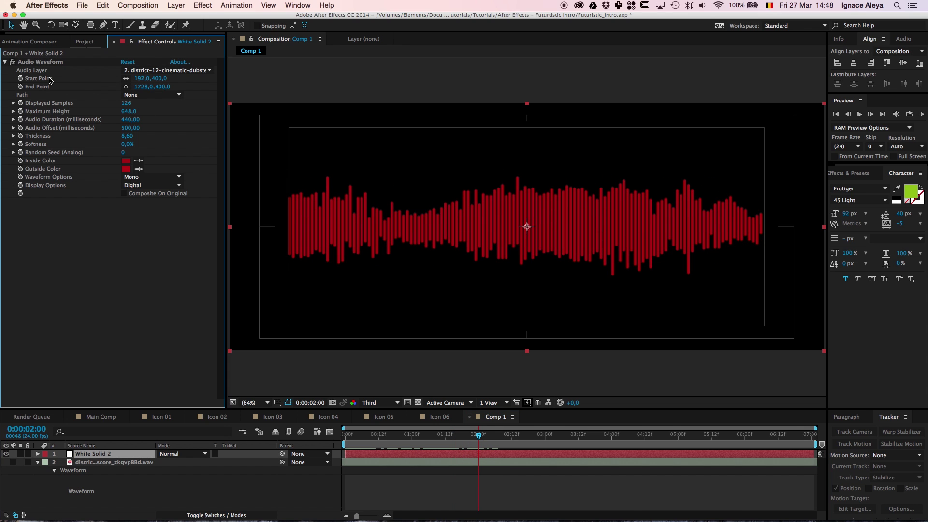
drag(158, 79, 162, 85)
click(161, 80)
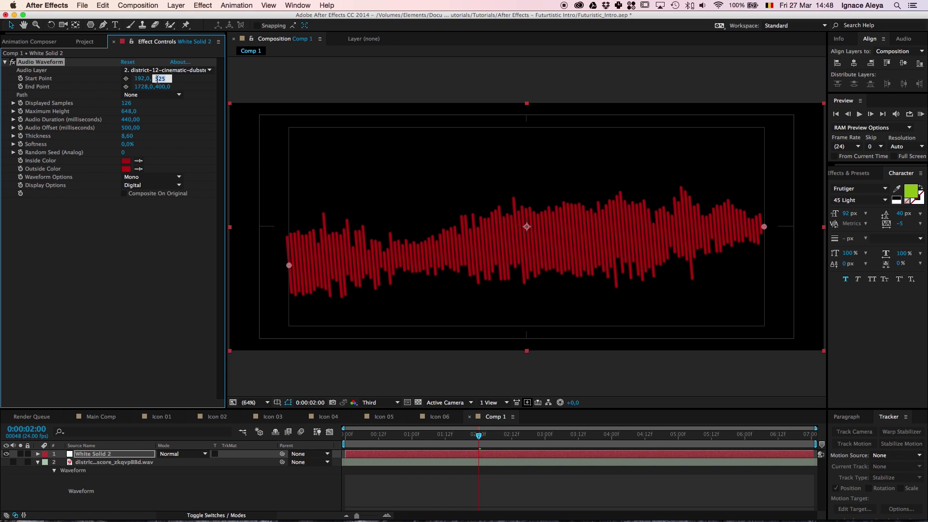
click(163, 87)
key(Return)
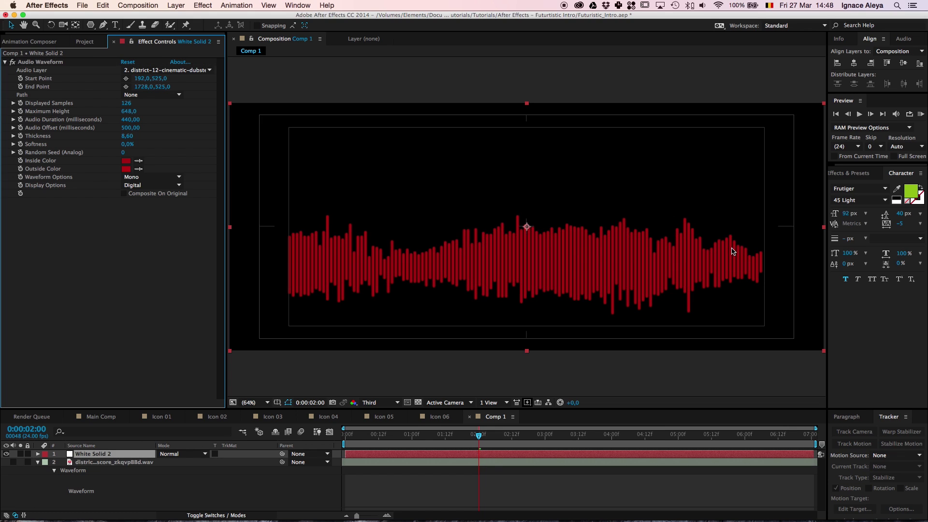
Draw a rectangular mask over the waveform's upper half, from its centre line upward, and set the maximum height to 1179
drag(90, 24, 116, 25)
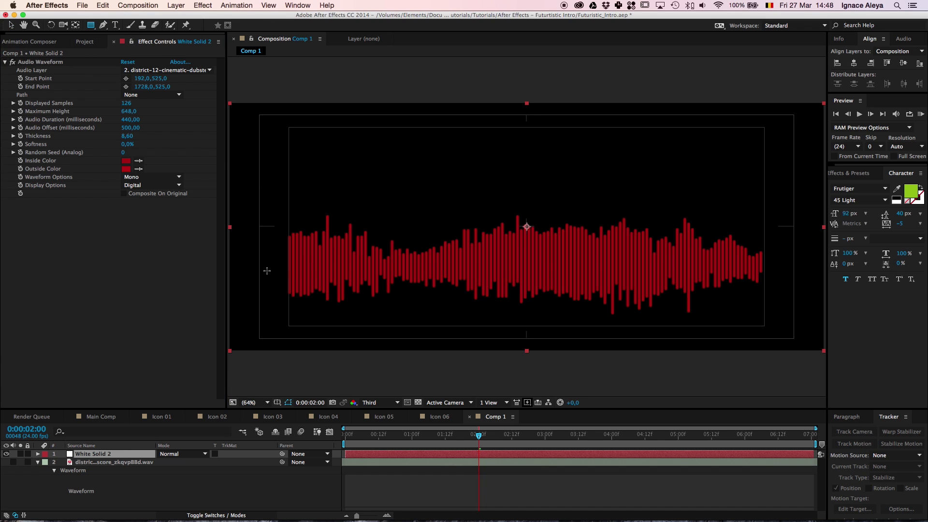
mouse_move(267, 267)
mouse_down()
mouse_move(476, 346)
mouse_move(788, 359)
mouse_move(782, 89)
mouse_move(778, 107)
mouse_up()
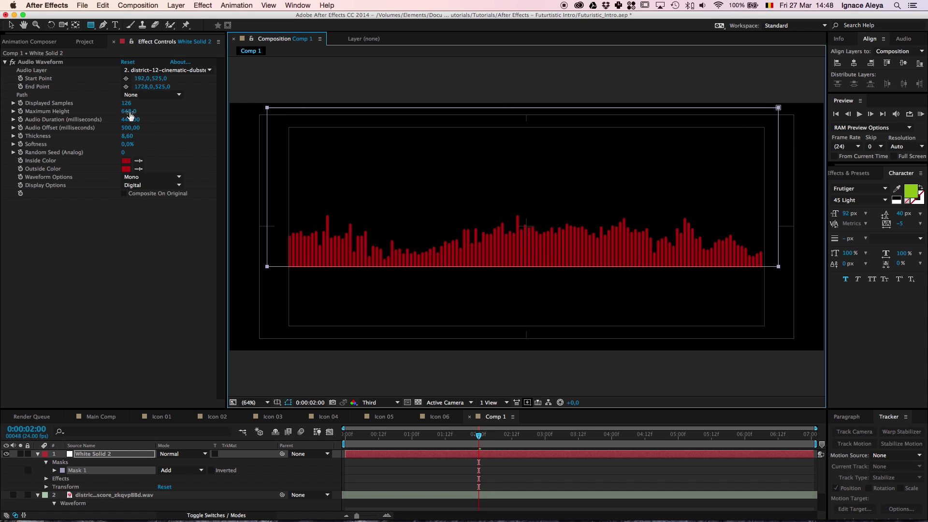
drag(127, 112, 409, 133)
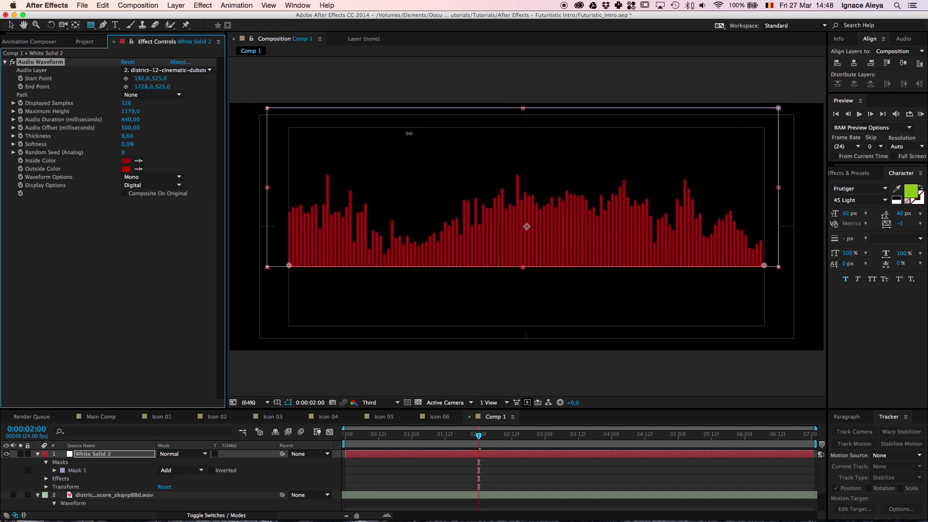
Duplicate the masked waveform layer and set the copy to Analog lines, maximum height 1618 and thickness 1.30
click(107, 456)
key(super+d)
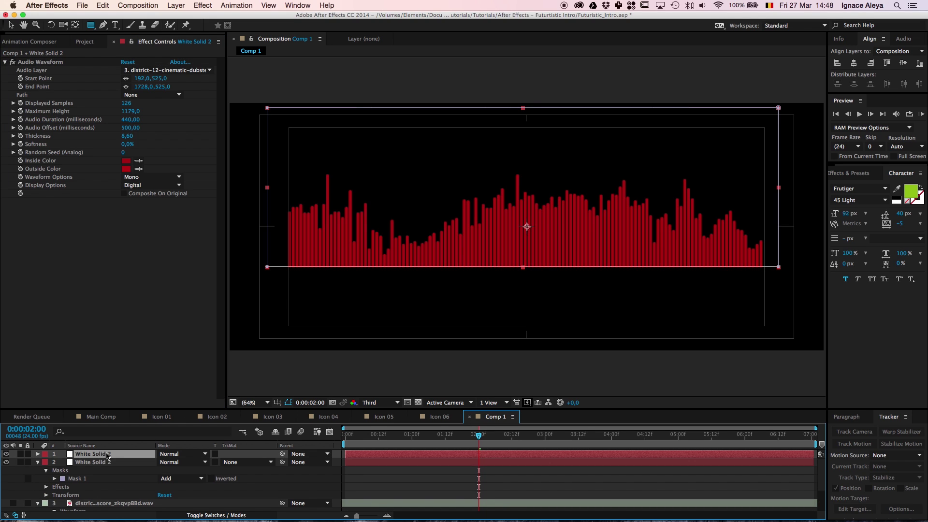
click(141, 187)
click(152, 207)
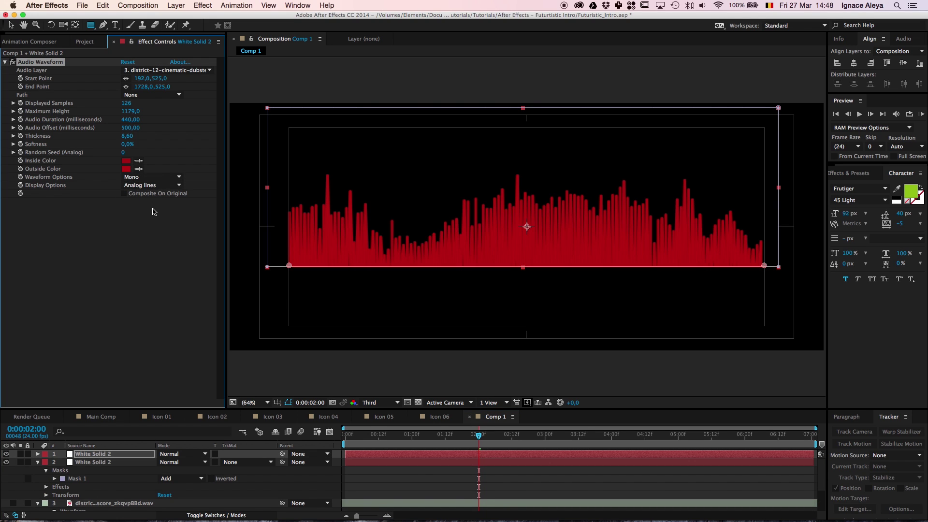
drag(134, 114, 358, 132)
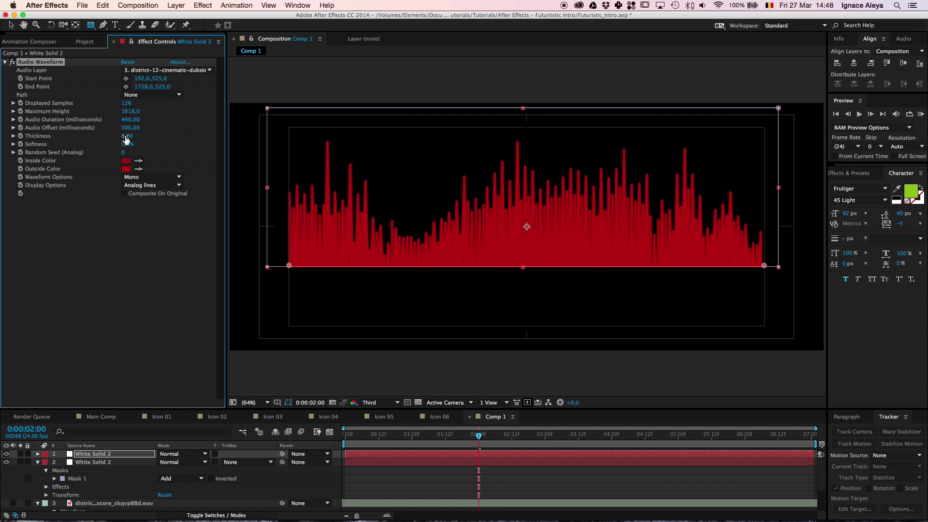
drag(126, 136, 92, 139)
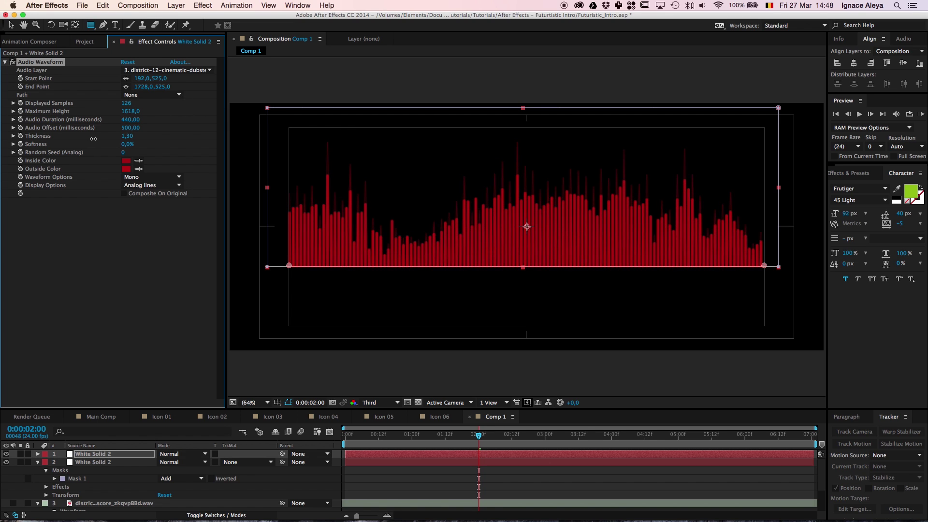
Change the duplicate waveform's display option to Analog dots and increase its thickness
click(151, 185)
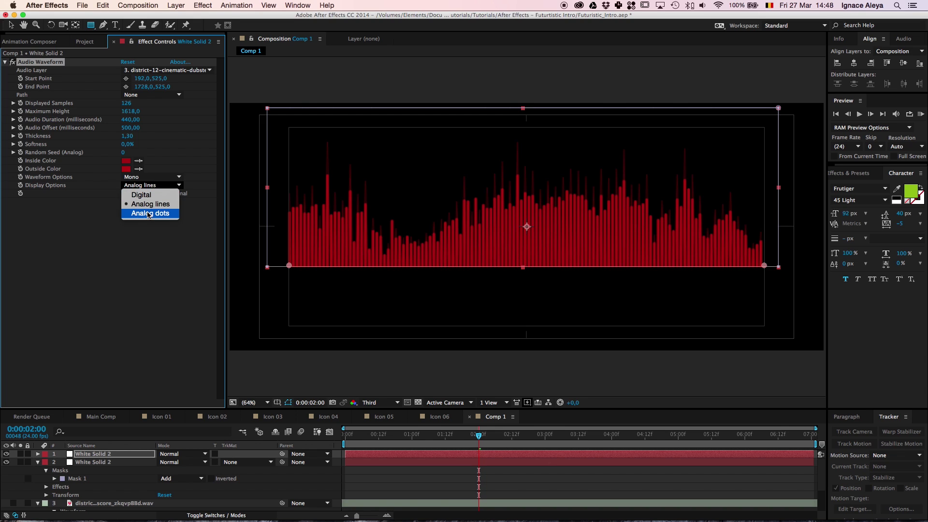
click(145, 214)
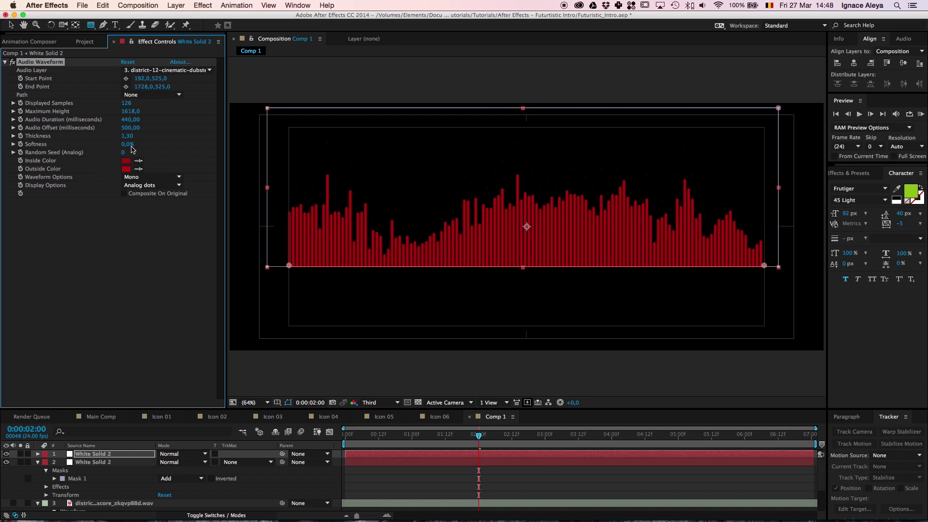
drag(126, 135, 142, 135)
In Main Comp, create a null and camera from the 3D Camera Tracker point in the distant field, just left of the road's far end
click(100, 417)
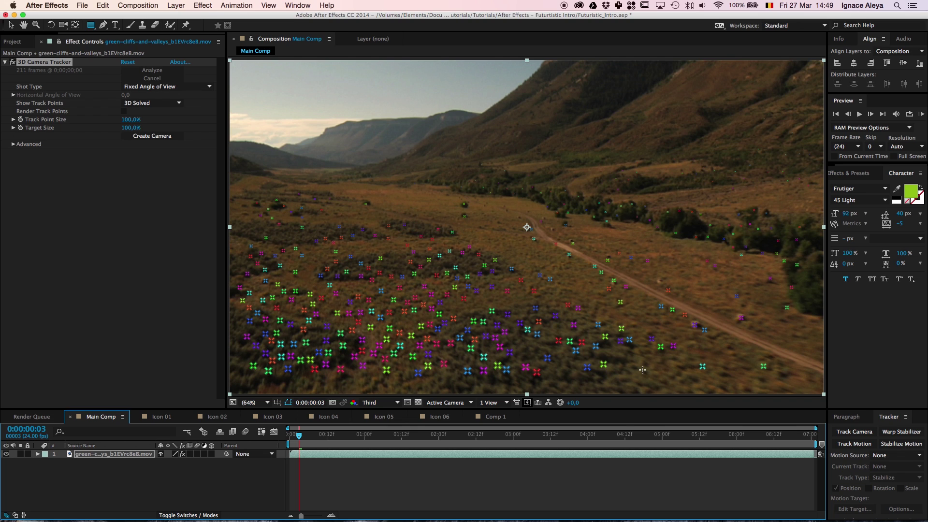
click(468, 461)
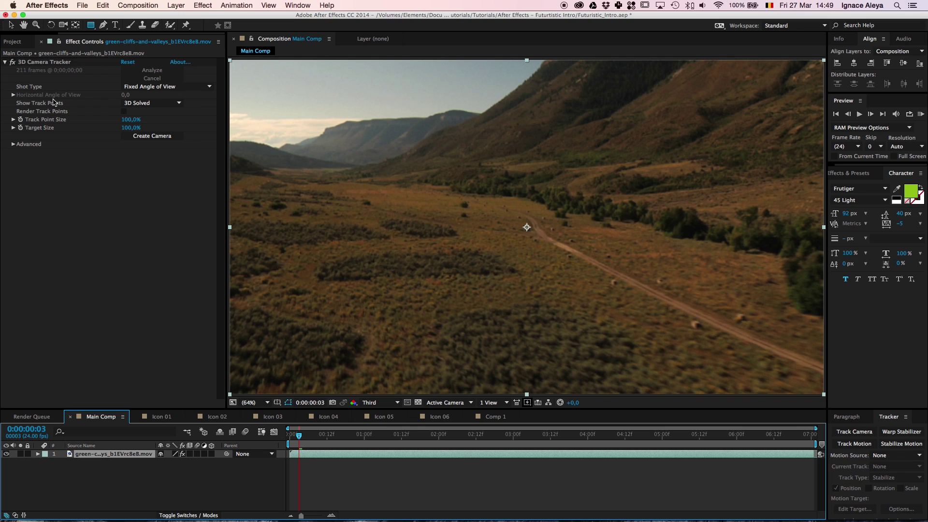
click(46, 60)
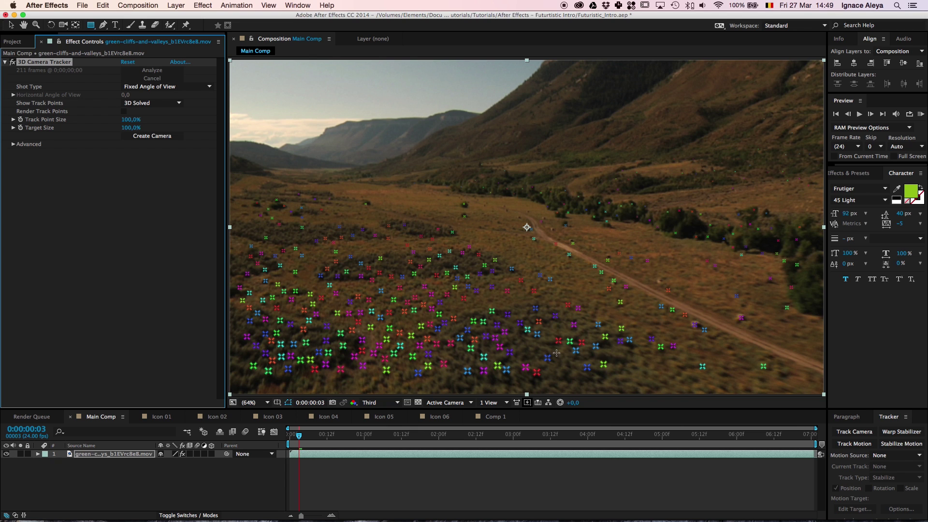
click(11, 25)
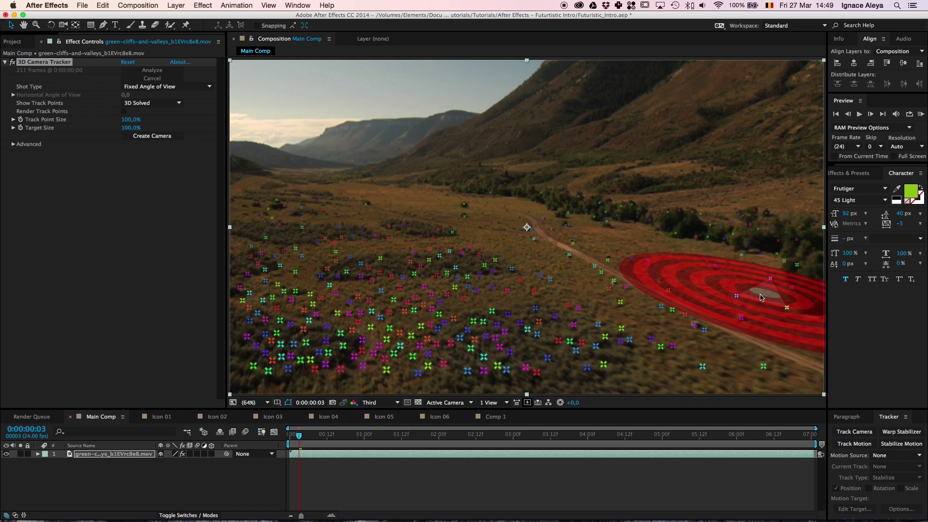
right_click(466, 220)
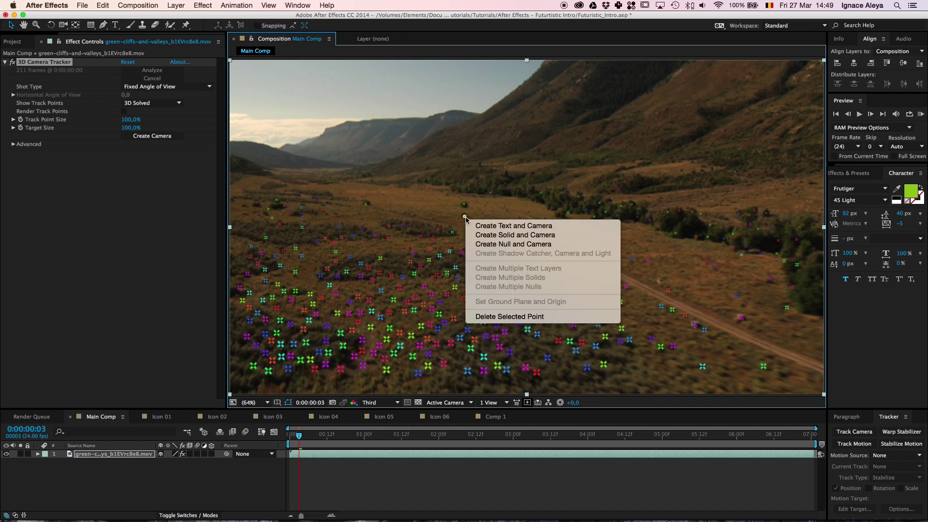
click(518, 245)
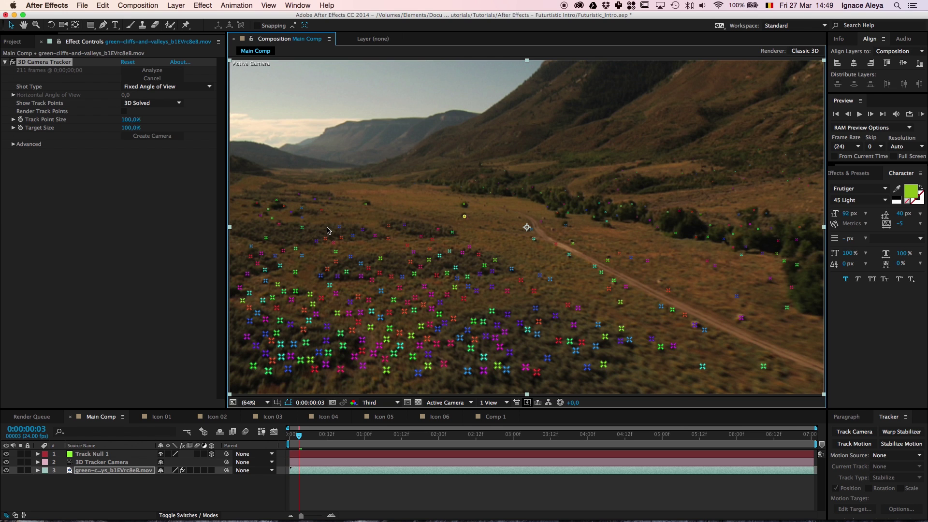
Check the reference video Example_Tutorial.mov in QuickTime Player, return to After Effects and rename the track null as Base
key(super+Tab)
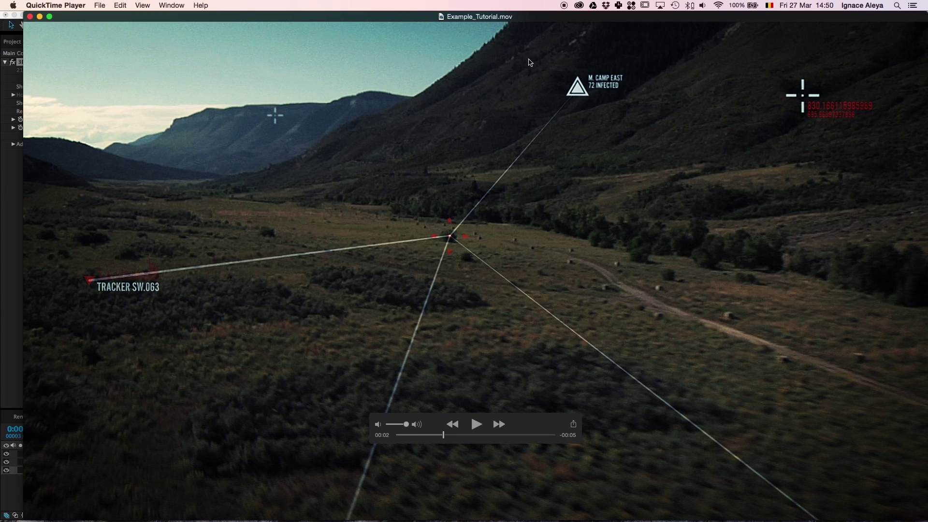
key(super+Tab)
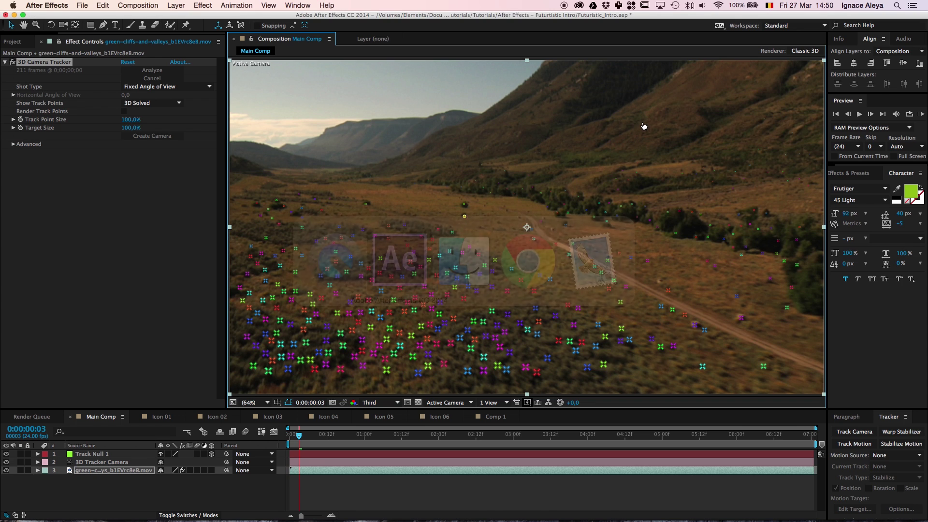
click(87, 456)
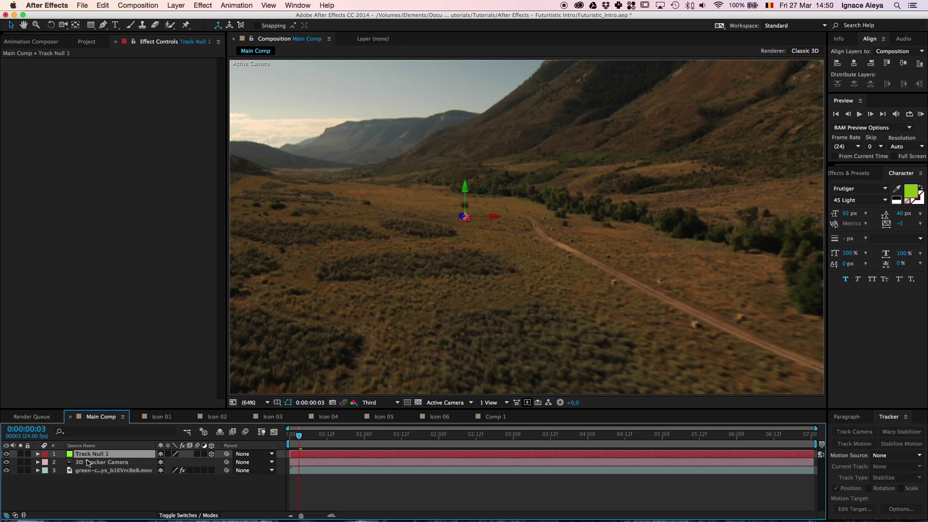
key(Return)
text(Ba)
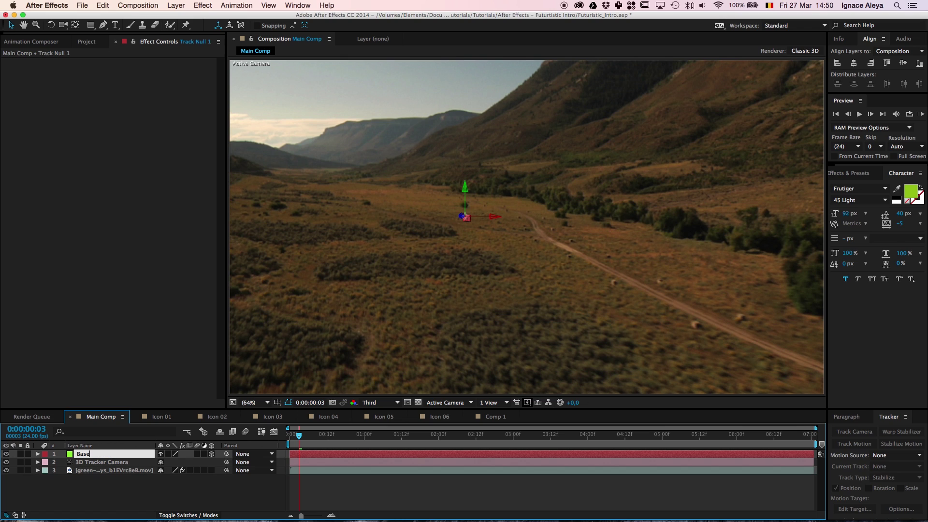
text(se)
key(Return)
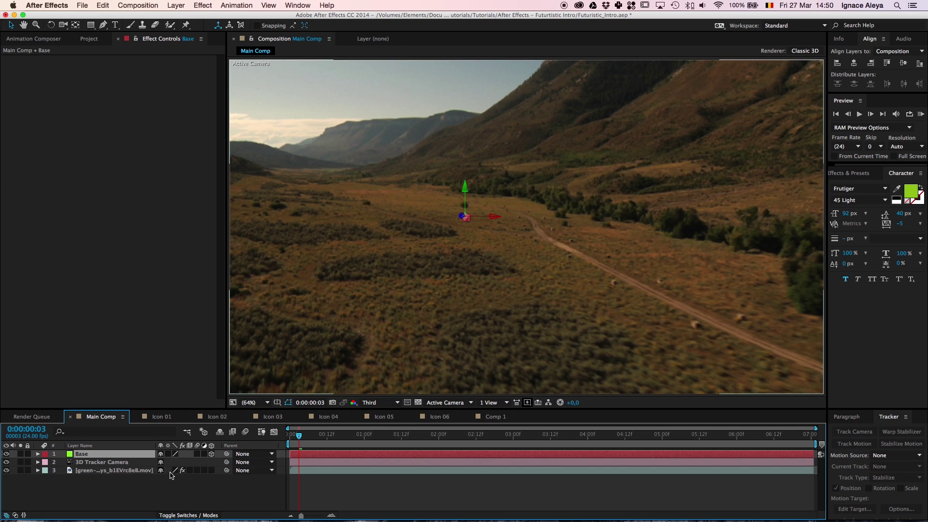
Create three more nulls from single track points: in the foreground beside the road, in the mid-left field and in the far-left field
click(100, 470)
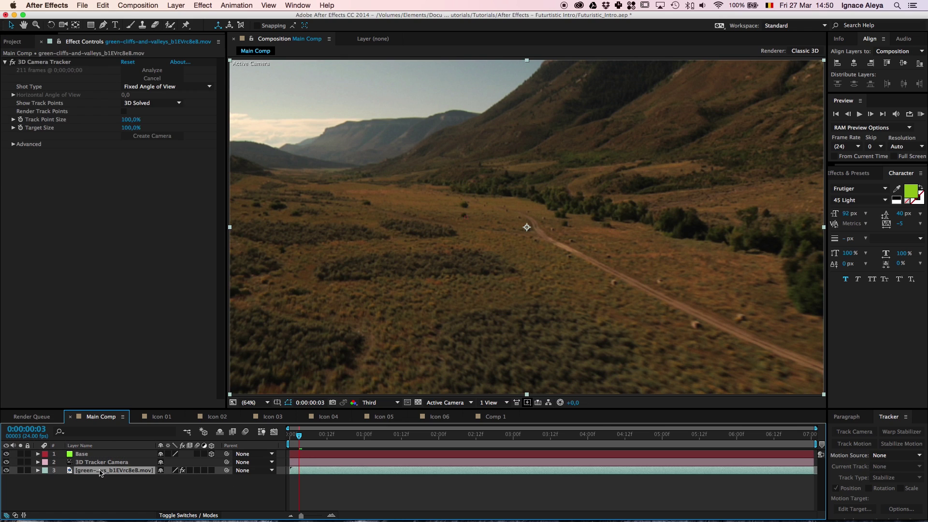
click(41, 62)
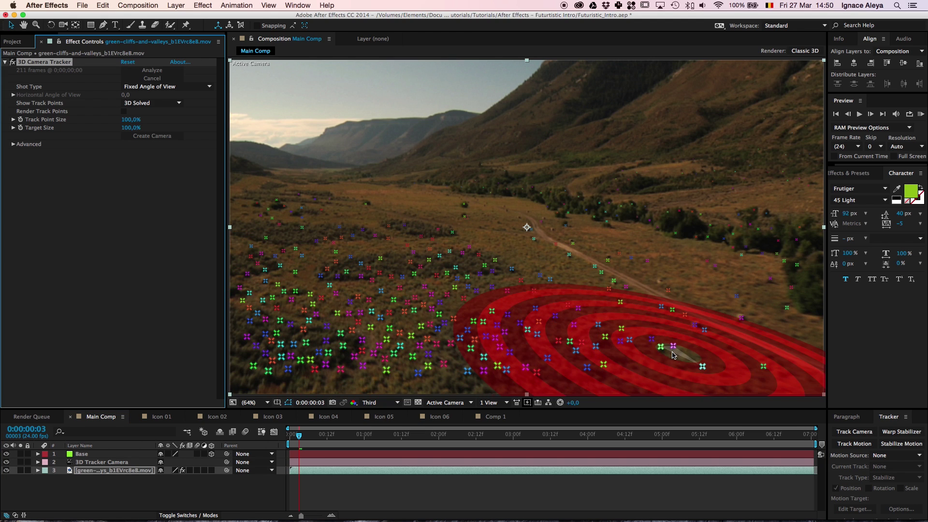
right_click(651, 340)
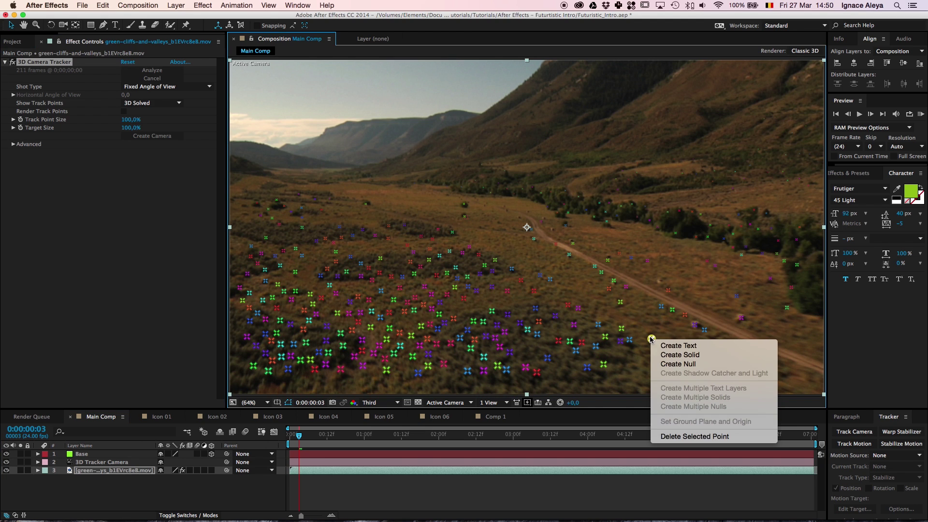
click(670, 363)
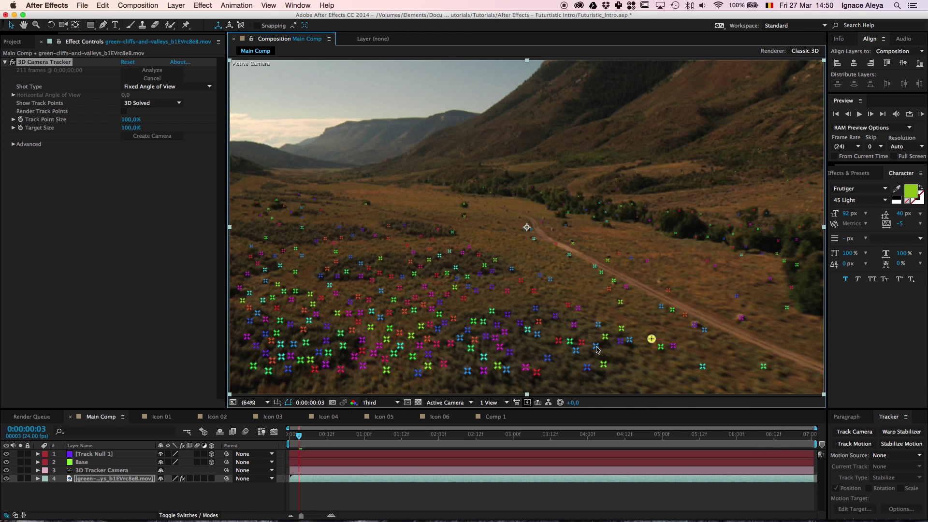
right_click(381, 292)
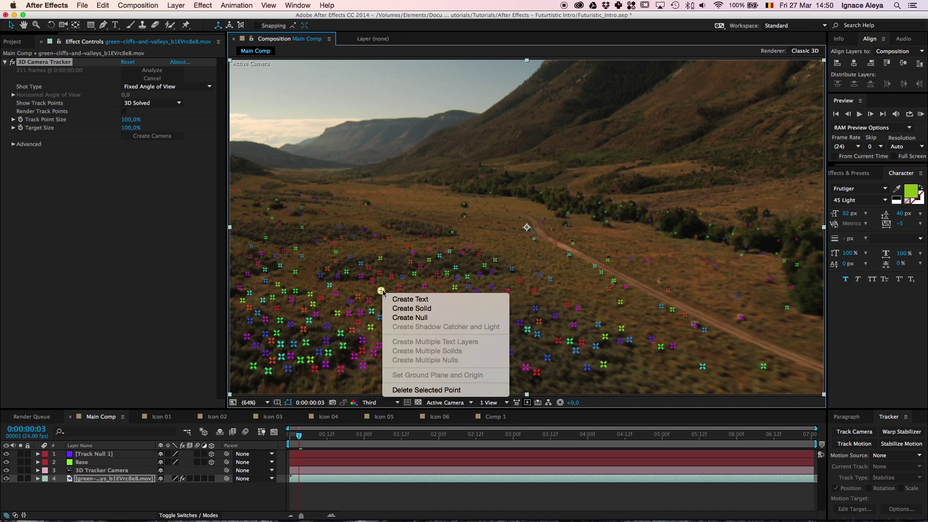
click(405, 317)
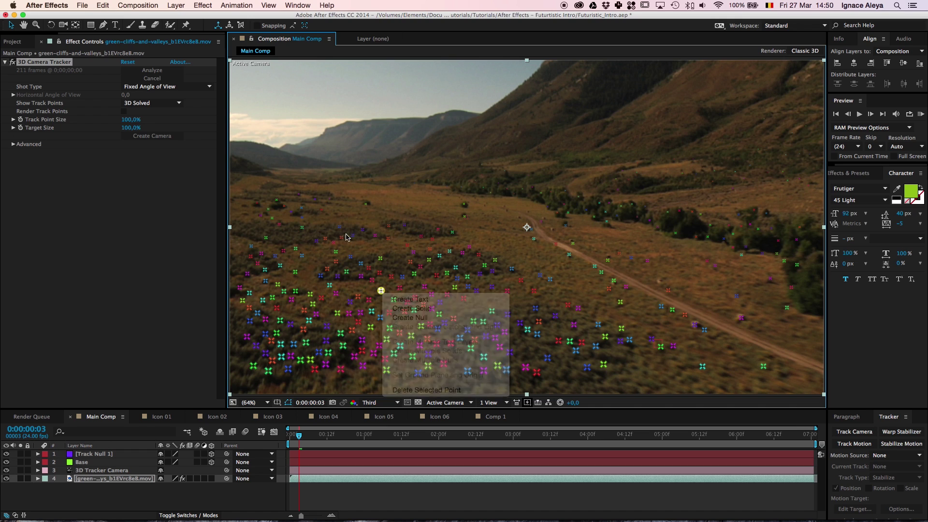
right_click(321, 211)
click(351, 240)
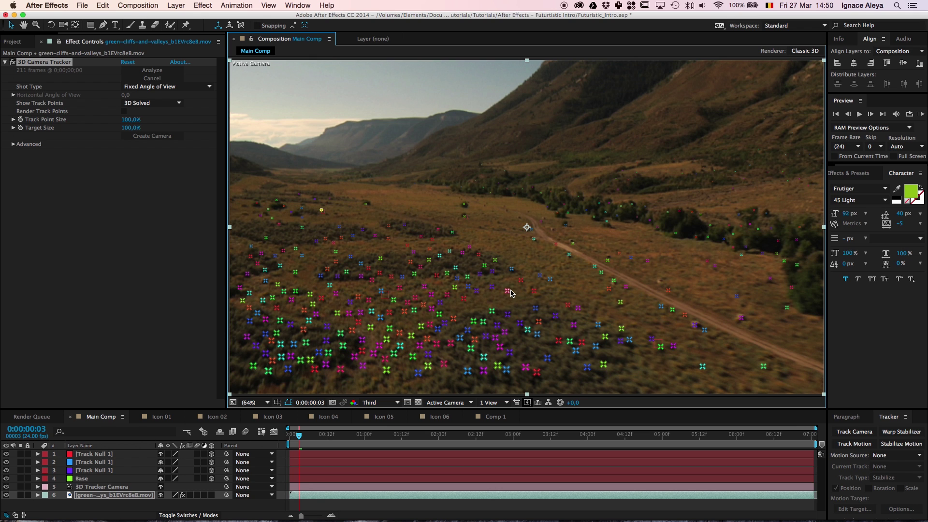
Move to 0:00:00:21 and create a null from the group of three track points at the foot of the hillside
drag(330, 435, 355, 435)
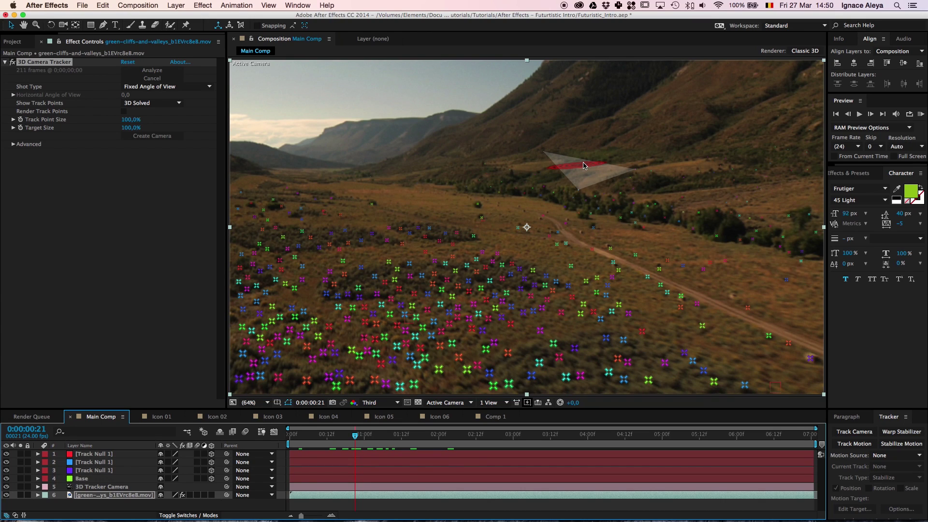
right_click(583, 166)
click(606, 190)
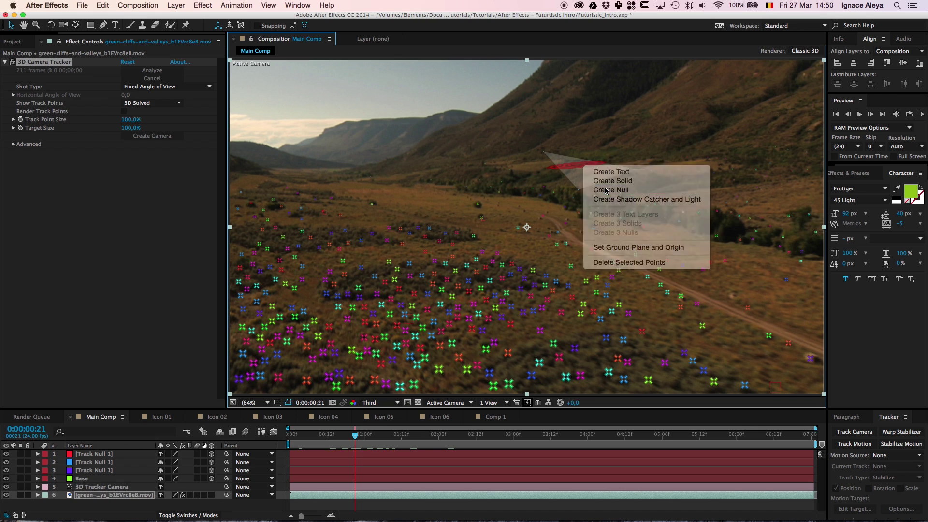
Examine the 3D Camera Tracker's advanced settings, including Solve Method and Auto-delete Points Across Time
scroll(608, 149, up, 2)
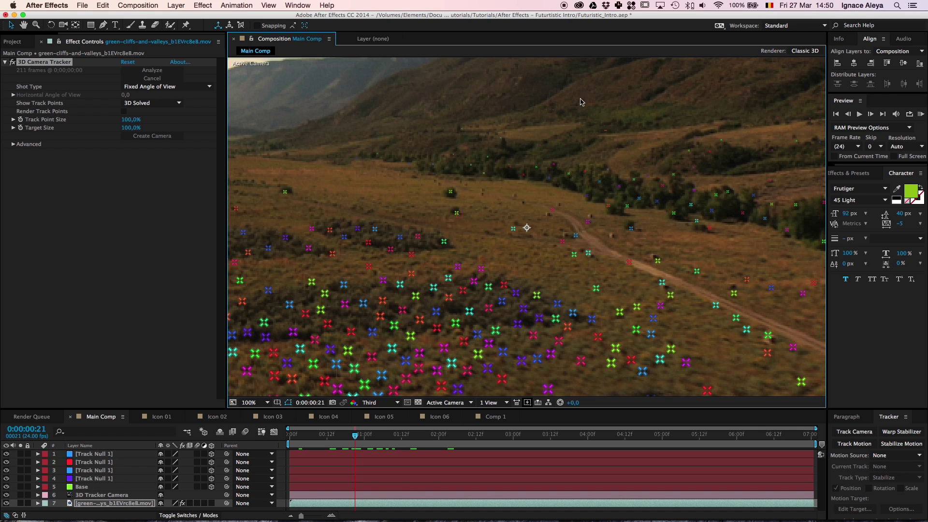
scroll(558, 172, down, 4)
scroll(559, 172, up, 1)
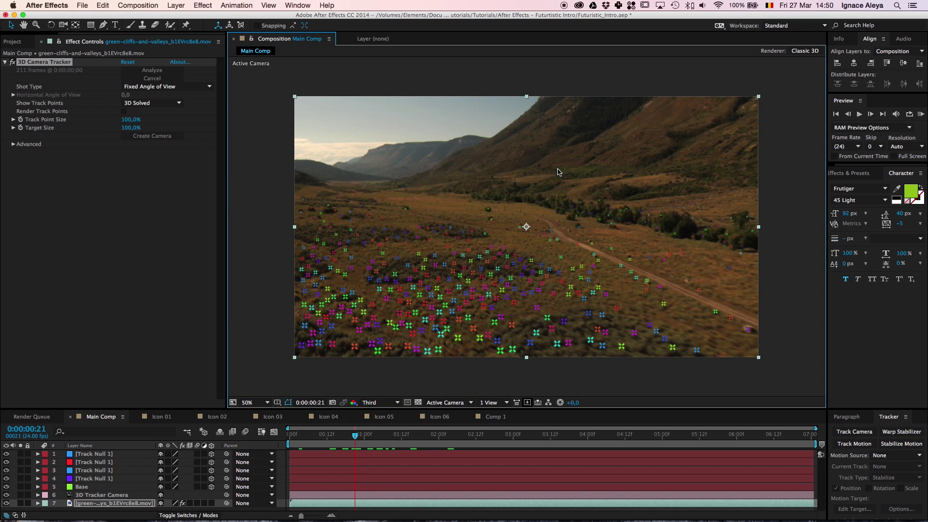
click(10, 144)
click(144, 153)
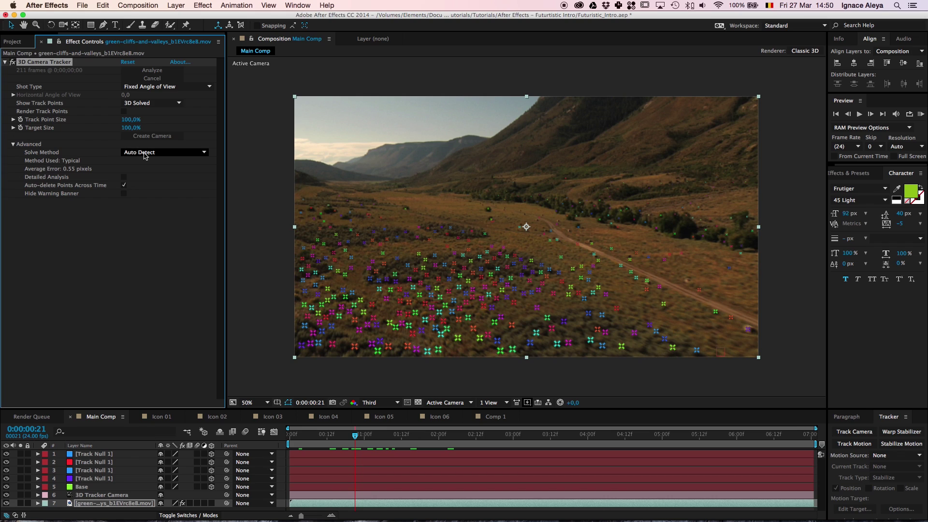
click(144, 155)
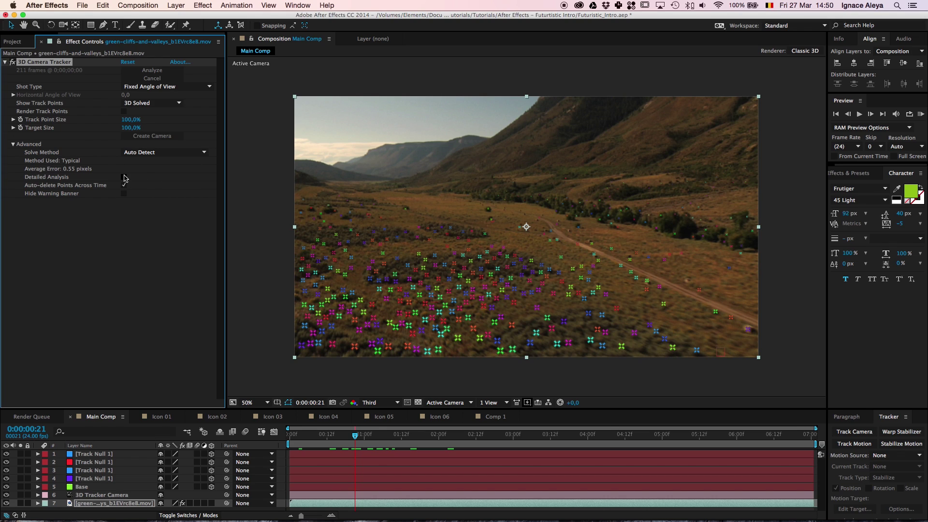
click(124, 186)
Rename the foreground null beside the road as SE and the null in the mid-left field as SW
click(87, 479)
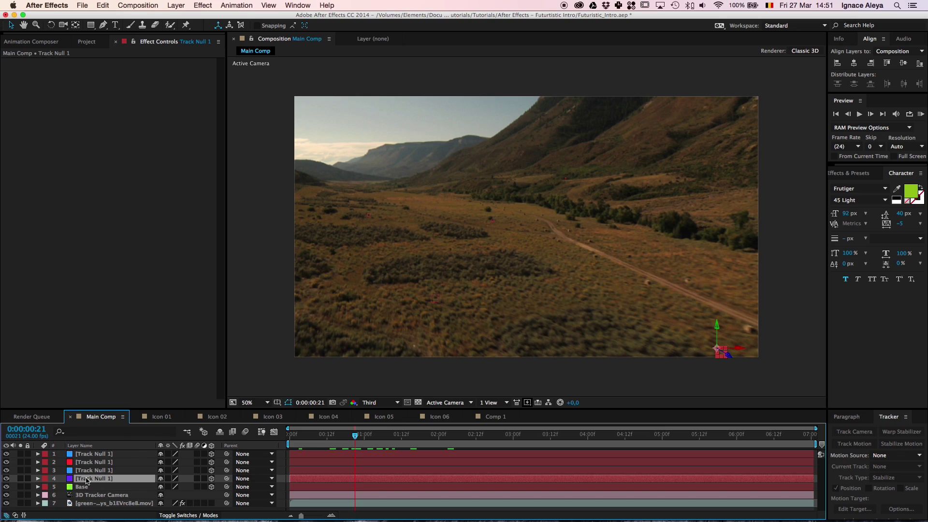
key(Return)
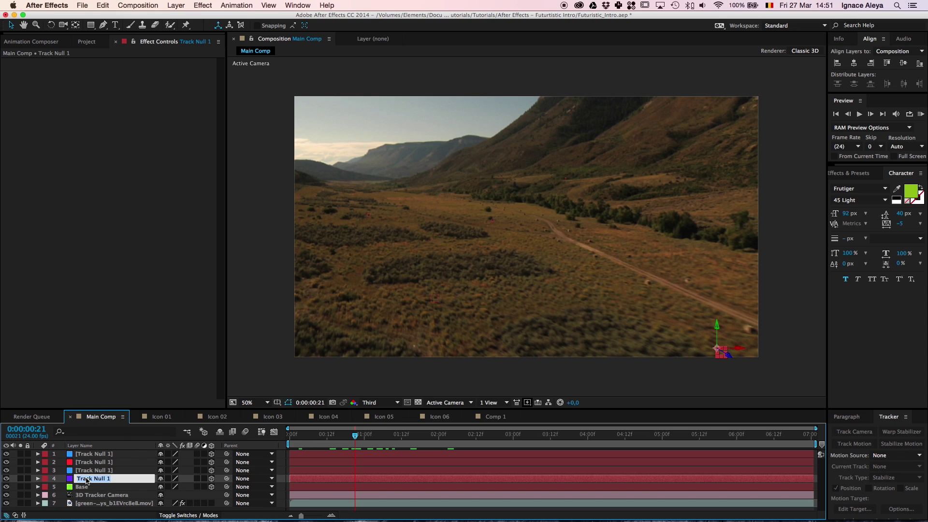
key(Return)
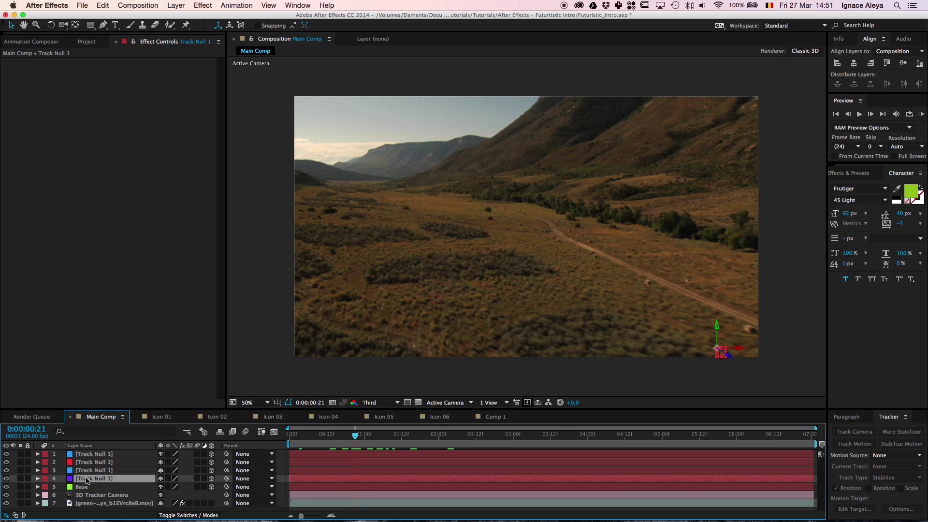
key(Return)
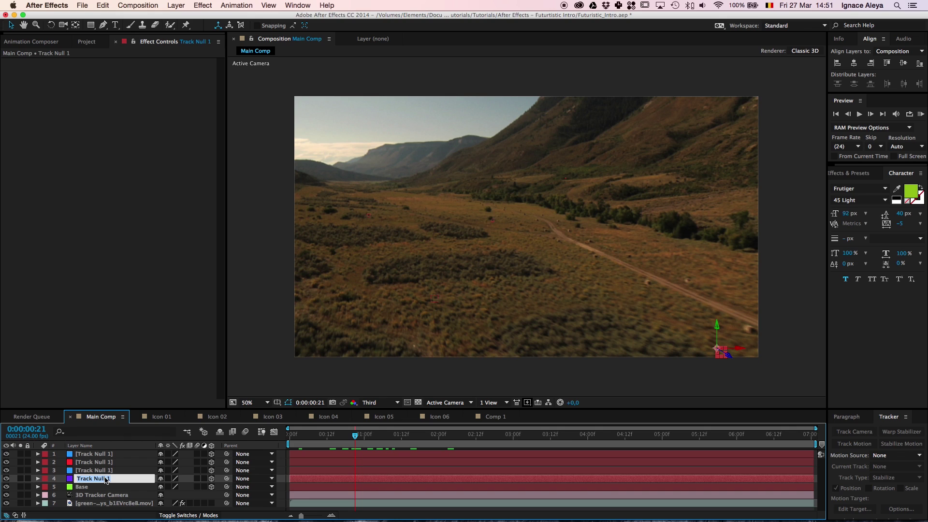
text(SE)
click(104, 471)
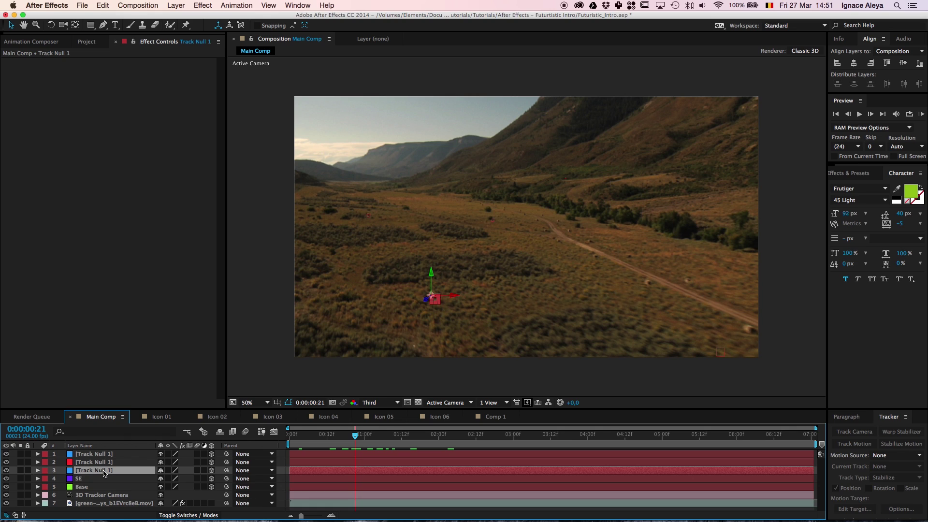
key(Return)
text(SW)
Rename the far-left field null as NW and the null at the foot of the hillside as Camp
click(100, 463)
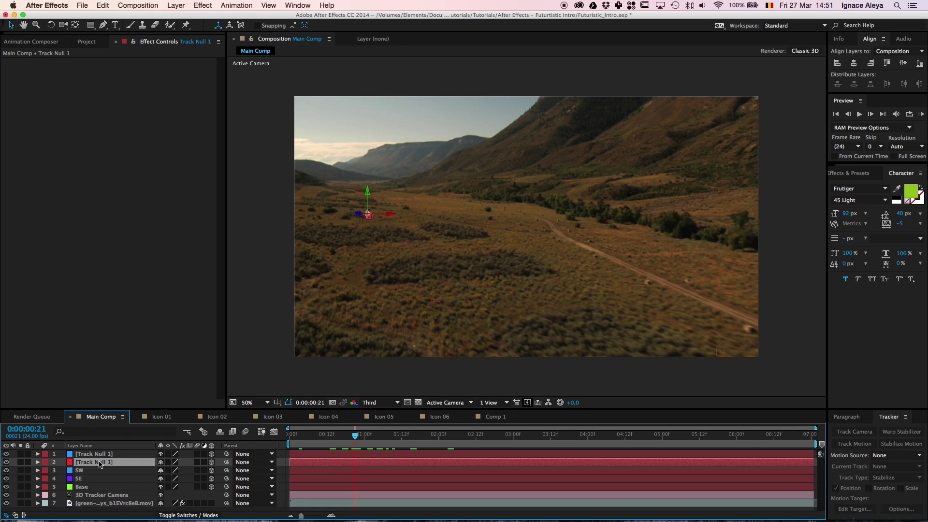
key(Return)
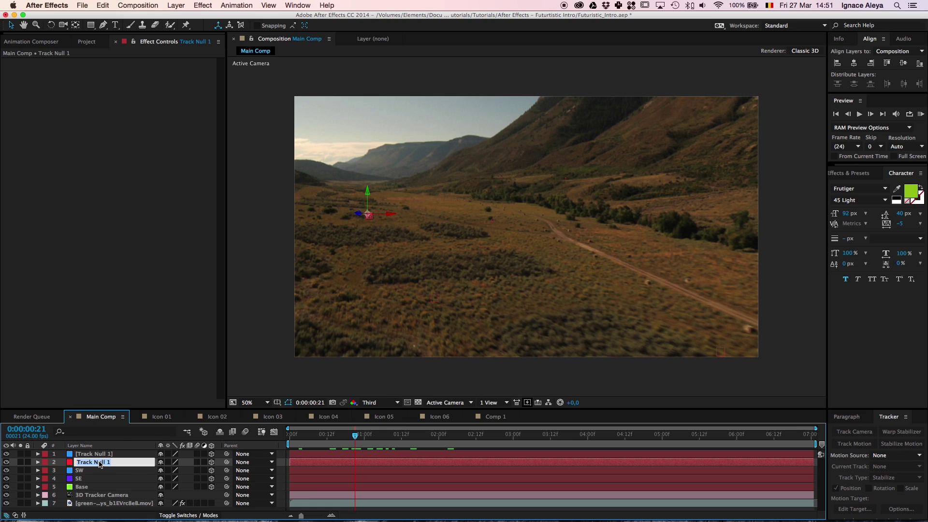
text(NZ)
click(103, 454)
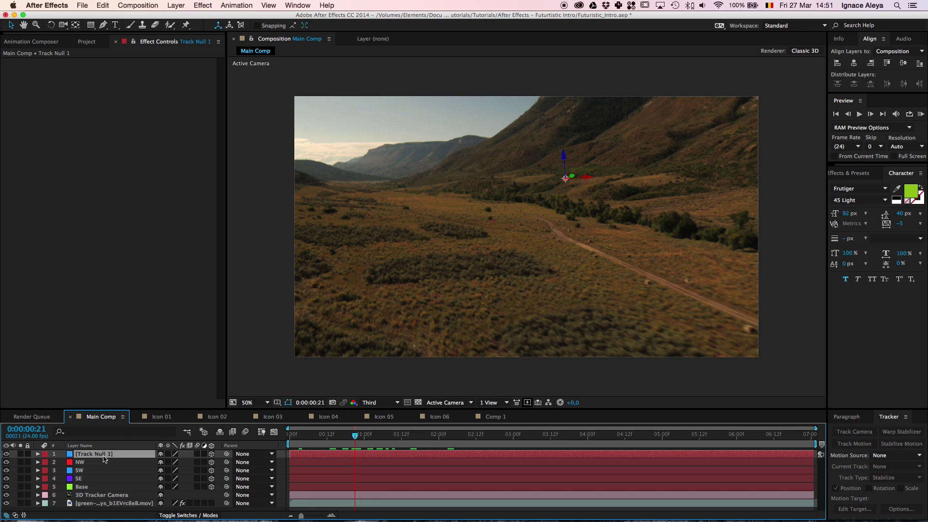
key(Return)
text(Camp)
click(110, 471)
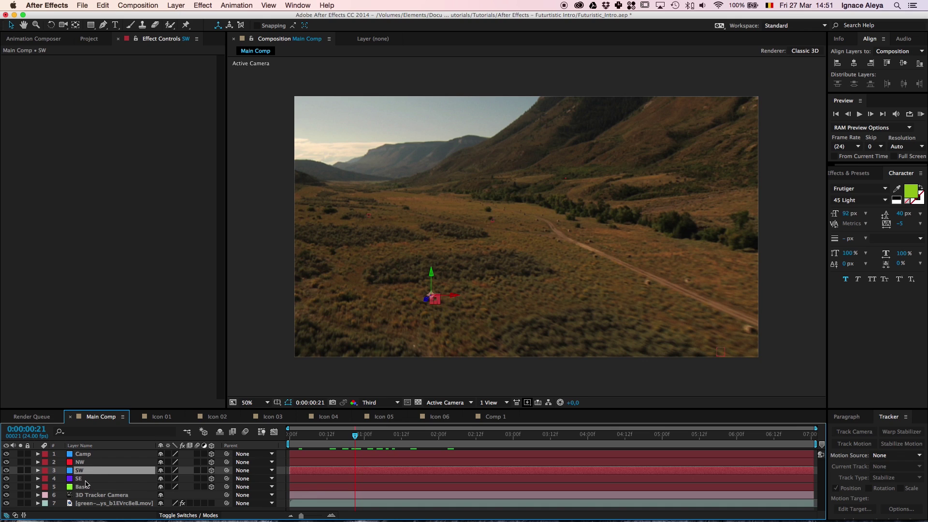
Add the Icon 01 composition to Main Comp as a layer directly below the Base null
click(91, 39)
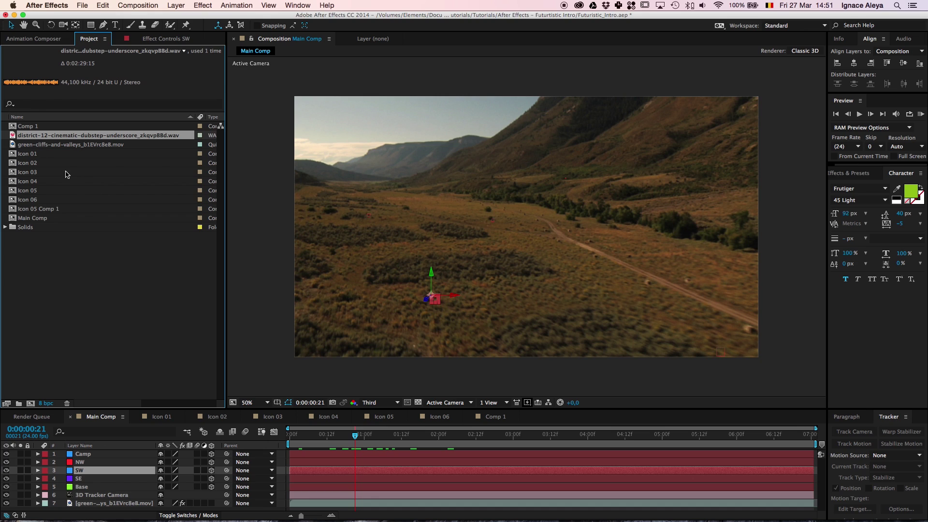
click(41, 146)
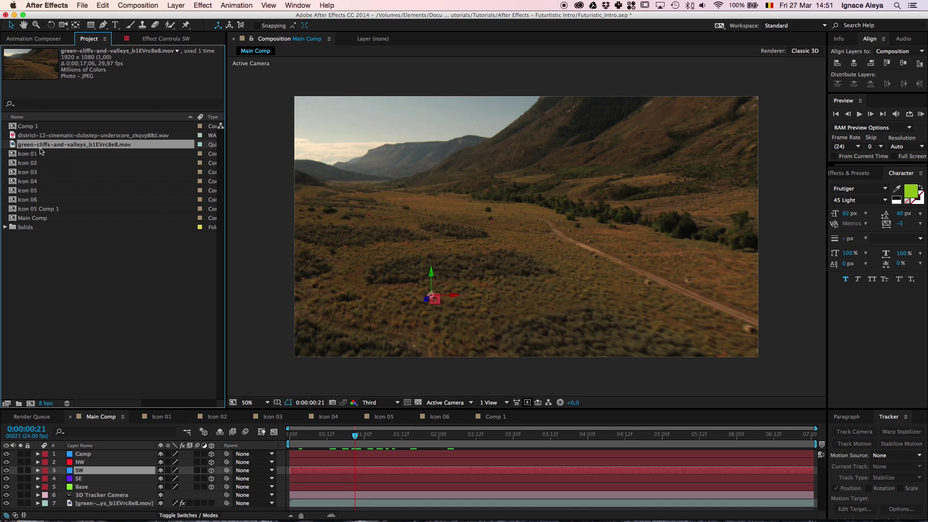
click(33, 155)
drag(33, 158, 91, 494)
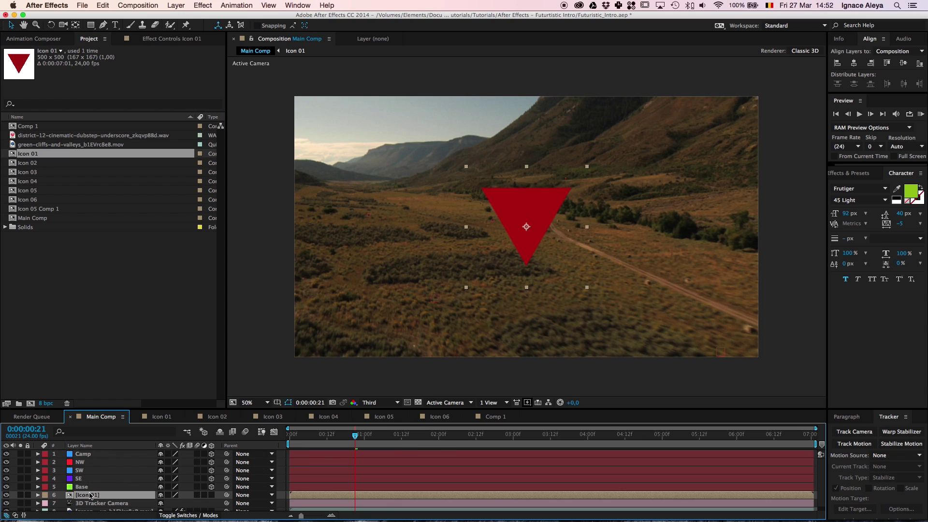
Move the Icon 01 layer's anchor point to the lower tip of the red triangle and make it a 3D layer
click(76, 26)
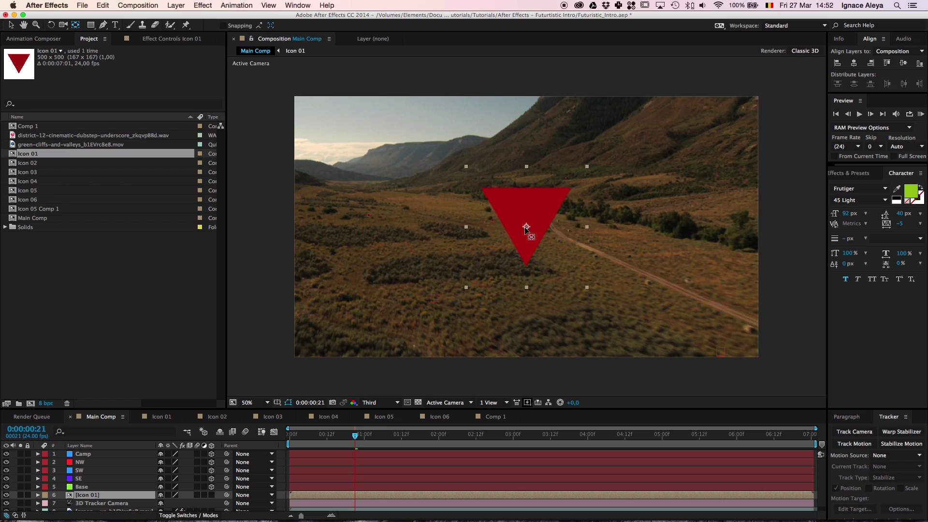
drag(527, 227, 526, 265)
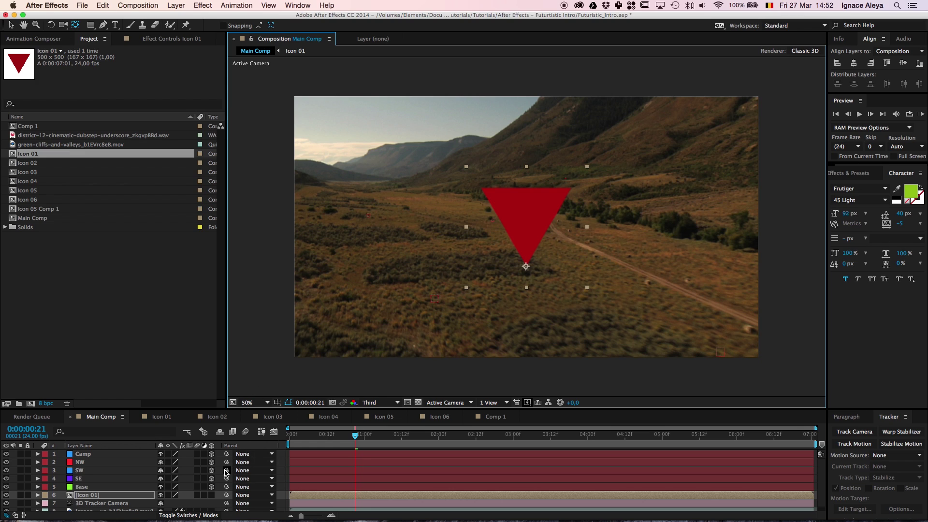
click(212, 496)
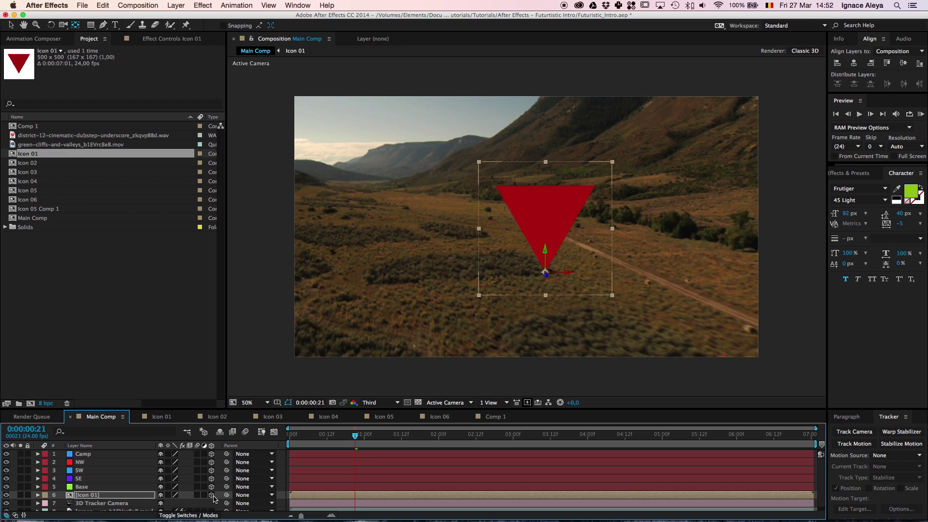
Reveal the Position properties of Icon 01 and the SE null, and place the Icon 01 layer directly below SE
click(120, 497)
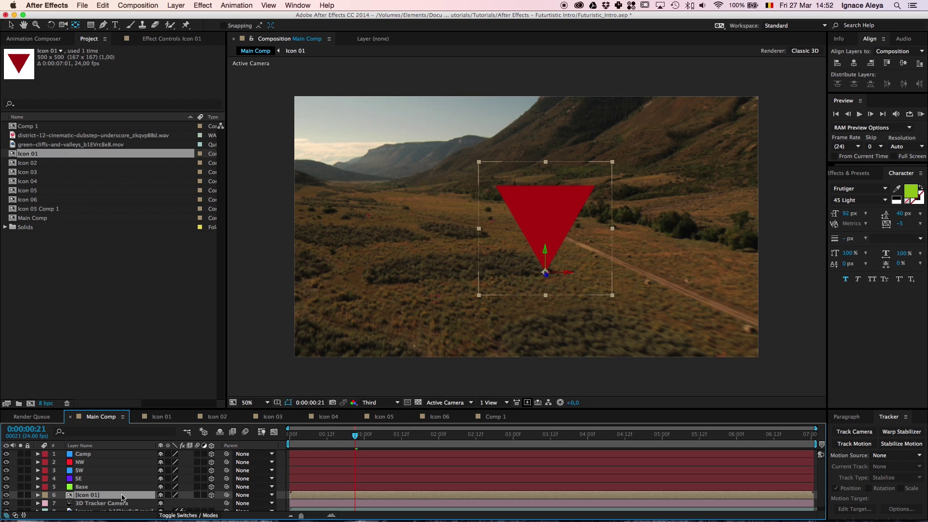
key(p)
click(97, 488)
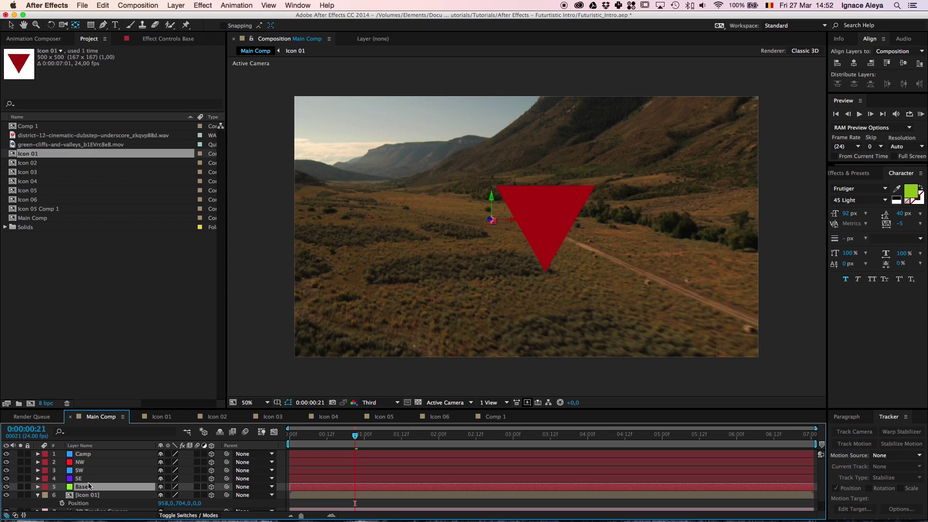
click(88, 479)
key(p)
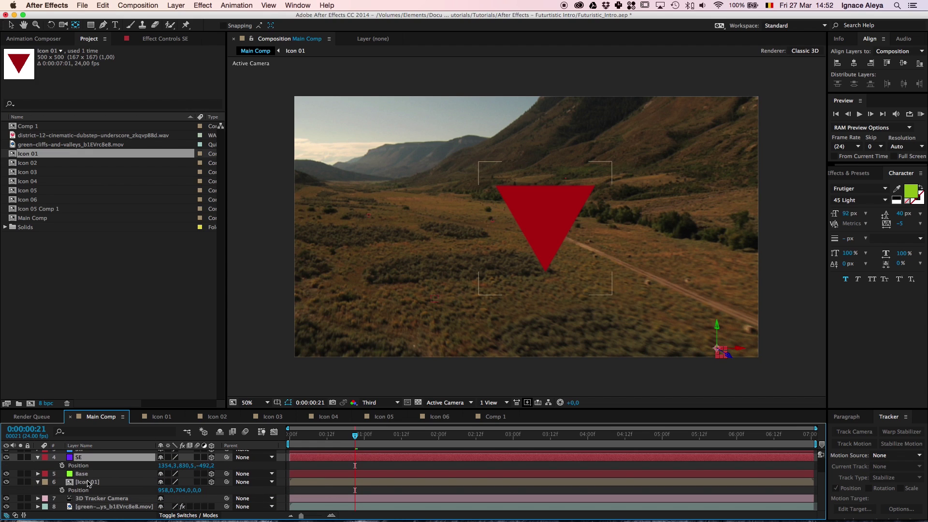
drag(85, 483, 86, 475)
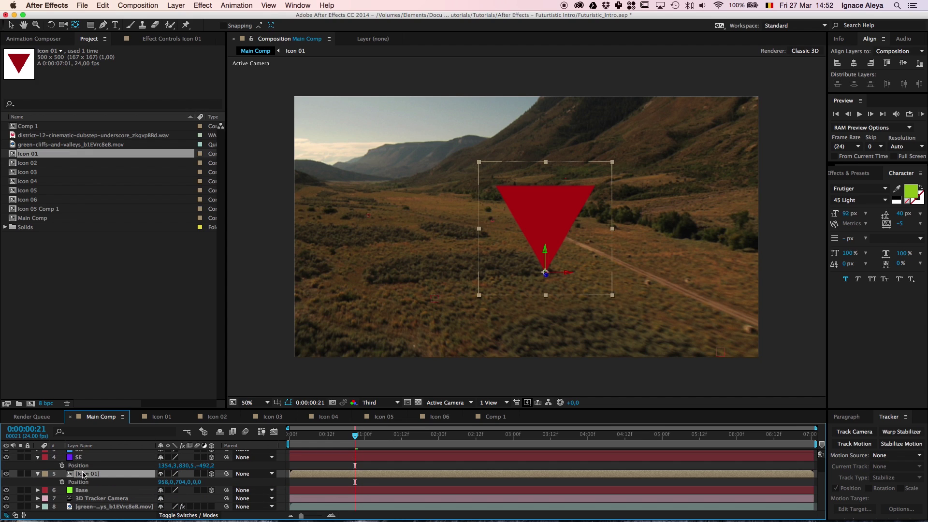
Give the SE null and the Icon 01 layer the same purple label color
click(78, 459)
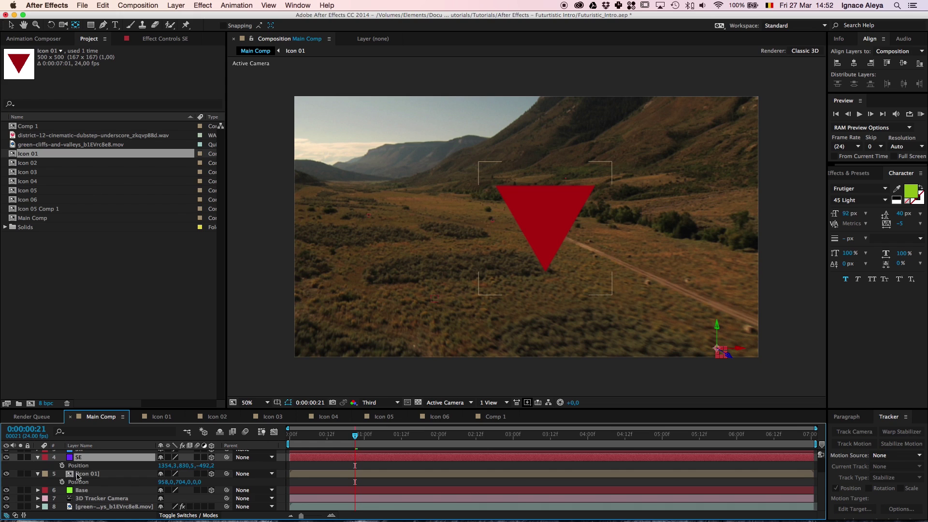
shift+click(79, 476)
click(46, 458)
click(62, 456)
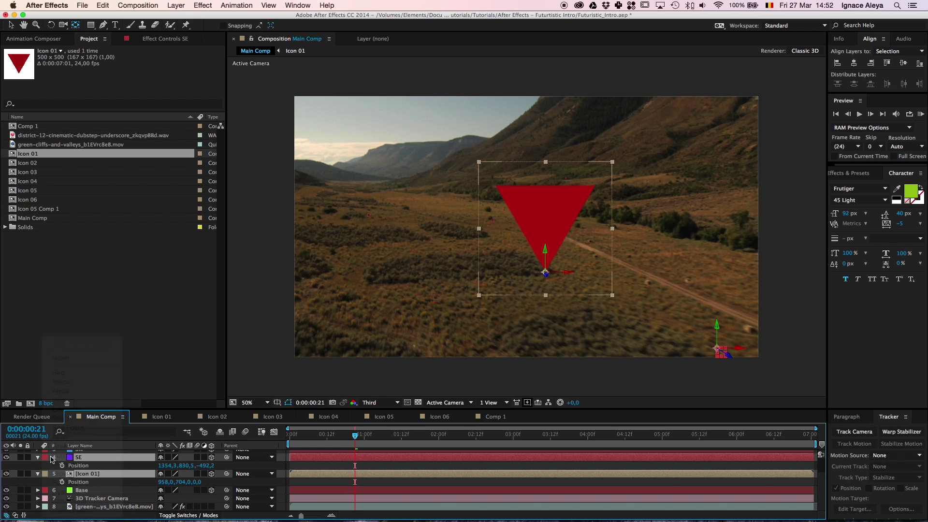
key(F2)
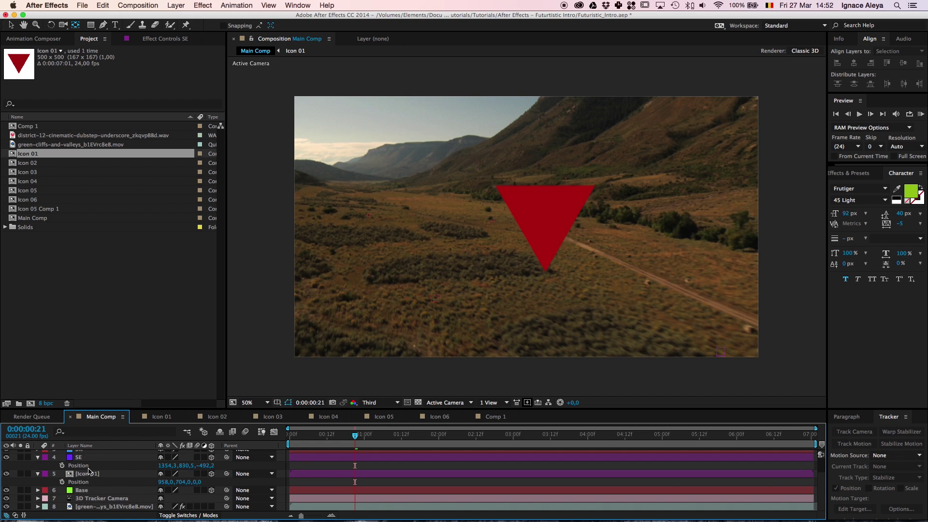
Copy the SE null's Position value and paste it onto the Icon 01 layer's Position
click(86, 466)
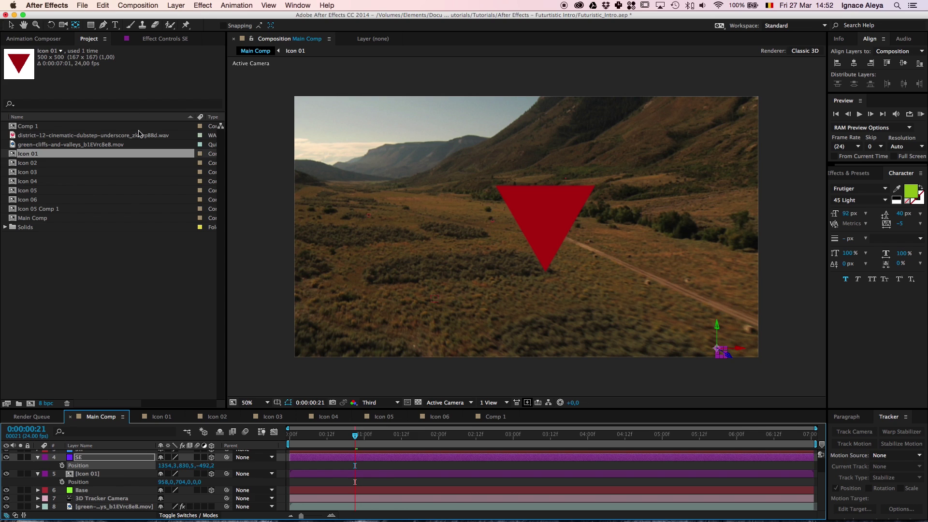
click(103, 5)
click(120, 64)
click(86, 482)
click(105, 4)
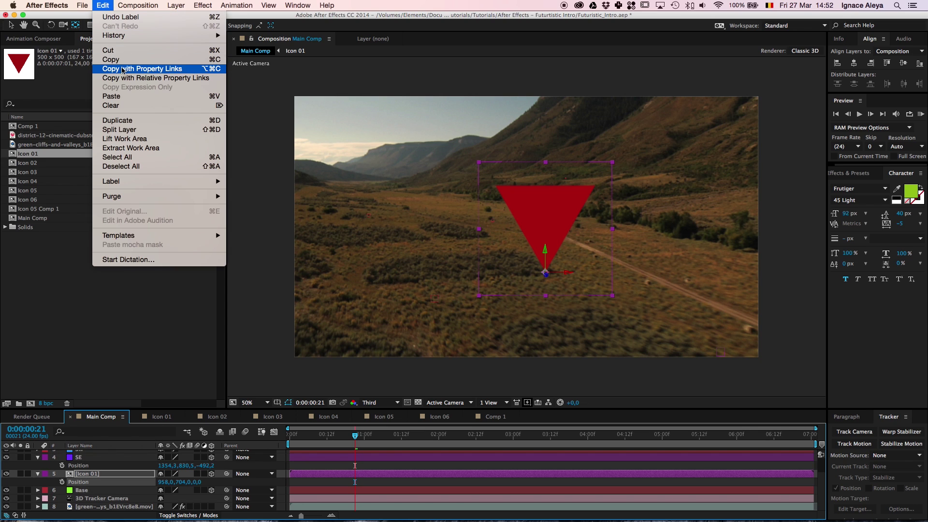
click(111, 97)
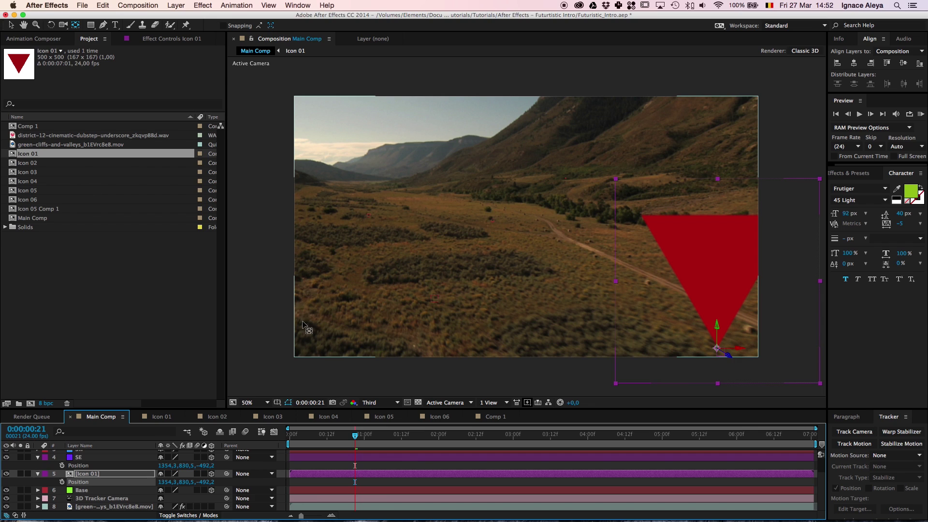
Scale the Icon 01 layer to 10% and scrub back to 0:00:00:03 to check how it follows the footage
click(96, 476)
key(s)
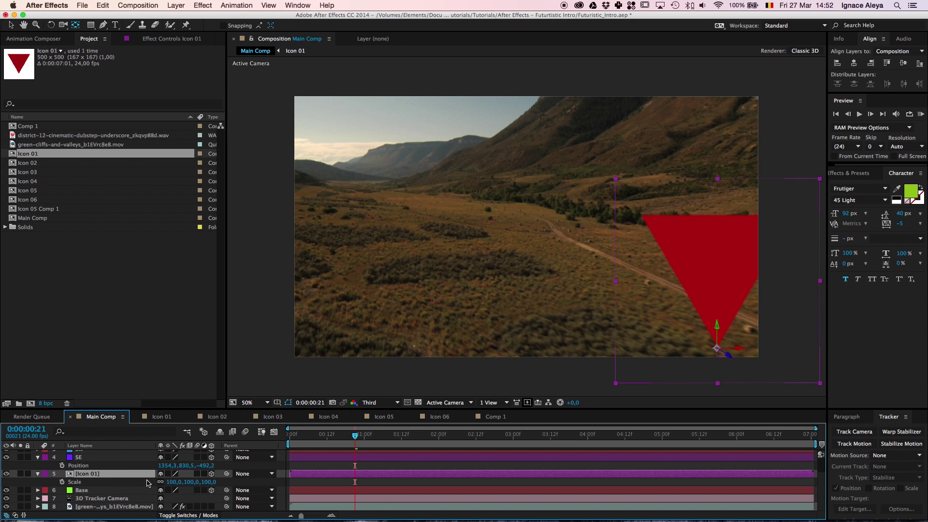
drag(172, 482, 133, 488)
key(v)
click(308, 466)
drag(327, 436, 300, 445)
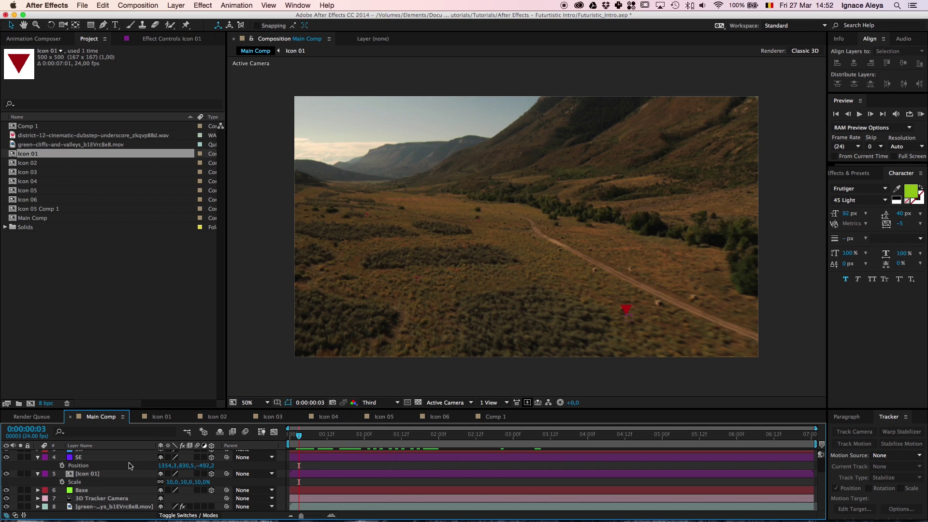
Check where the SE, SW and NW nulls sit, then duplicate the Icon 01 layer and place the copy directly below SW
scroll(87, 474, up, 2)
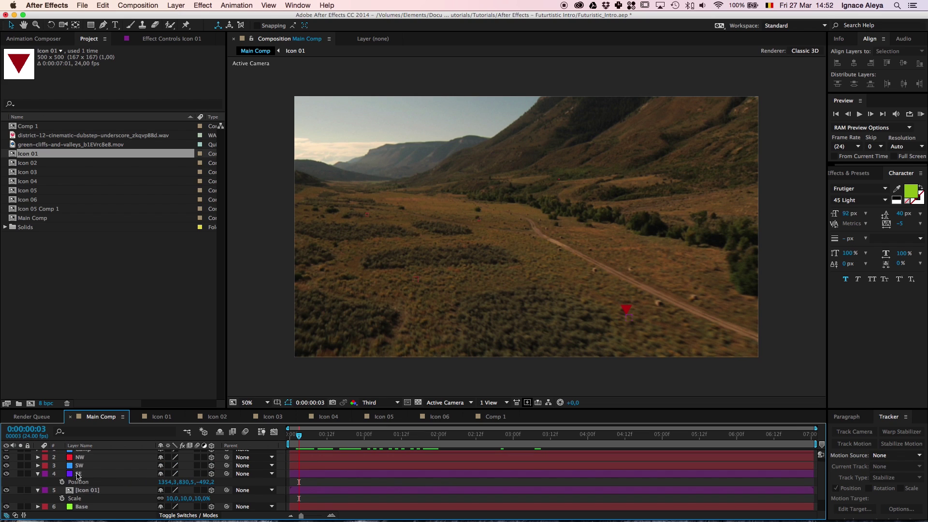
click(80, 475)
click(83, 467)
click(85, 457)
scroll(92, 464, down, 2)
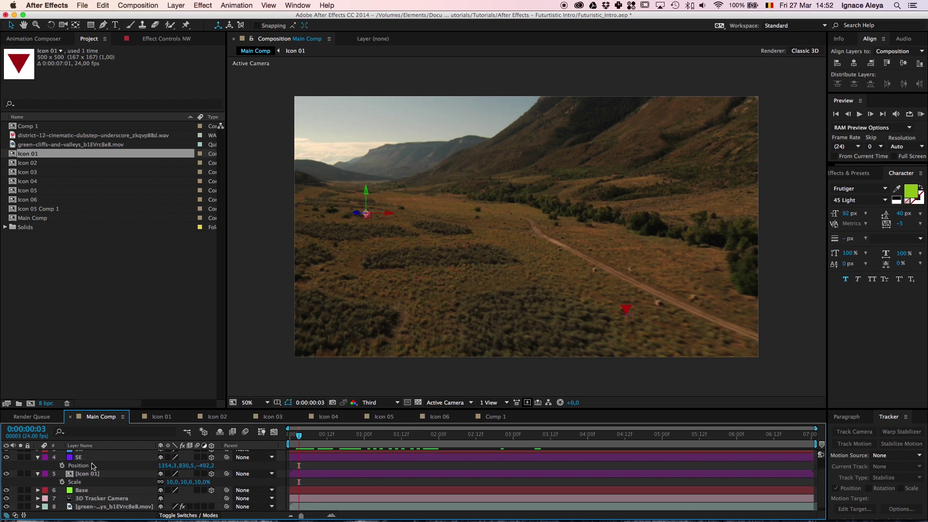
click(80, 476)
key(super+d)
mouse_move(82, 475)
mouse_down()
mouse_move(85, 458)
mouse_move(82, 487)
mouse_up()
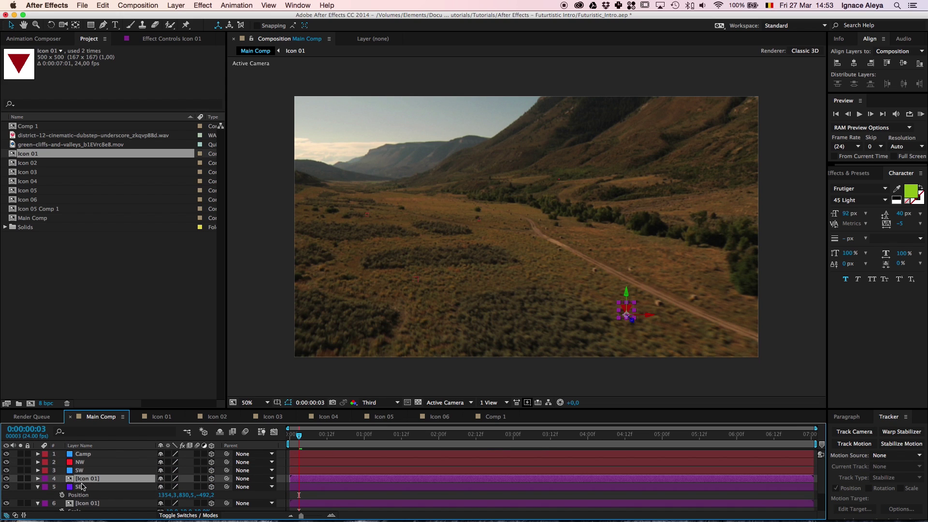
scroll(81, 490, down, 3)
scroll(82, 490, up, 3)
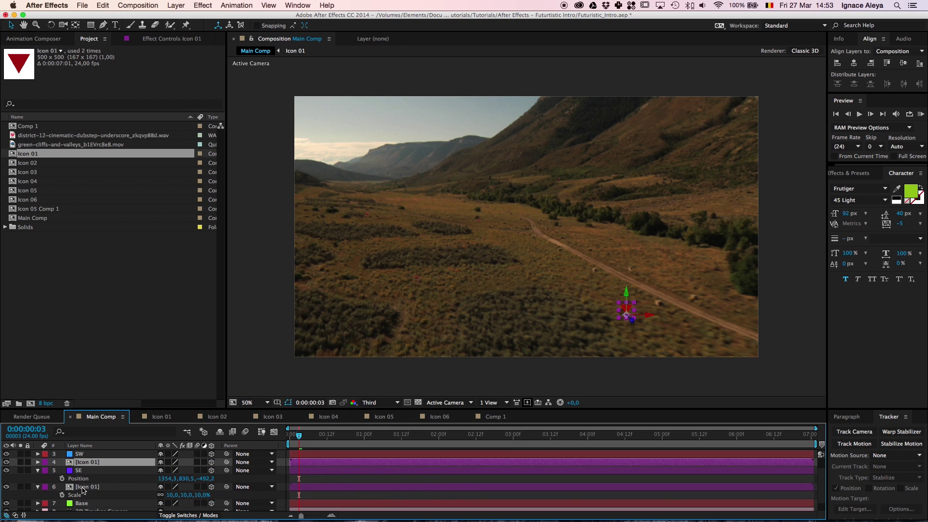
Give the SW null and the Icon 01 copy directly below it the same Cyan label color
mouse_move(85, 481)
mouse_down()
mouse_move(87, 472)
mouse_move(83, 481)
mouse_up()
shift+click(82, 470)
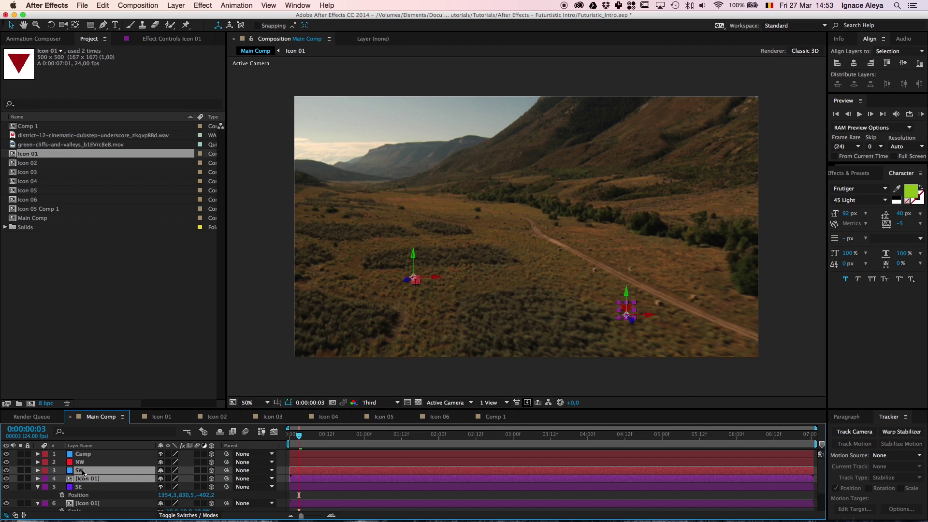
click(45, 472)
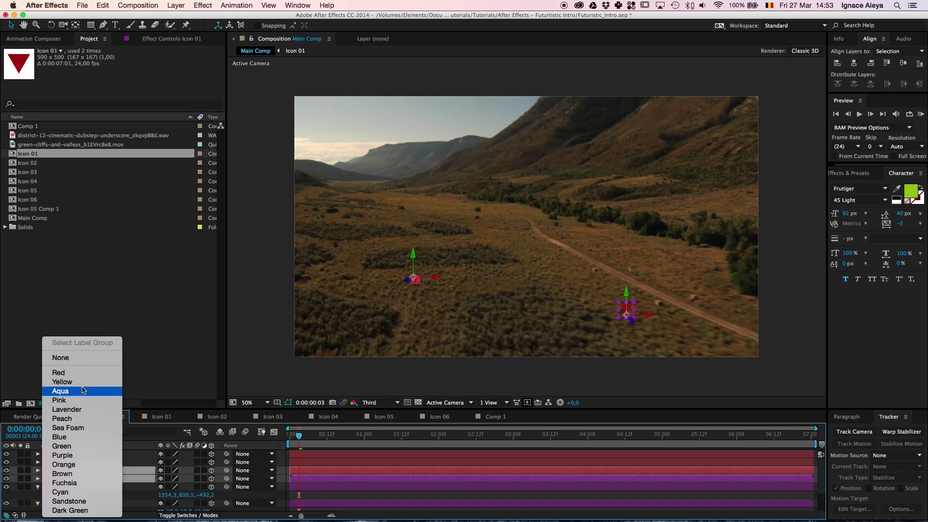
click(68, 492)
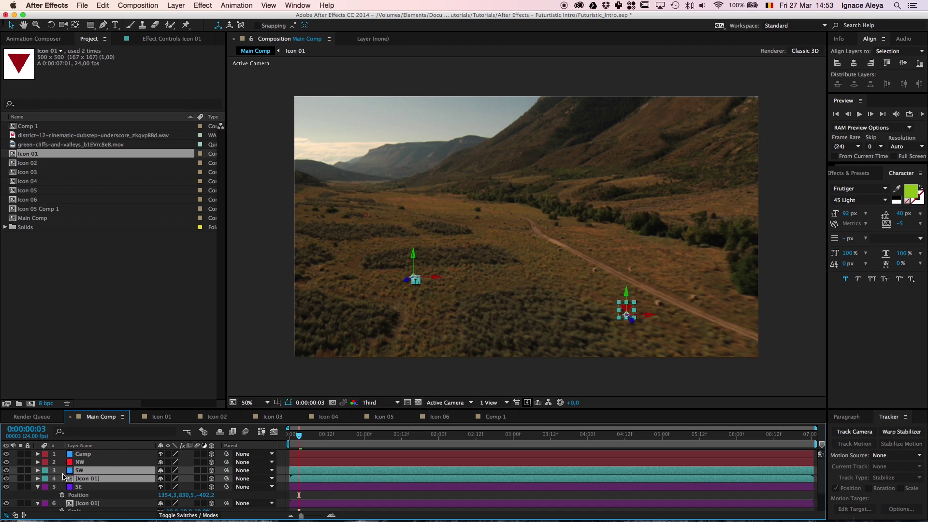
Copy the SW null's Position value and paste it onto the Position of the Icon 01 layer below it
click(87, 471)
shift+click(88, 478)
key(p)
key(End)
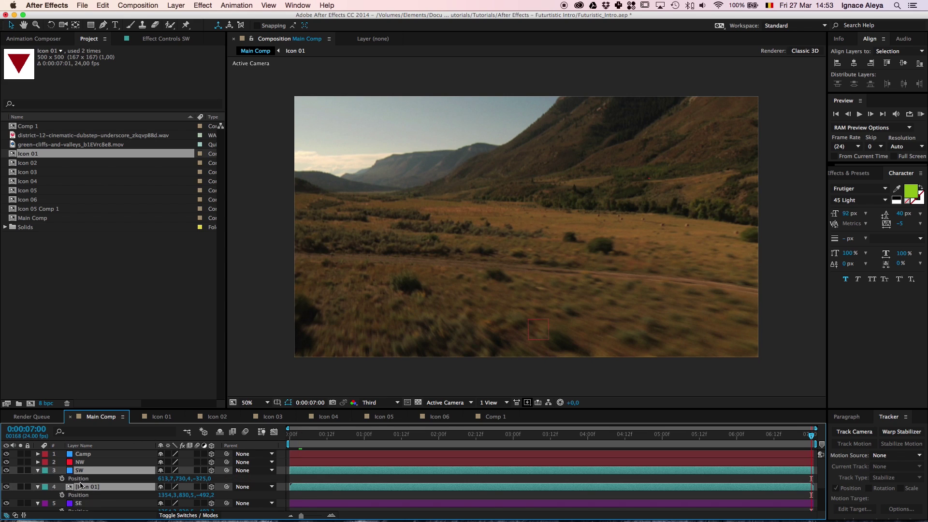
click(81, 484)
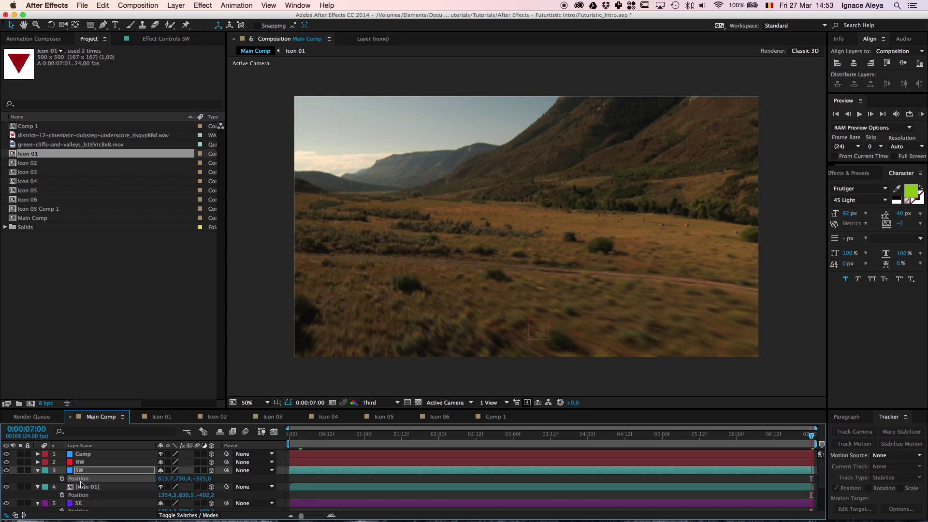
click(82, 494)
key(super+v)
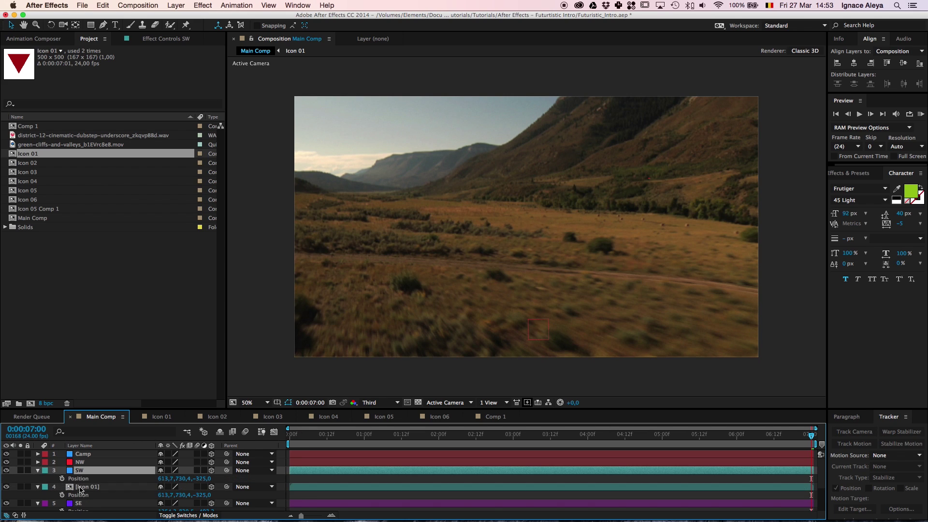
Duplicate the SW Icon 01 layer, place the copy directly below NW, and give NW and the copy a Red label
key(super+d)
key(super+bracketright)
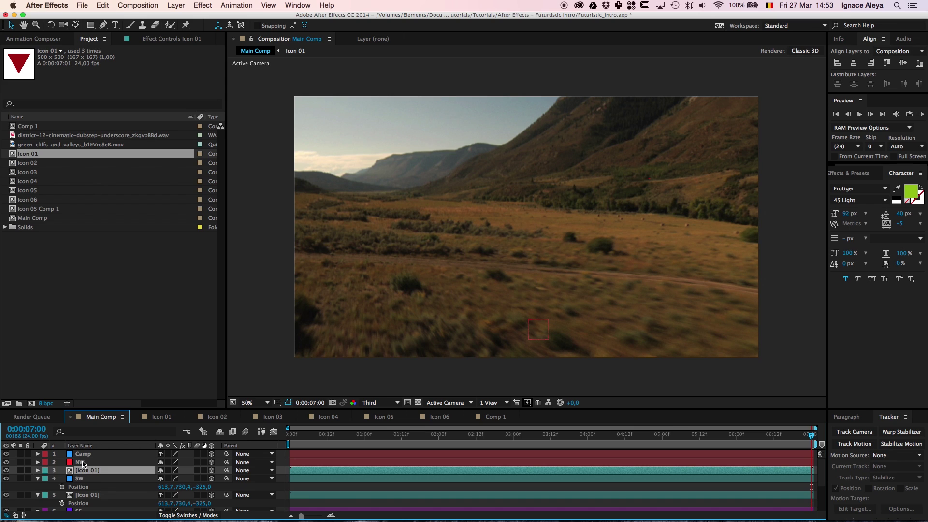
shift+click(79, 462)
click(45, 463)
click(58, 376)
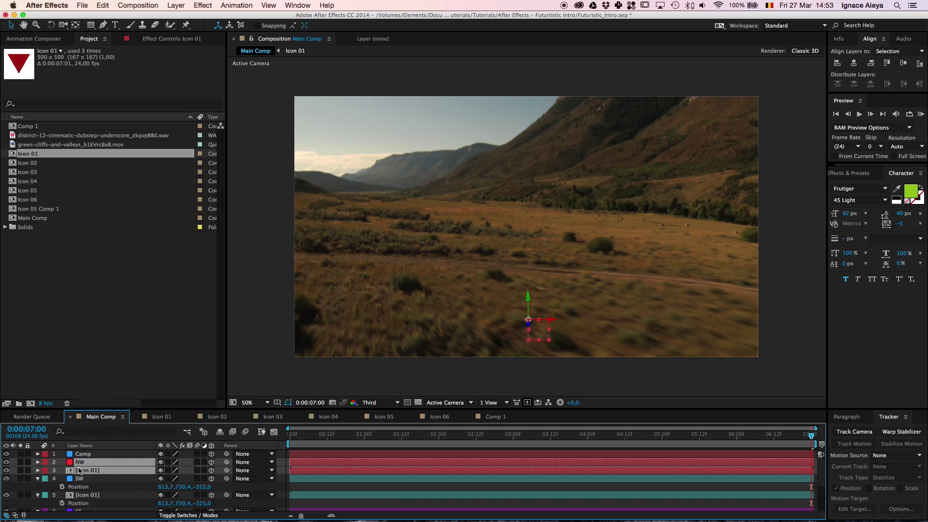
Copy the NW null's Position value and paste it onto the Icon 01 layer directly below it
key(p)
click(85, 479)
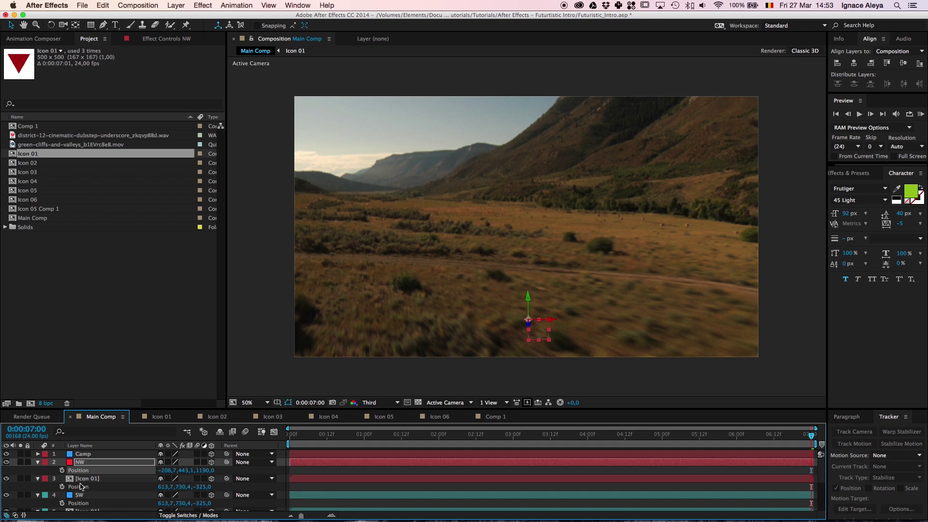
key(super+v)
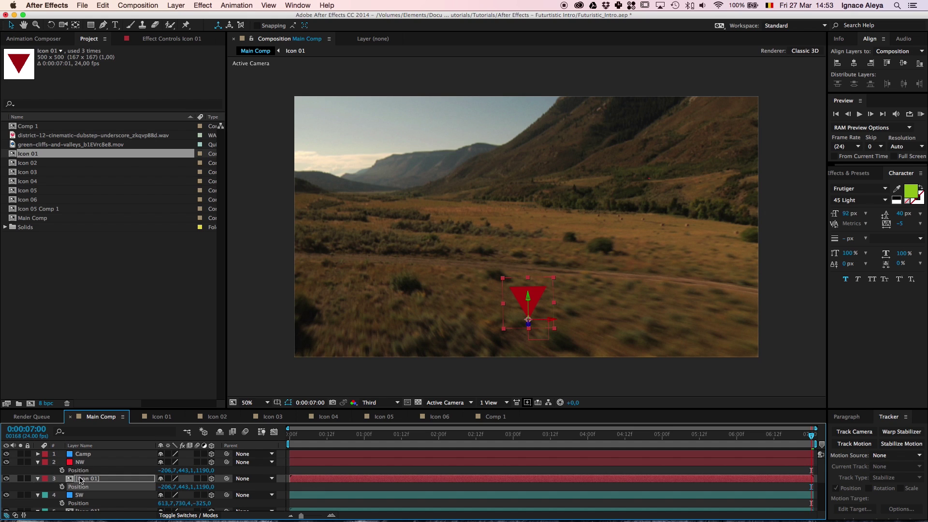
click(81, 478)
key(super+d)
drag(81, 478, 87, 460)
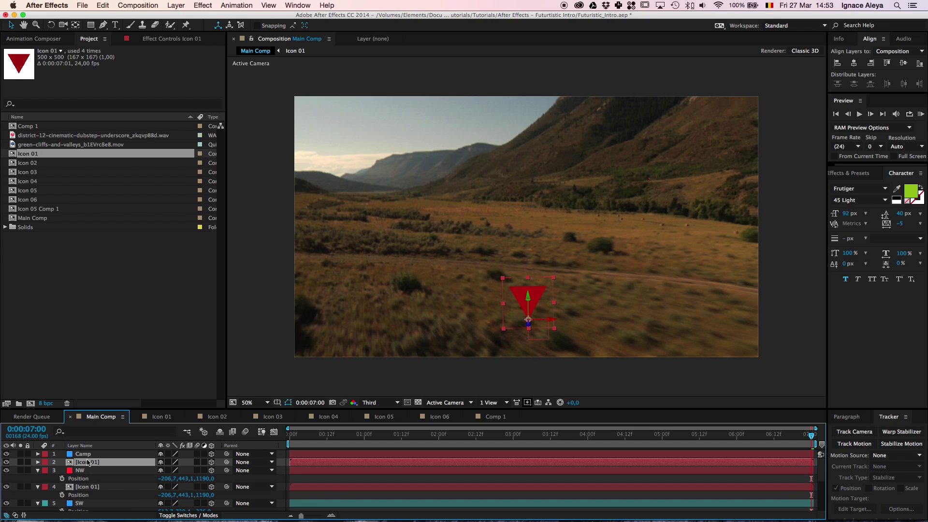
key(Delete)
Collapse all layers, resize the panels so the timeline lists every layer, and set the composition view's magnification to Fit
key(super+a)
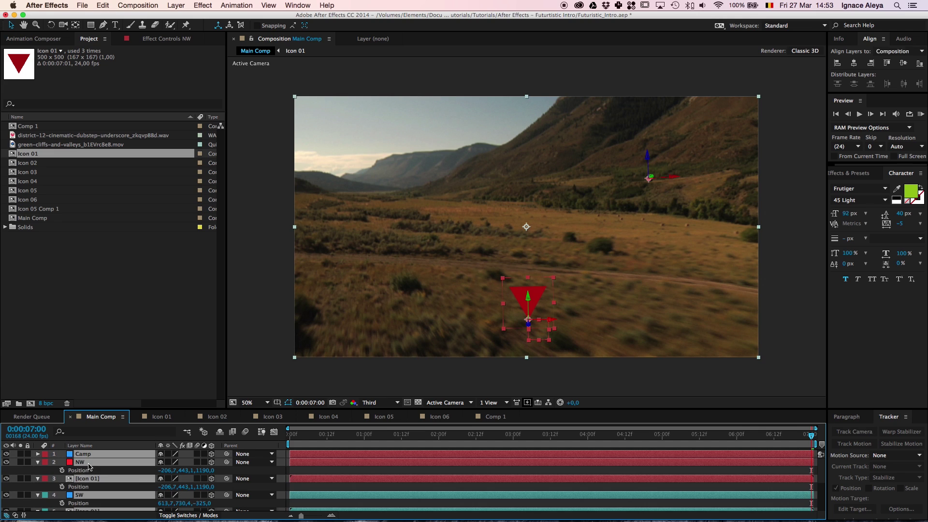
click(38, 462)
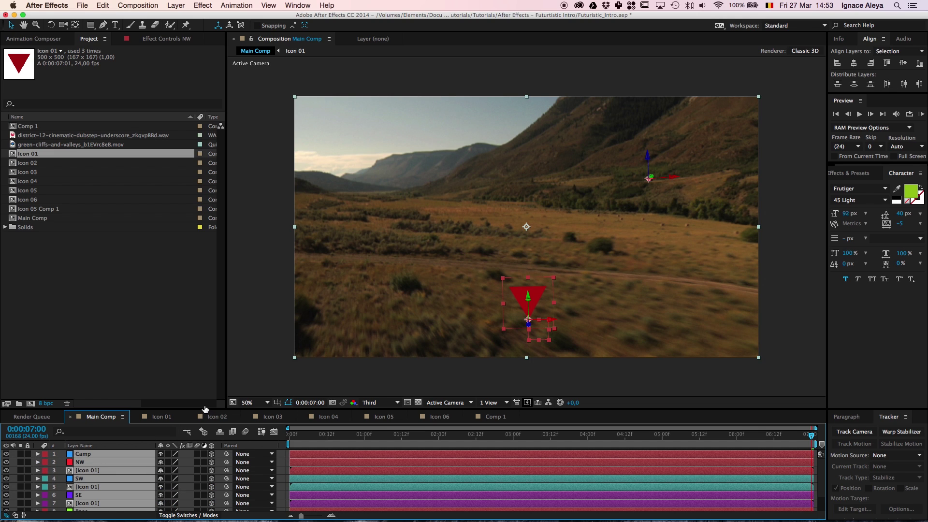
drag(204, 410, 219, 267)
click(256, 260)
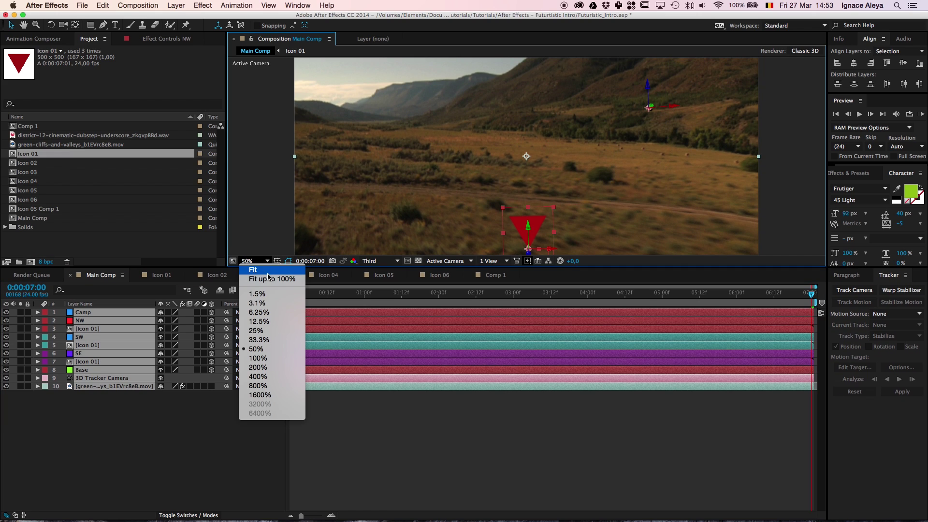
click(252, 269)
drag(229, 235, 287, 234)
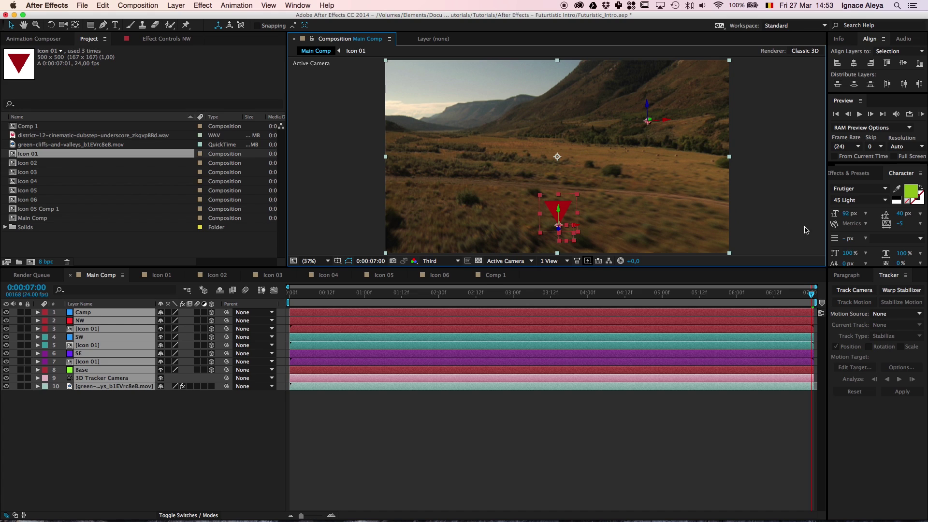
mouse_move(827, 231)
mouse_down()
mouse_move(750, 234)
mouse_move(763, 249)
mouse_move(828, 248)
mouse_up()
drag(516, 268, 514, 280)
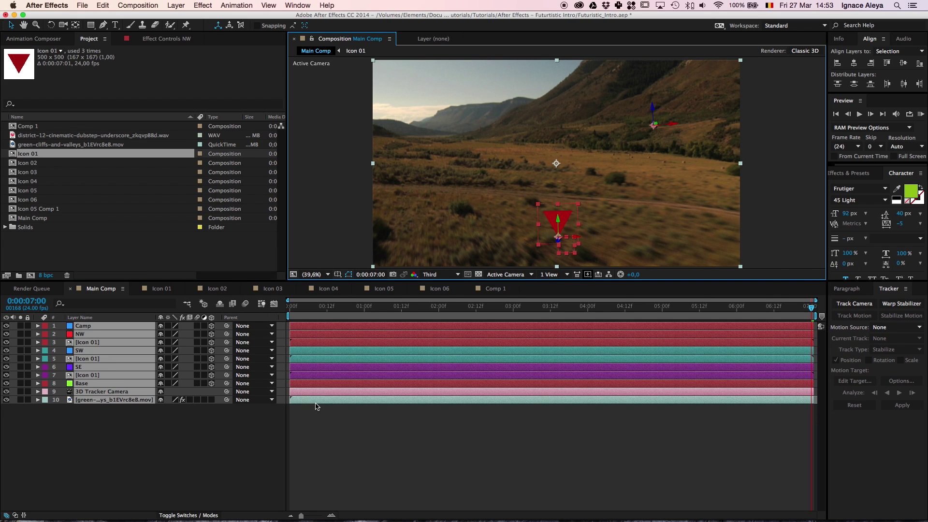
Scrub the footage to 0:00:00:13 to check how the three Icon 01 layers stick to their tracked points
click(123, 439)
click(88, 376)
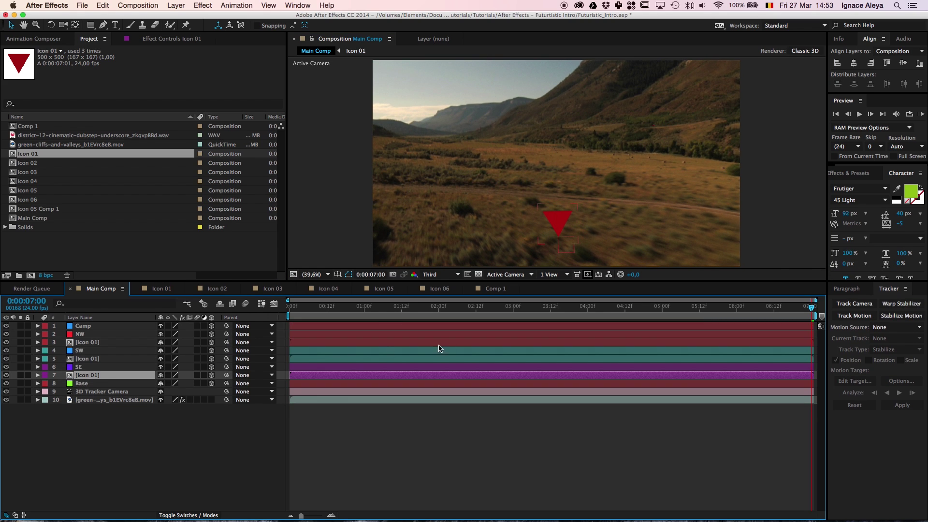
drag(358, 308, 331, 372)
click(352, 425)
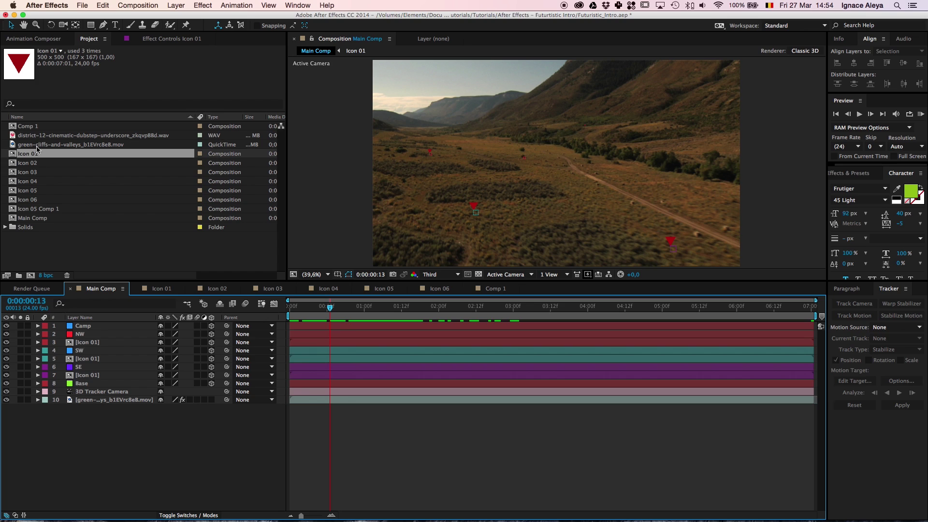
Rename the Comp 1 composition as Waveform
click(37, 128)
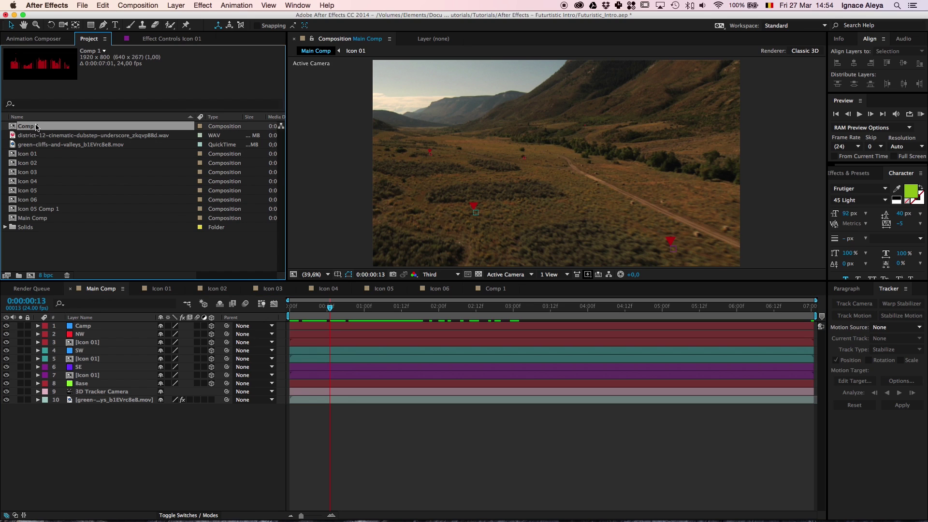
key(Return)
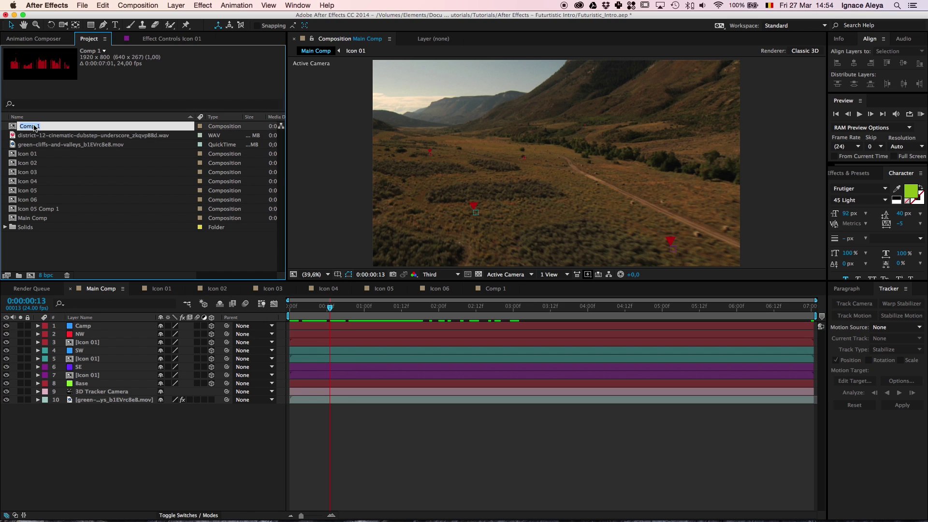
text(Wavefor)
text(m)
key(Return)
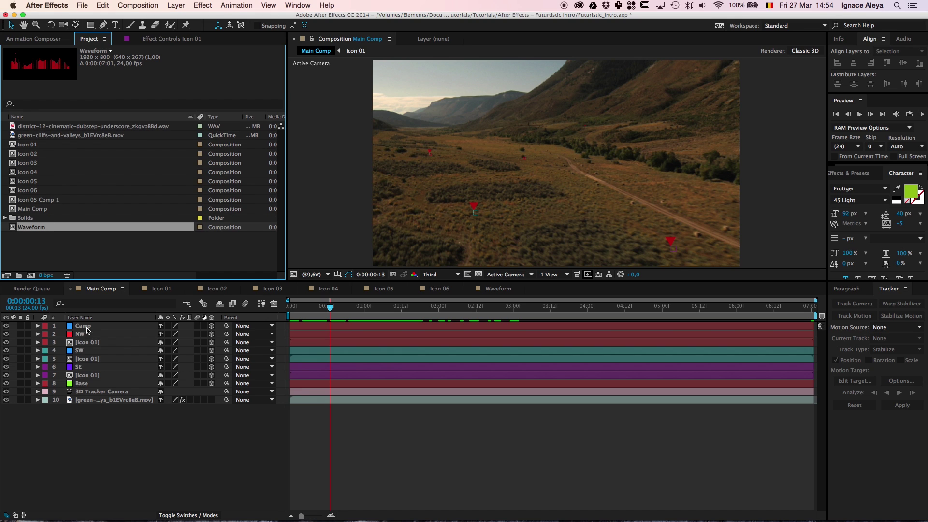
Add the Waveform comp directly below SE with a Purple label and slide the layer about two seconds earlier
drag(87, 330, 89, 376)
click(45, 375)
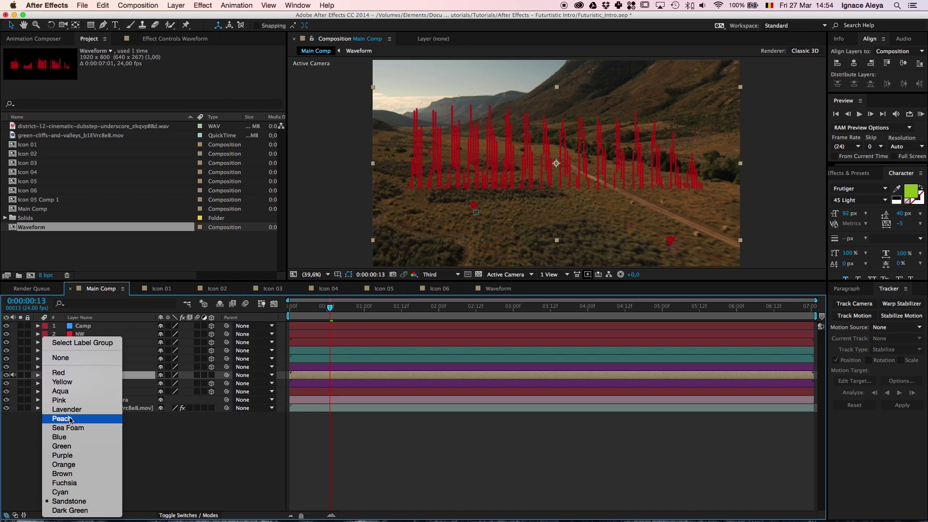
click(63, 457)
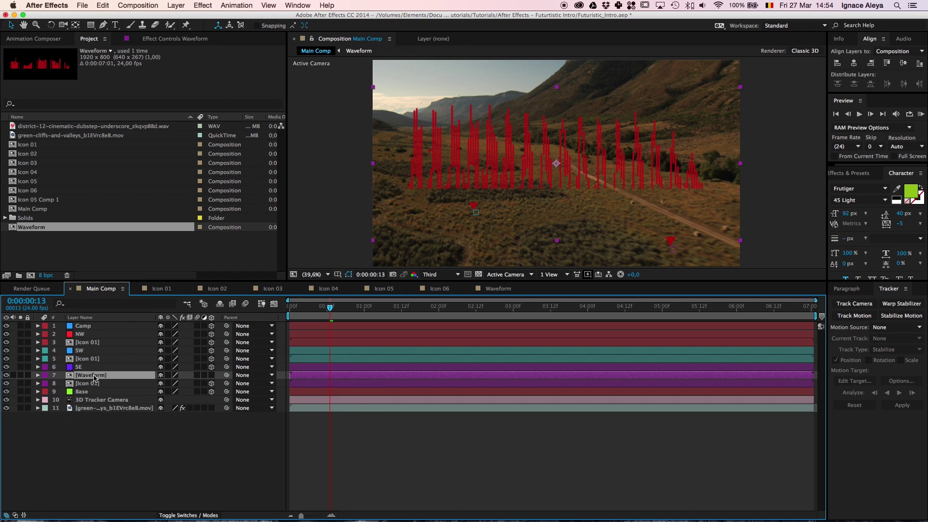
drag(358, 379, 213, 378)
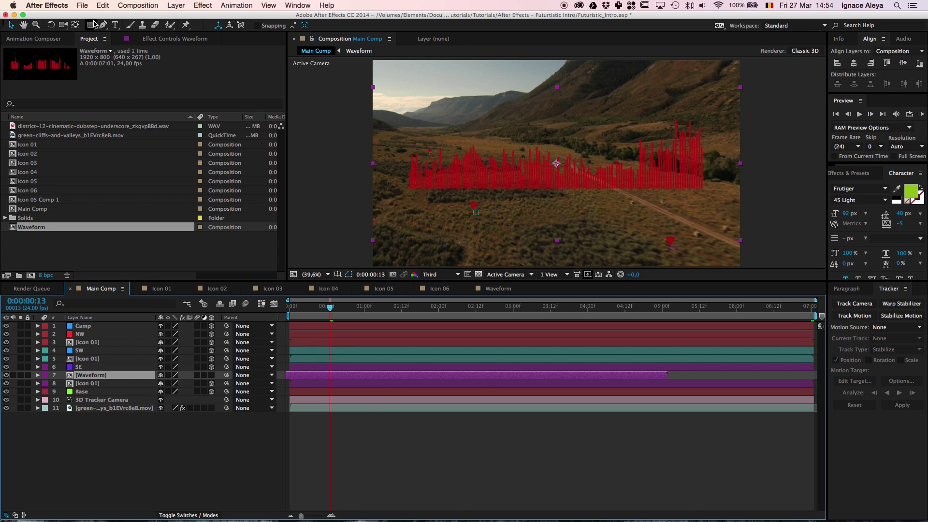
Move the Waveform layer's anchor point down to the base of the bars and make it a 3D layer
click(76, 27)
drag(556, 163, 555, 189)
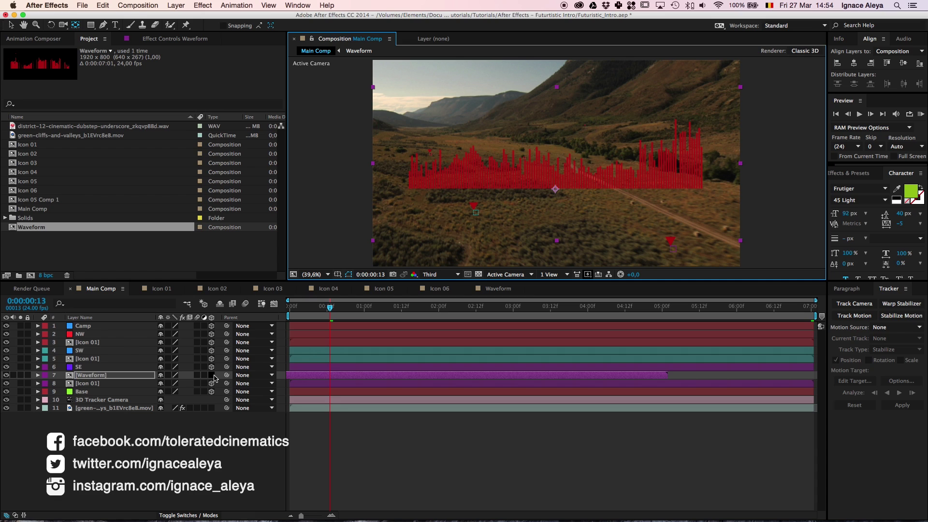
click(211, 376)
Copy the Position of the Icon 01 layer at SE and paste it onto the Waveform layer
click(83, 383)
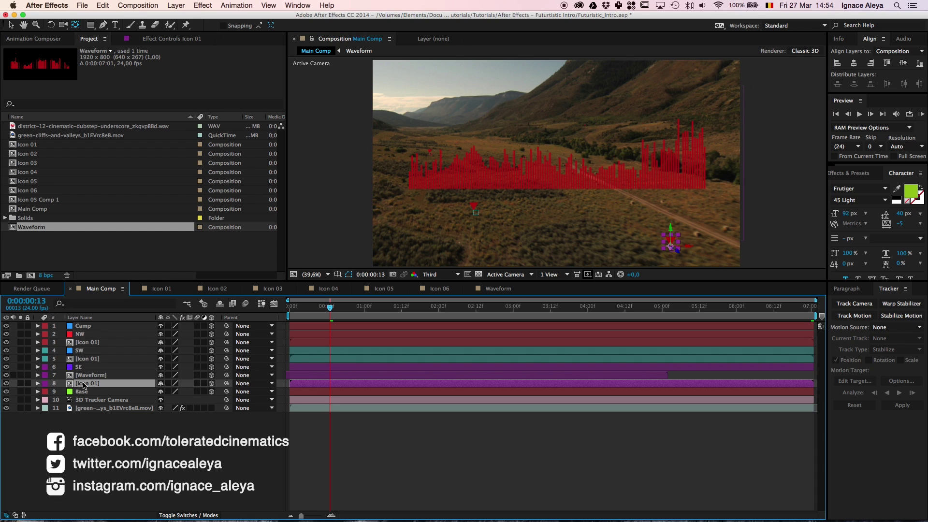
key(p)
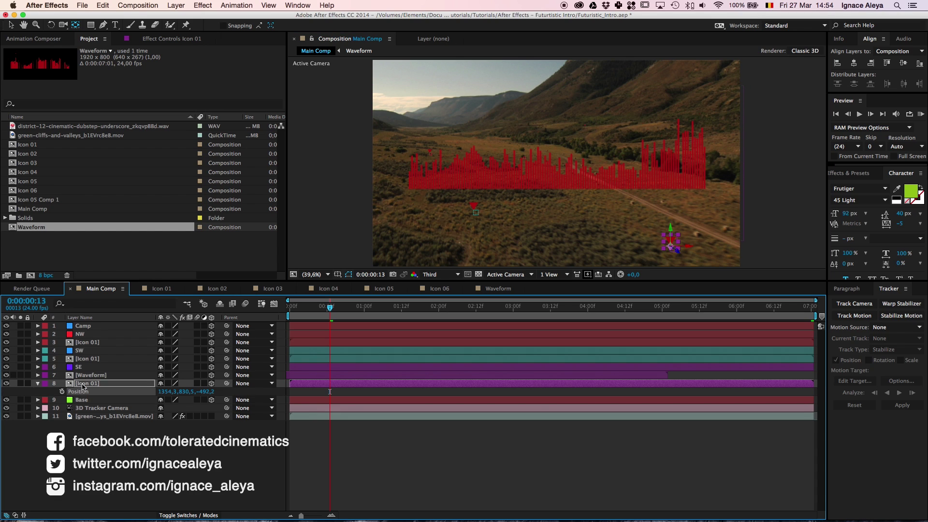
click(96, 375)
Scale the Waveform layer to 20% and move it so its bars start just to the right of the SE icon
key(s)
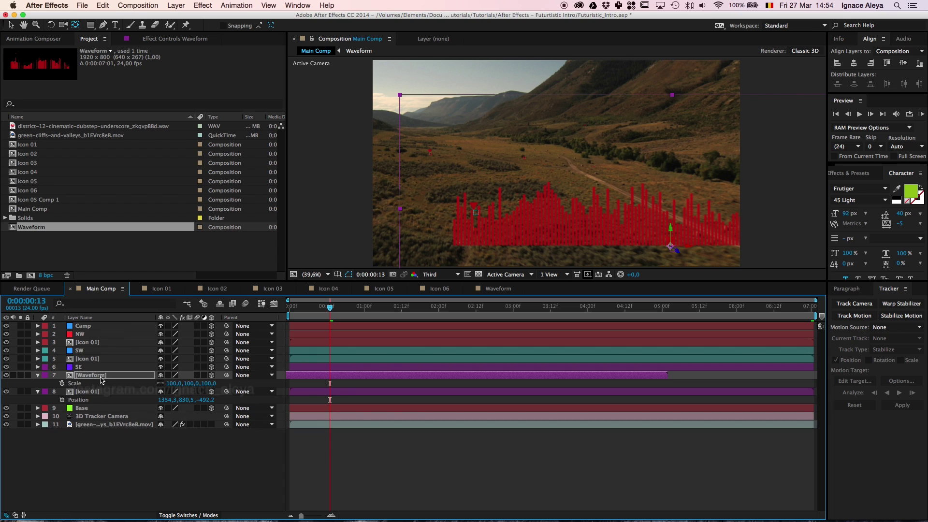
drag(175, 385, 136, 386)
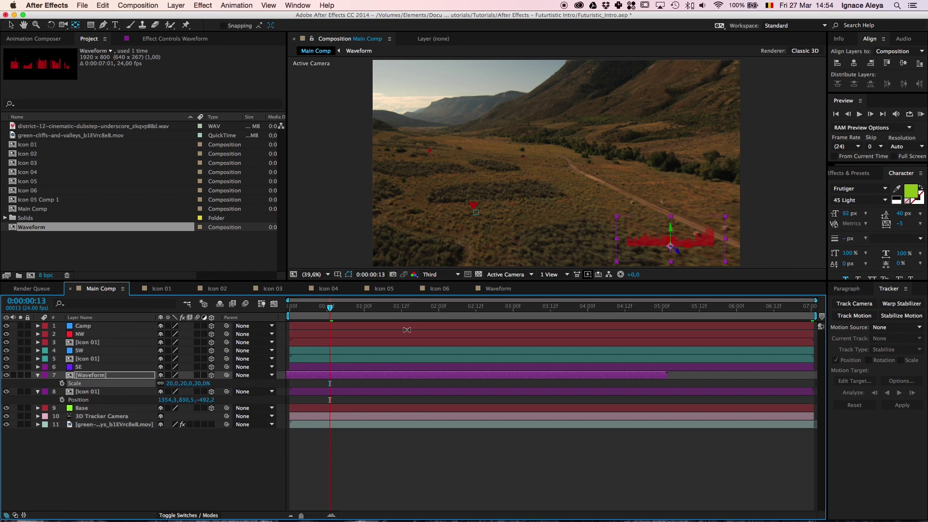
key(v)
drag(682, 250, 719, 233)
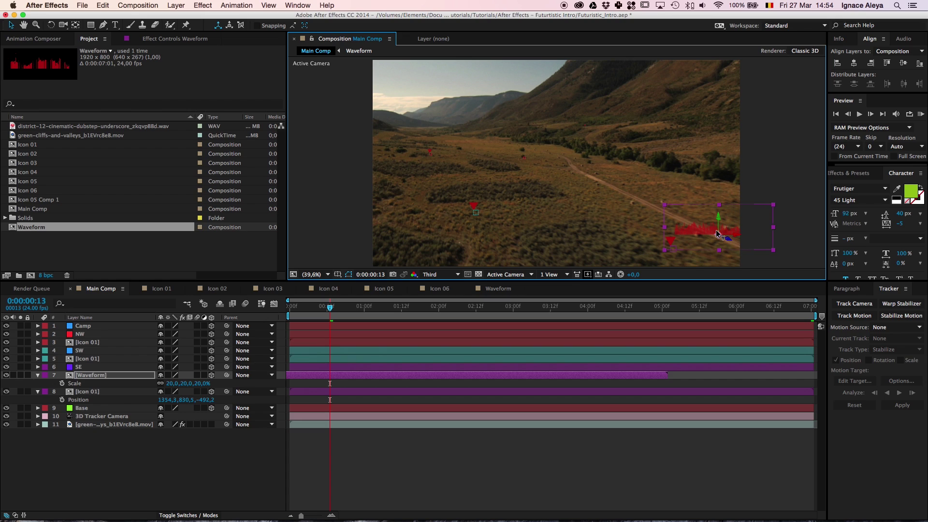
drag(718, 233, 735, 236)
drag(736, 236, 722, 218)
Add a text layer reading "BASE SE.702" in the composition above the waveform
click(115, 25)
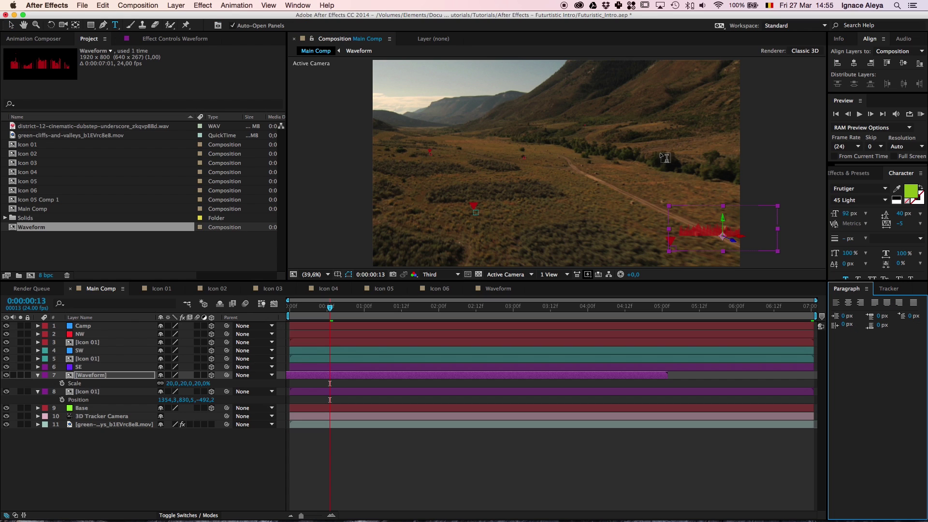
click(590, 182)
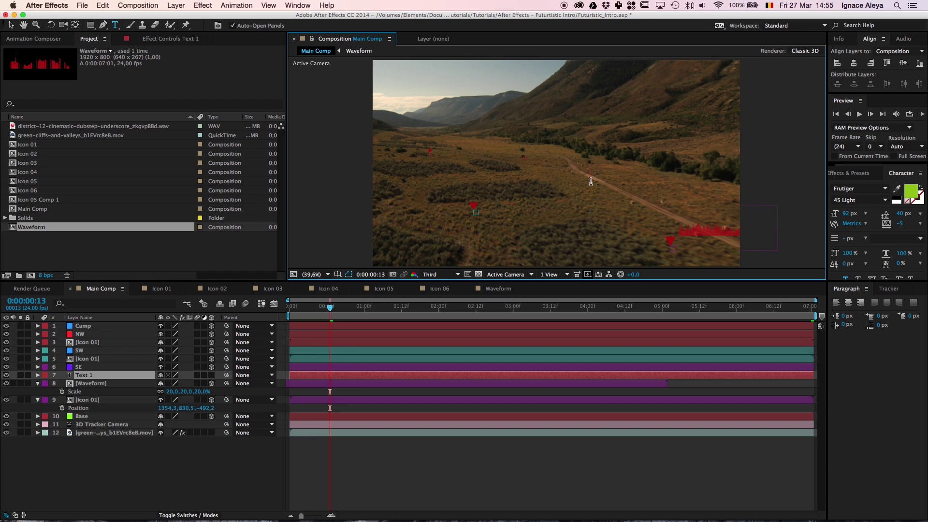
text(BASE SE.702)
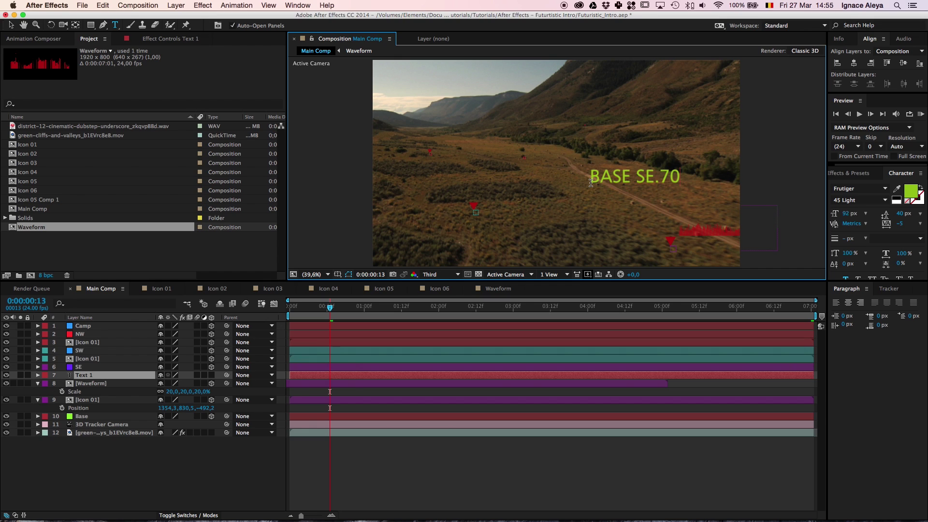
Set the font of the whole BASE SE.702 text to Alternate Gothic No2 D and turn off its faux bold
key(super+a)
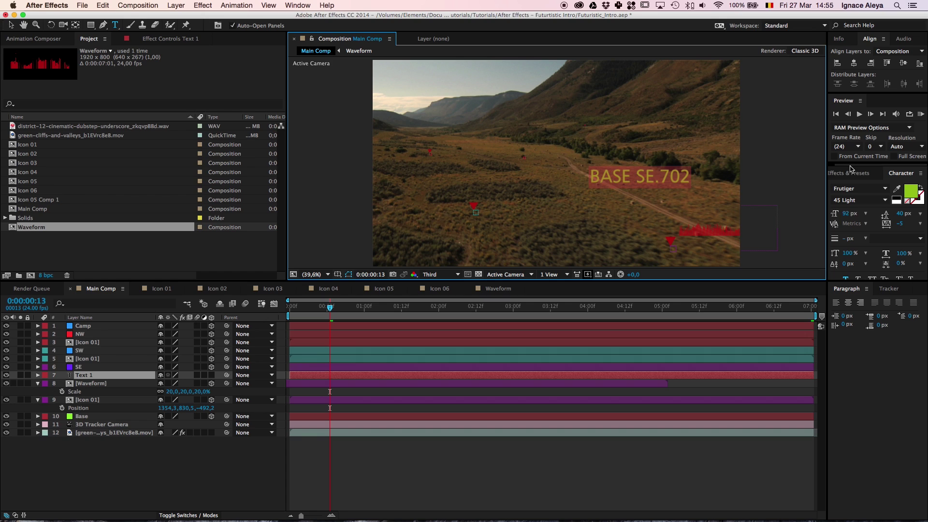
click(861, 188)
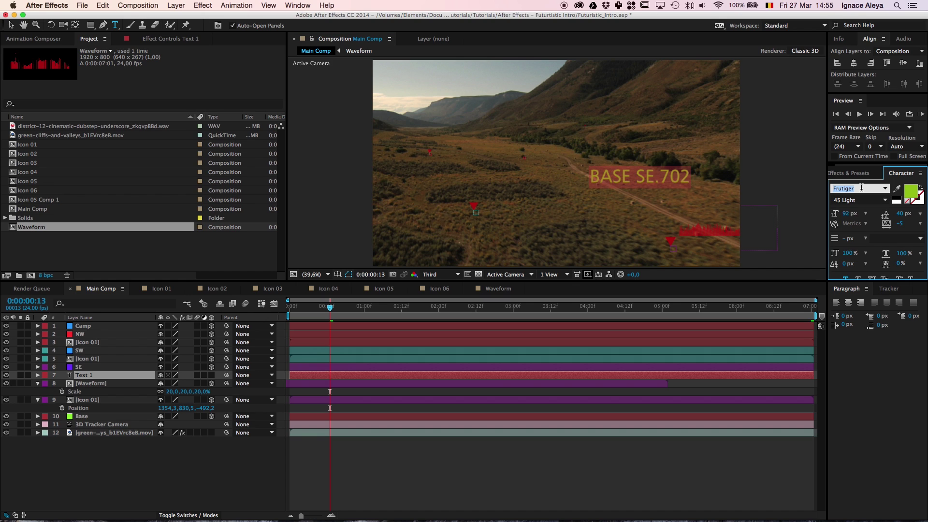
text(G)
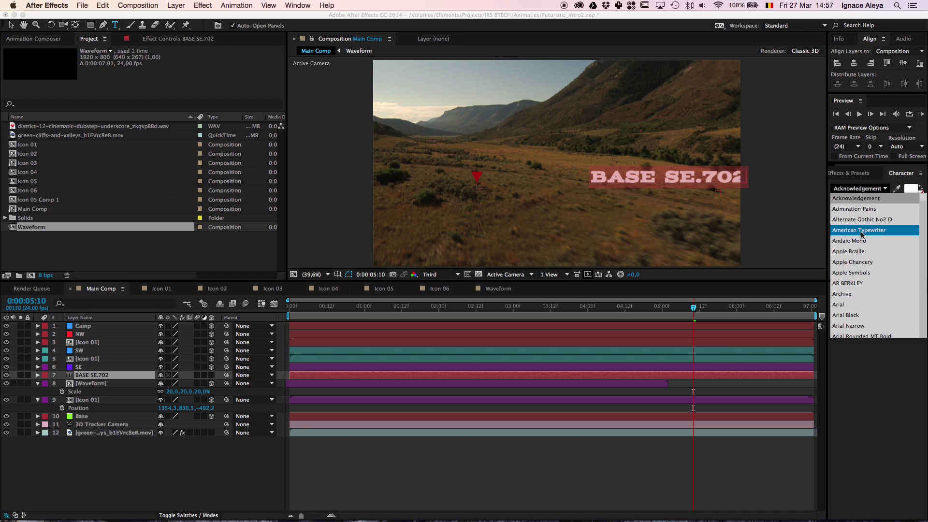
click(864, 224)
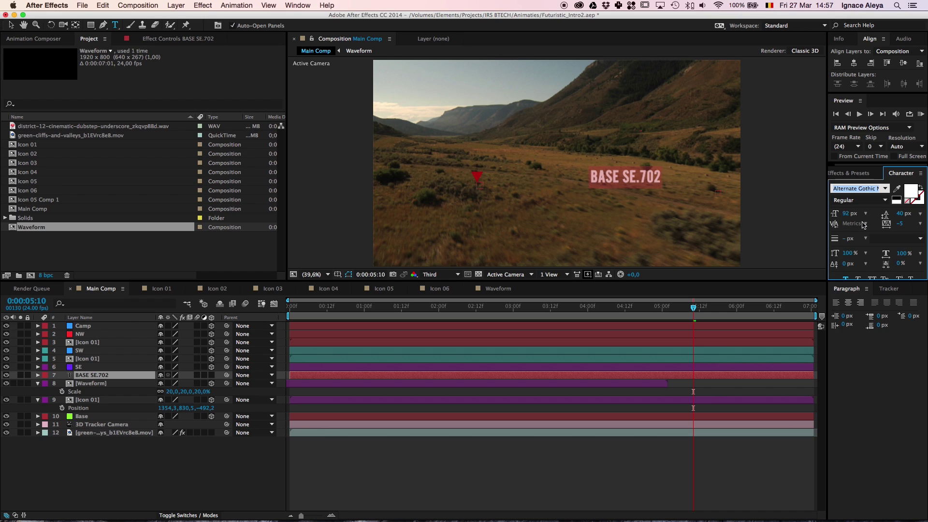
click(846, 278)
click(846, 278)
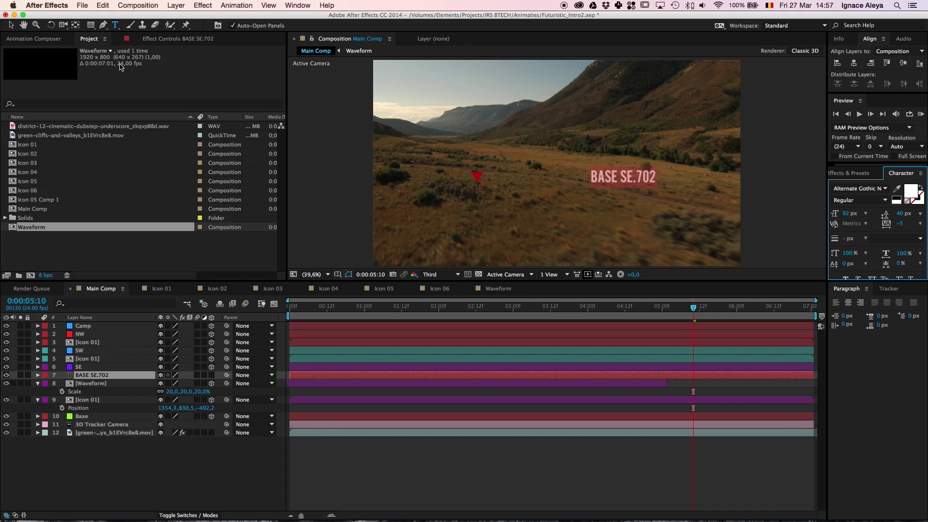
Make the BASE SE.702 text a 3D layer and change its label colour to Purple
click(10, 27)
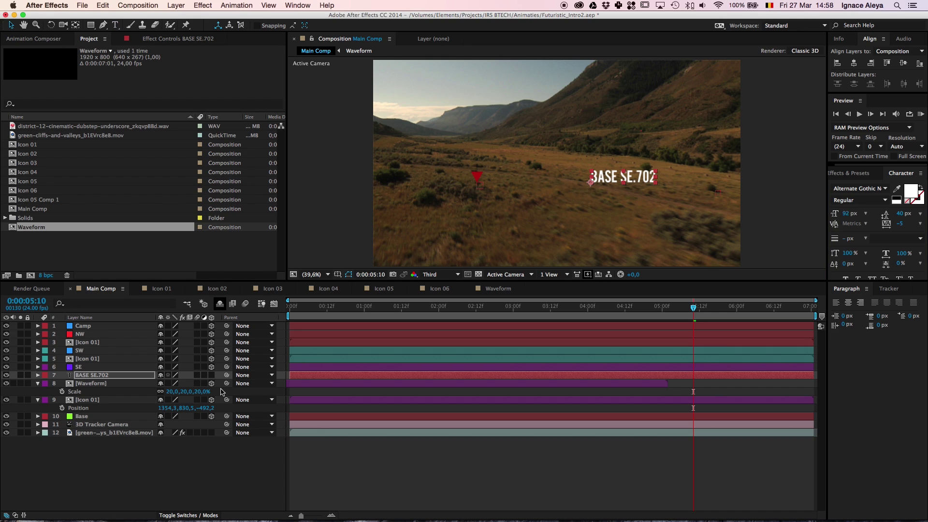
click(212, 375)
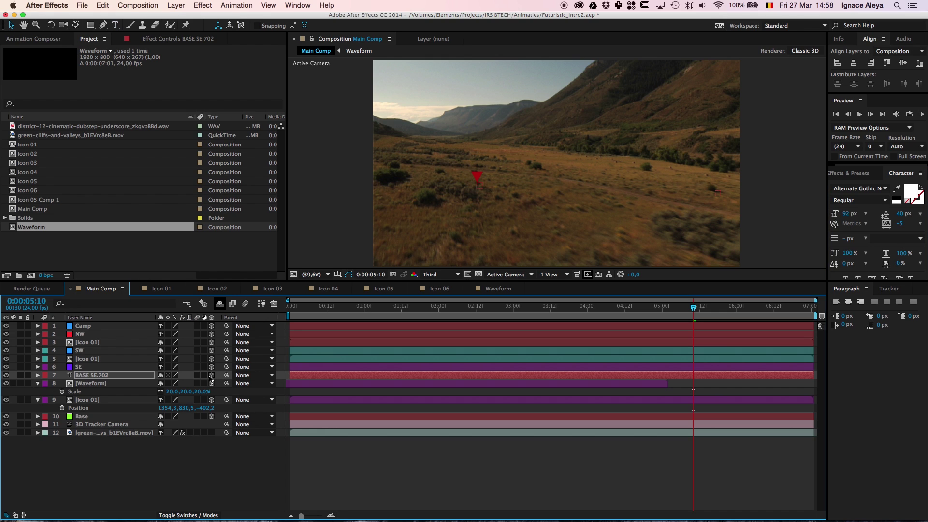
click(44, 376)
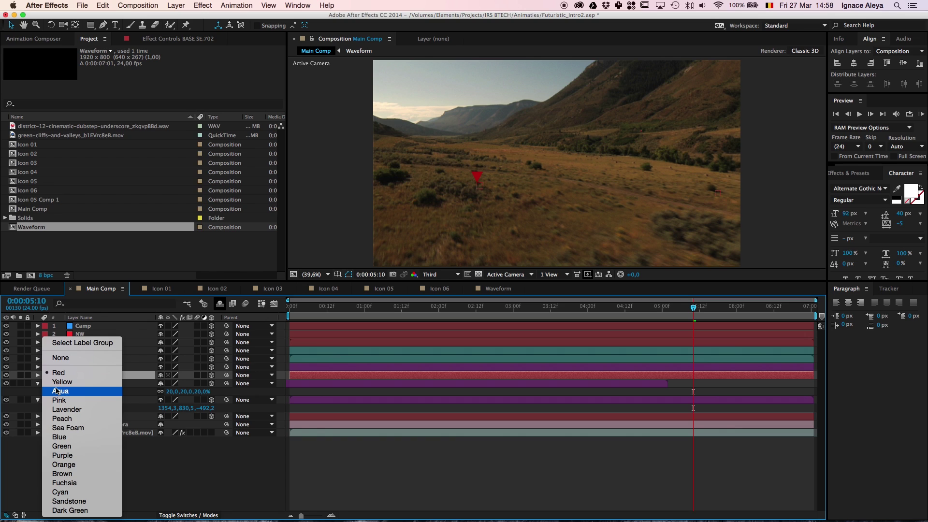
click(63, 456)
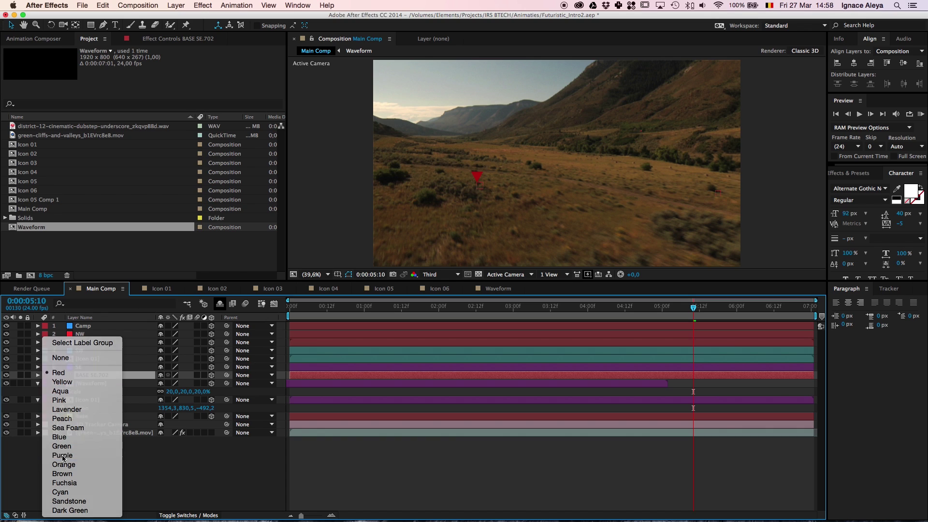
Copy the Position of the Icon 01 layer at SE onto the BASE SE.702 layer and return to the first frame
click(82, 407)
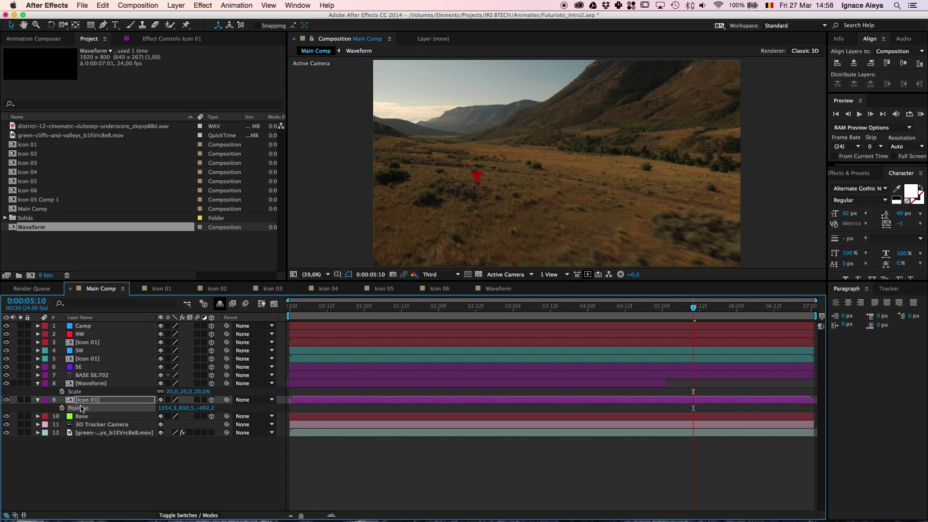
click(95, 377)
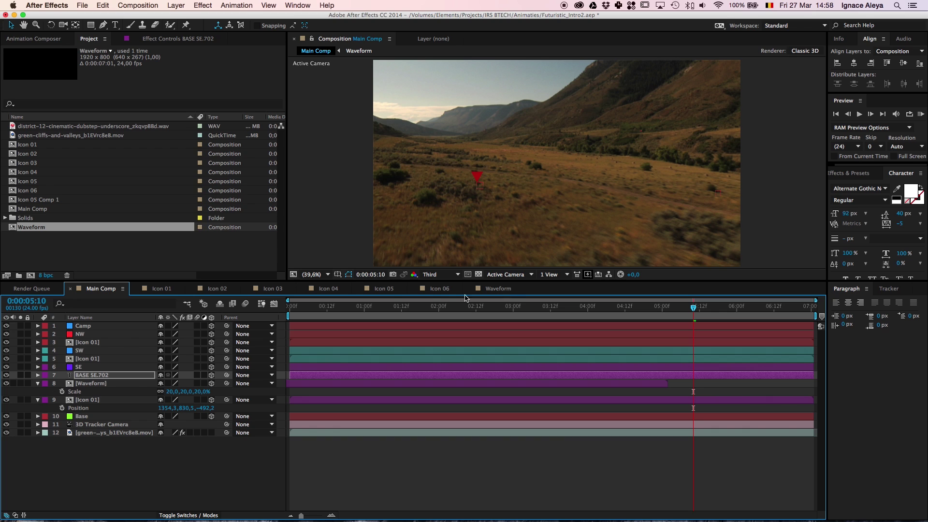
key(KP_0)
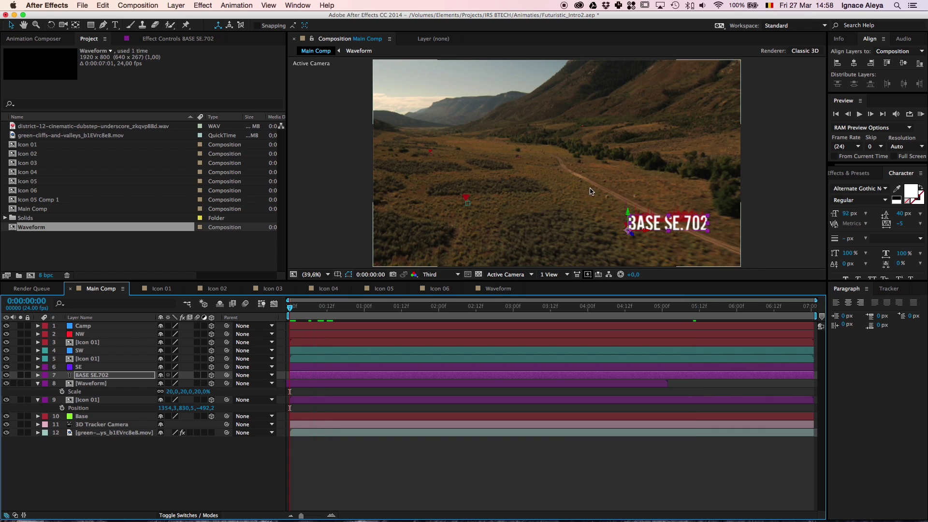
Place the BASE SE.702 text beside the SE icon just below the waveform and set its font size to 47 px
scroll(681, 207, up, 2)
key(space)
drag(482, 235, 464, 92)
drag(716, 189, 473, 211)
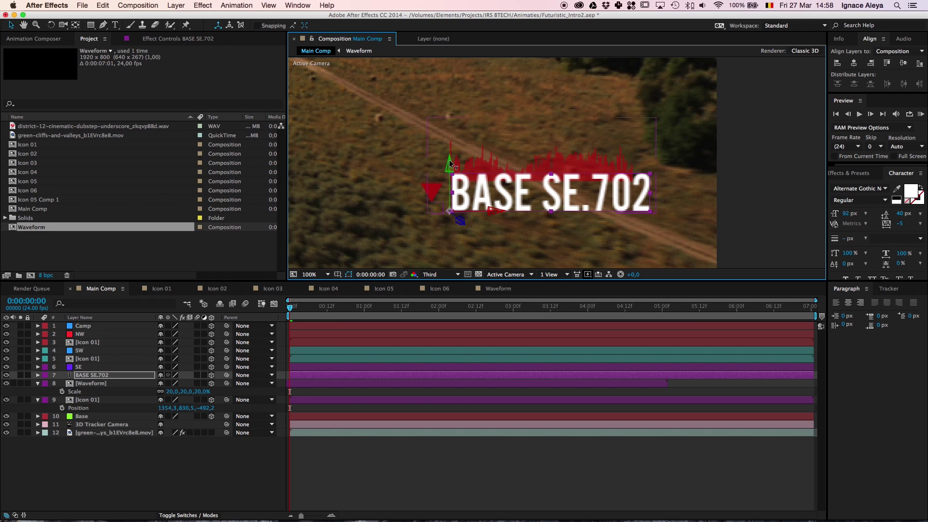
drag(847, 213, 826, 217)
drag(450, 169, 450, 167)
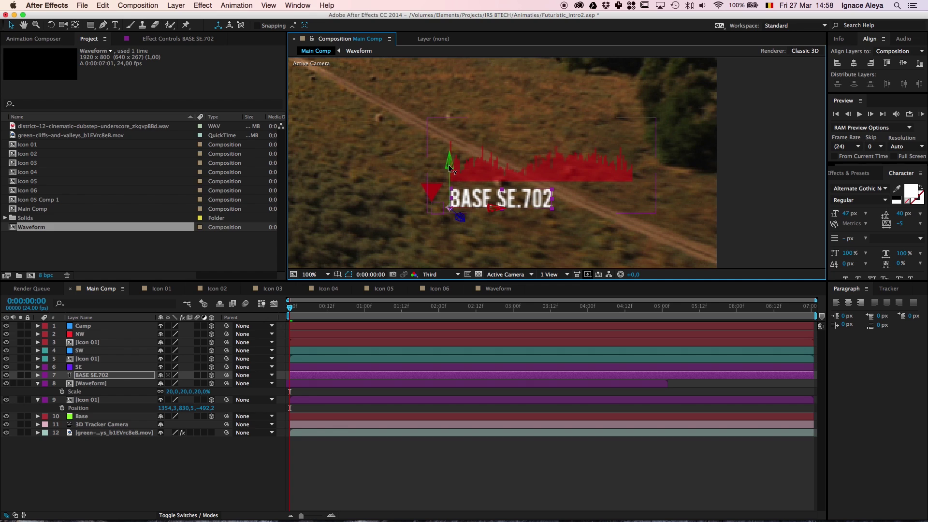
Enable motion blur for the nulls, icons, text, waveform and footage layers in Main Comp
shift+click(87, 400)
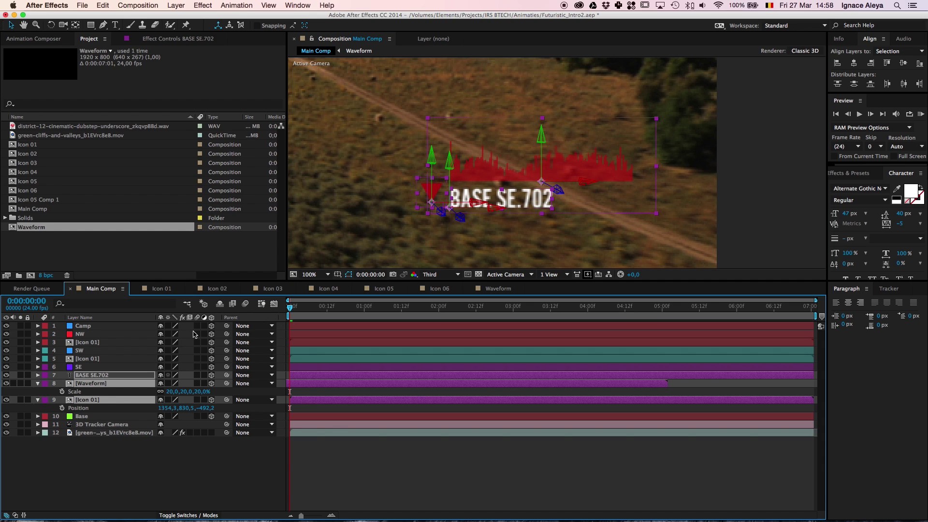
drag(197, 326, 194, 446)
click(188, 465)
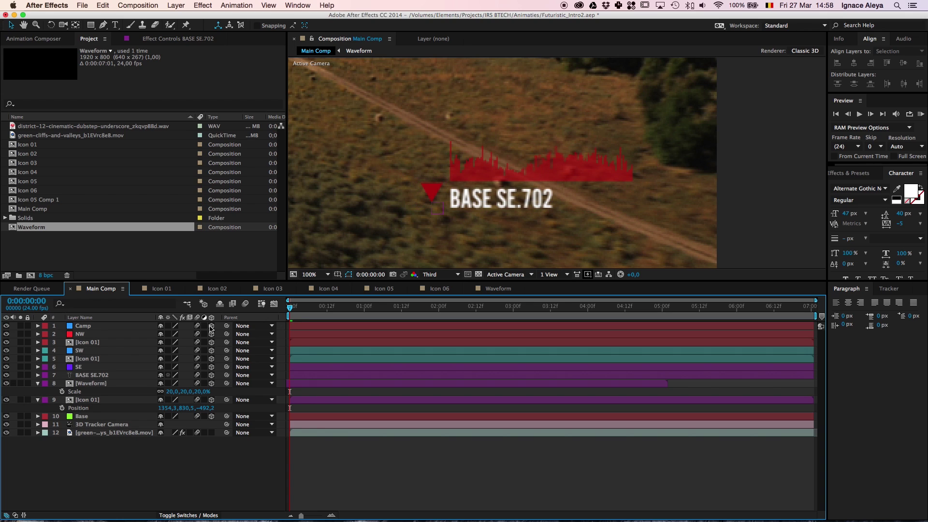
Set the Opacity of the three Icon 01 layers, the Waveform layer and the BASE SE.702 text to 60%
click(87, 401)
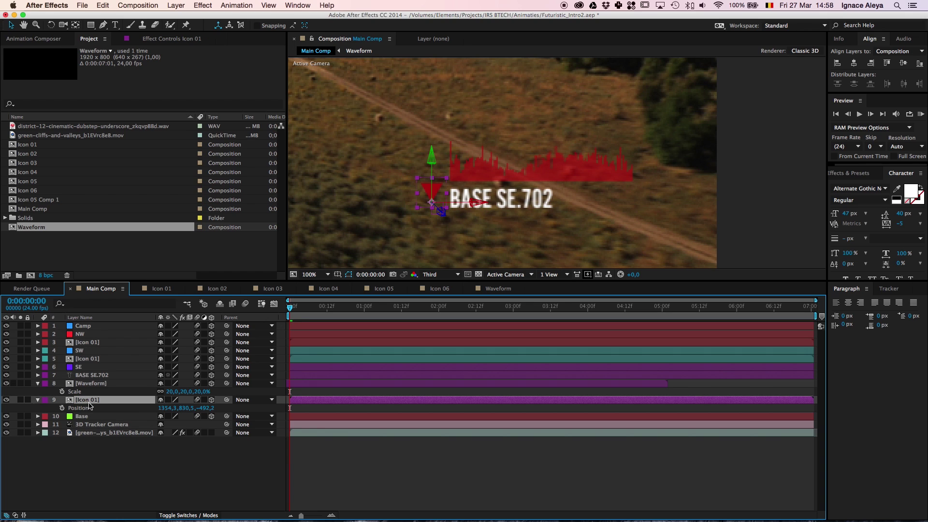
shift+click(91, 376)
key(t)
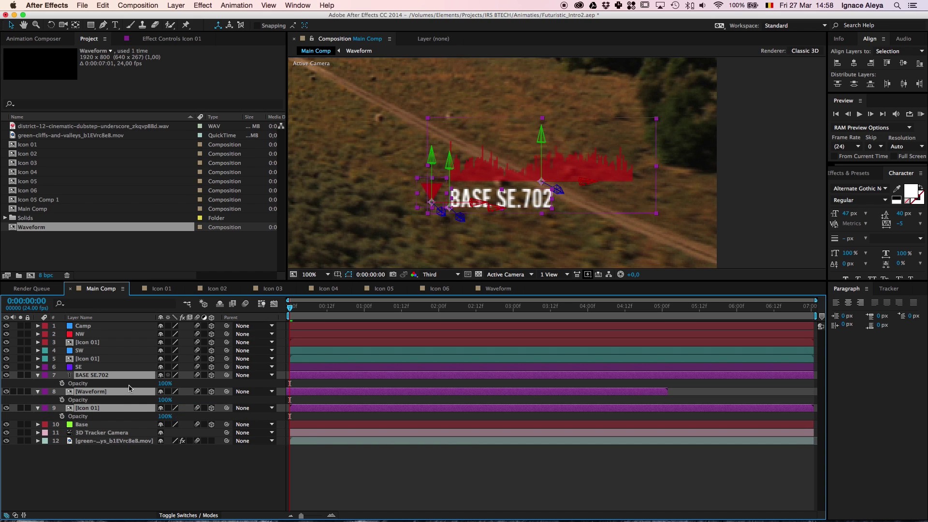
super+click(80, 360)
super+click(83, 343)
key(t)
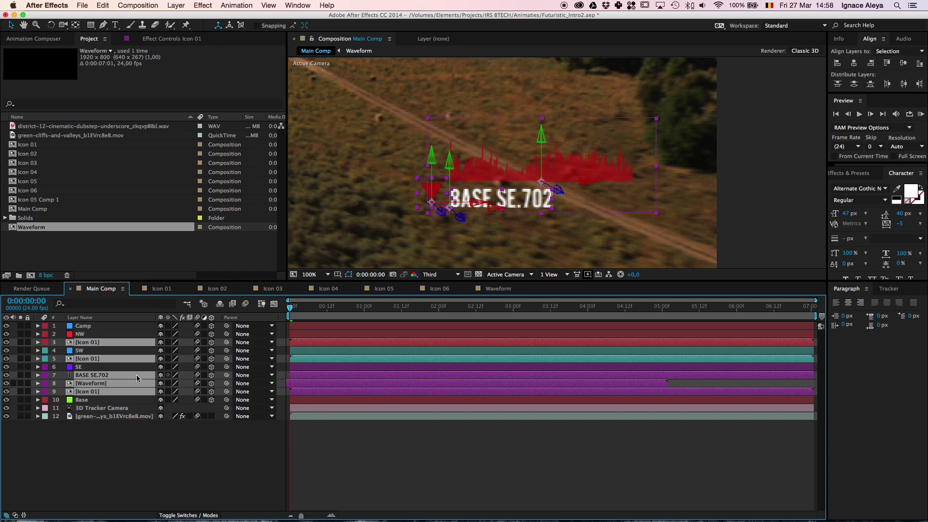
key(t)
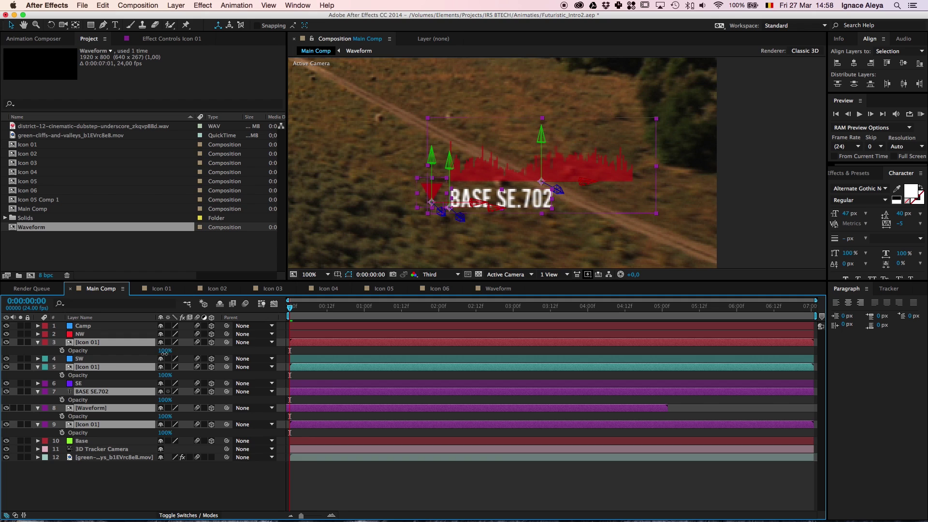
click(165, 351)
text(60)
key(Return)
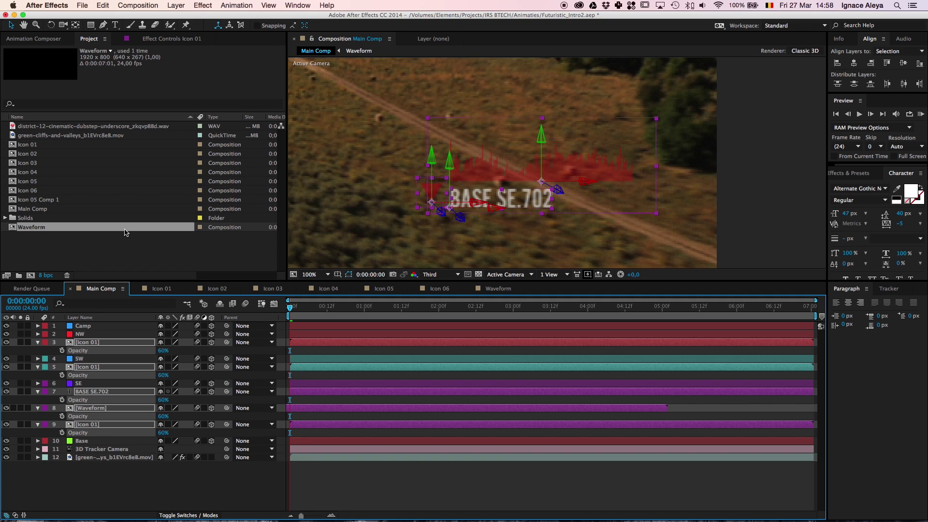
Apply Fast Blur with a Blurriness of 2 to the selected icon, text and waveform layers
click(200, 5)
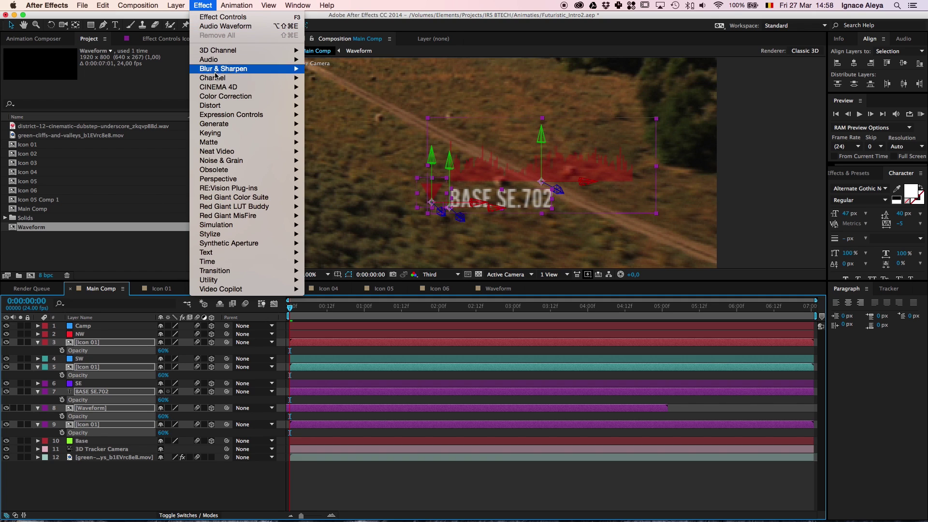
mouse_move(222, 69)
click(336, 160)
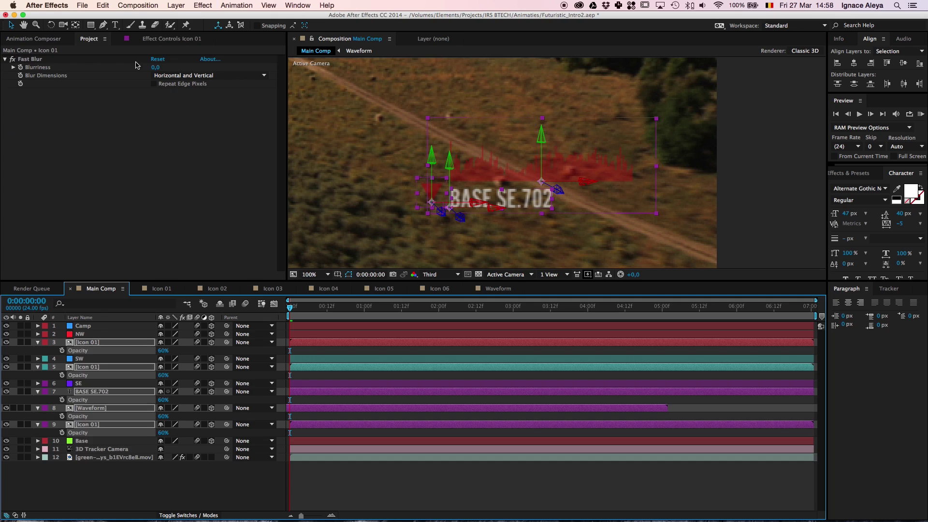
click(154, 68)
text(1)
click(137, 120)
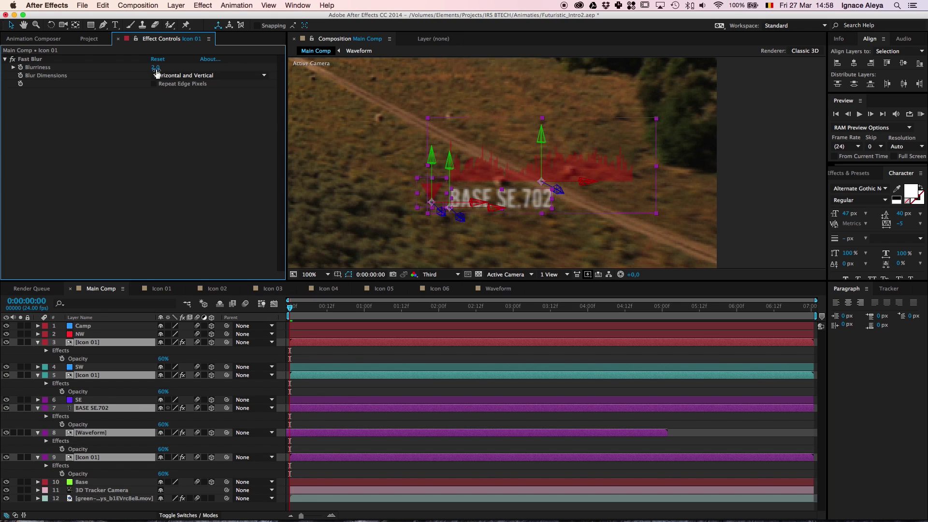
Set the Fast Blur Blurriness of the Icon 01 layer below NW to 1 and collapse the properties of all layers
click(155, 69)
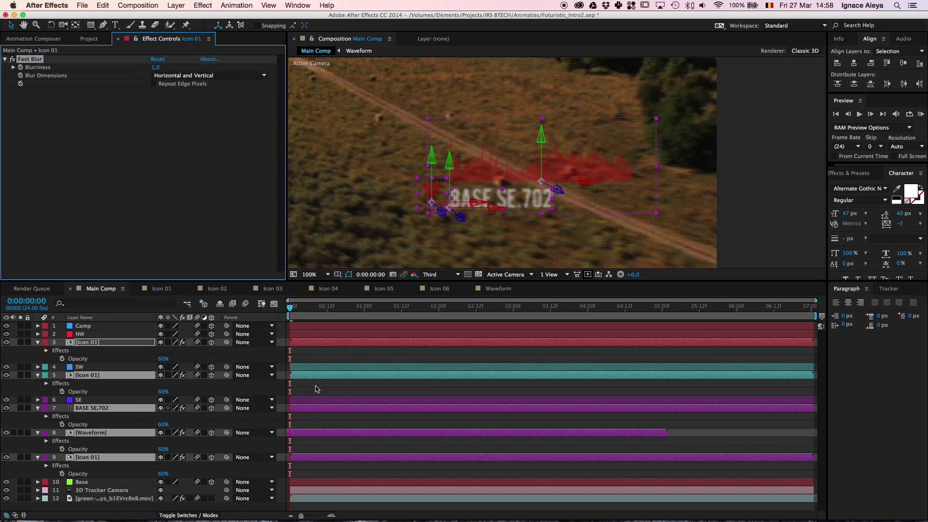
click(317, 390)
click(82, 376)
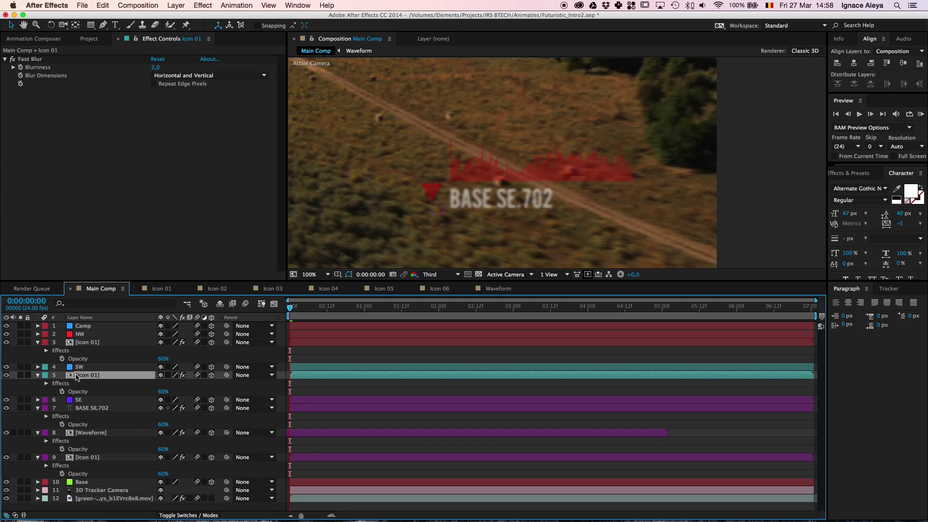
key(super+a)
click(38, 343)
click(88, 450)
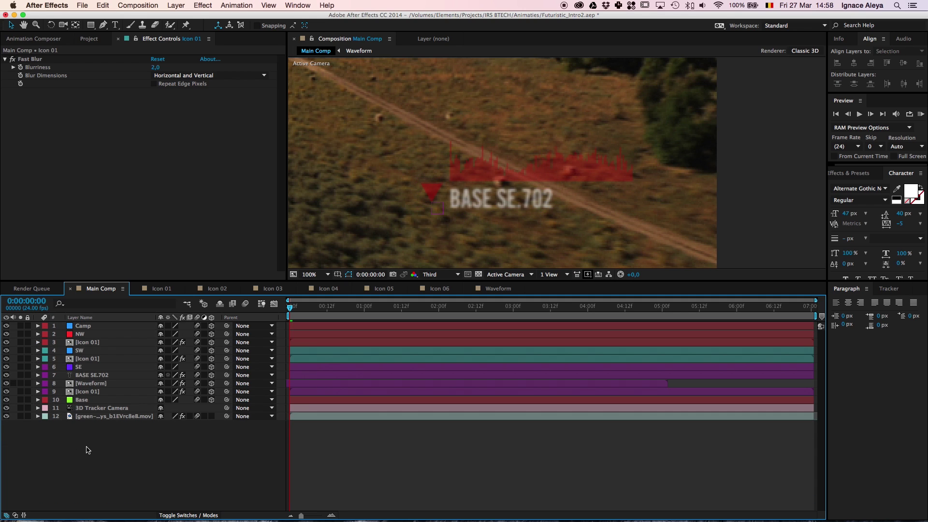
Fit the composition in the viewer, go to frame 0:00:00:07 and set the Fast Blur Blurriness of BASE SE.702 to 1
click(323, 274)
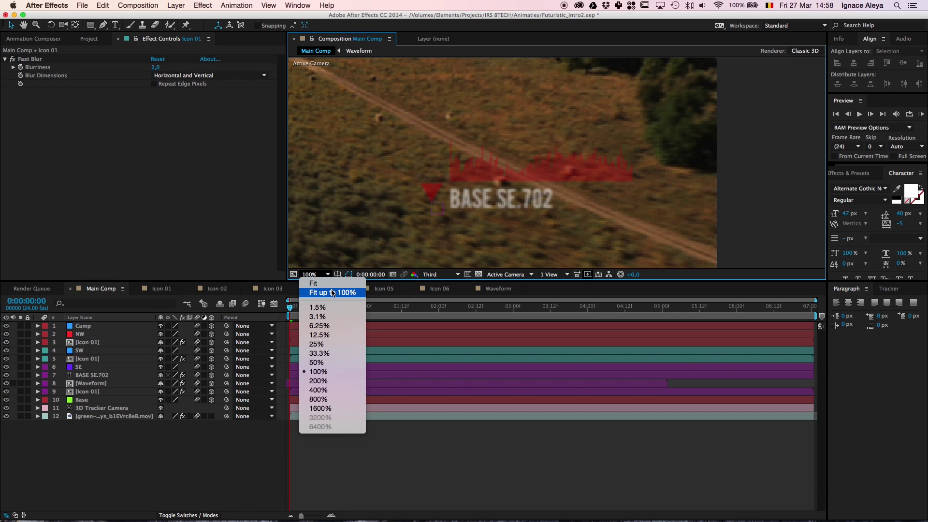
click(337, 294)
drag(417, 309, 315, 322)
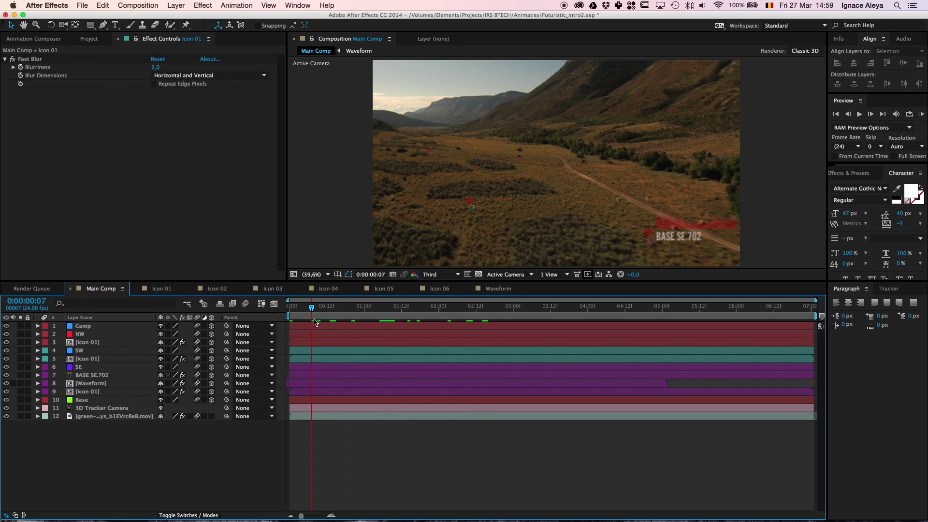
click(89, 392)
shift+click(95, 376)
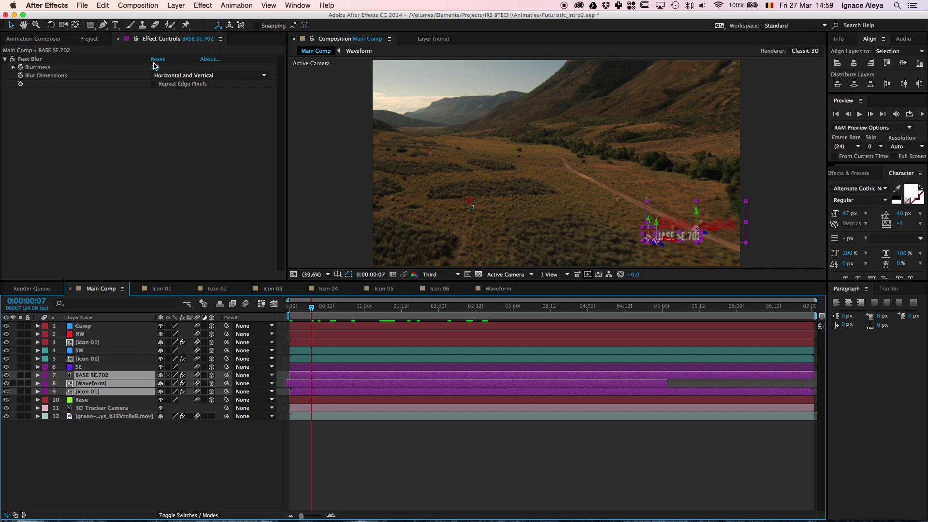
click(154, 66)
Review Fast Blur on the icon, waveform and text layers, setting the SE Icon 01 layer's Blurriness to 1
click(83, 360)
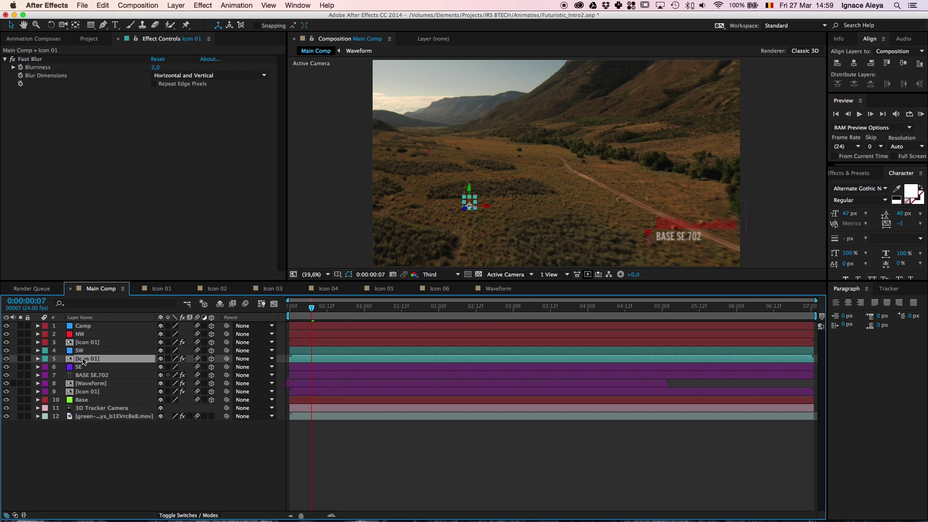
click(91, 343)
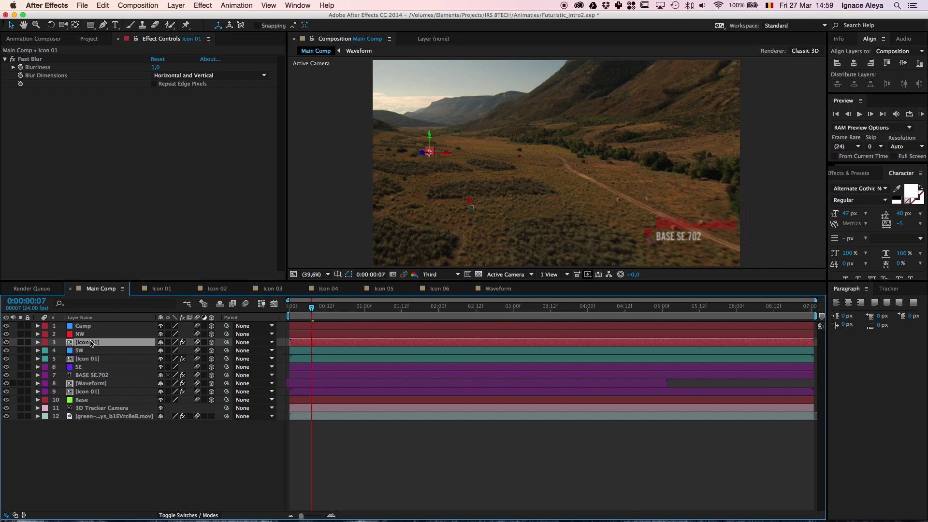
click(103, 383)
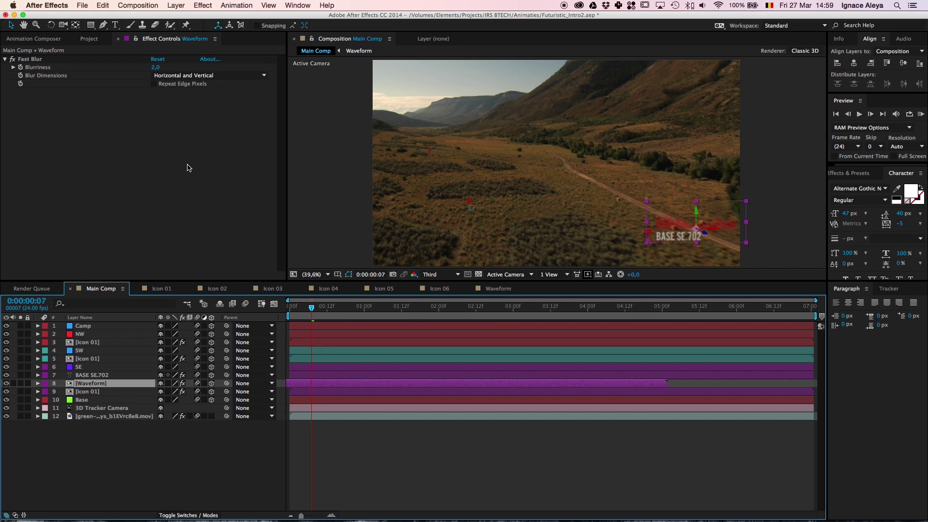
click(154, 63)
click(87, 391)
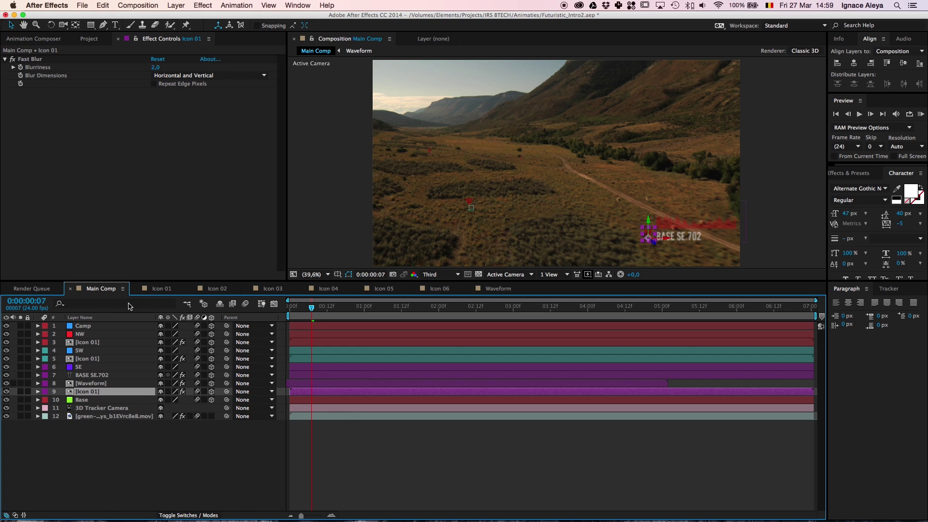
click(155, 68)
text(1)
key(Return)
click(88, 376)
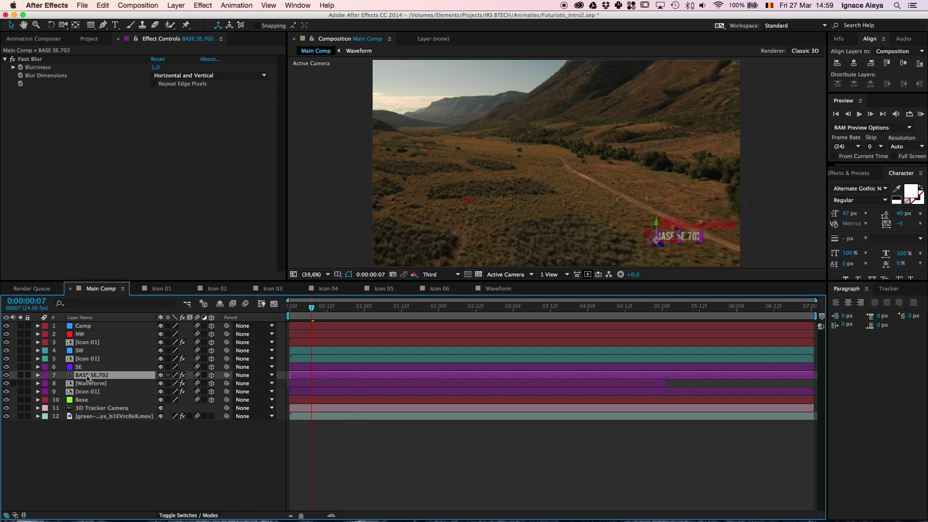
Try Fast Blur Blurriness values of 0,5 and 0,2 on the BASE SE.702 text layer
click(112, 450)
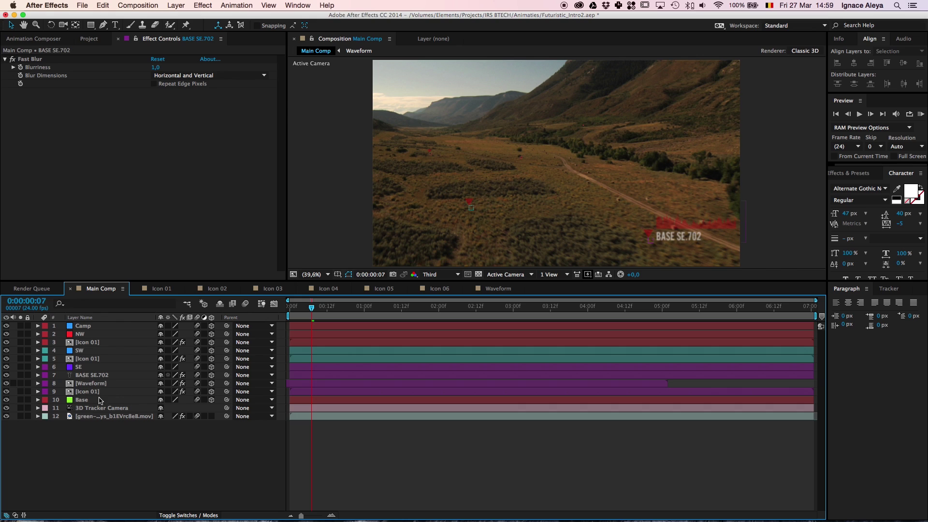
click(92, 375)
click(155, 68)
text(0,5)
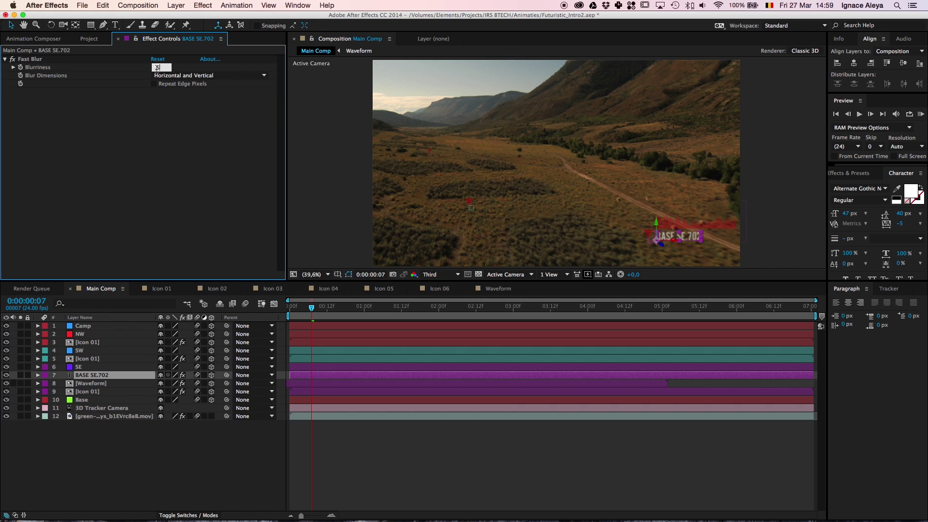
key(Return)
click(155, 68)
text(0,2)
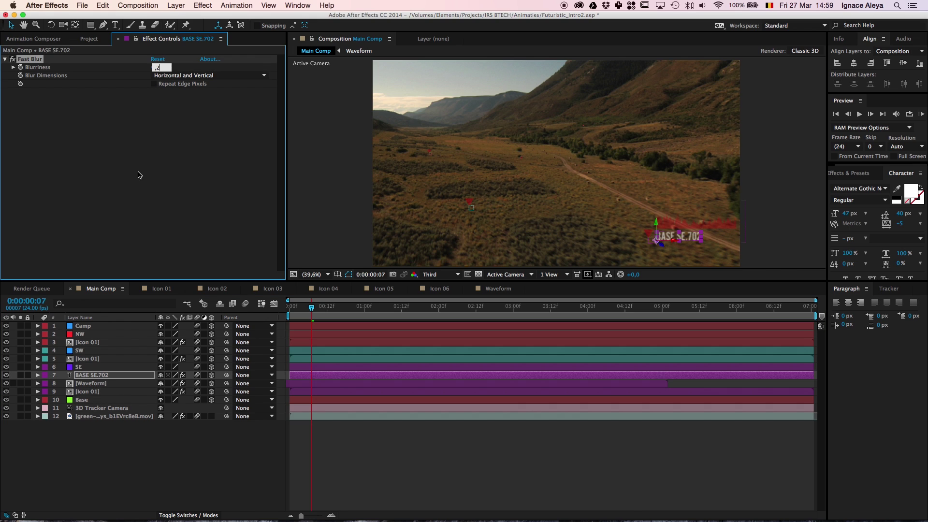
key(Return)
click(456, 439)
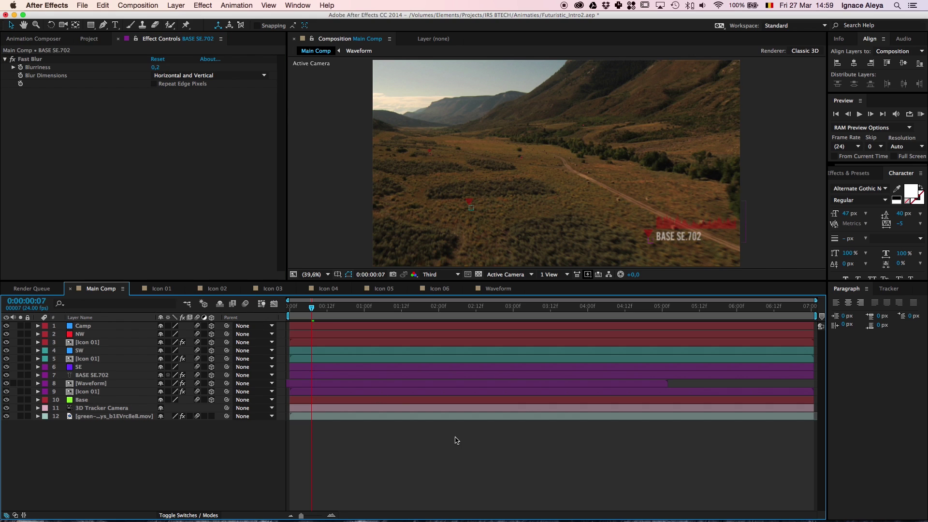
Check the Fast Blur on the BASE SE.702 layer and set the composition preview resolution to Full
click(102, 377)
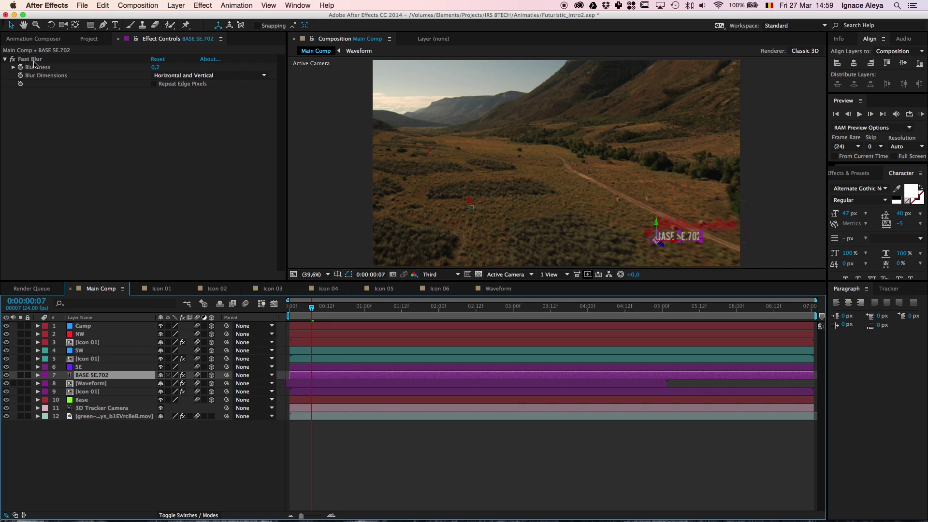
click(14, 60)
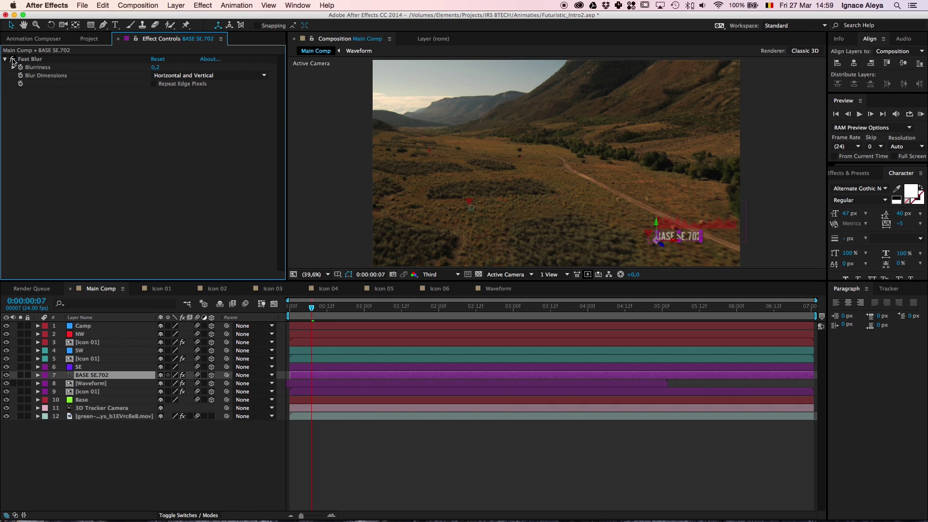
click(439, 275)
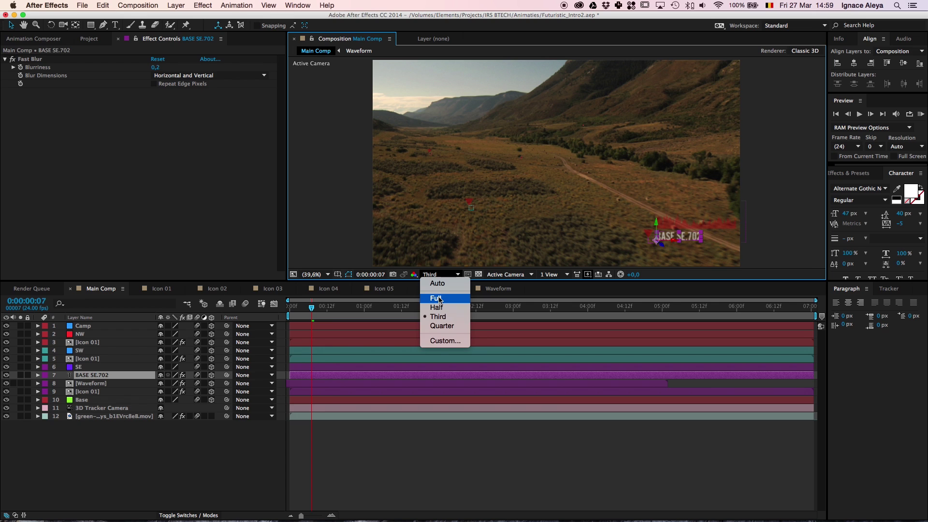
click(437, 299)
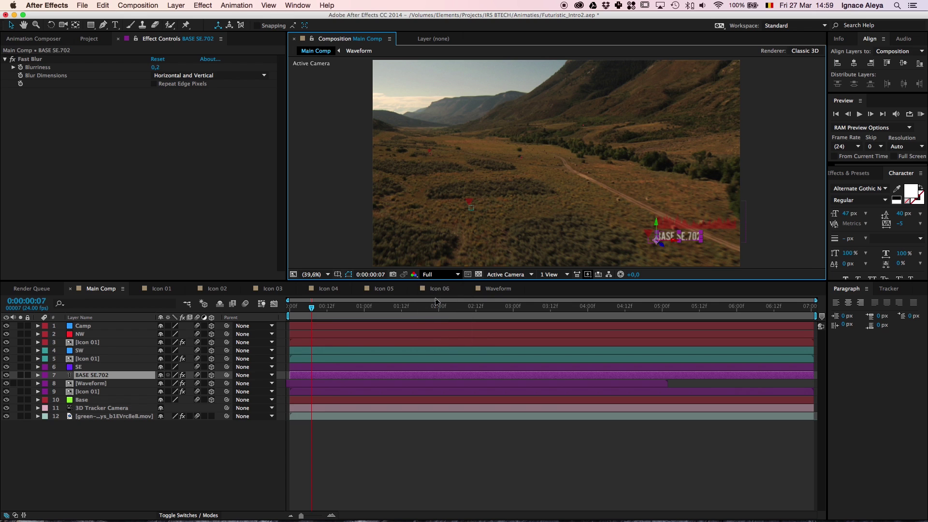
click(540, 466)
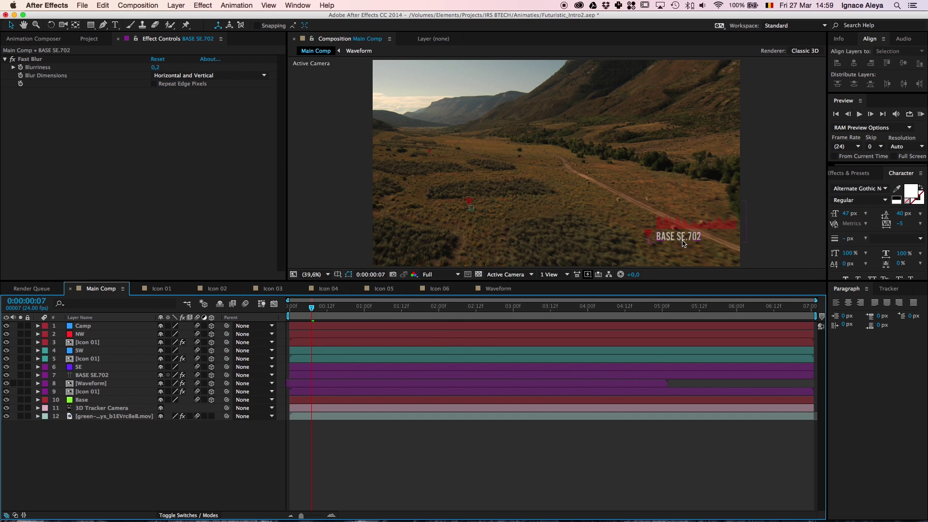
Compare the blur of the waveform and text up close and set the Fast Blur Blurriness of BASE SE.702 to 1
scroll(684, 243, up, 3)
key(space)
drag(712, 233, 320, 118)
drag(527, 198, 371, 95)
drag(617, 172, 429, 72)
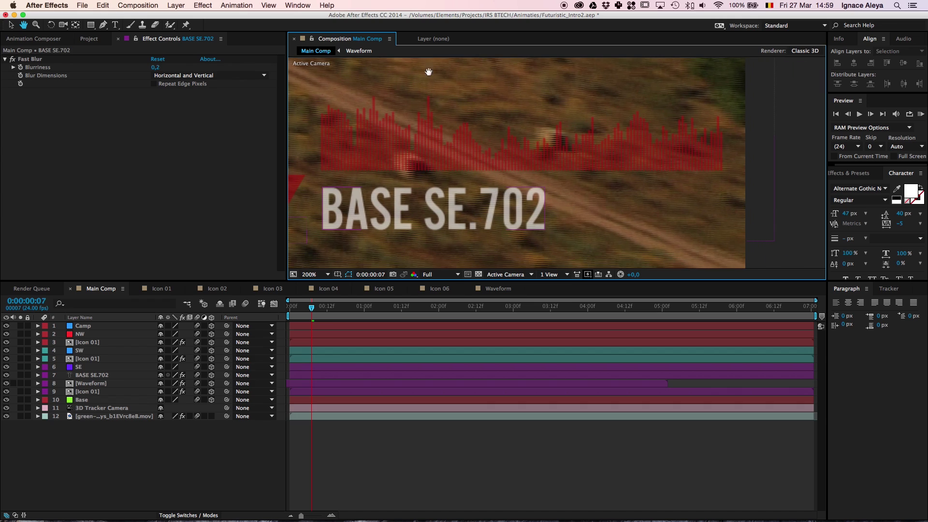
drag(447, 173, 599, 158)
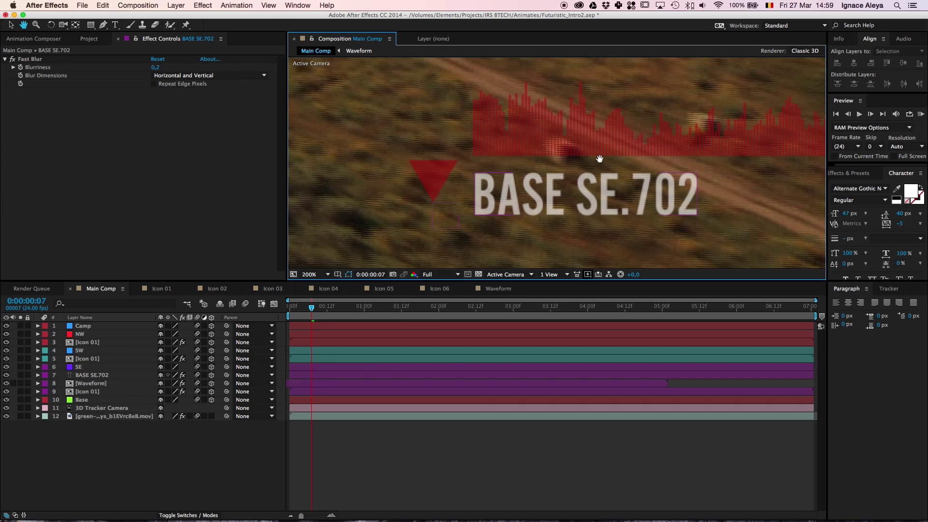
click(89, 383)
click(159, 70)
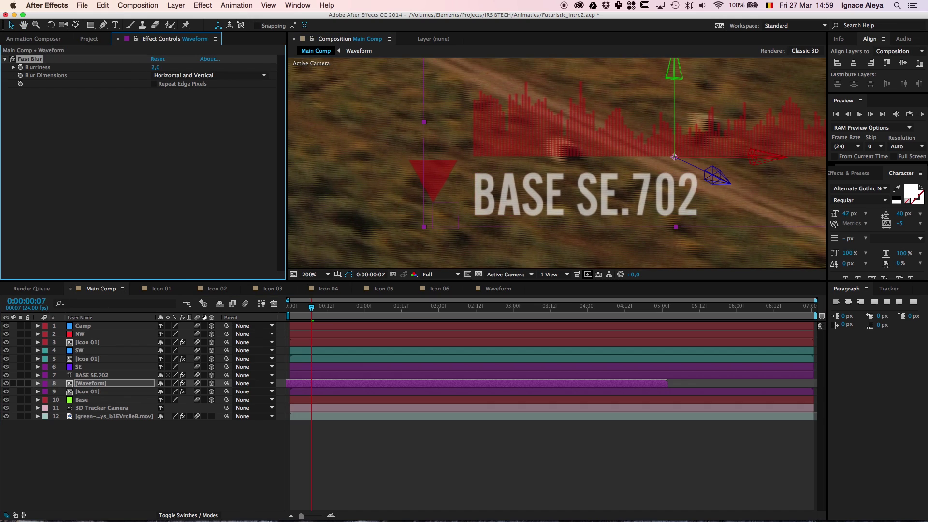
click(80, 376)
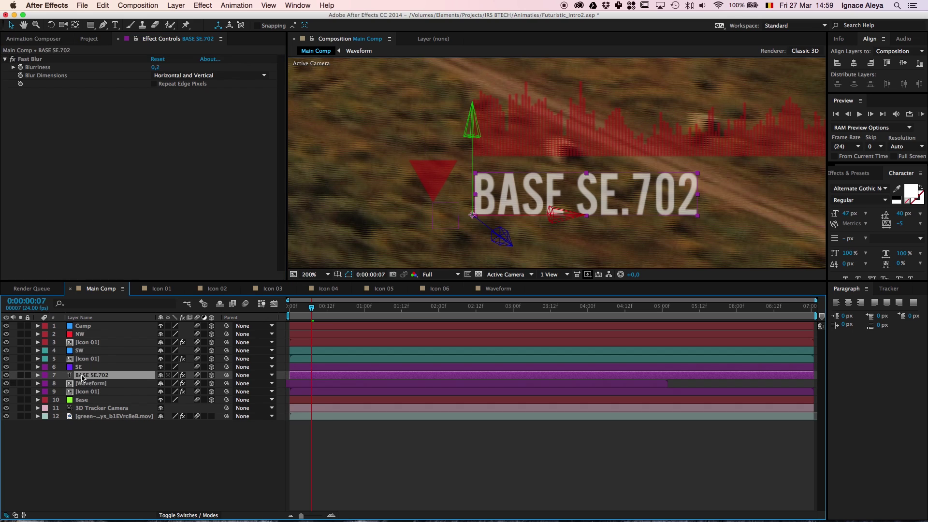
click(155, 68)
text(1)
key(Return)
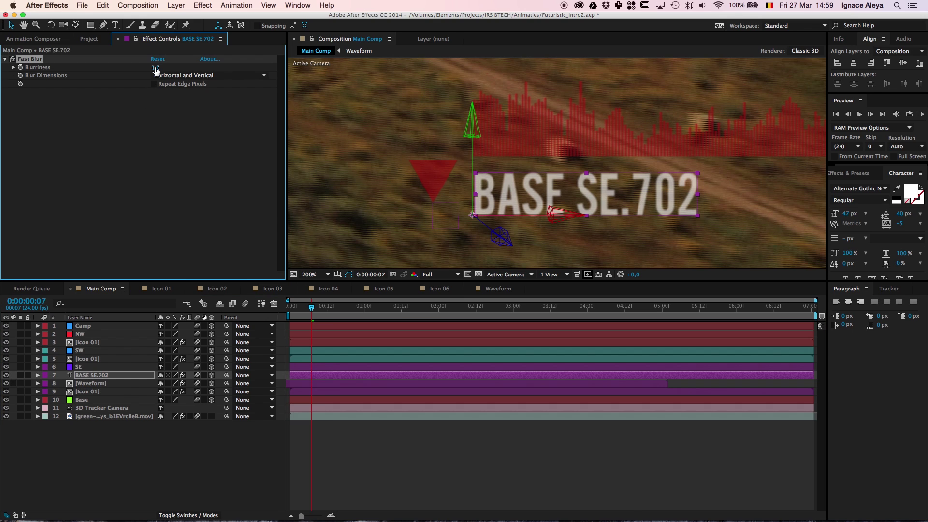
Set the Fast Blur Blurriness of the Icon 01 layer below Waveform to 2
click(88, 390)
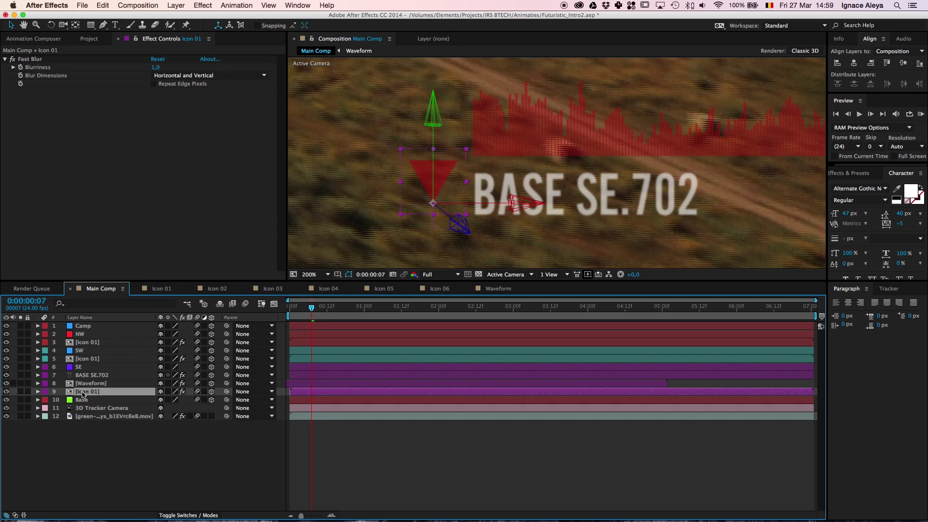
click(155, 68)
text(2)
key(Return)
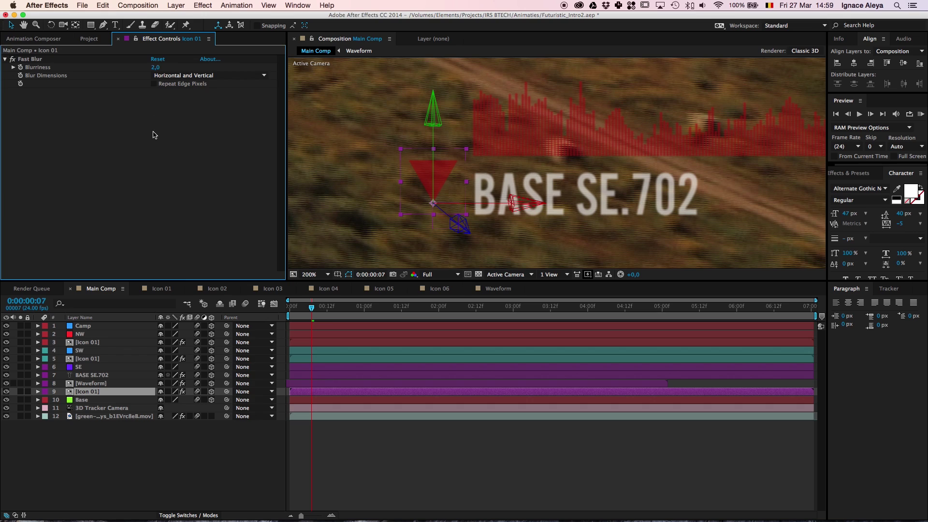
Check the blurred graphics up to frame 0:00:00:11 and select the BASE SE.702, Waveform and adjacent Icon 01 layers
click(328, 274)
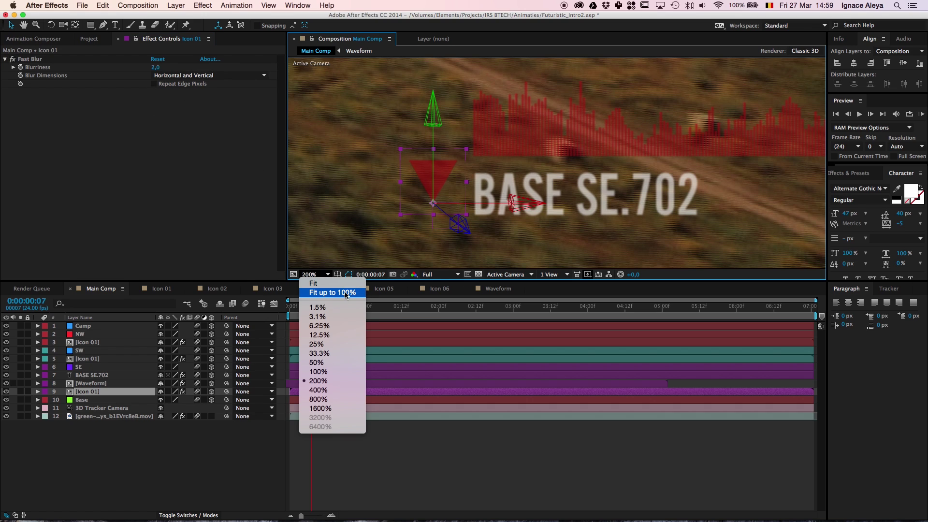
click(346, 293)
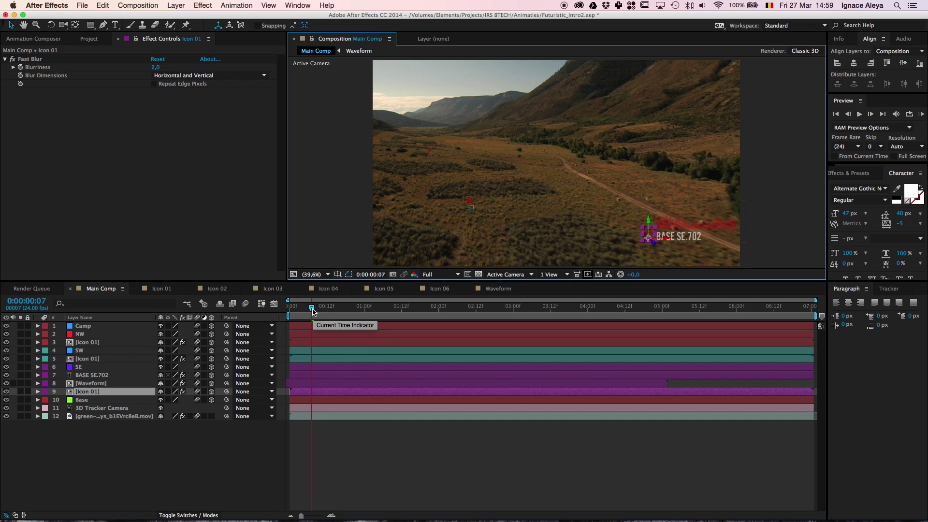
mouse_move(313, 309)
mouse_down()
mouse_move(365, 314)
mouse_move(314, 318)
mouse_up()
drag(296, 320, 324, 324)
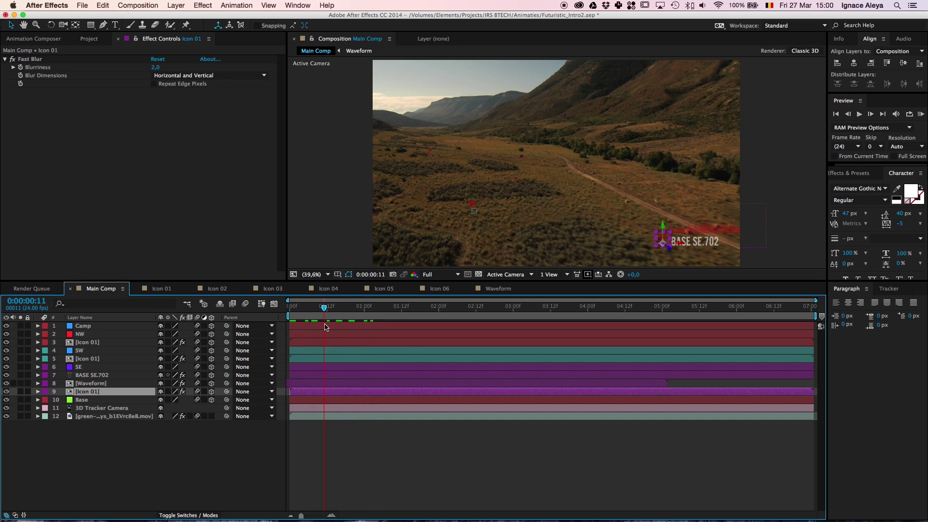
shift+click(101, 377)
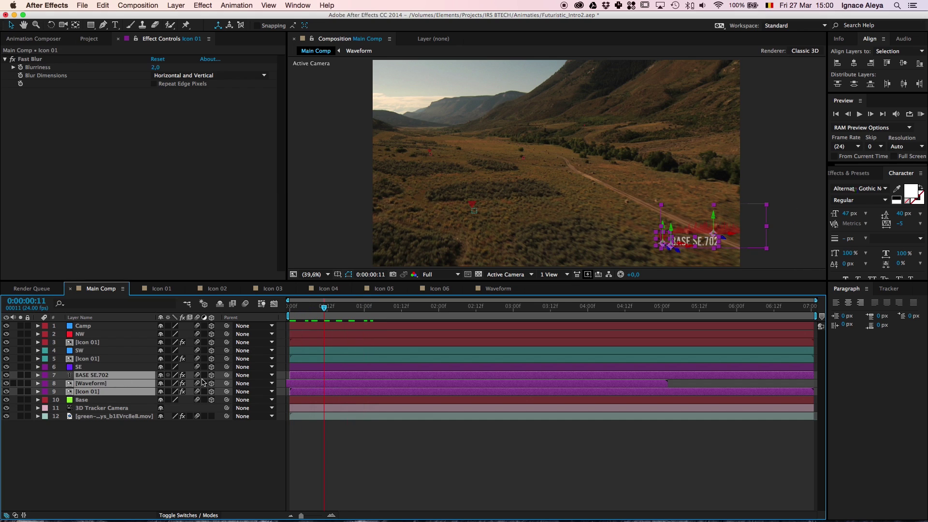